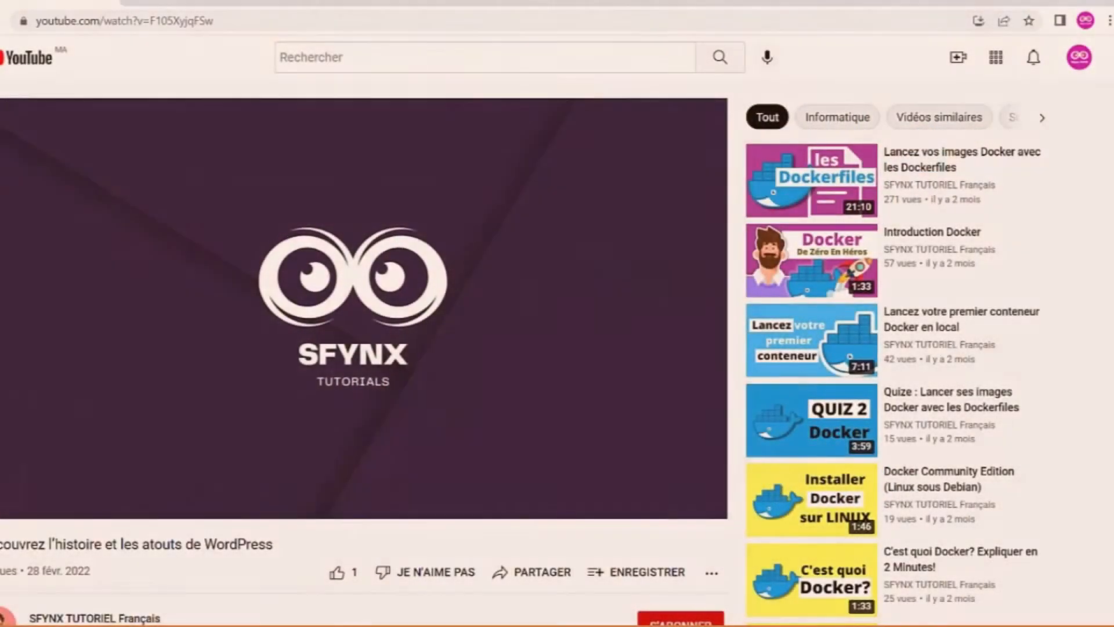
- Expand the YouTube video description and follow the Hostinger bit.ly link to the 2,99 €/mois hosting offer
{"action": "scroll", "coordinate": [371, 348], "scroll_direction": "down", "scroll_amount": 6}
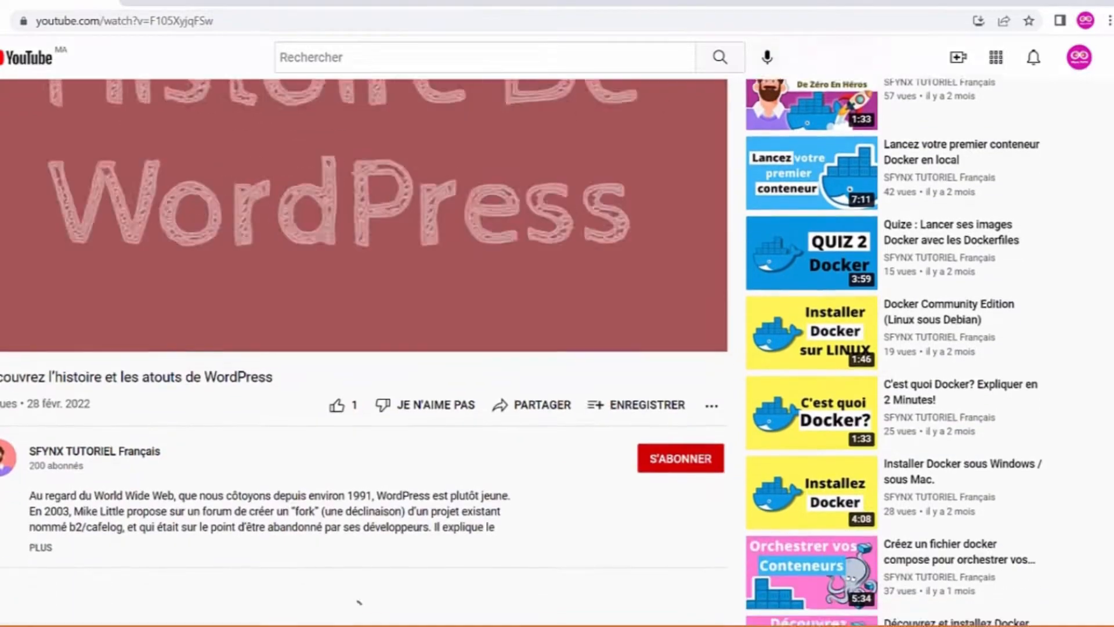
{"action": "left_click", "coordinate": [43, 325]}
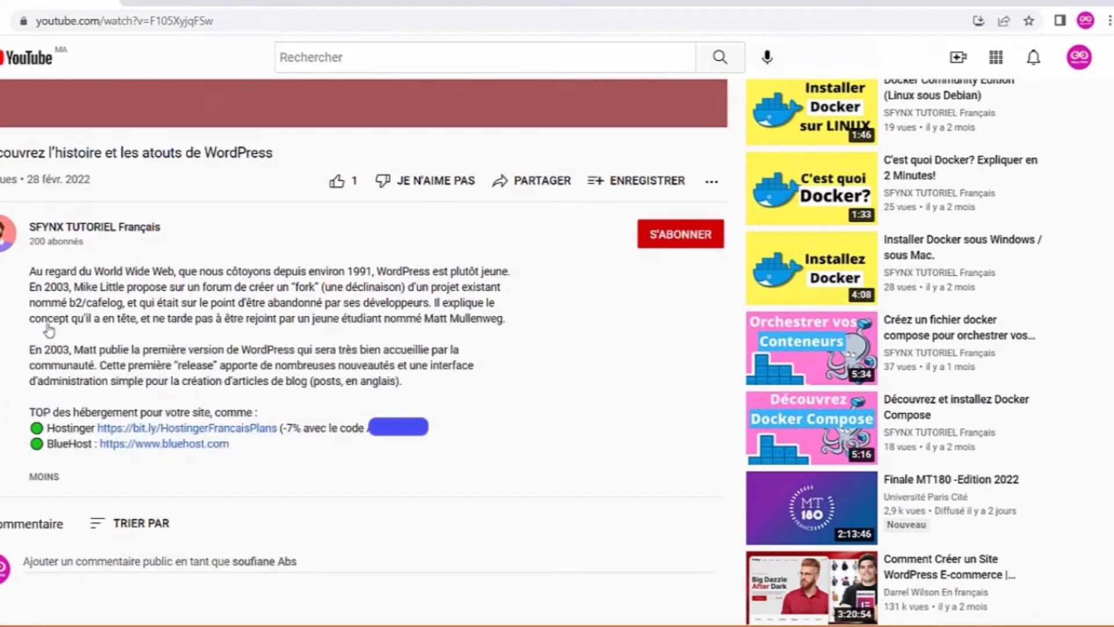
{"action": "left_click", "coordinate": [187, 437]}
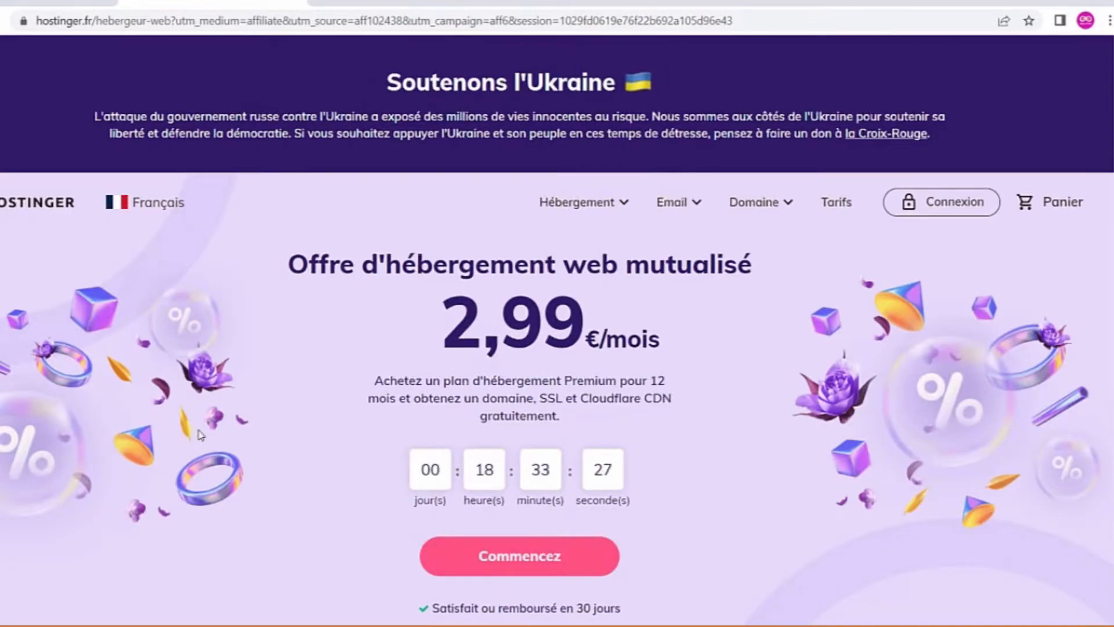
- Jump to Hostinger's plan list and order the Hébergement Premium plan
{"action": "left_click", "coordinate": [532, 558]}
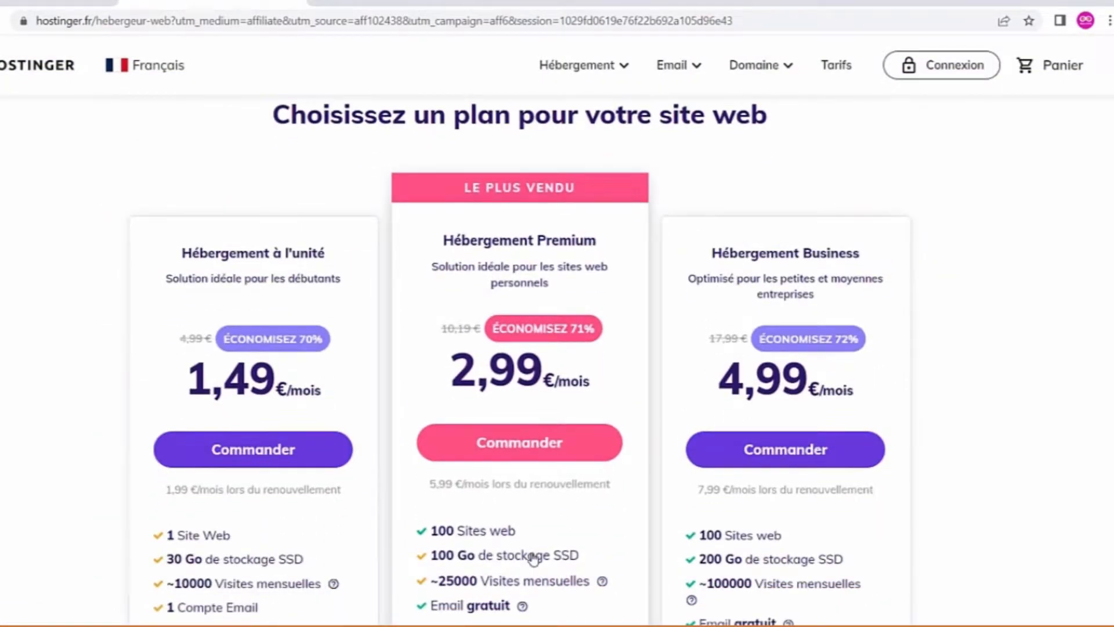
{"action": "scroll", "coordinate": [534, 557], "scroll_direction": "down", "scroll_amount": 1}
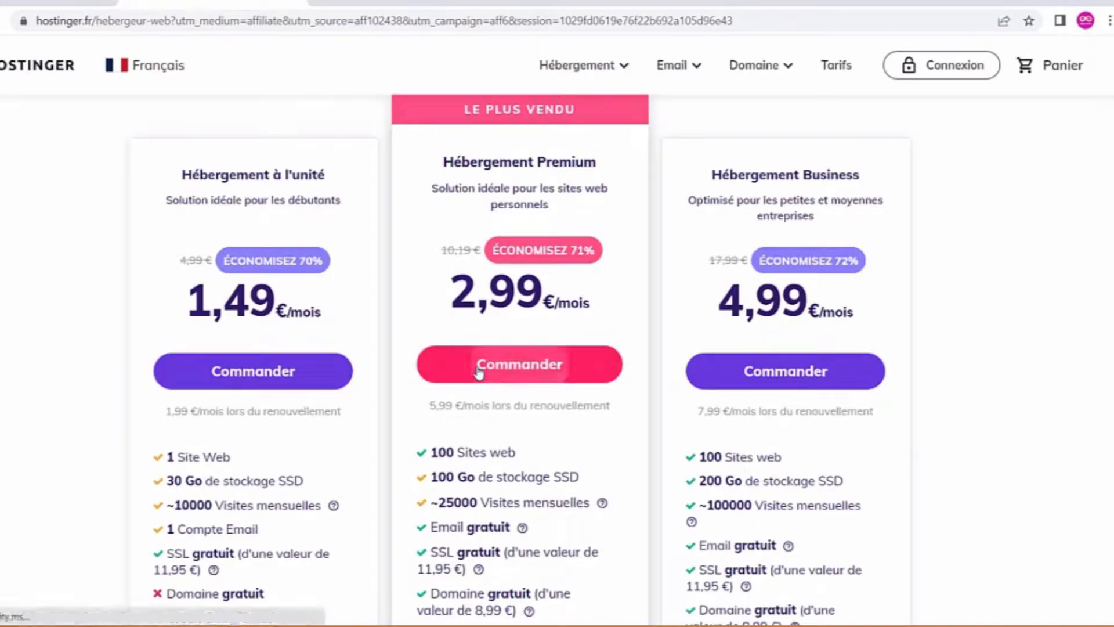
{"action": "left_click", "coordinate": [468, 302]}
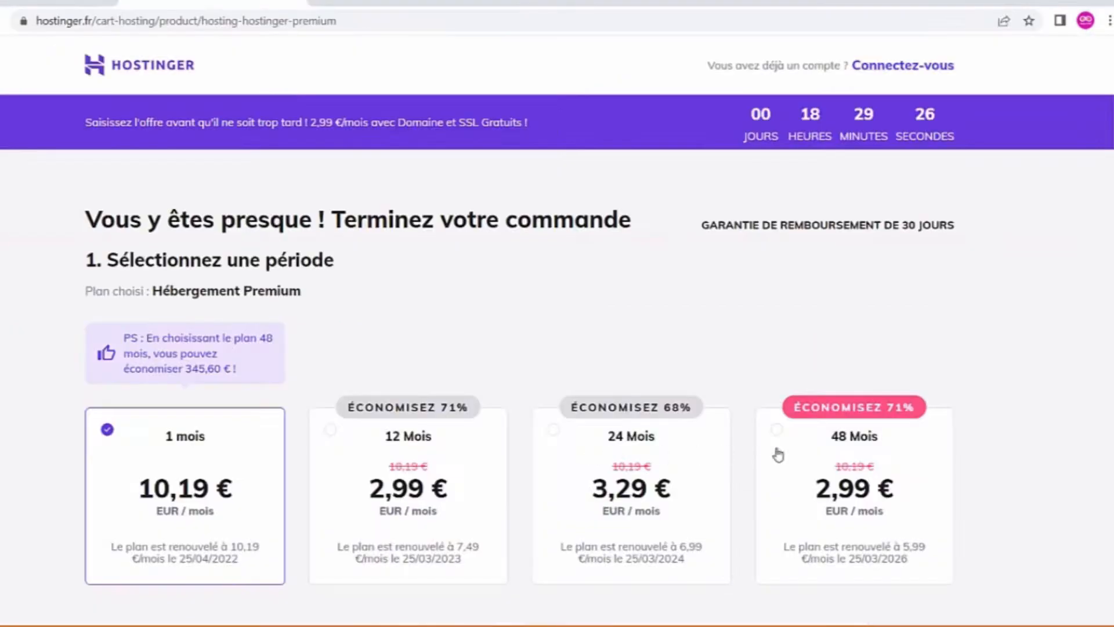
- Choose the 48 Mois period, sign in with the saved Google account, and scroll to the 143,52 € payment form
{"action": "left_click", "coordinate": [802, 454]}
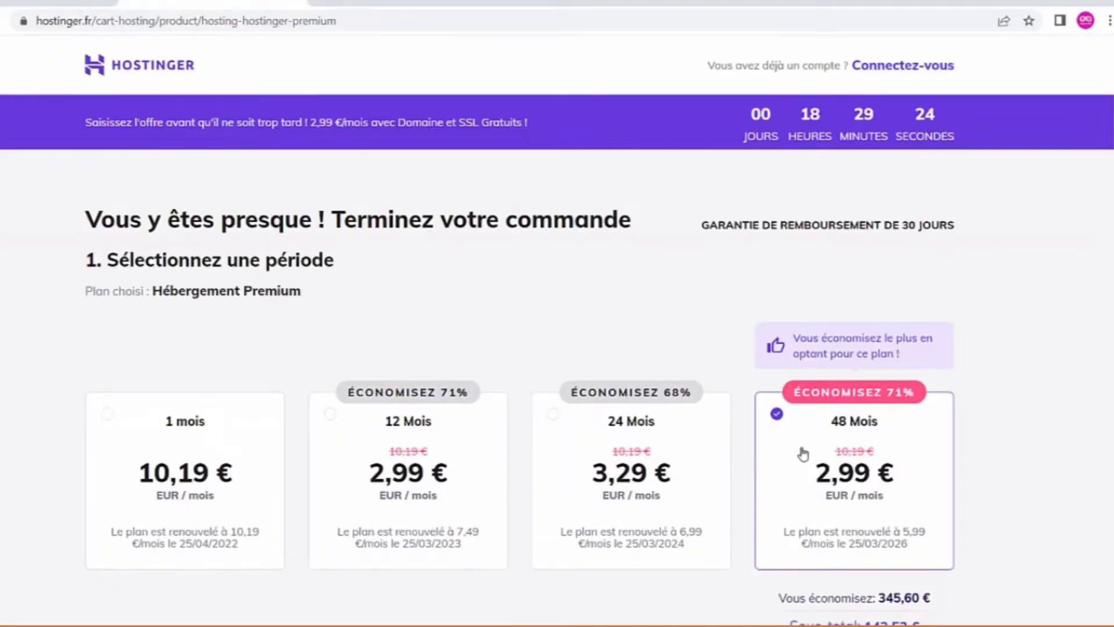
{"action": "scroll", "coordinate": [803, 454], "scroll_direction": "down", "scroll_amount": 5}
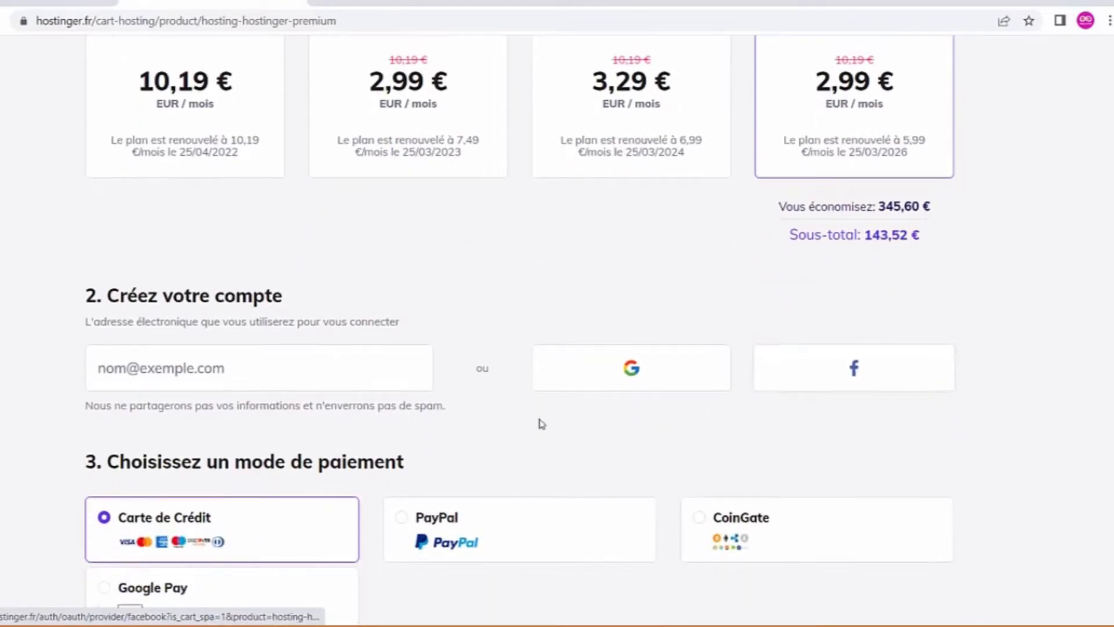
{"action": "left_click", "coordinate": [291, 383]}
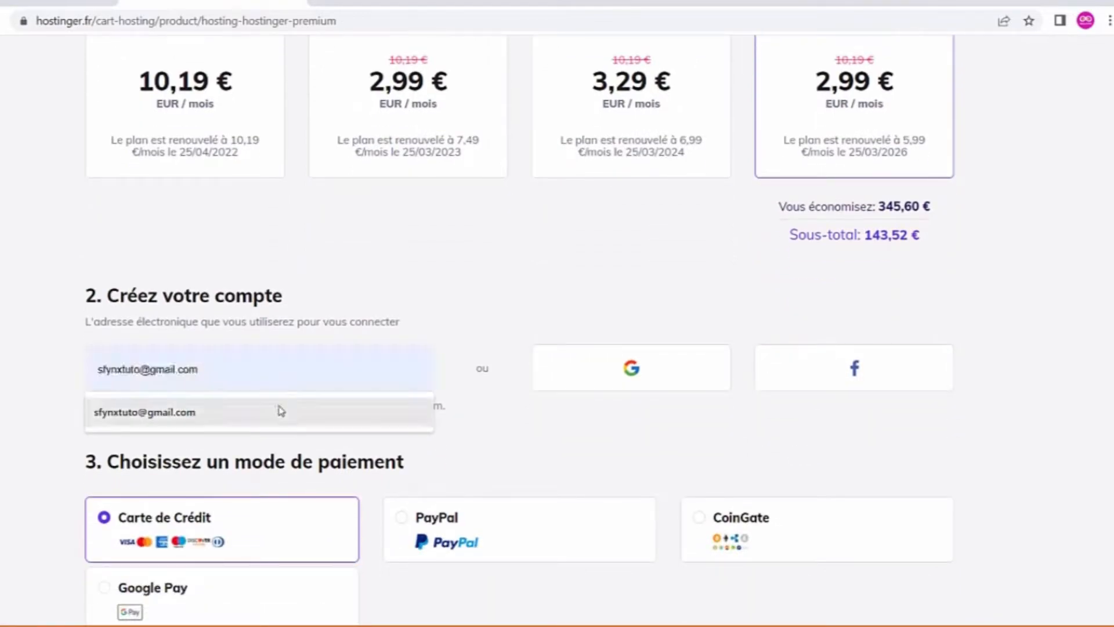
{"action": "left_click", "coordinate": [280, 411]}
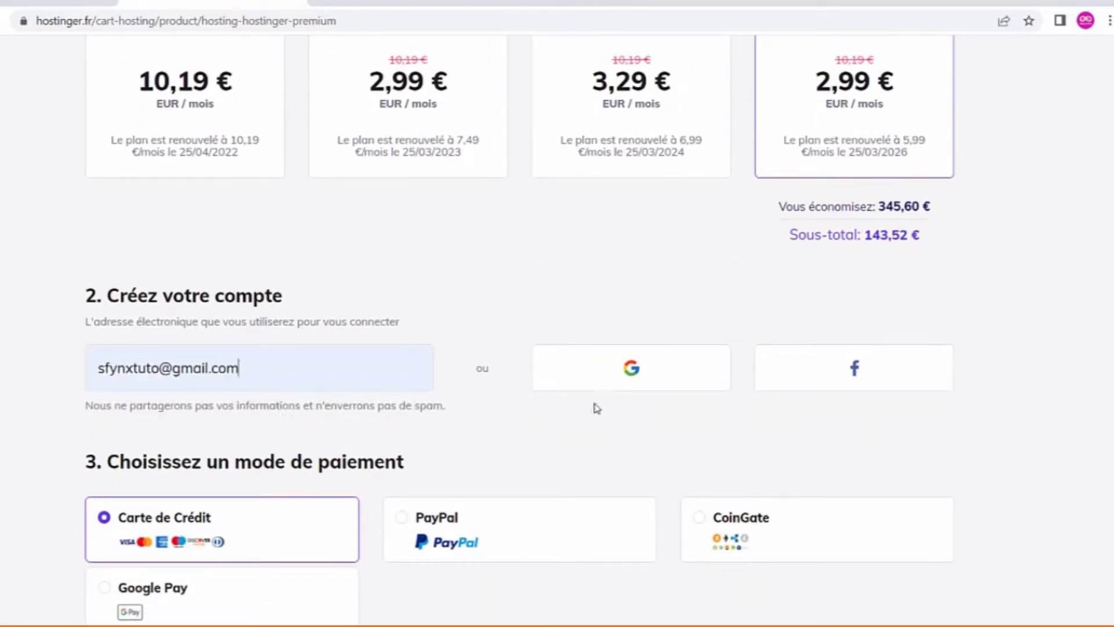
{"action": "left_click", "coordinate": [637, 386]}
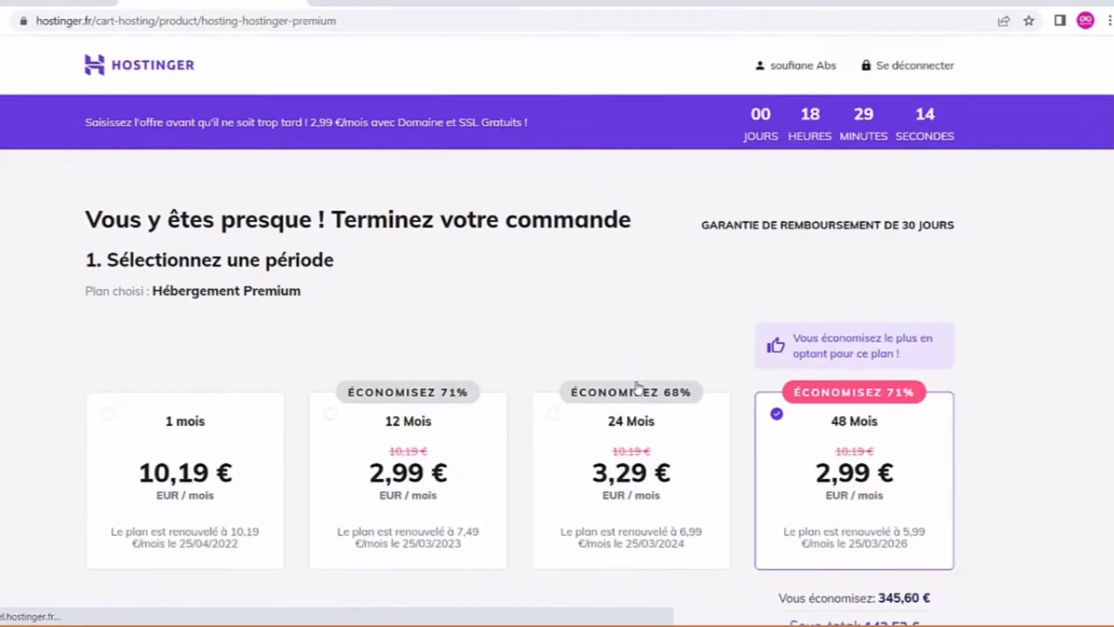
{"action": "scroll", "coordinate": [638, 387], "scroll_direction": "down", "scroll_amount": 8}
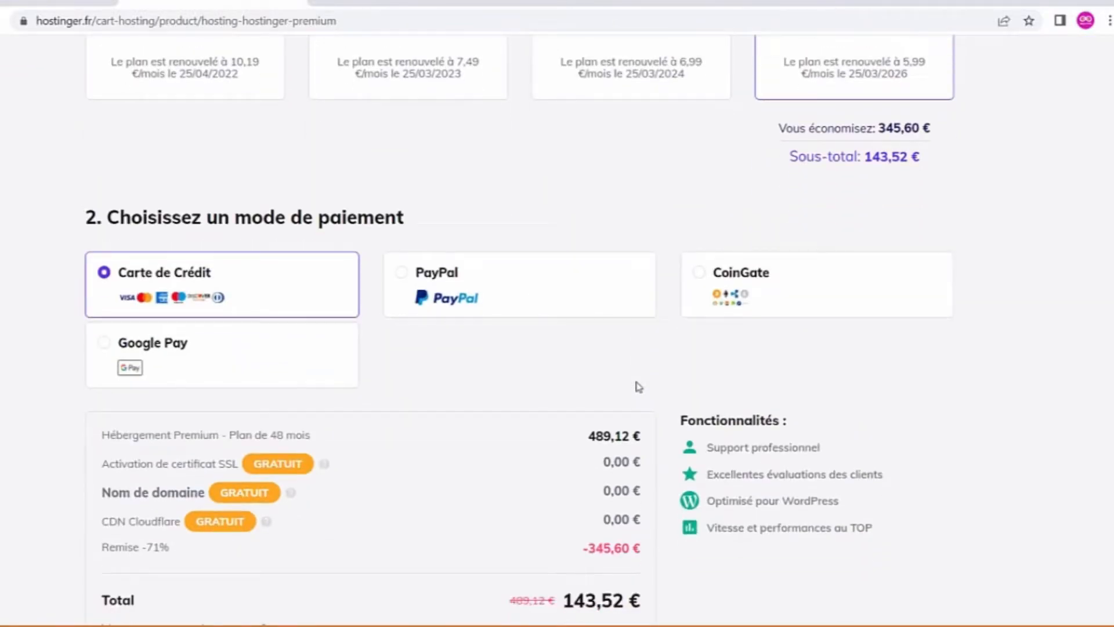
{"action": "scroll", "coordinate": [638, 387], "scroll_direction": "down", "scroll_amount": 5}
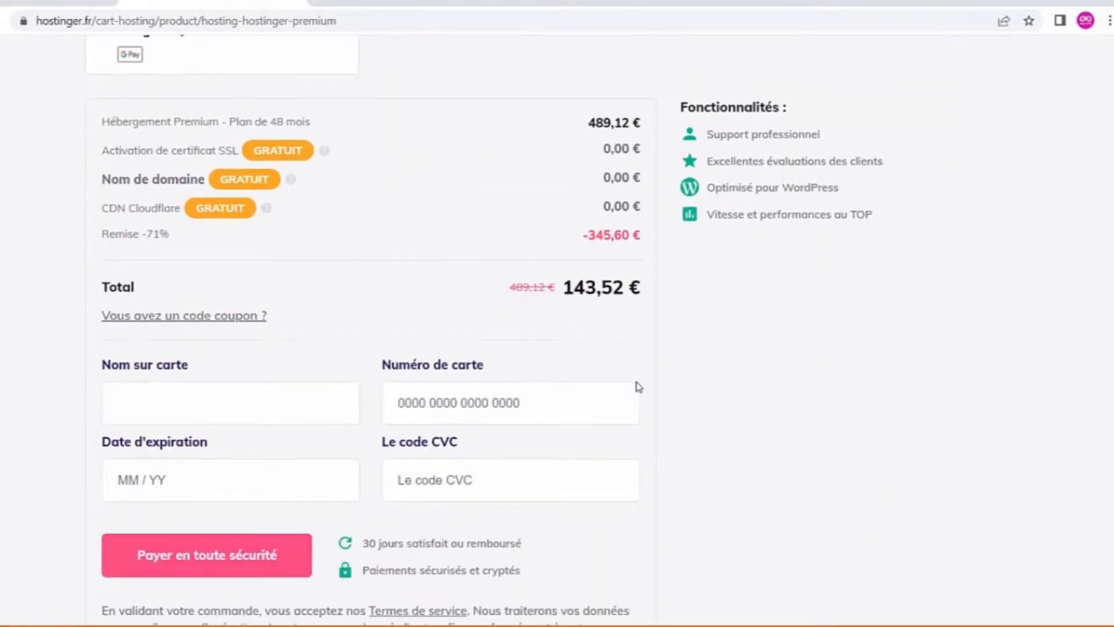
{"action": "scroll", "coordinate": [638, 387], "scroll_direction": "down", "scroll_amount": 2}
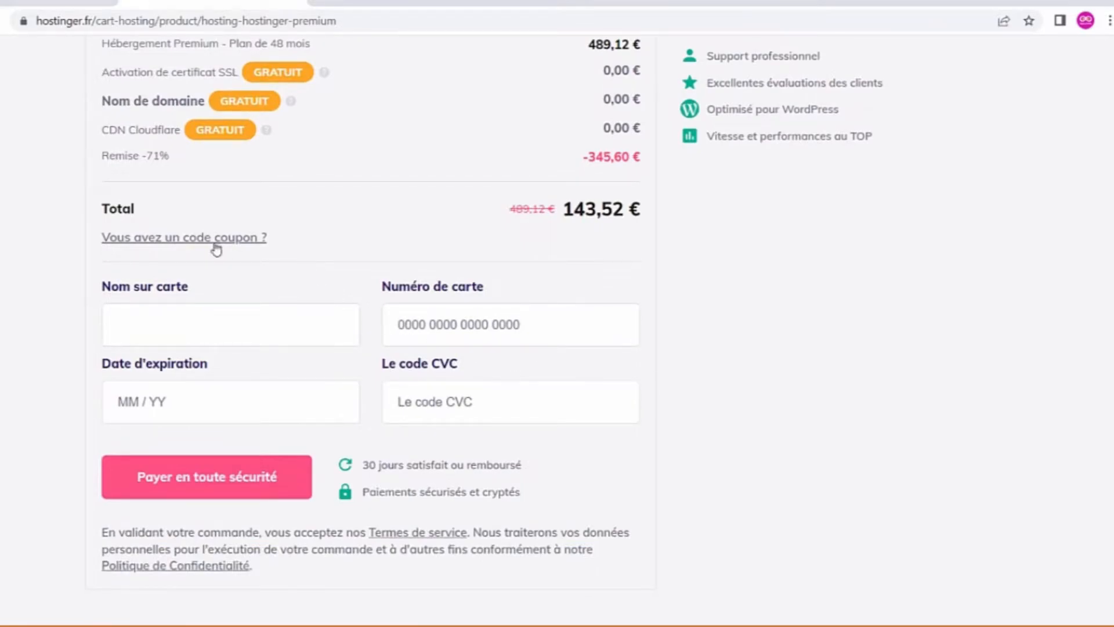
- Copy the coupon code from the YouTube video and apply it at checkout, lowering the total to 133,44 €
{"action": "left_click", "coordinate": [198, 239]}
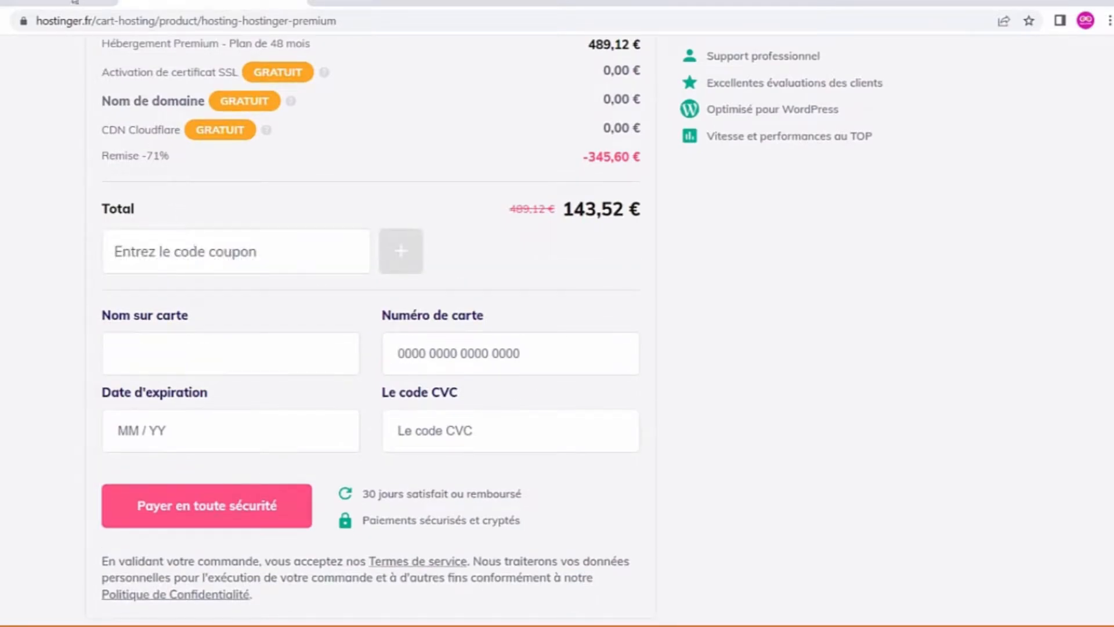
{"action": "left_click", "coordinate": [74, 3]}
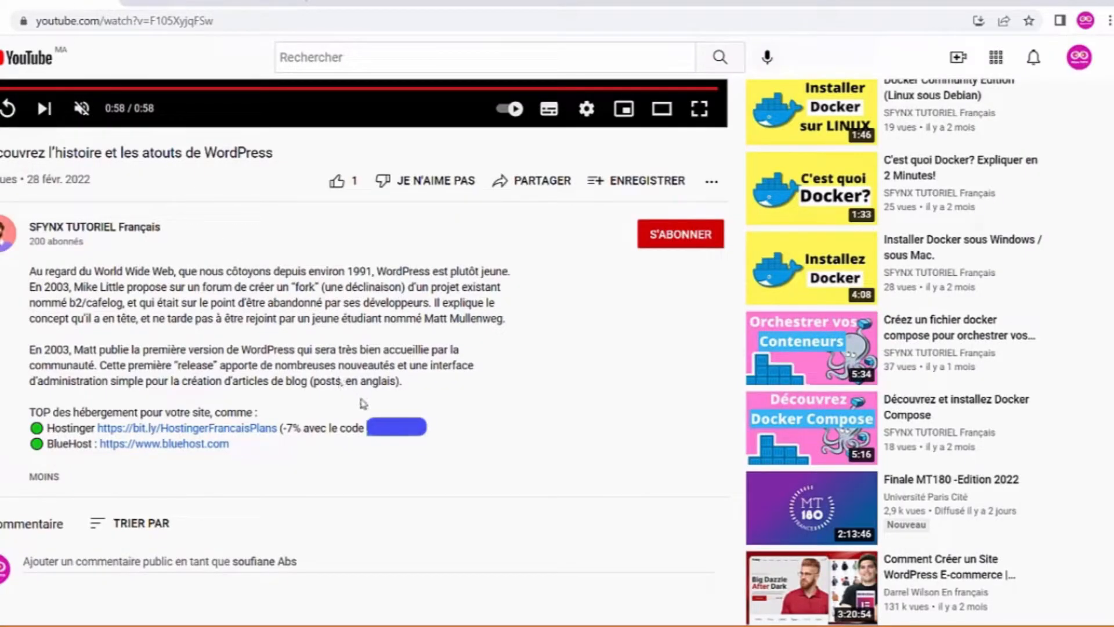
{"action": "right_click", "coordinate": [384, 428]}
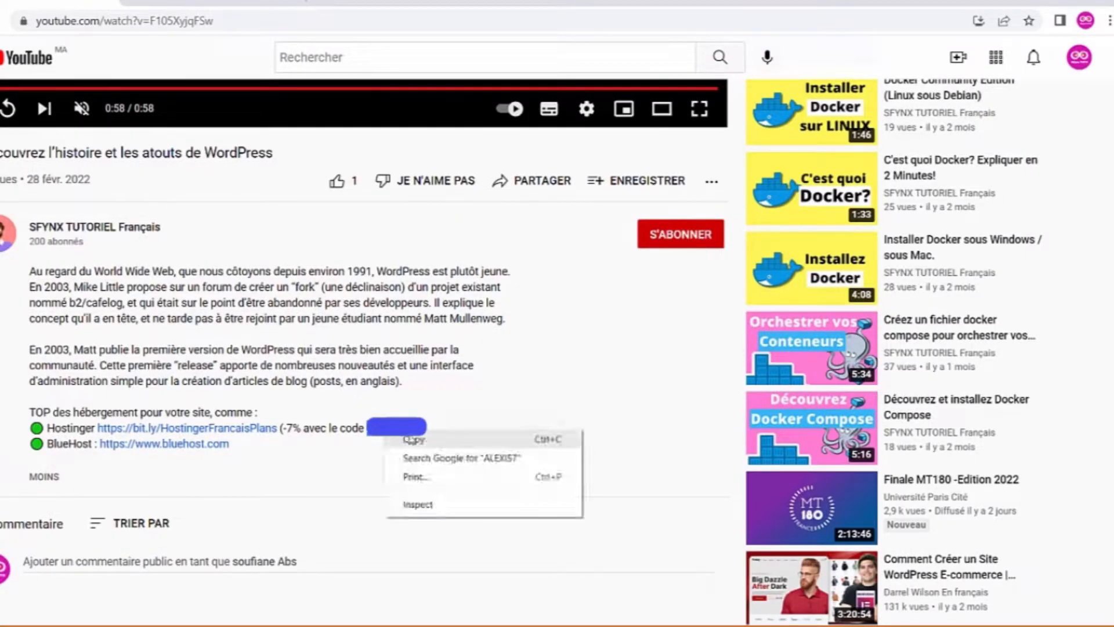
{"action": "left_click", "coordinate": [427, 443]}
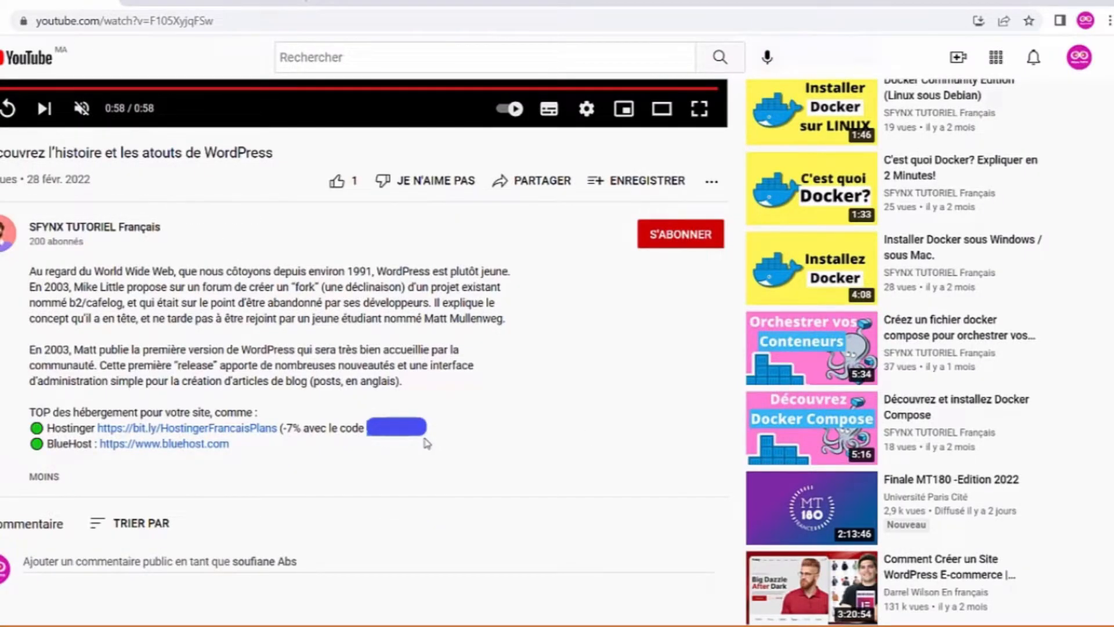
{"action": "left_click", "coordinate": [240, 2]}
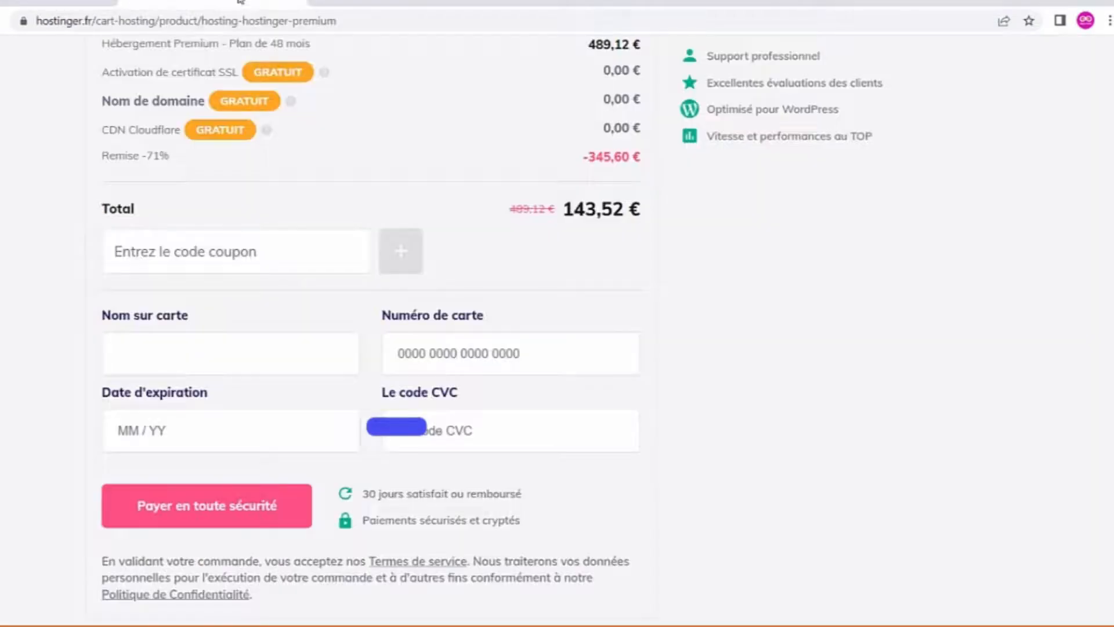
{"action": "right_click", "coordinate": [261, 249]}
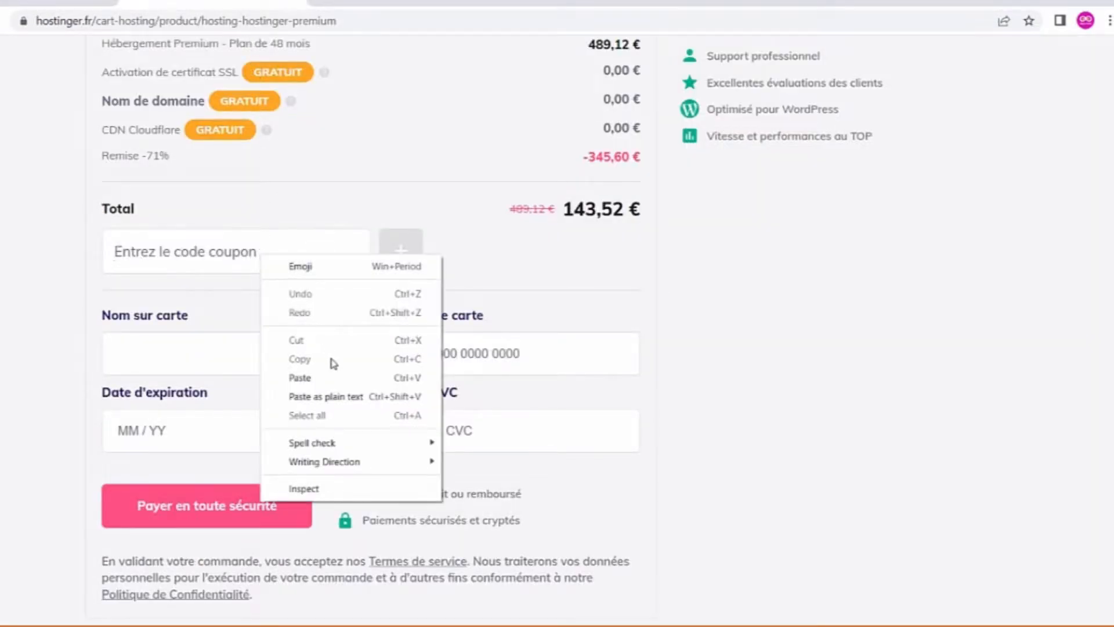
{"action": "left_click", "coordinate": [336, 378]}
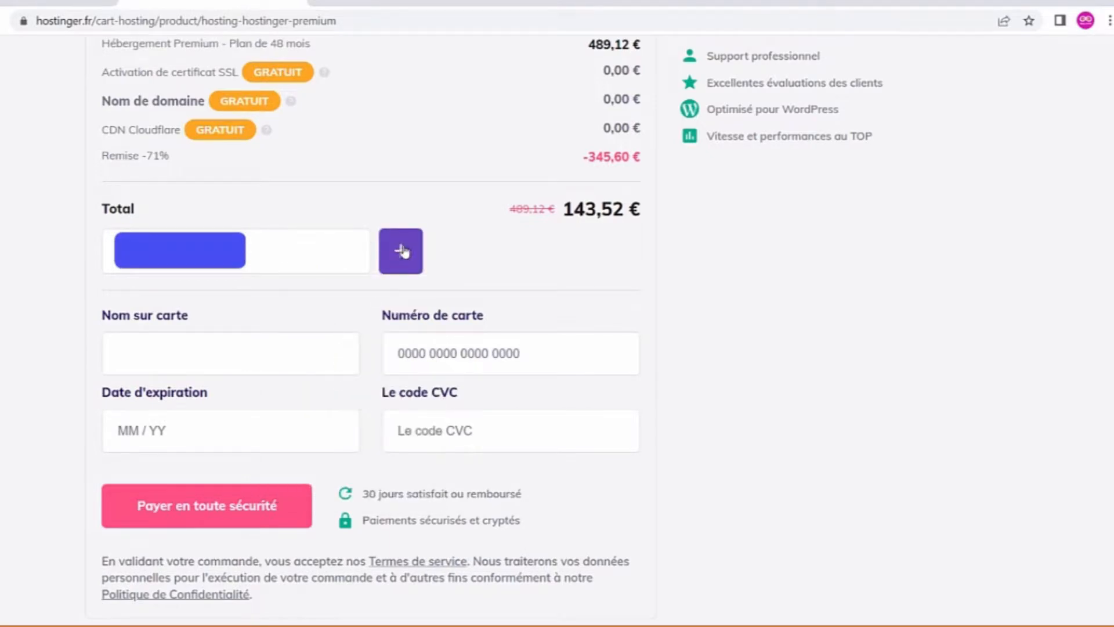
{"action": "left_click", "coordinate": [402, 251]}
- Fill in the cardholder name and card number in the payment form
{"action": "left_click", "coordinate": [311, 343]}
{"action": "left_click", "coordinate": [293, 386]}
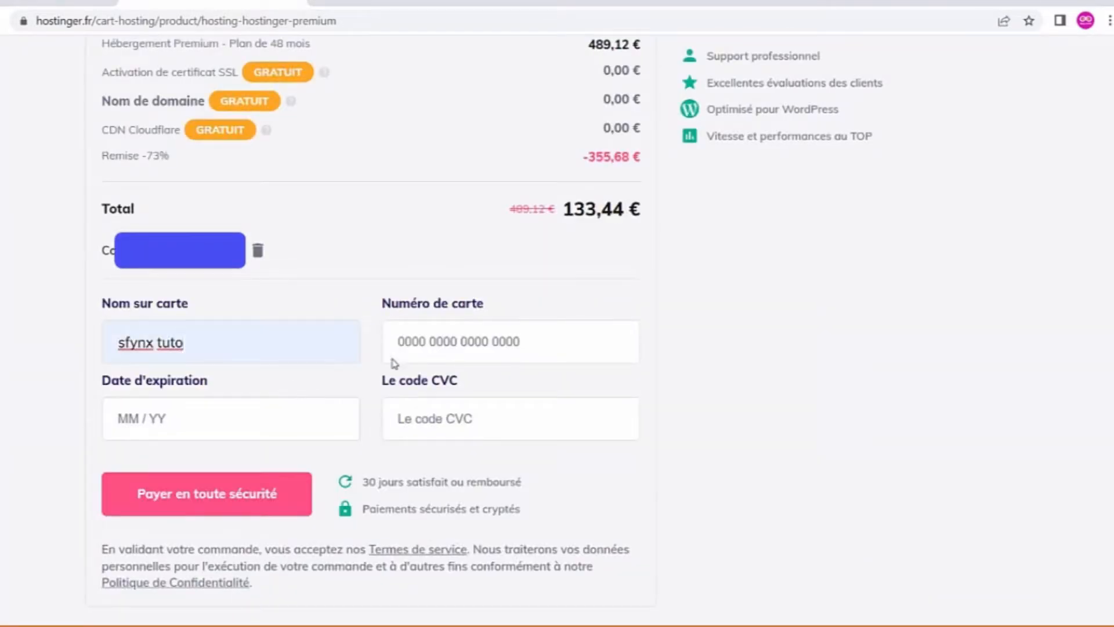
{"action": "left_click", "coordinate": [395, 357]}
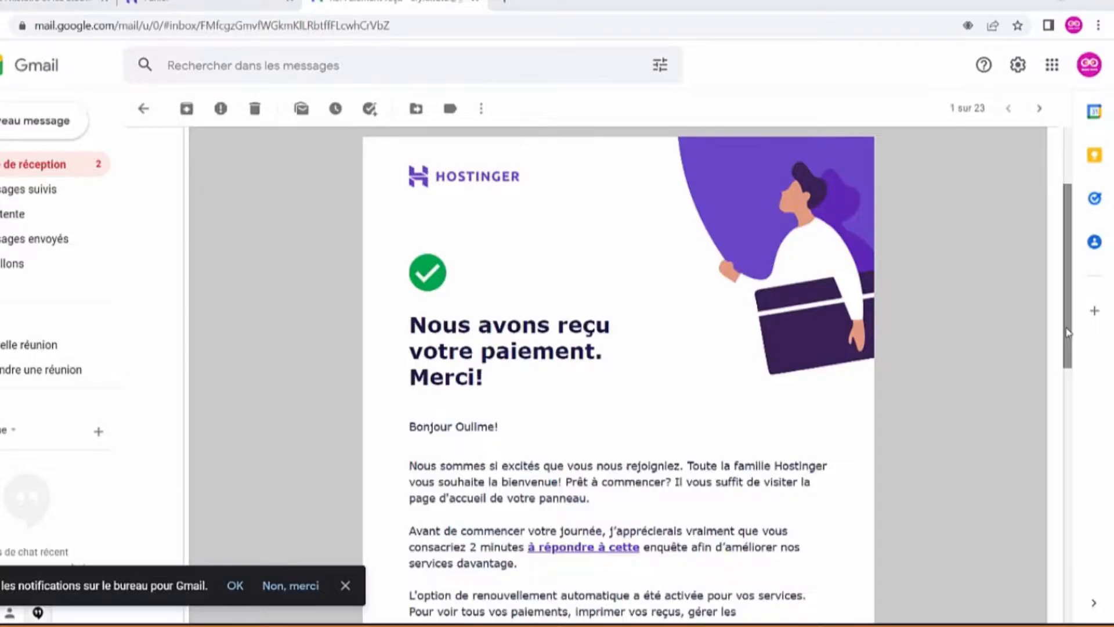
- Scroll the 'Nous avons reçu votre paiement' email and follow its 'Accéder au panneau' button to Hostinger
{"action": "left_click_drag", "start_coordinate": [1070, 332], "coordinate": [1082, 475]}
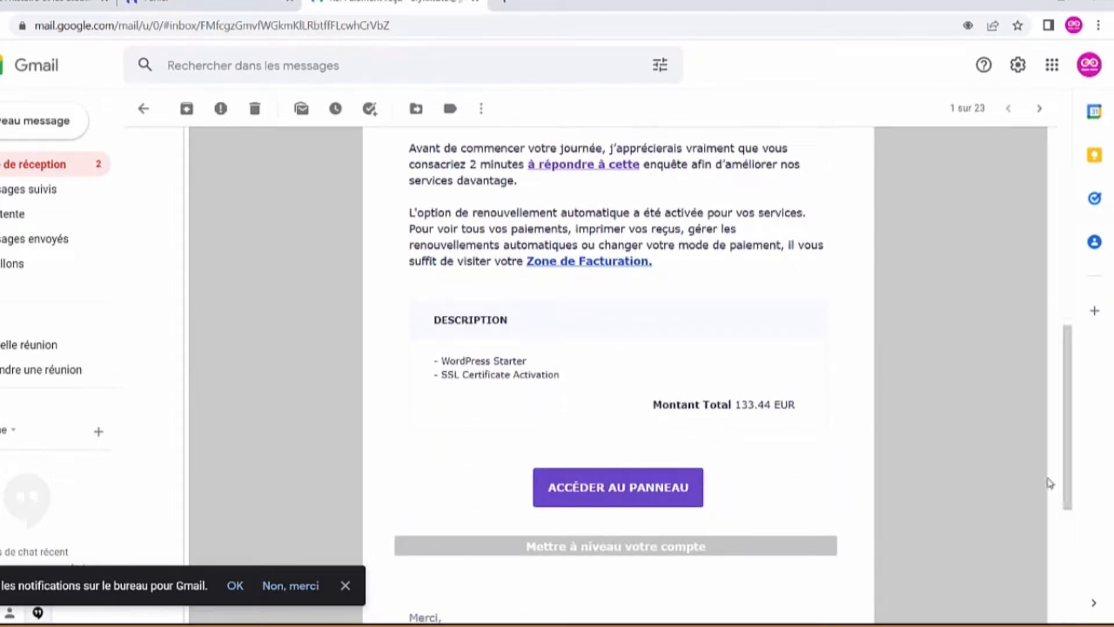
{"action": "scroll", "coordinate": [1049, 477], "scroll_direction": "down", "scroll_amount": 3}
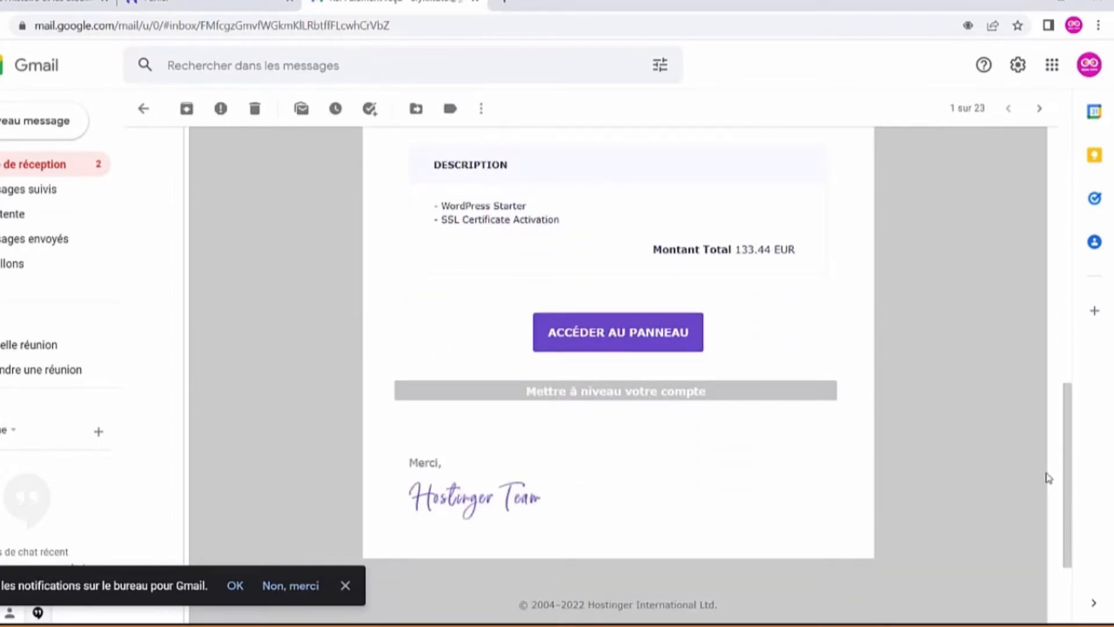
{"action": "left_click", "coordinate": [628, 342]}
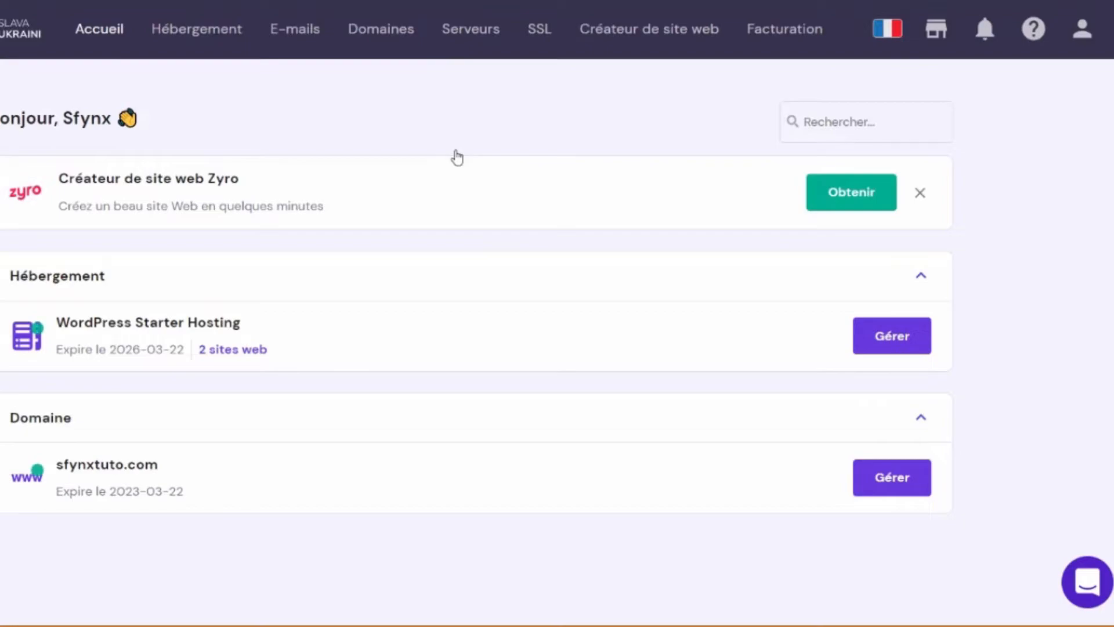
- Select sfynxtuto.com from the '2 sites web' list, open its Tableau de bord, then choose 'Modifier le site web'
{"action": "left_click", "coordinate": [259, 350]}
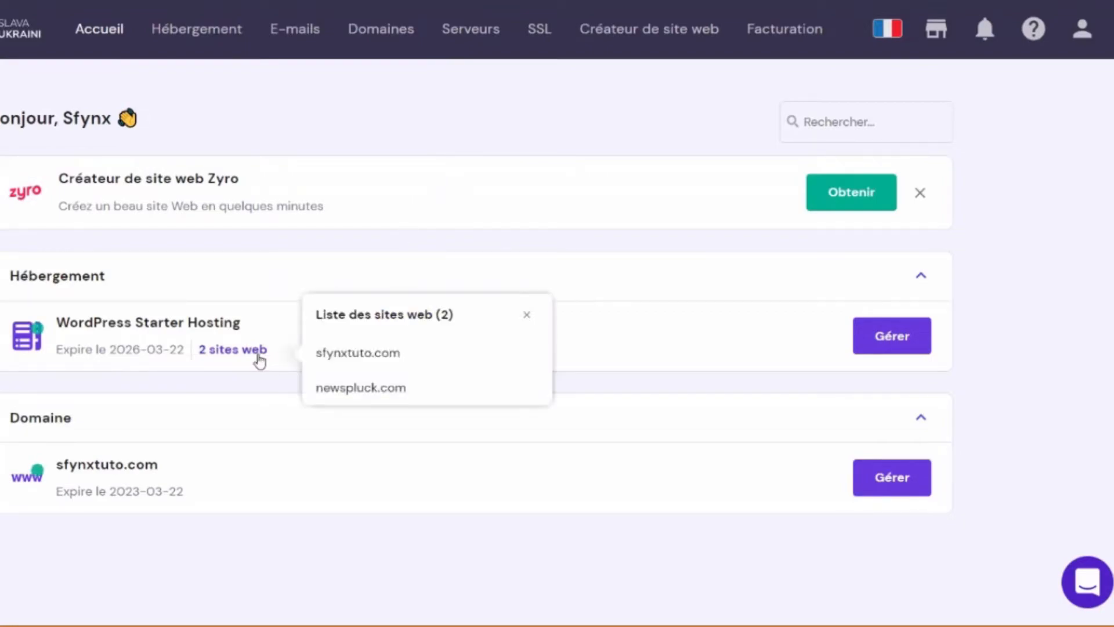
{"action": "left_click", "coordinate": [351, 361]}
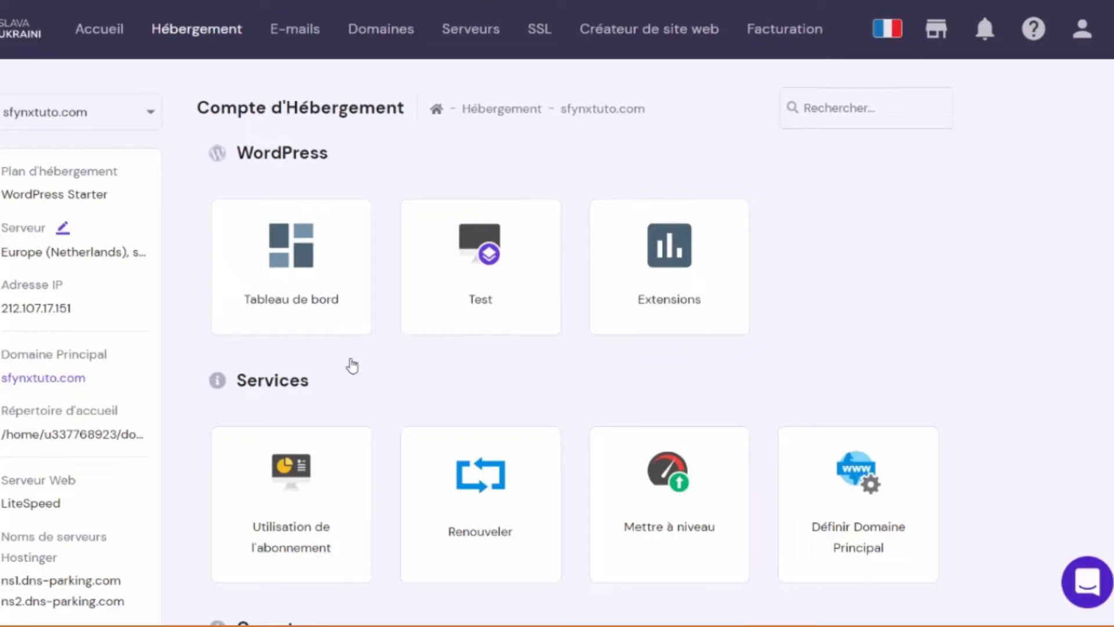
{"action": "scroll", "coordinate": [352, 365], "scroll_direction": "down", "scroll_amount": 8}
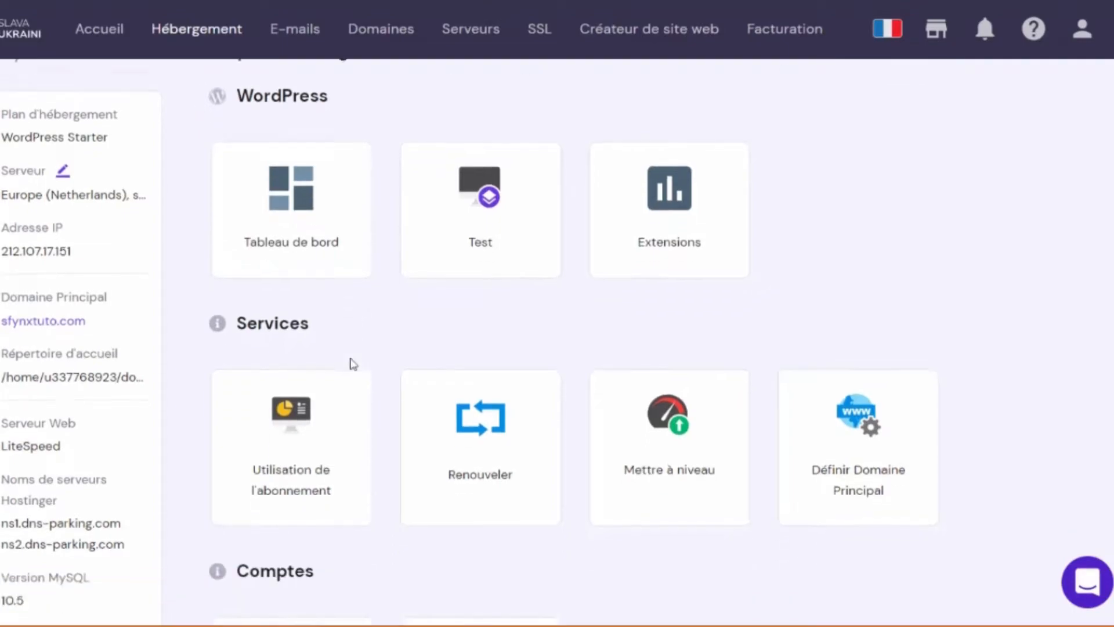
{"action": "scroll", "coordinate": [384, 363], "scroll_direction": "down", "scroll_amount": 8}
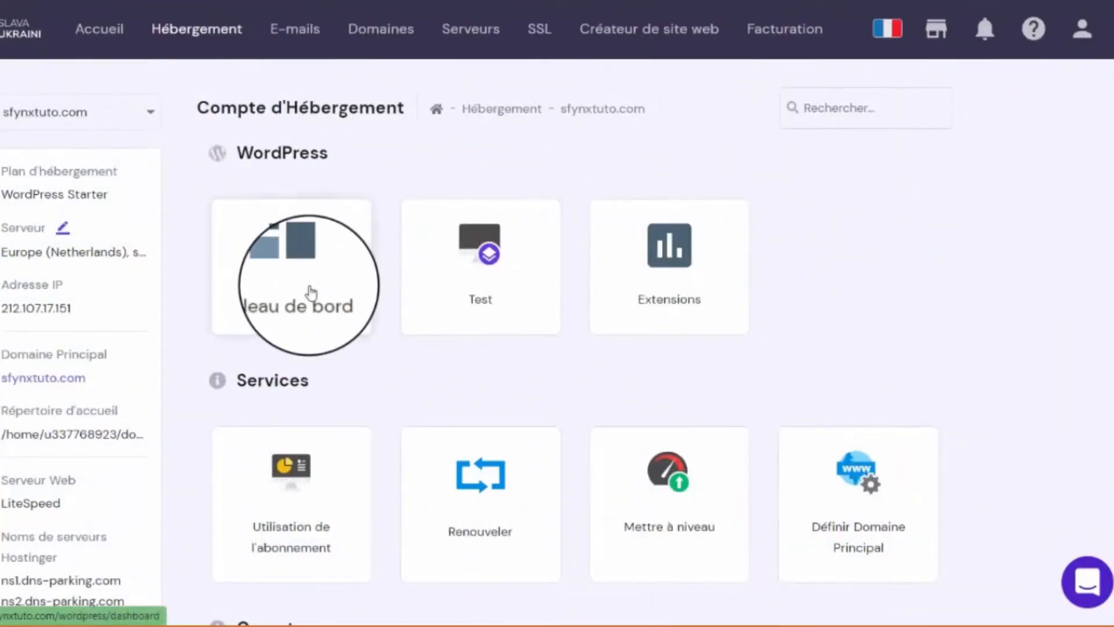
{"action": "left_click", "coordinate": [312, 292]}
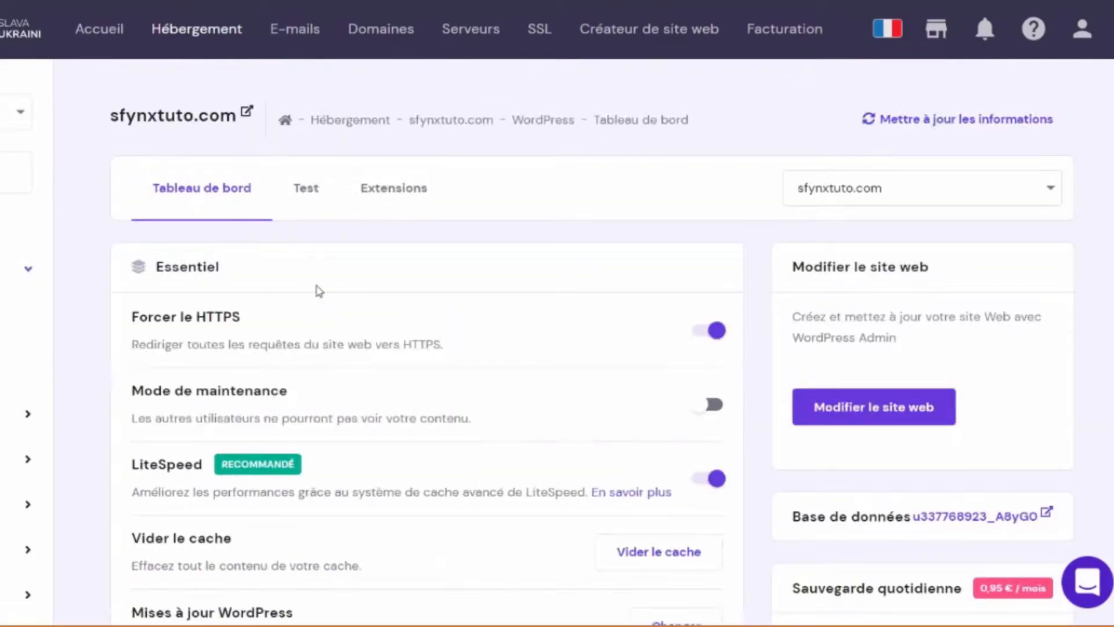
{"action": "left_click", "coordinate": [860, 427]}
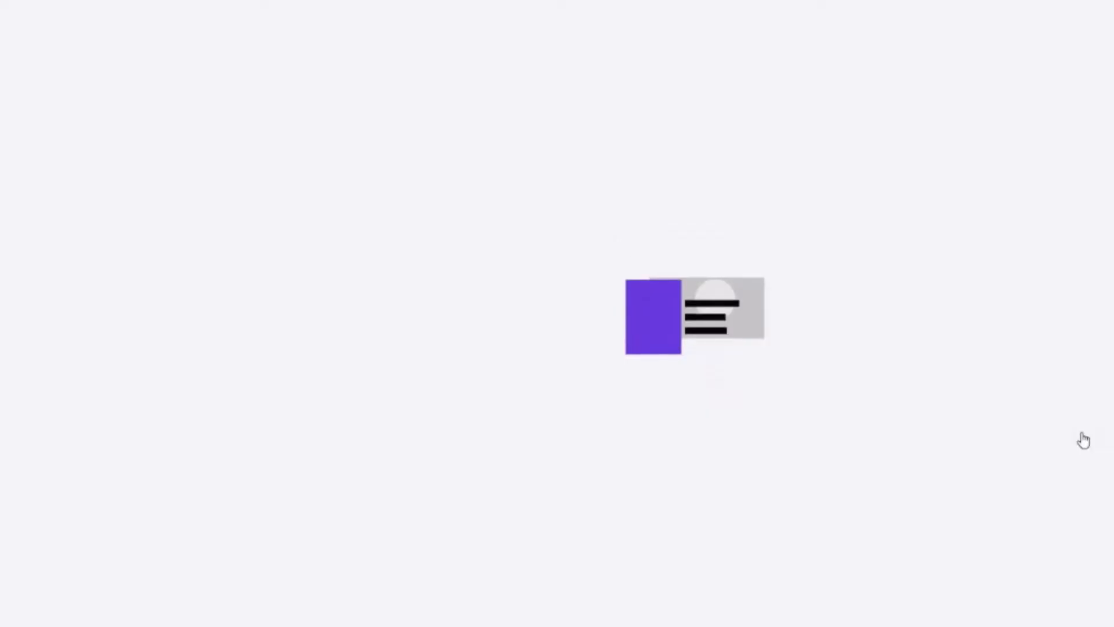
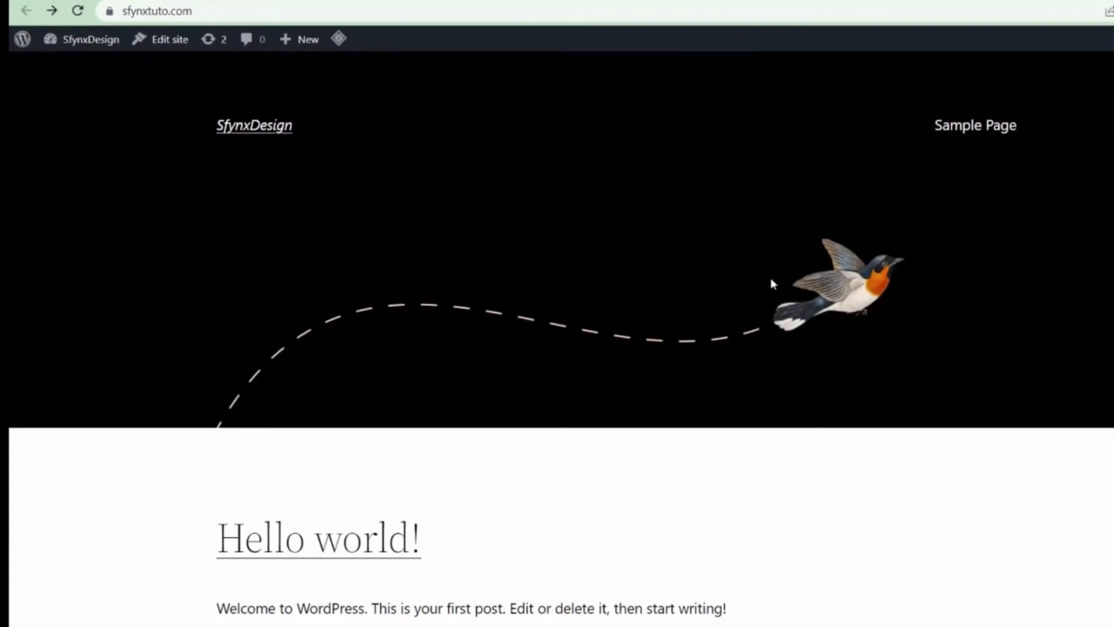
- Go to the SfynxDesign admin Dashboard from the admin-bar site dropdown
{"action": "scroll", "coordinate": [772, 283], "scroll_direction": "down", "scroll_amount": 5}
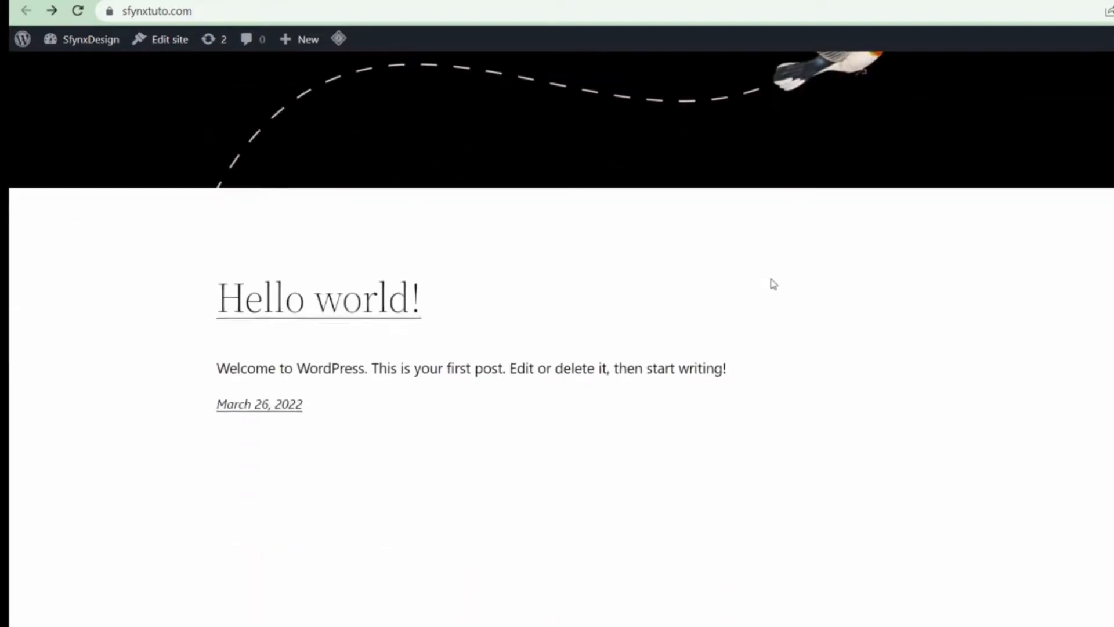
{"action": "scroll", "coordinate": [774, 284], "scroll_direction": "up", "scroll_amount": 5}
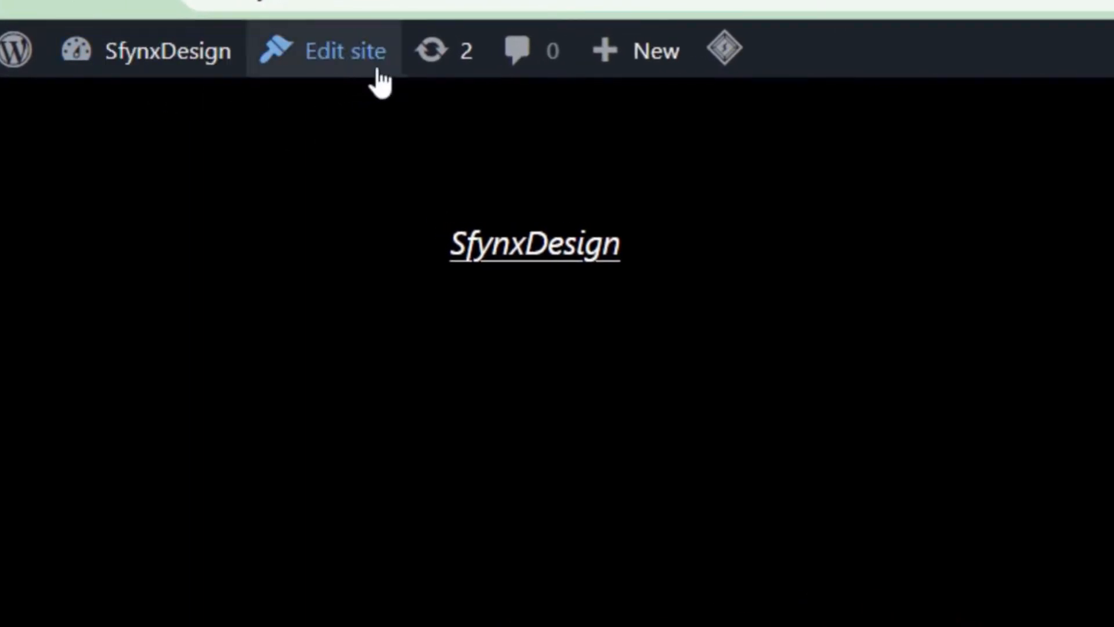
{"action": "mouse_move", "coordinate": [620, 71]}
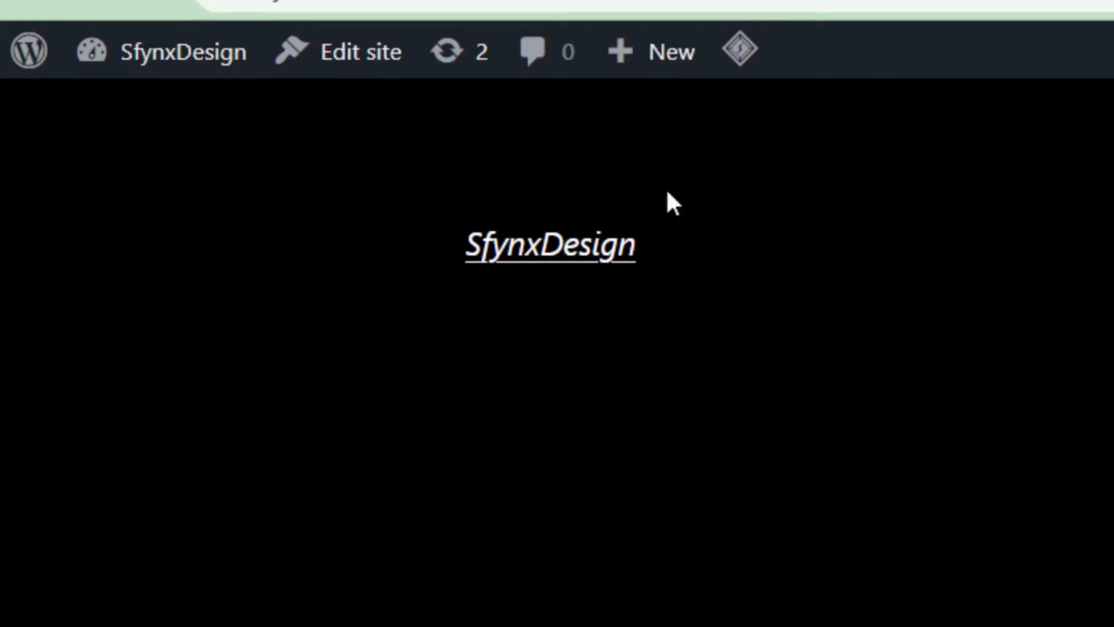
{"action": "mouse_move", "coordinate": [184, 64]}
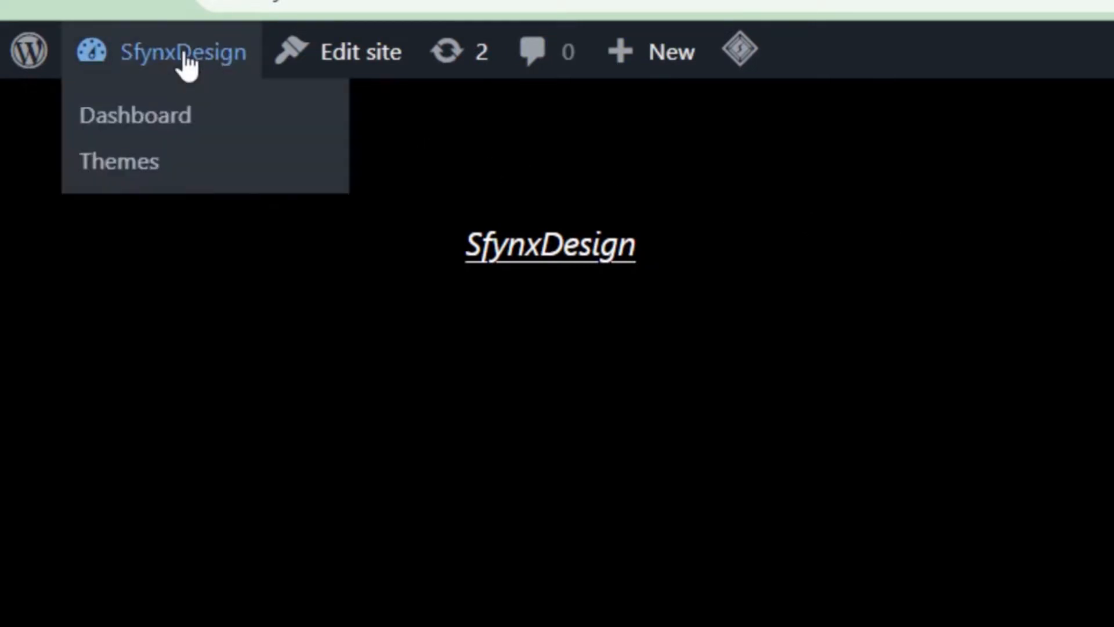
{"action": "left_click", "coordinate": [172, 130]}
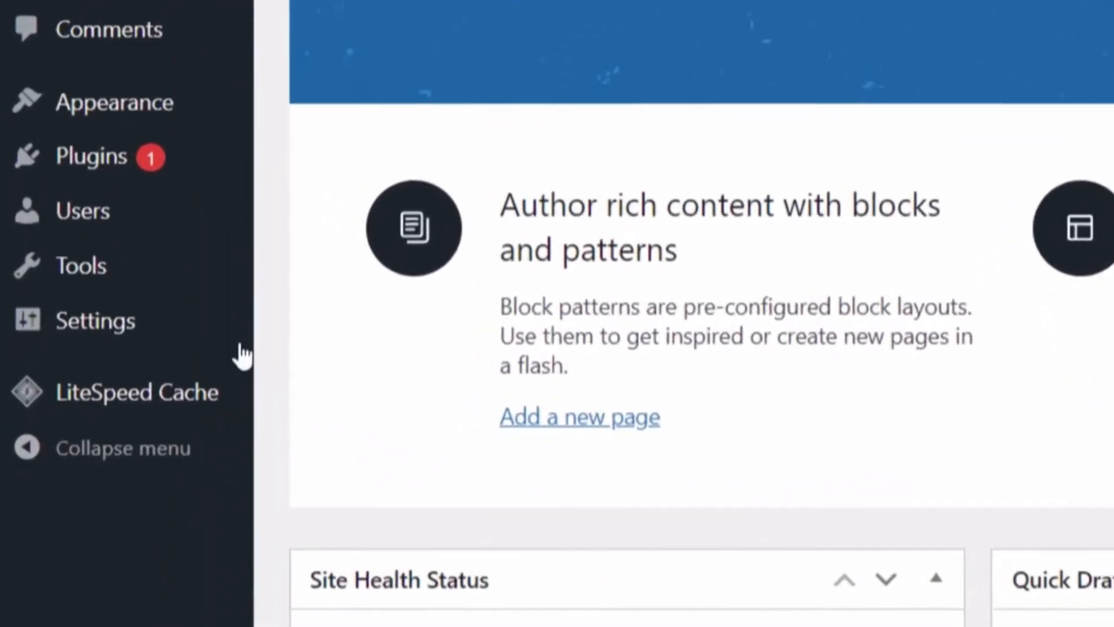
- In General Settings, change the Site Language to Français and save the changes
{"action": "mouse_move", "coordinate": [152, 325]}
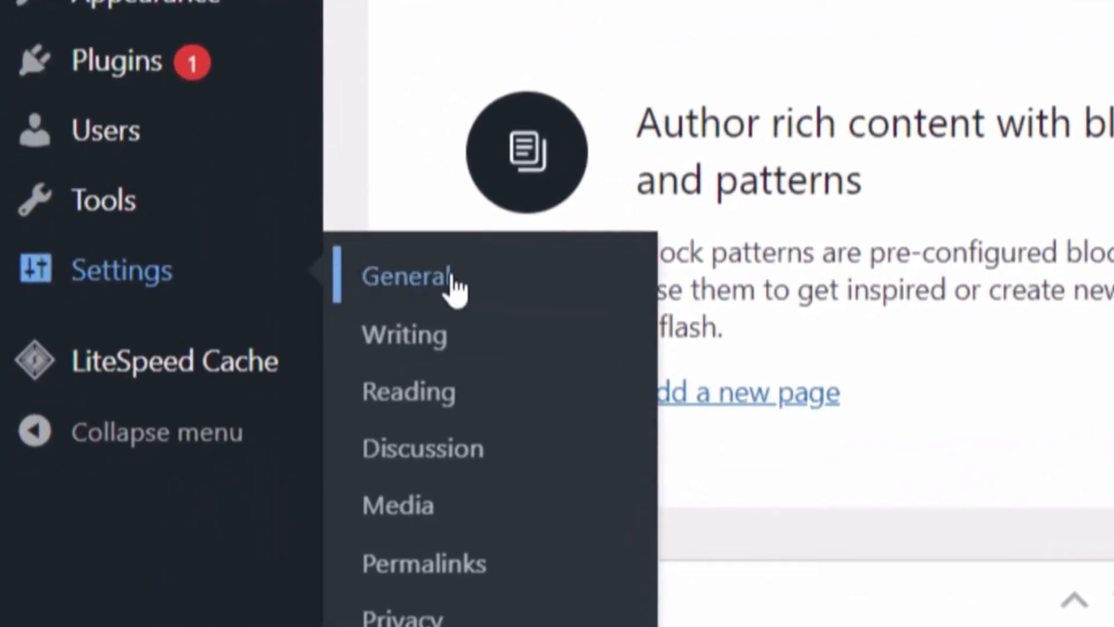
{"action": "left_click", "coordinate": [454, 288]}
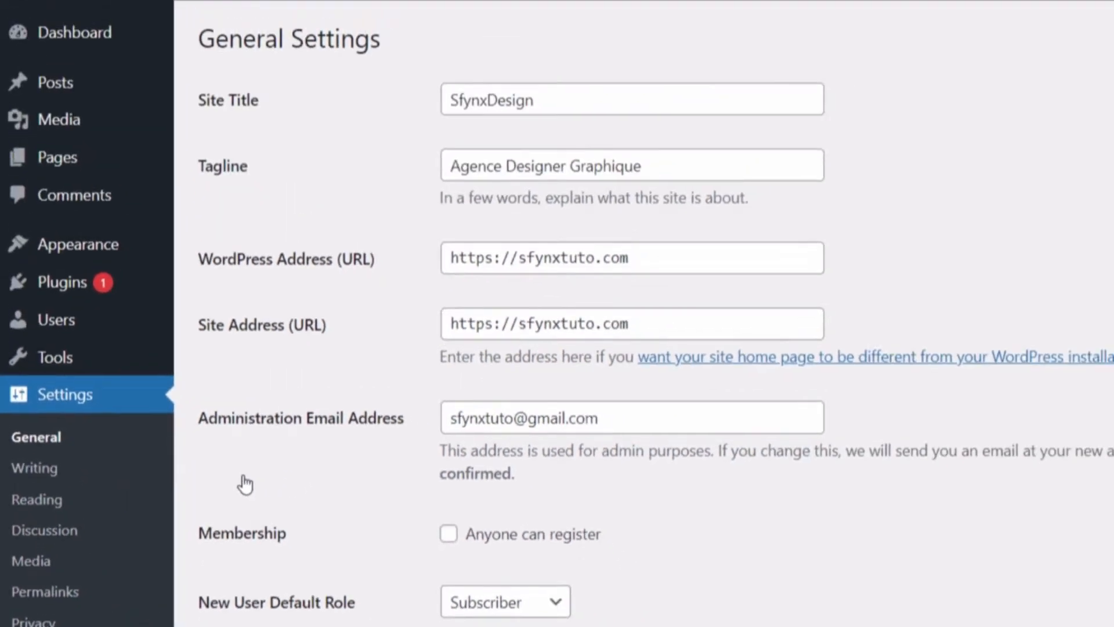
{"action": "scroll", "coordinate": [805, 522], "scroll_direction": "down", "scroll_amount": 5}
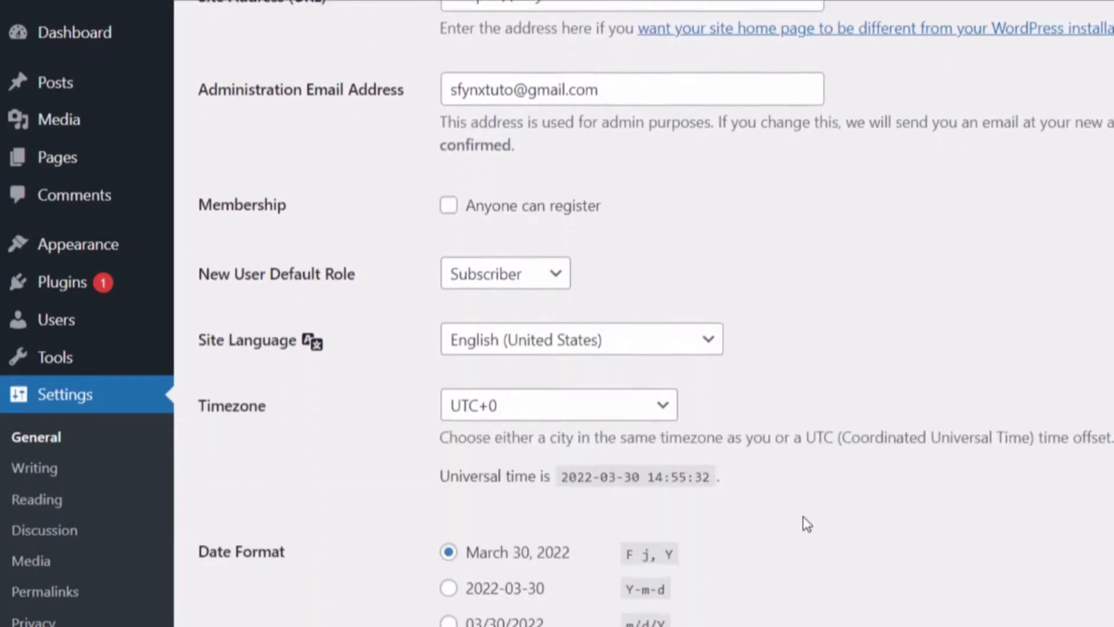
{"action": "left_click", "coordinate": [713, 342]}
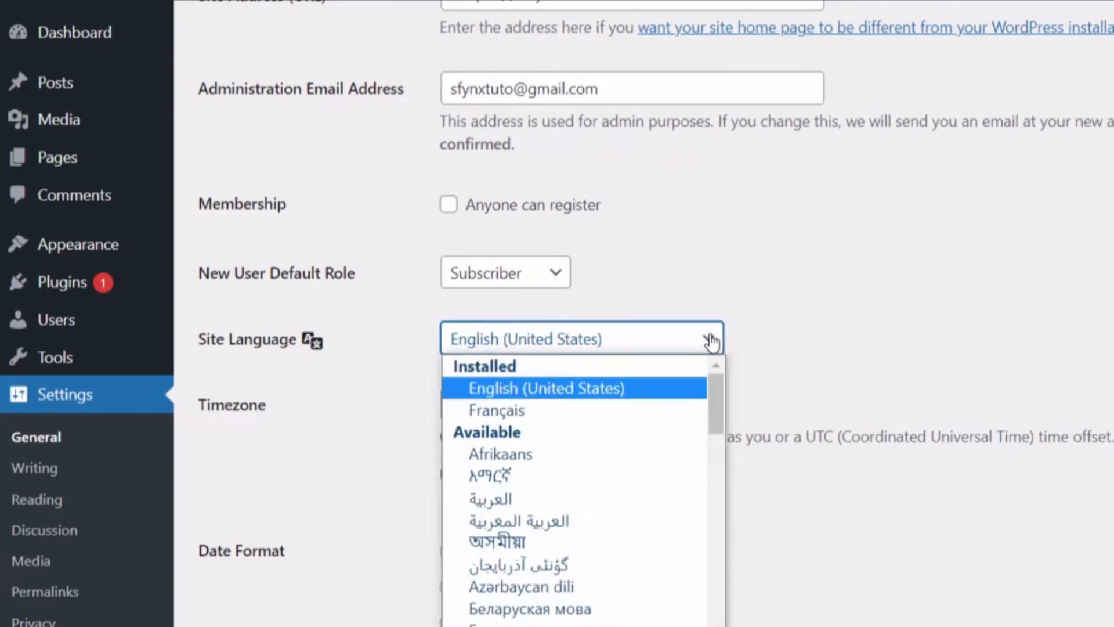
{"action": "left_click", "coordinate": [586, 411]}
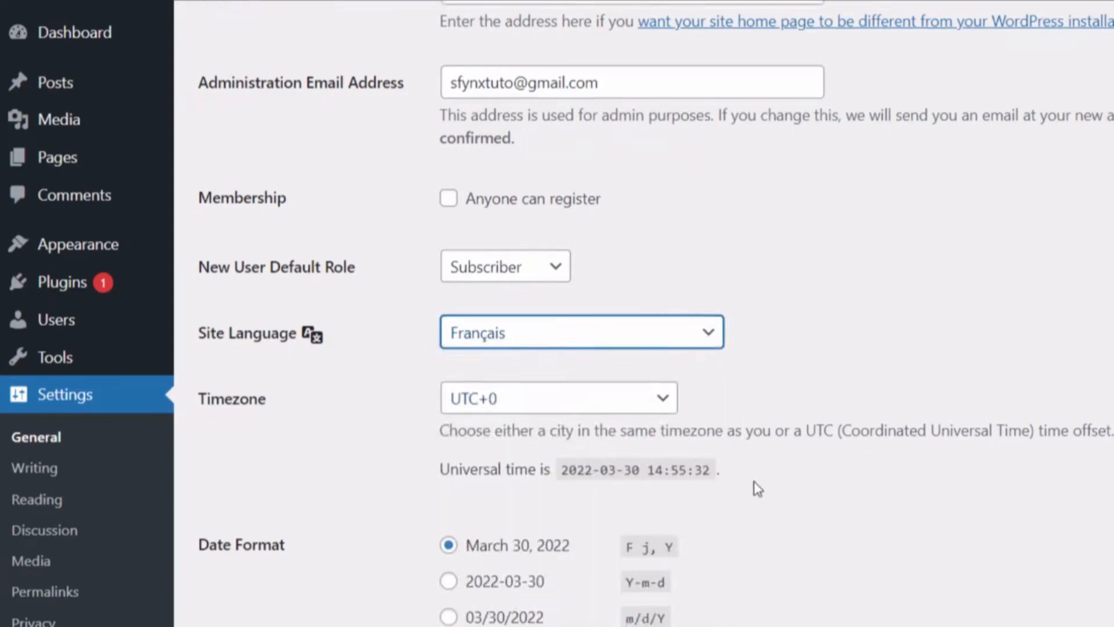
{"action": "scroll", "coordinate": [754, 482], "scroll_direction": "down", "scroll_amount": 9}
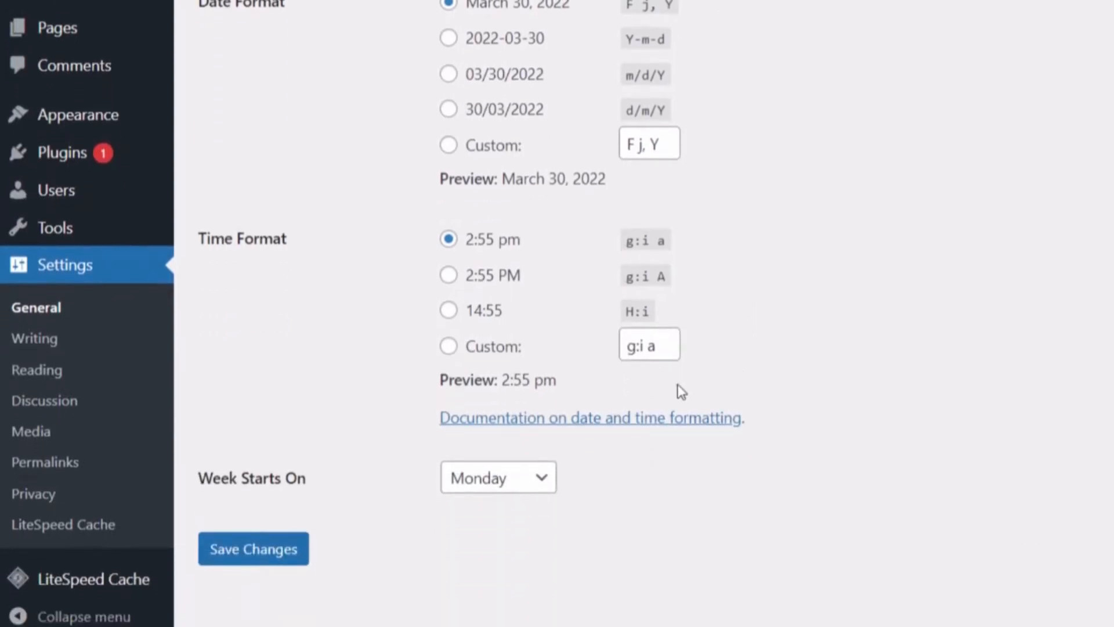
{"action": "left_click", "coordinate": [247, 558]}
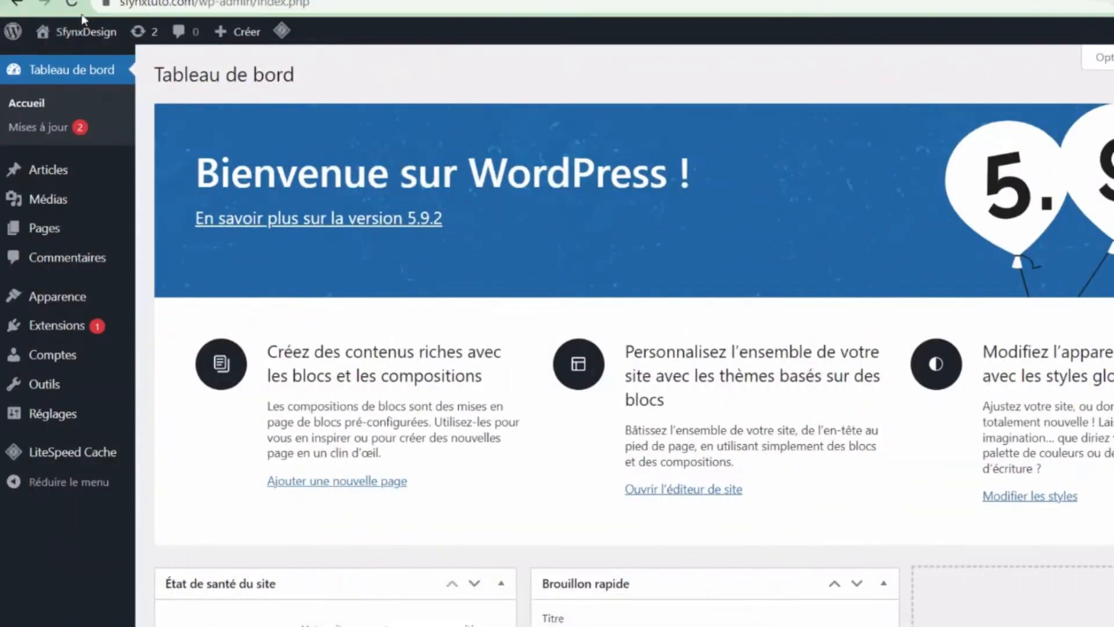
- Visit the live site and scroll through its homepage
{"action": "left_click", "coordinate": [78, 32]}
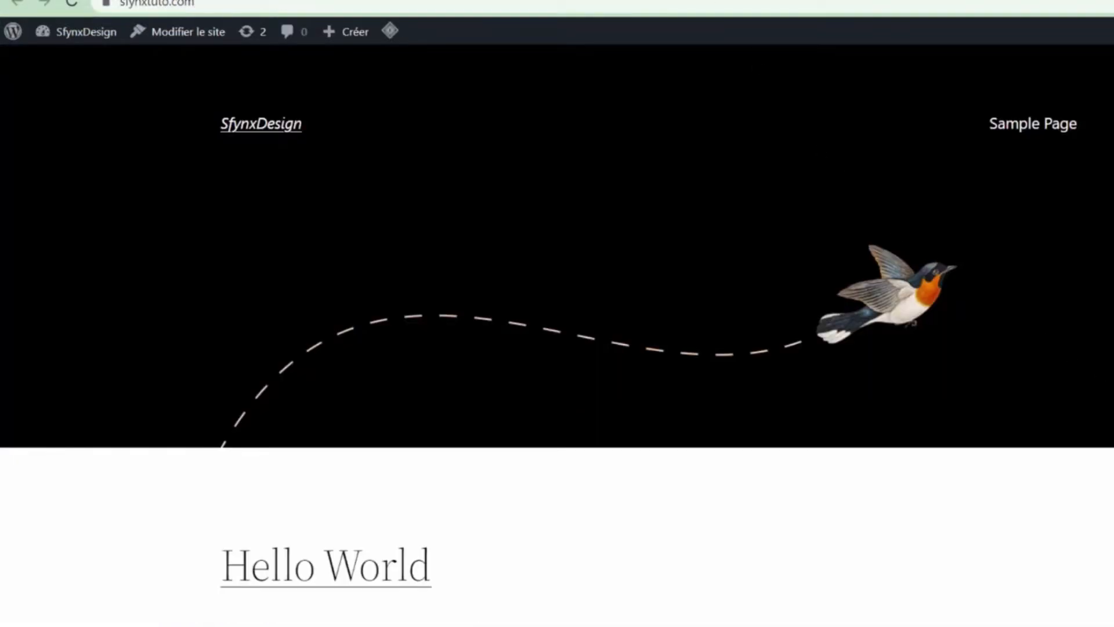
{"action": "scroll", "coordinate": [557, 313], "scroll_direction": "down", "scroll_amount": 5}
{"action": "scroll", "coordinate": [558, 335], "scroll_direction": "down", "scroll_amount": 2}
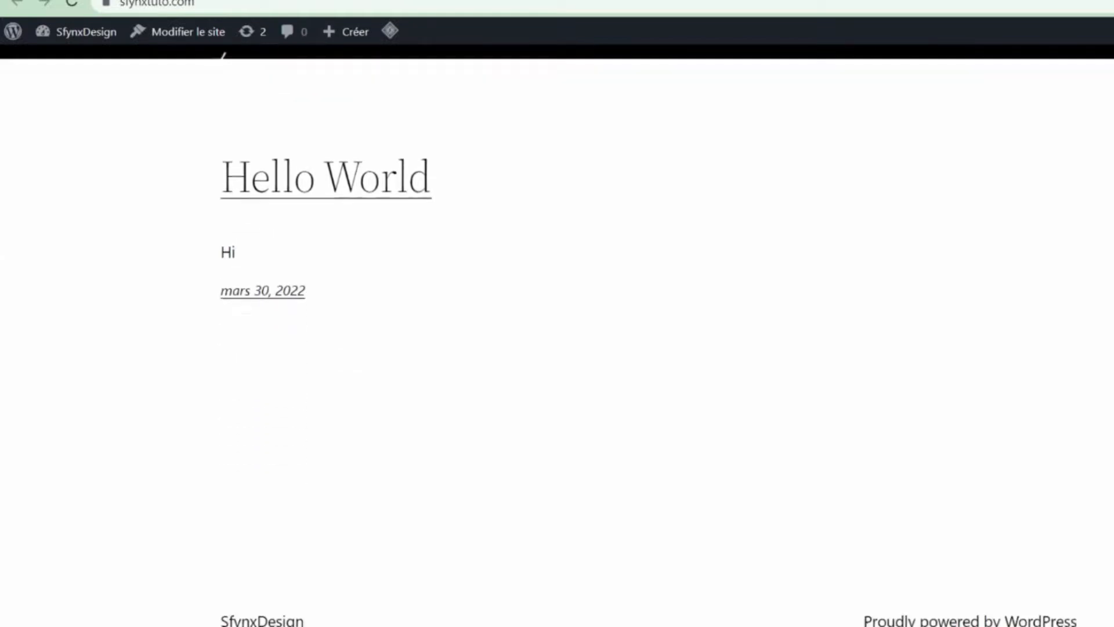
{"action": "scroll", "coordinate": [557, 313], "scroll_direction": "up", "scroll_amount": 7}
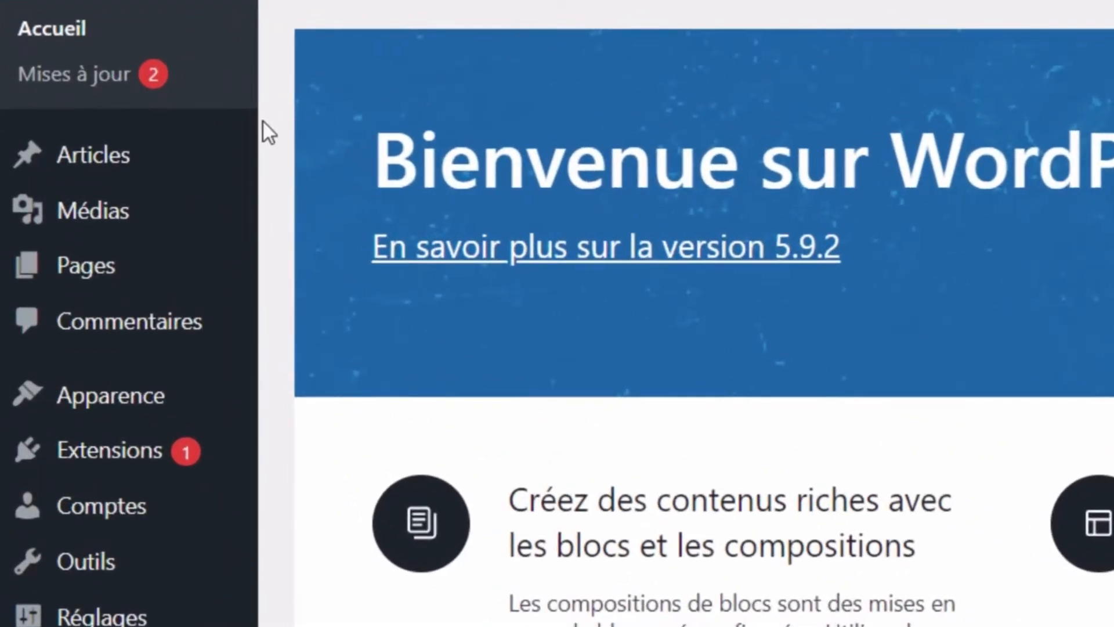
{"action": "mouse_move", "coordinate": [188, 147]}
{"action": "mouse_move", "coordinate": [174, 292]}
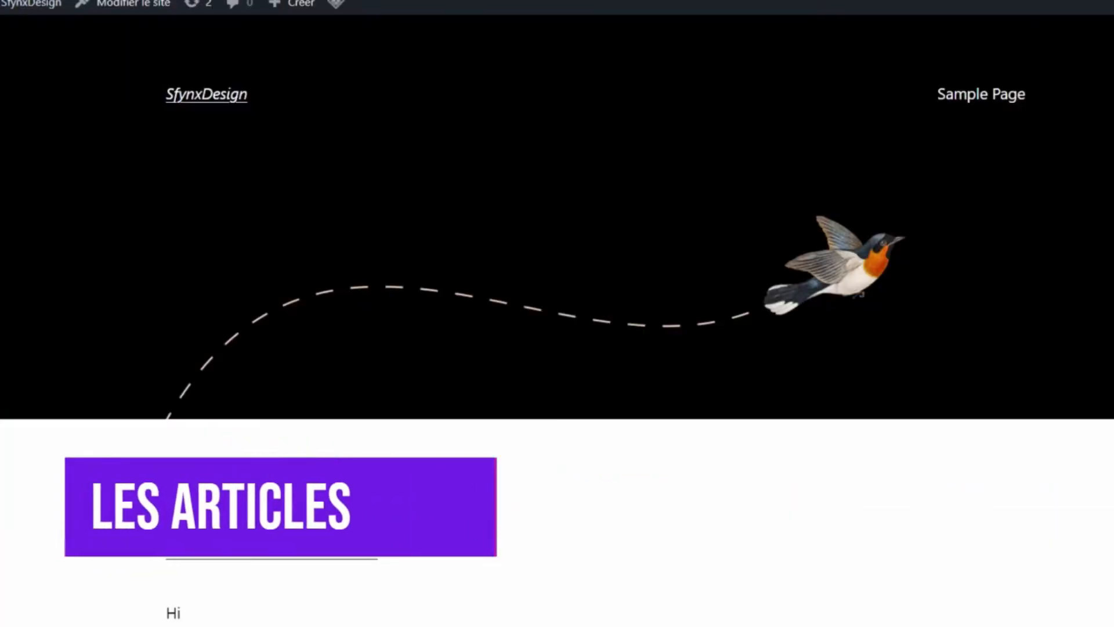
{"action": "scroll", "coordinate": [462, 218], "scroll_direction": "down", "scroll_amount": 4}
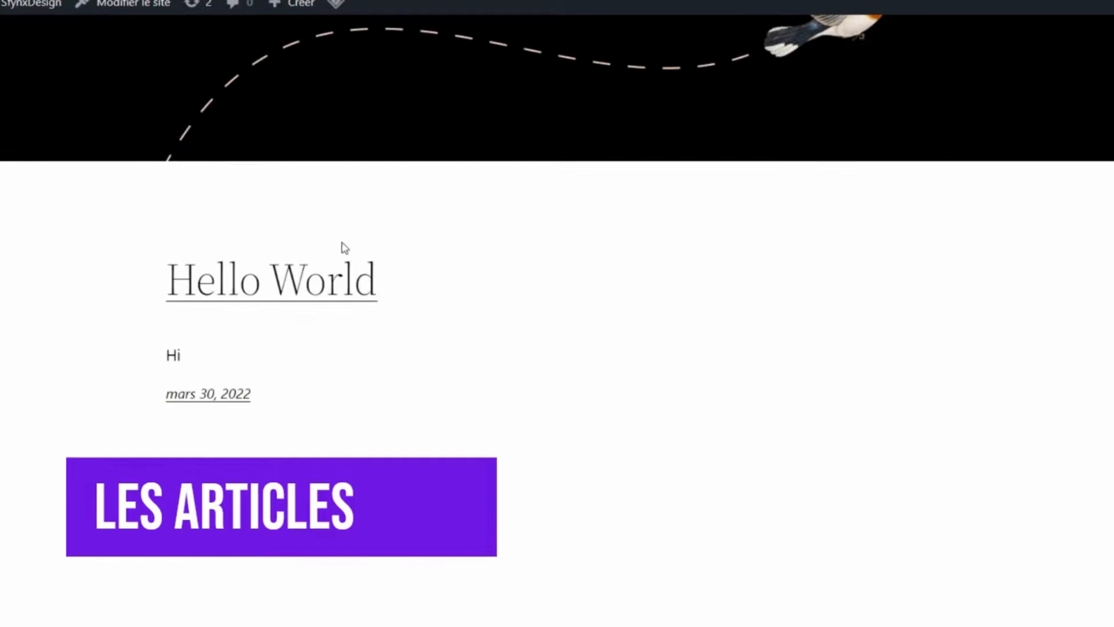
- Open the Hello World post with its French date, then return to the homepage
{"action": "left_click", "coordinate": [295, 274]}
{"action": "scroll", "coordinate": [604, 311], "scroll_direction": "down", "scroll_amount": 7}
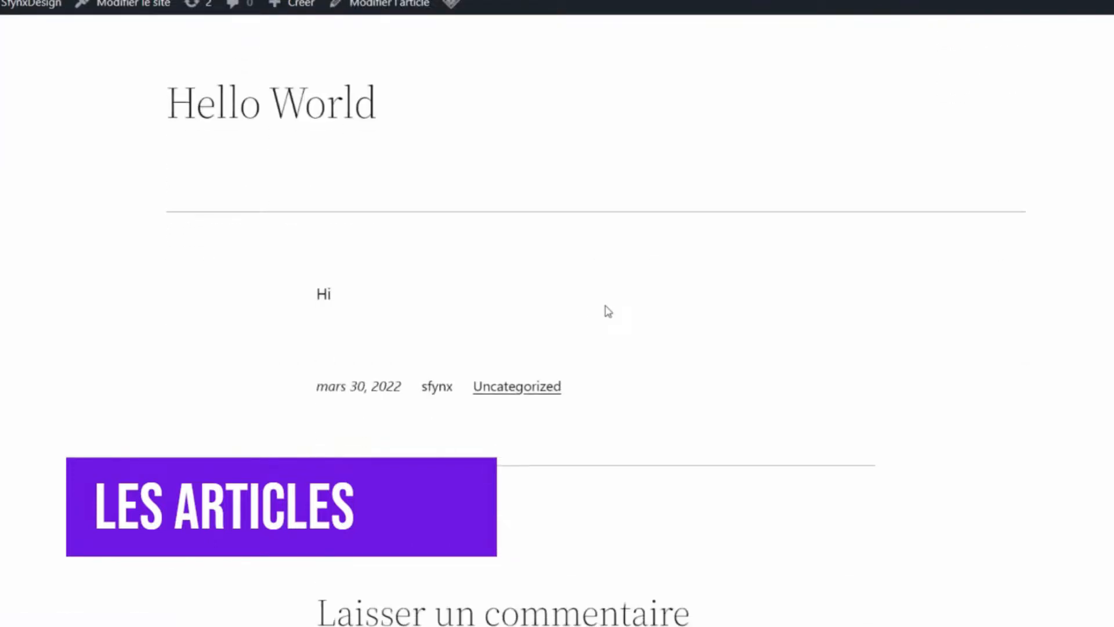
{"action": "scroll", "coordinate": [953, 299], "scroll_direction": "down", "scroll_amount": 5}
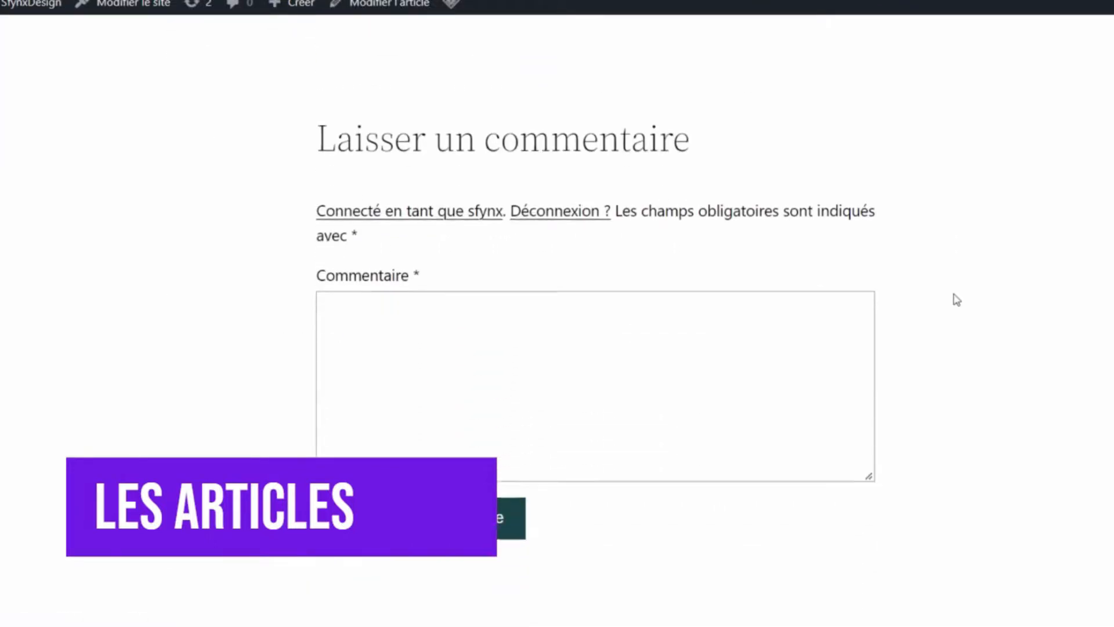
{"action": "scroll", "coordinate": [954, 300], "scroll_direction": "up", "scroll_amount": 5}
{"action": "scroll", "coordinate": [957, 300], "scroll_direction": "up", "scroll_amount": 7}
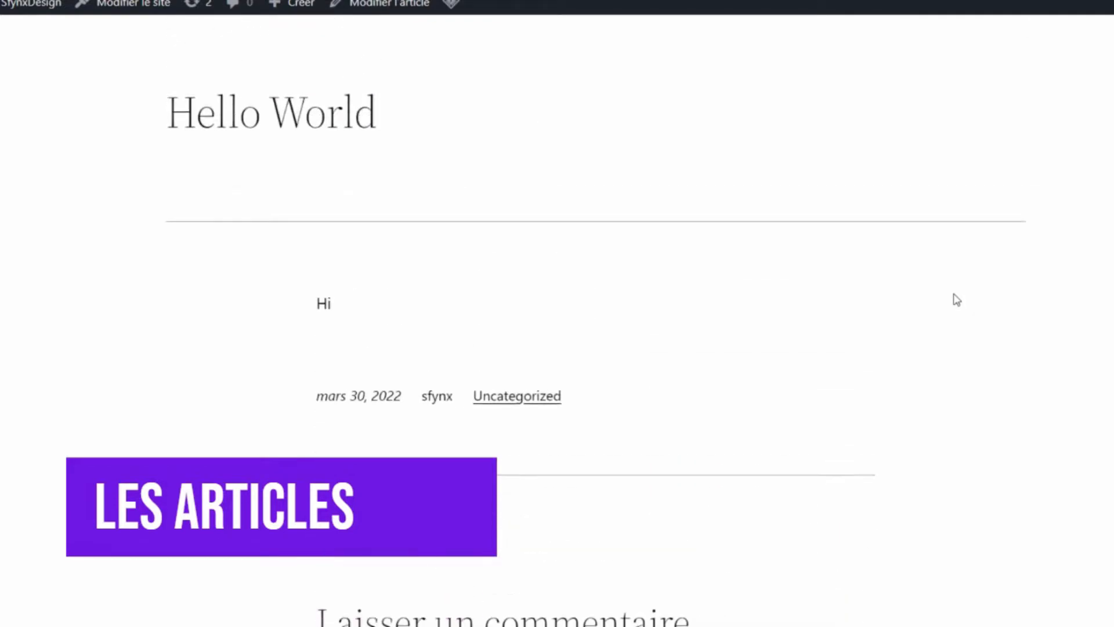
{"action": "left_click", "coordinate": [31, 4]}
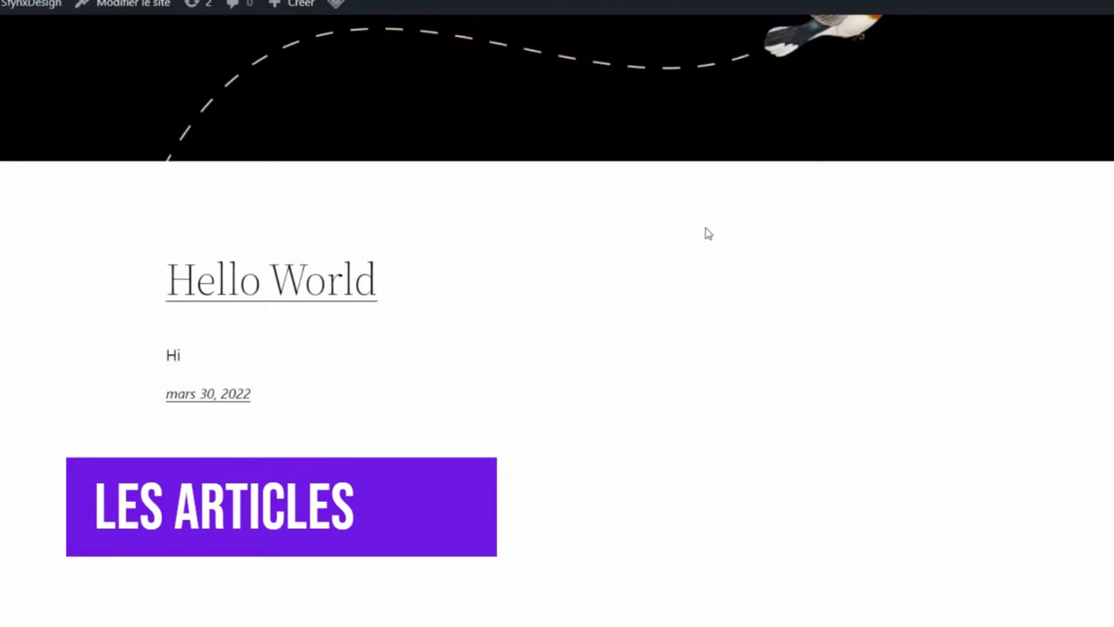
{"action": "scroll", "coordinate": [708, 233], "scroll_direction": "up", "scroll_amount": 3}
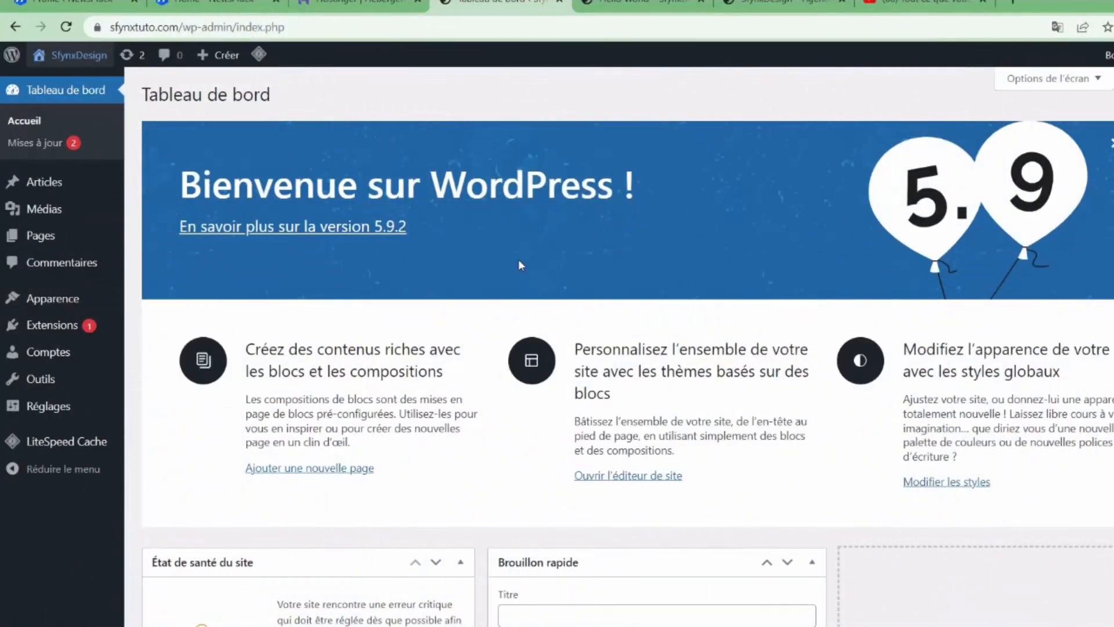
- Trash the Hello World post from Tous les articles and start a new post
{"action": "mouse_move", "coordinate": [220, 234]}
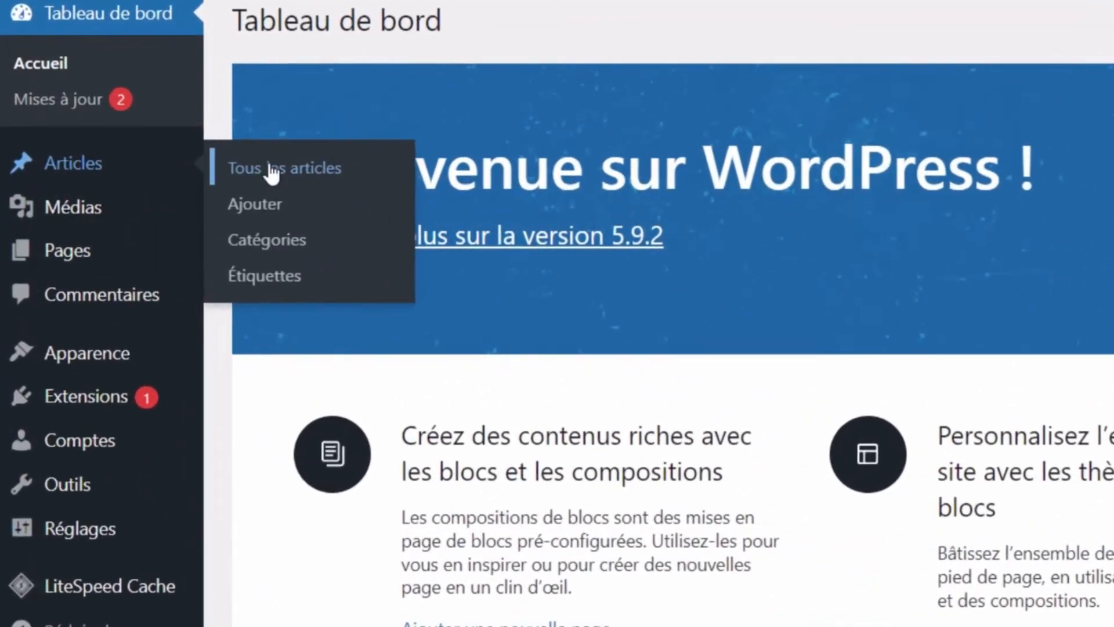
{"action": "left_click", "coordinate": [271, 172]}
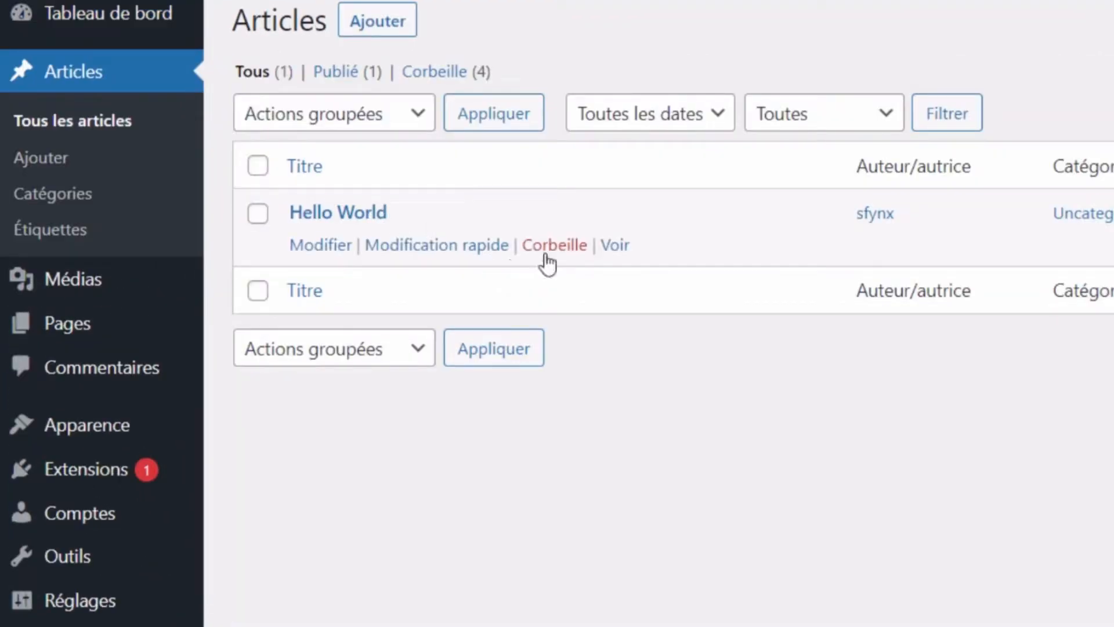
{"action": "left_click", "coordinate": [546, 256]}
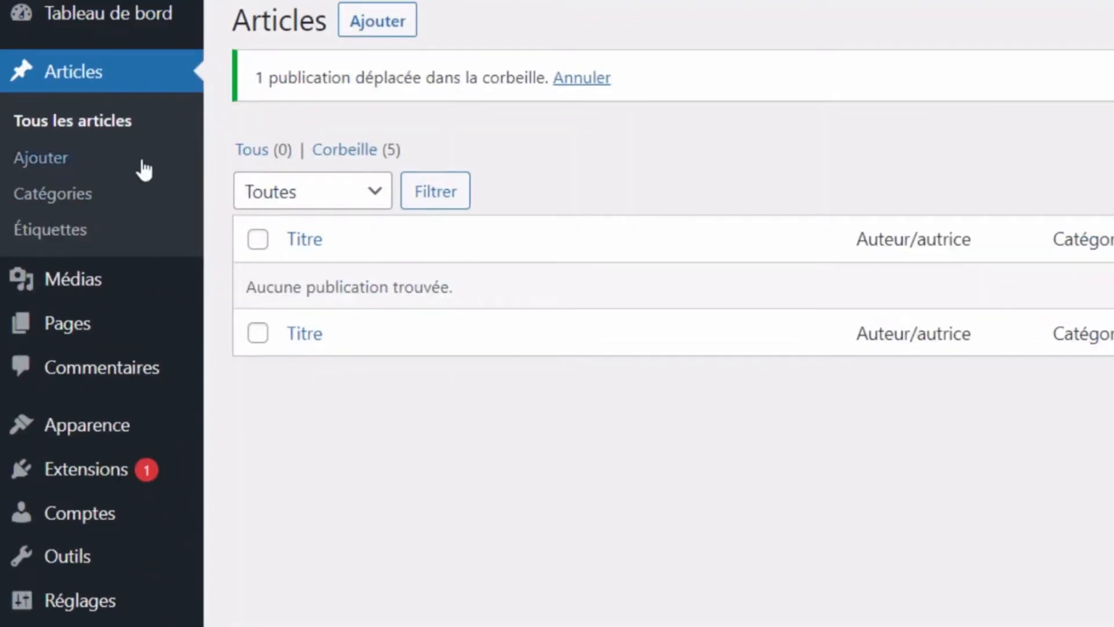
{"action": "left_click", "coordinate": [119, 159]}
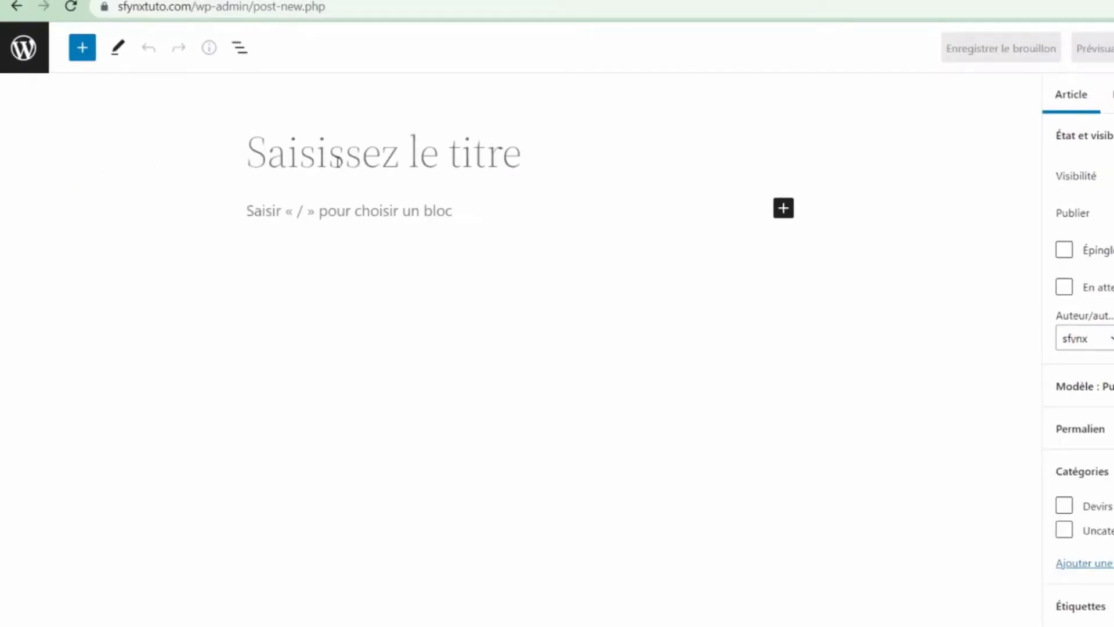
- Title the post 'Apprendre le WEB' and paste a Lorem ipsum paragraph as its body
{"action": "type", "text": "Apprendr"}
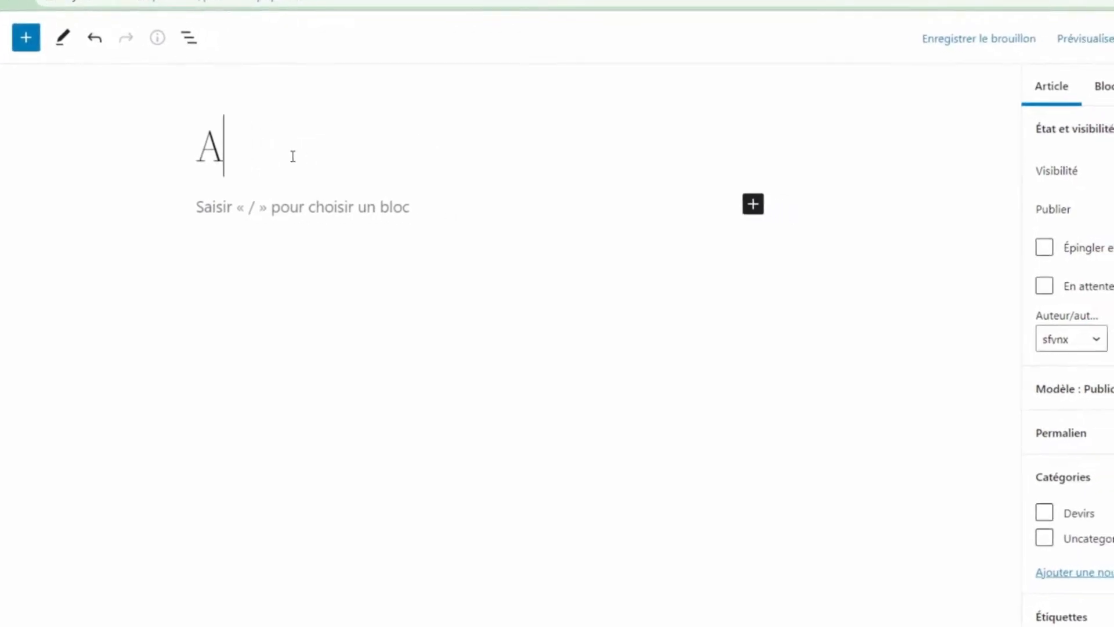
{"action": "type", "text": "e "}
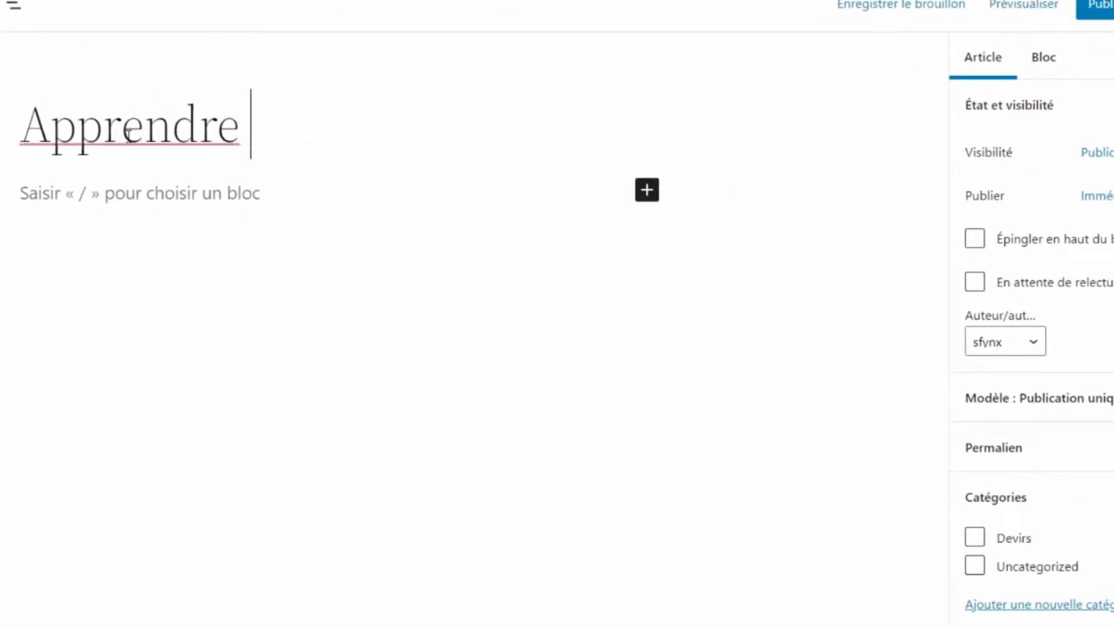
{"action": "type", "text": "le WEB"}
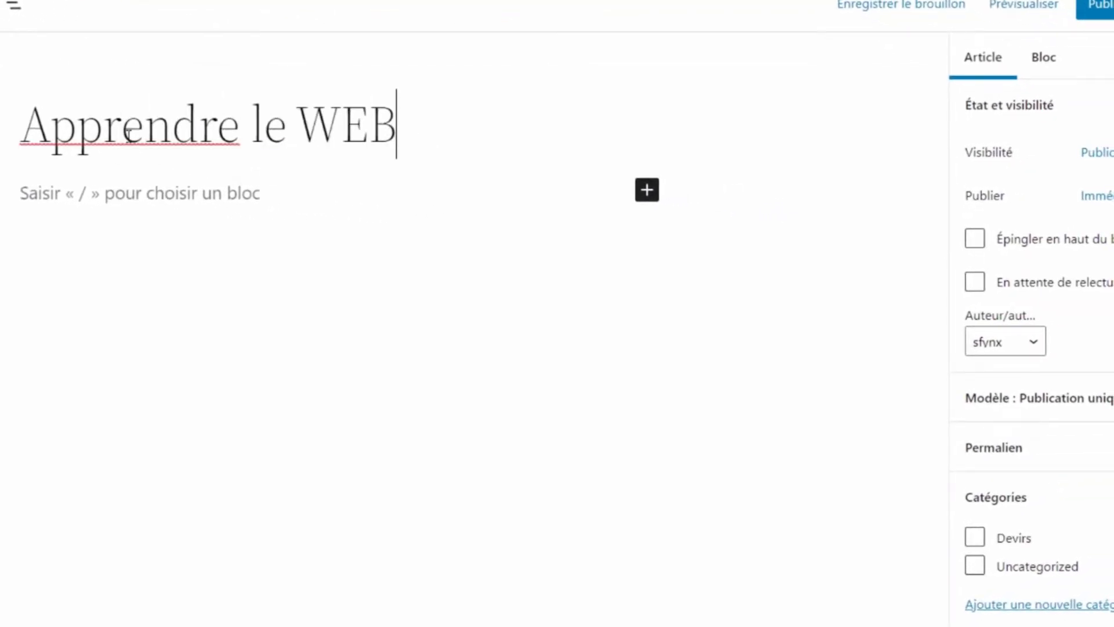
{"action": "key", "text": "Return"}
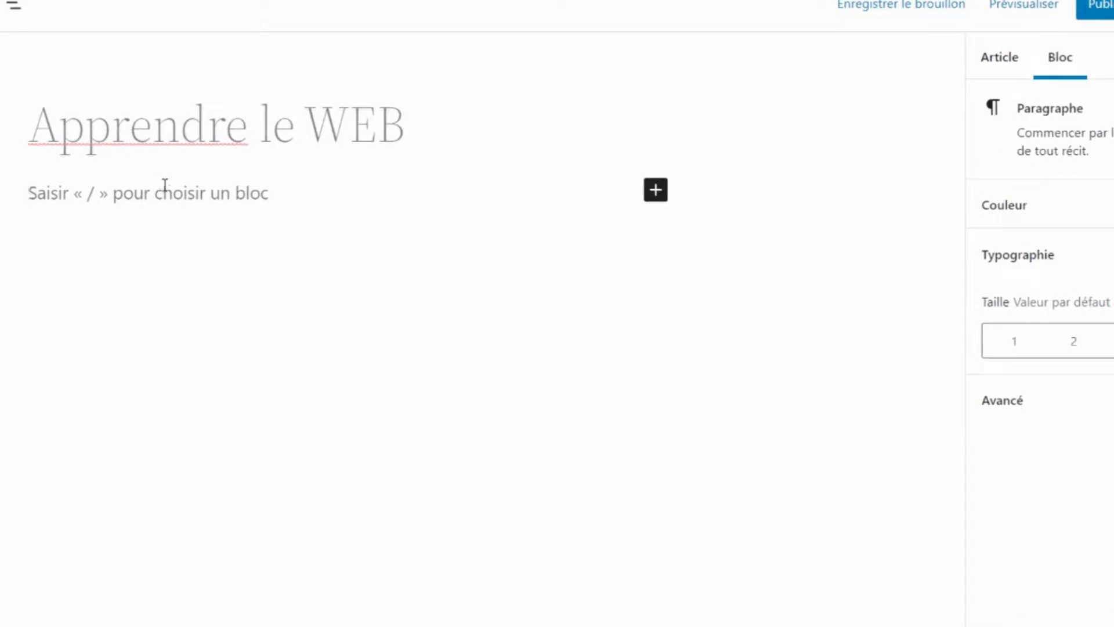
{"action": "type", "text": "Lorem ipsum dolor sit amet, consectetur adipiscing elit. Cras neque sem, aliquam et laoreet a, pulvinar non ipsum. Quisque eu lacinia nisl, et interdum quam. Integer eu ullamcorper orci, sit amet dignissim odio. Nunc et ultricies velit, non accumsan massa. Integer turpis est, rhoncus non leo sit amet, suscipit facilisis augue. Etiam tincidunt nibh lorem, eget rutrum dolor sollicitudin ut. Pellentesque imperdiet et ipsum et tristique."}
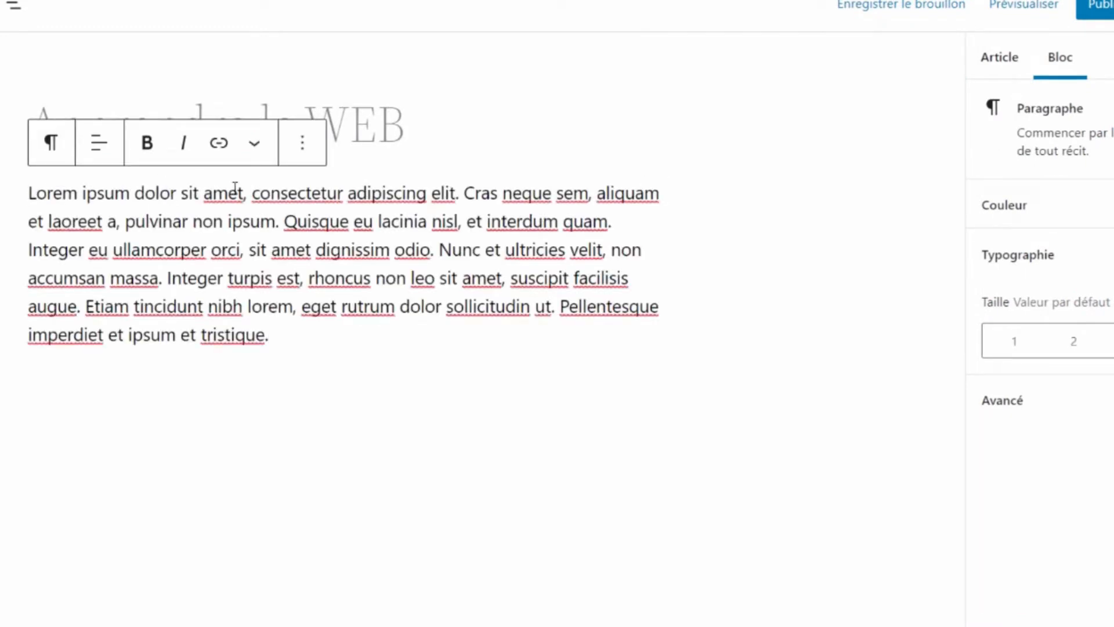
- Toggle the sidebar between the paragraph's Bloc settings and the post's Article settings
{"action": "left_click", "coordinate": [408, 145]}
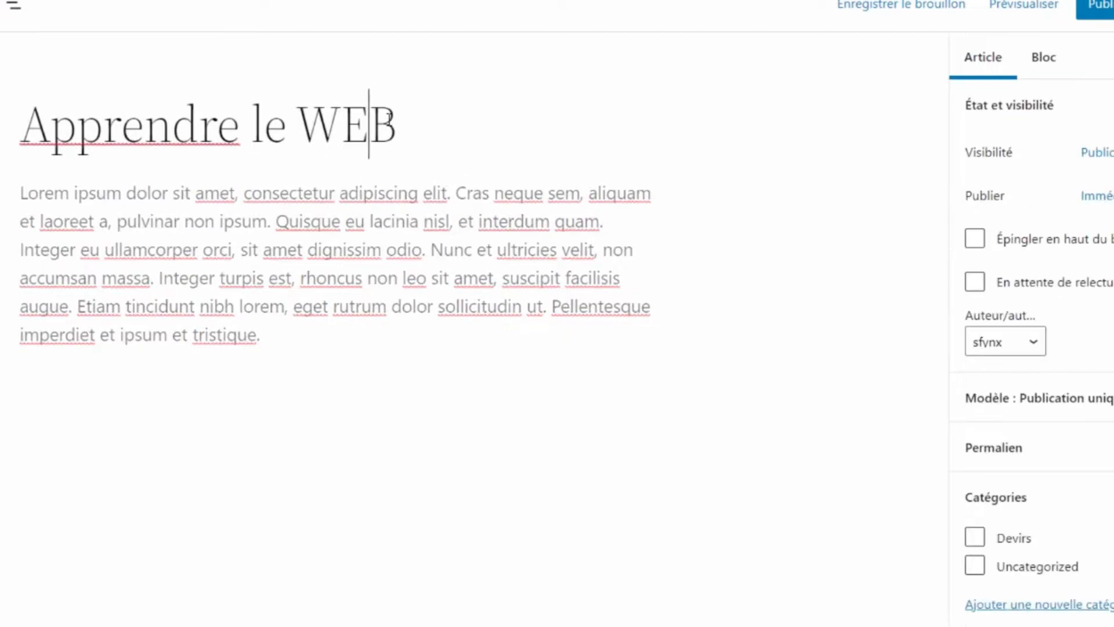
{"action": "left_click", "coordinate": [609, 250]}
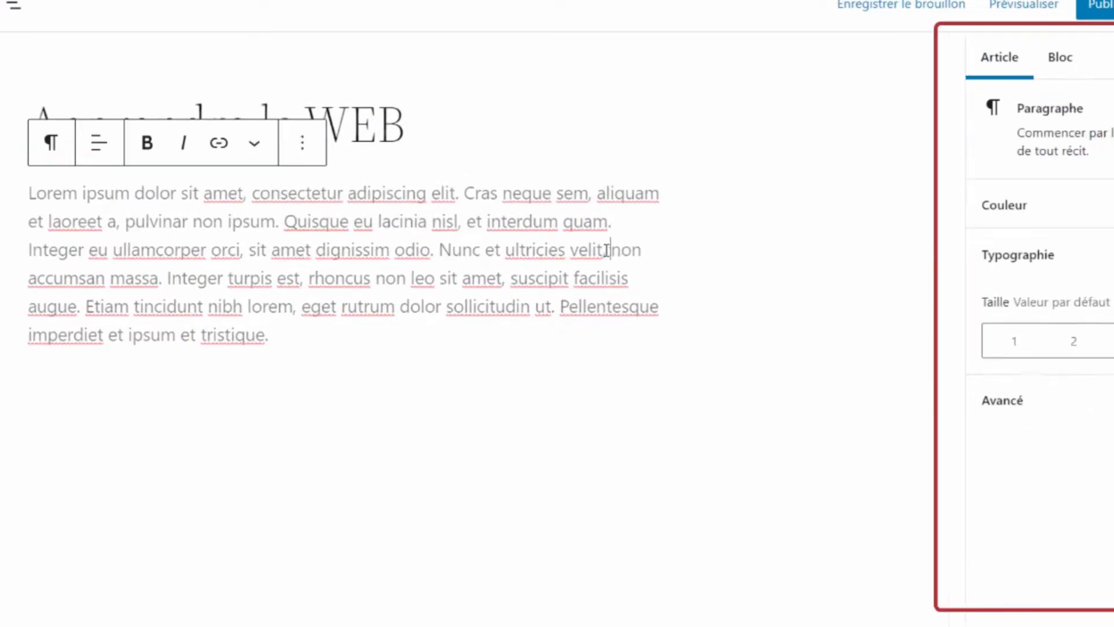
{"action": "left_click", "coordinate": [412, 141]}
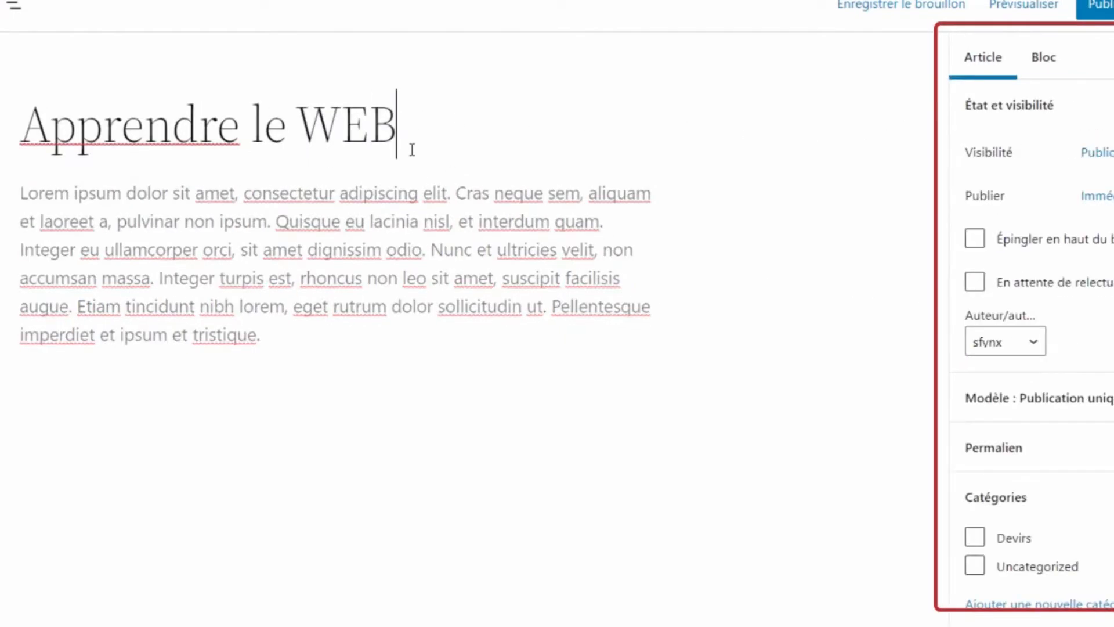
{"action": "left_click", "coordinate": [433, 223]}
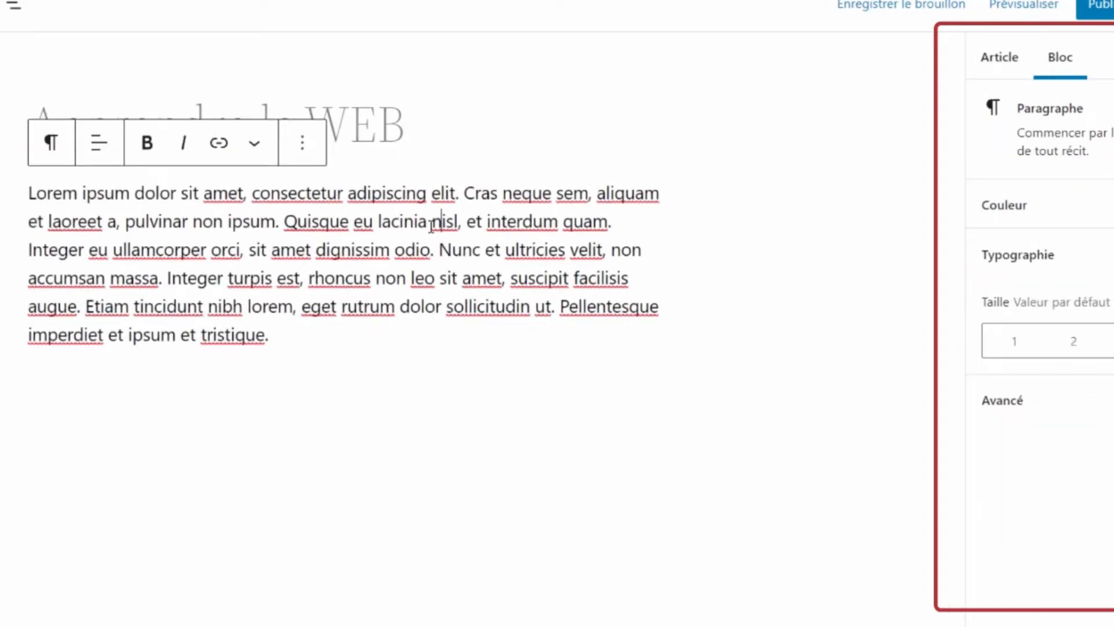
{"action": "left_click", "coordinate": [401, 141]}
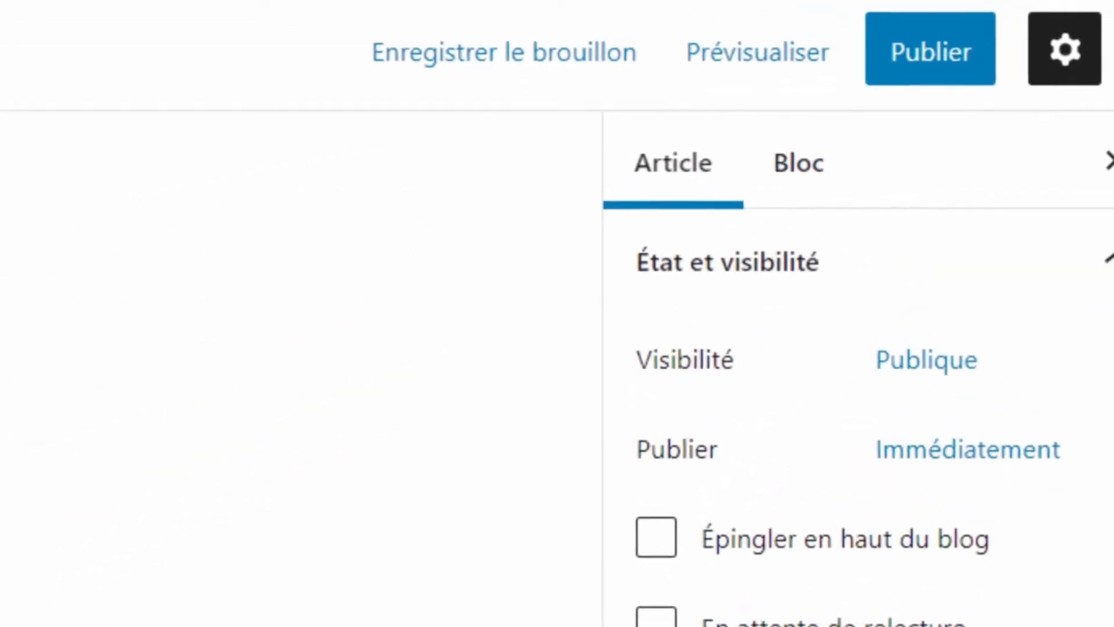
{"action": "left_click", "coordinate": [693, 159]}
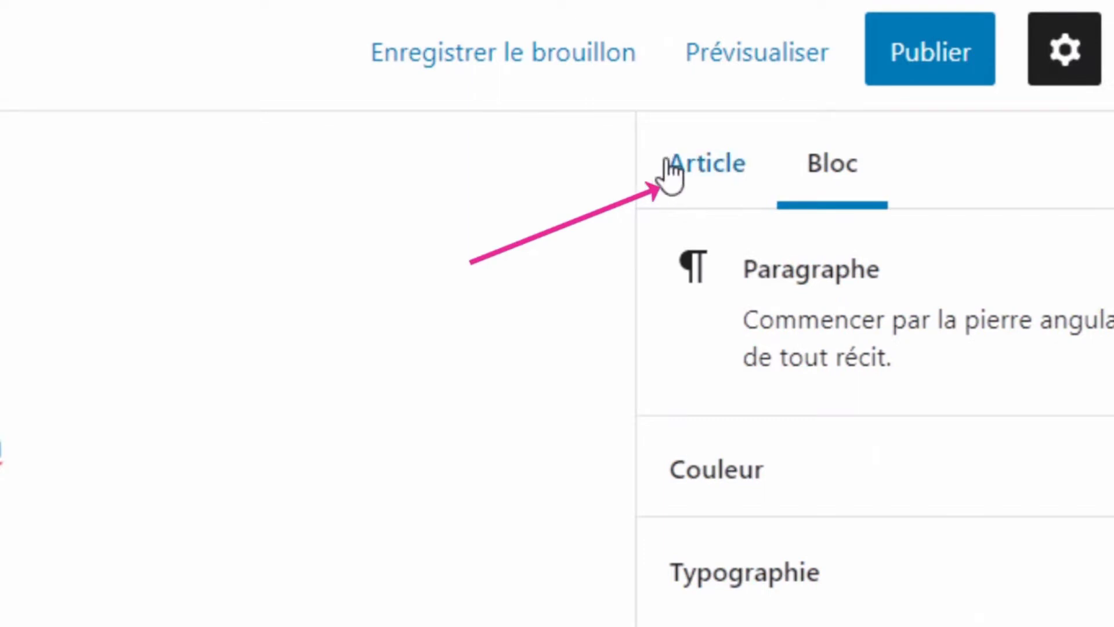
{"action": "left_click", "coordinate": [688, 173]}
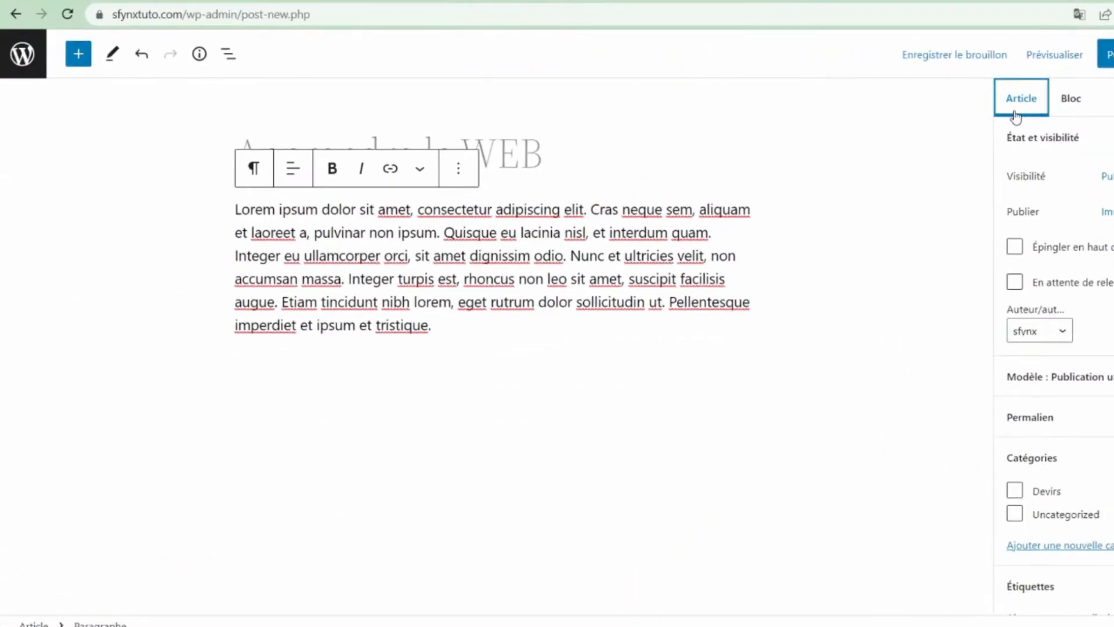
{"action": "left_click", "coordinate": [546, 165]}
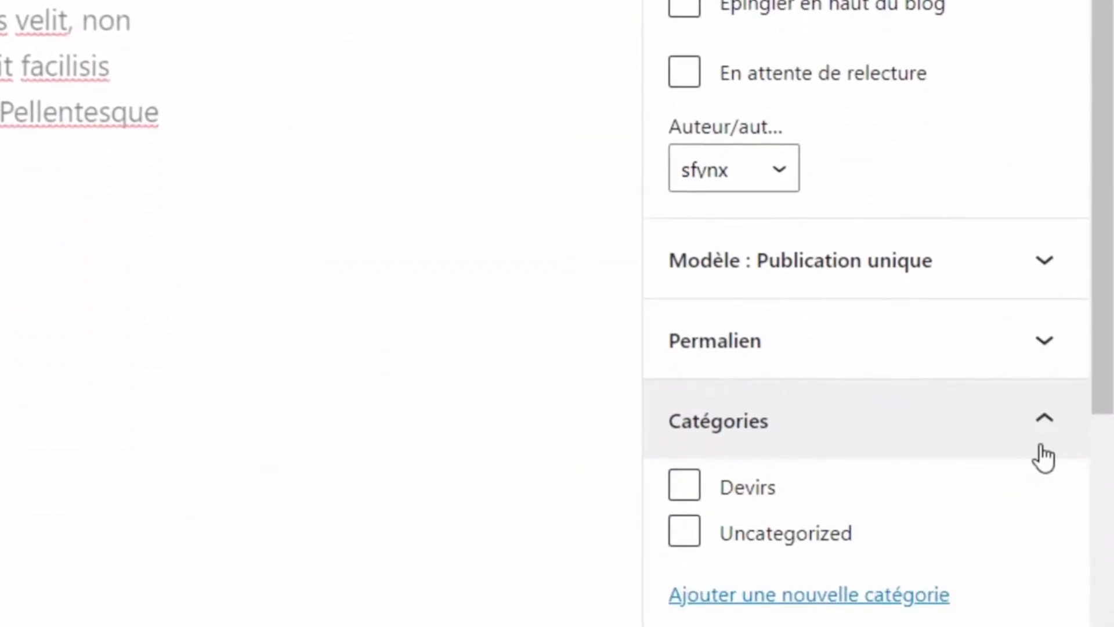
- Add the Devirs category and check it for this post
{"action": "left_click", "coordinate": [1042, 424]}
{"action": "left_click", "coordinate": [1043, 405]}
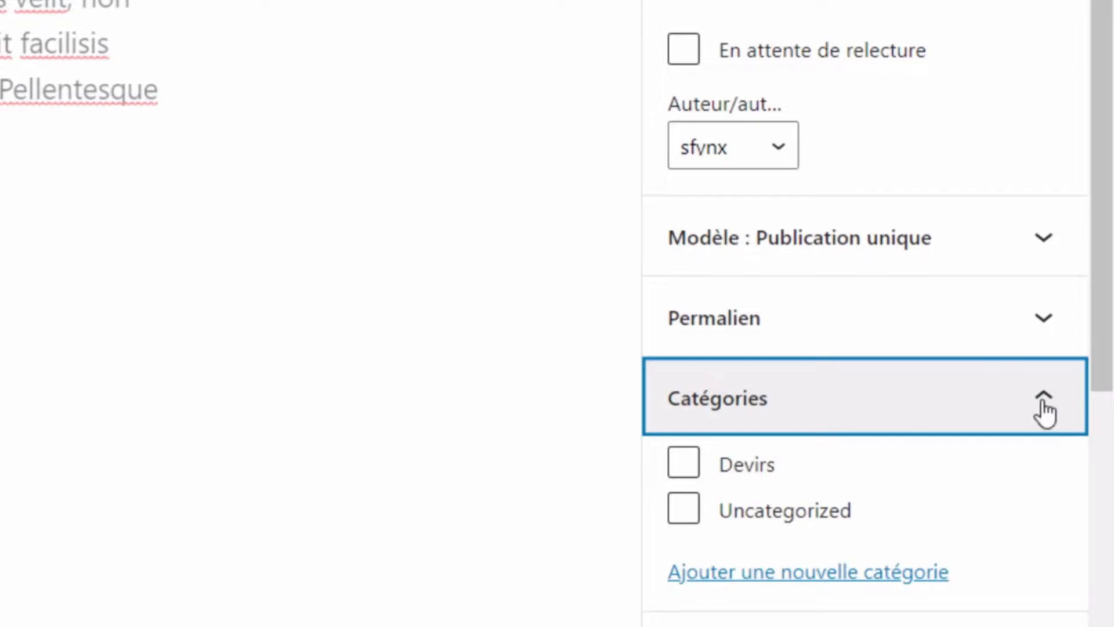
{"action": "left_click", "coordinate": [763, 572]}
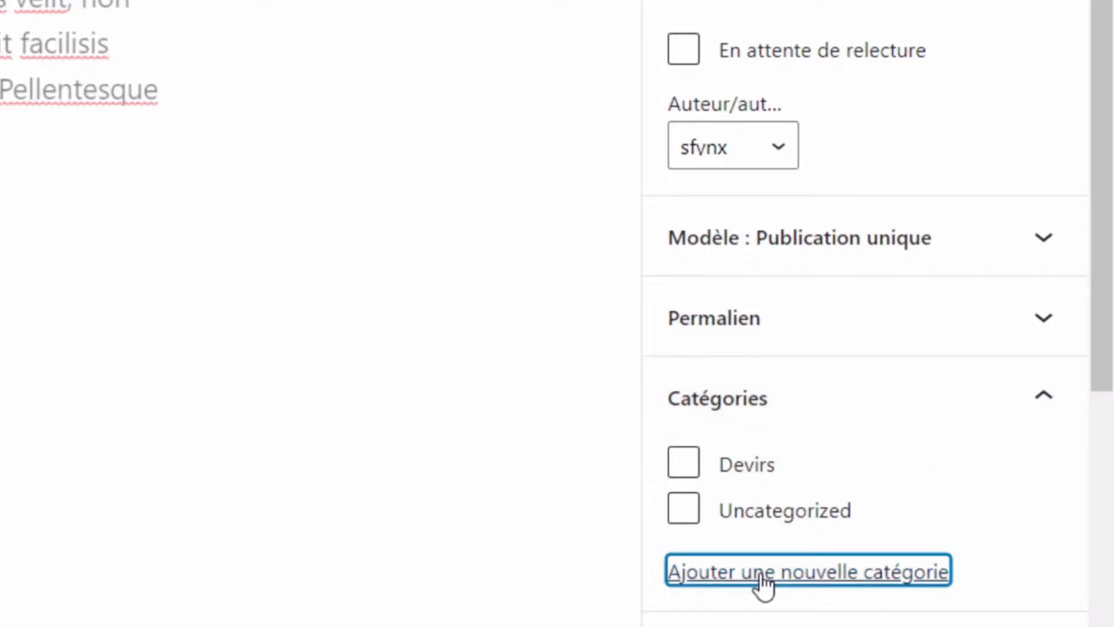
{"action": "left_click", "coordinate": [771, 626]}
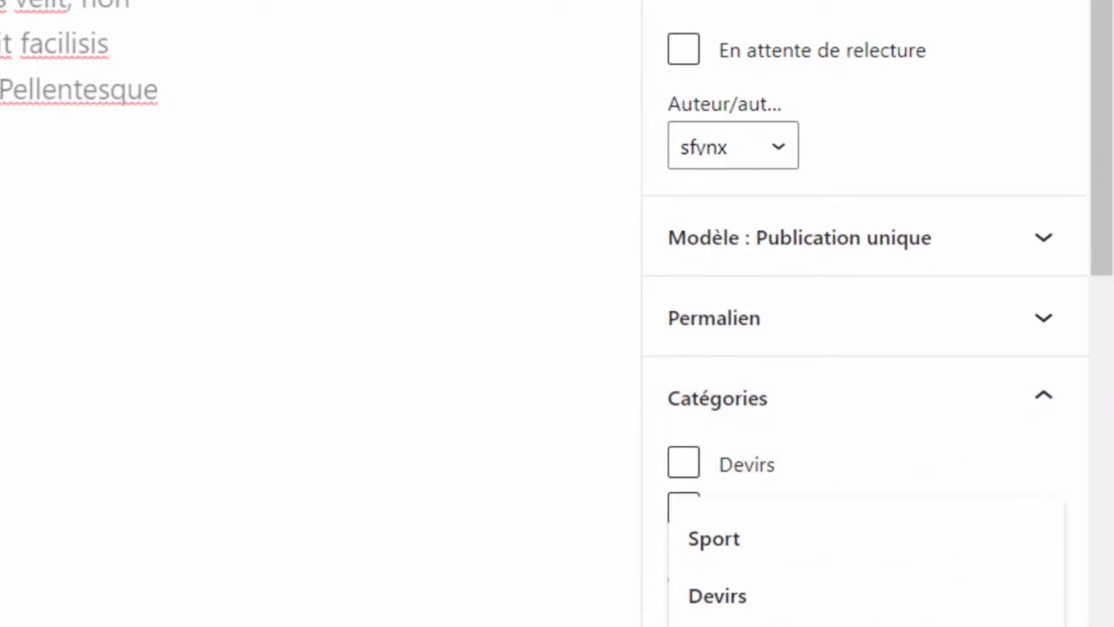
{"action": "left_click", "coordinate": [793, 612]}
{"action": "scroll", "coordinate": [791, 610], "scroll_direction": "down", "scroll_amount": 2}
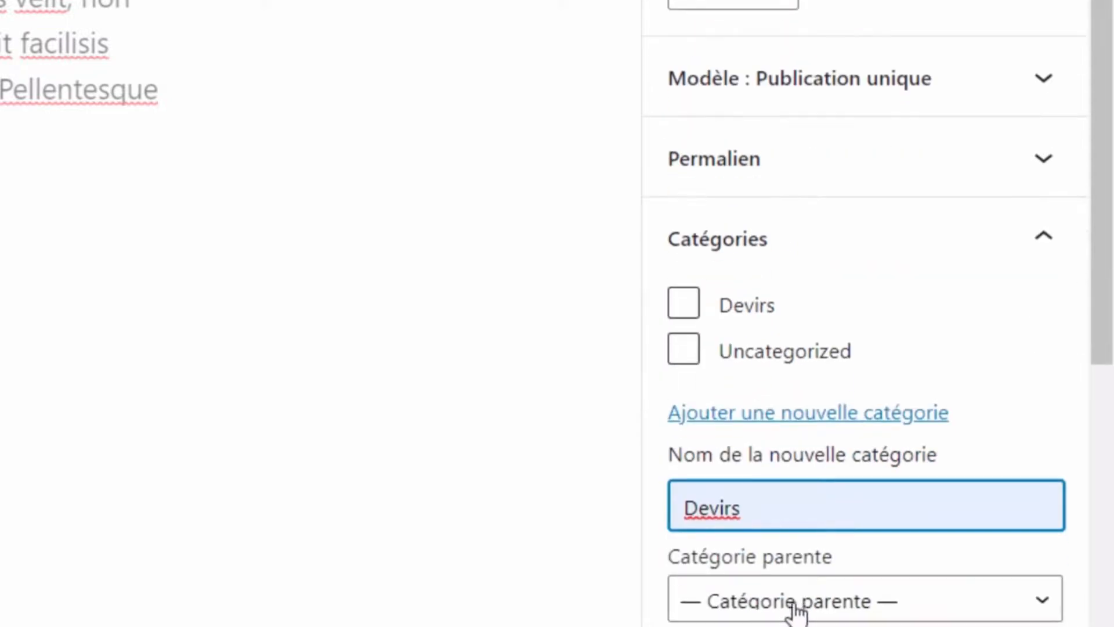
{"action": "scroll", "coordinate": [828, 574], "scroll_direction": "down", "scroll_amount": 3}
{"action": "left_click", "coordinate": [847, 533]}
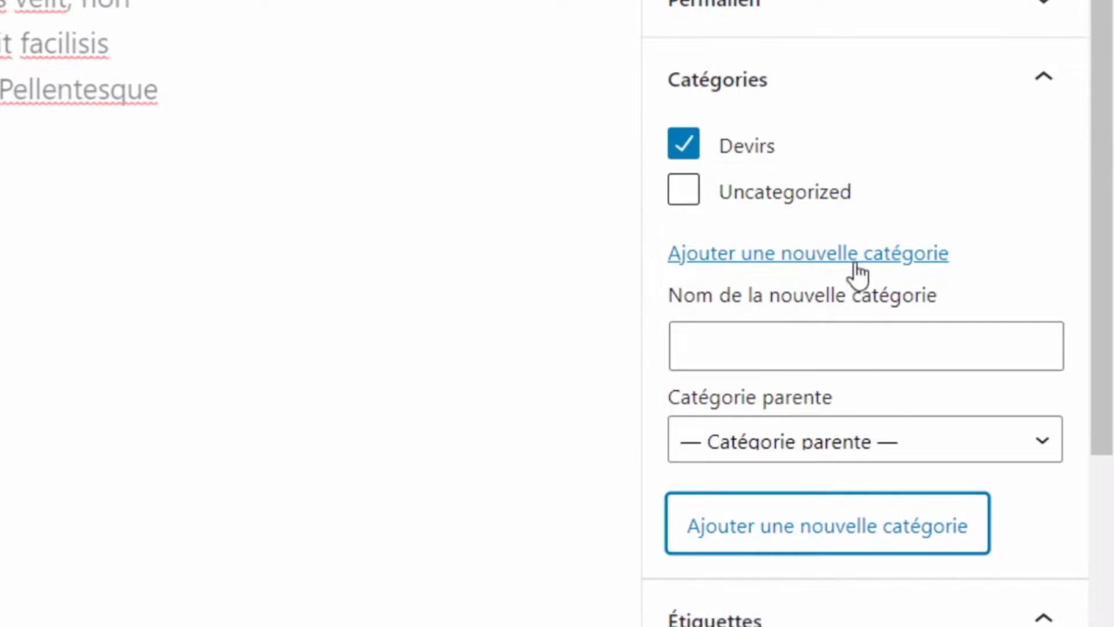
- Create the 'sous cat' subcategory under Devirs, then save the draft and reload the editor
{"action": "scroll", "coordinate": [856, 339], "scroll_direction": "up", "scroll_amount": 1}
{"action": "scroll", "coordinate": [867, 412], "scroll_direction": "down", "scroll_amount": 2}
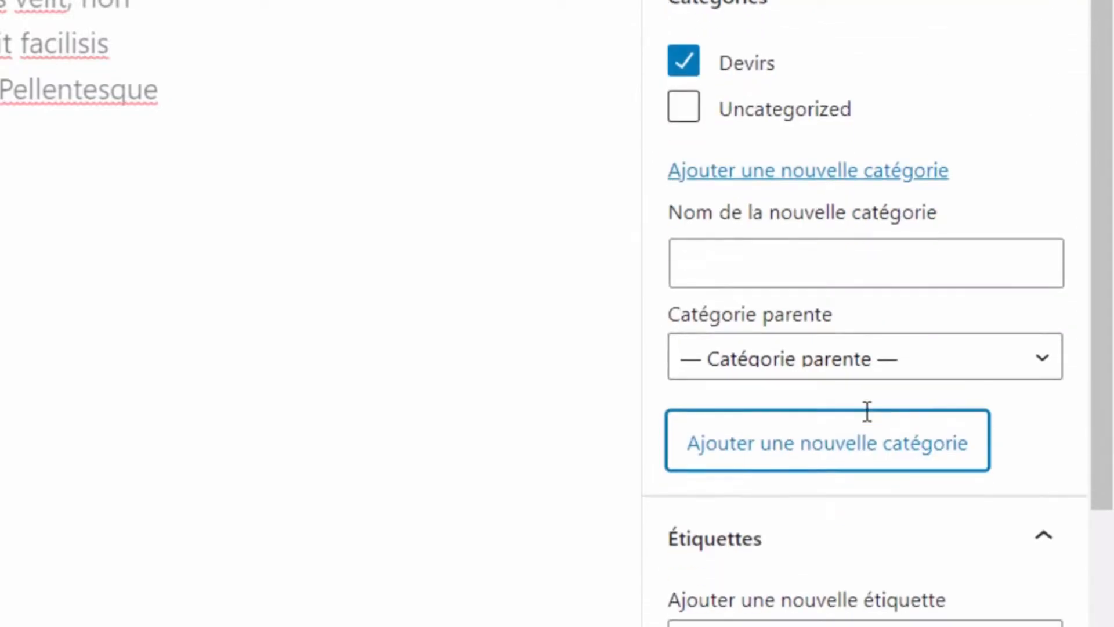
{"action": "left_click", "coordinate": [851, 269]}
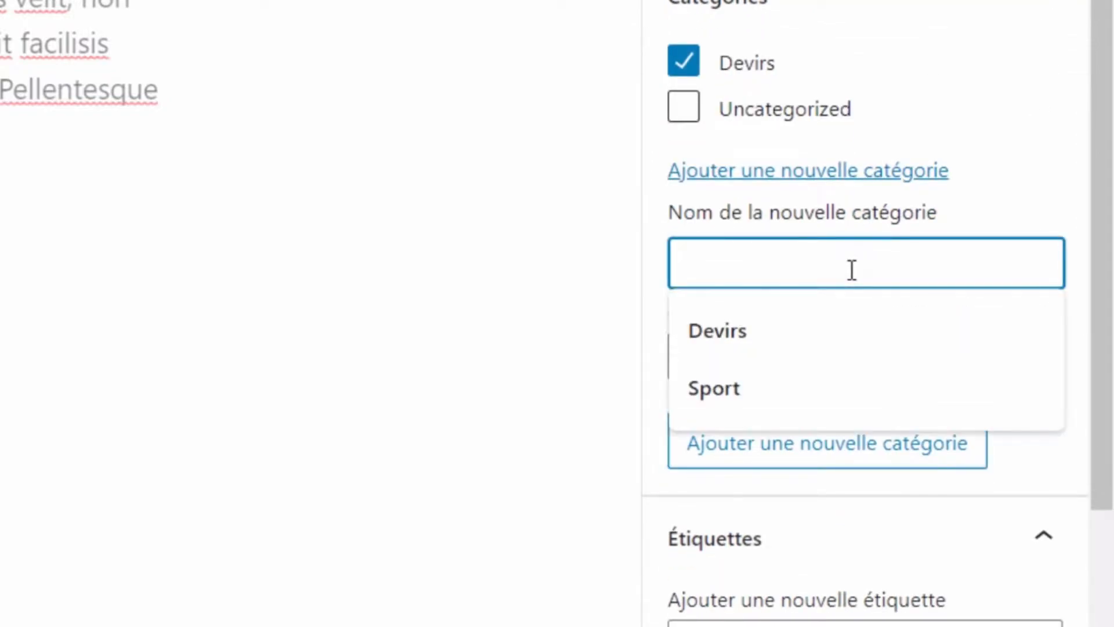
{"action": "type", "text": "sous ca"}
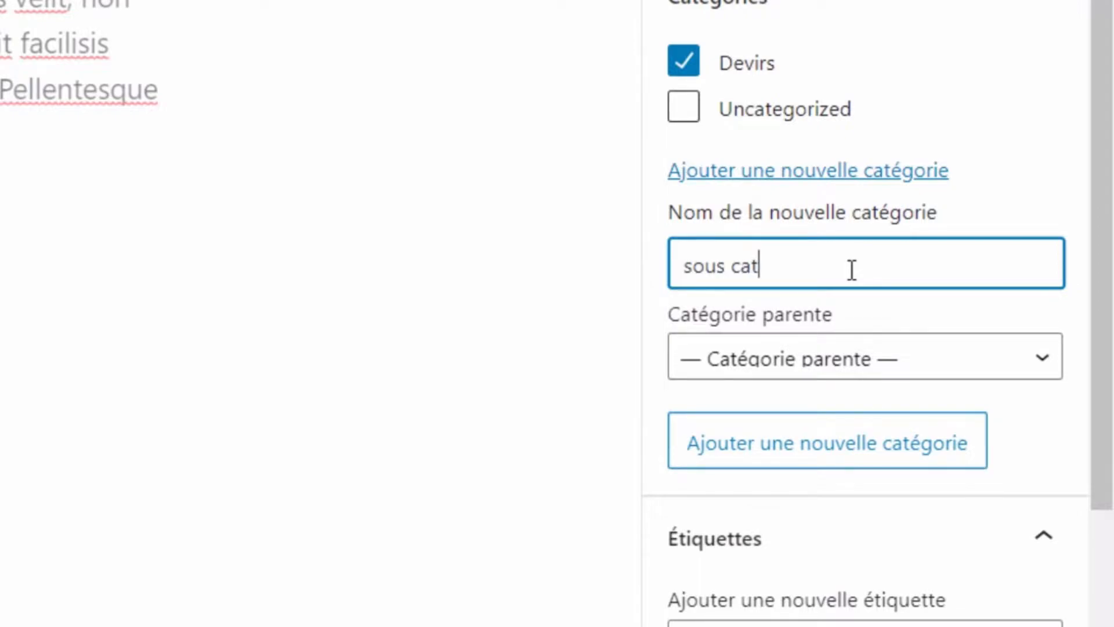
{"action": "type", "text": "t"}
{"action": "left_click", "coordinate": [879, 358]}
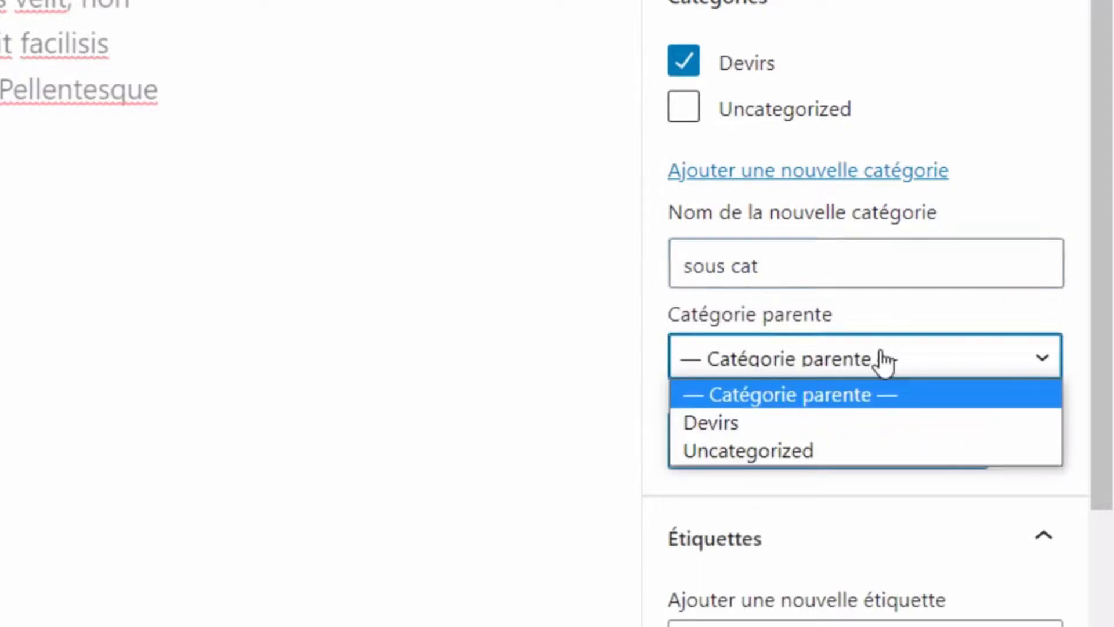
{"action": "left_click", "coordinate": [855, 416]}
{"action": "left_click", "coordinate": [845, 468]}
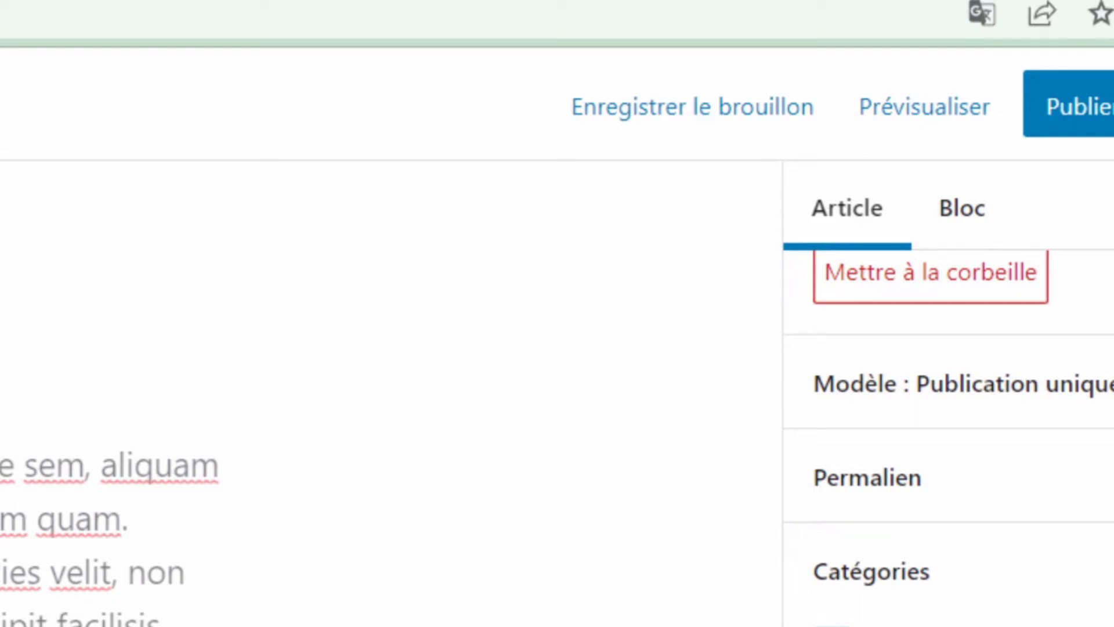
{"action": "left_click", "coordinate": [589, 111]}
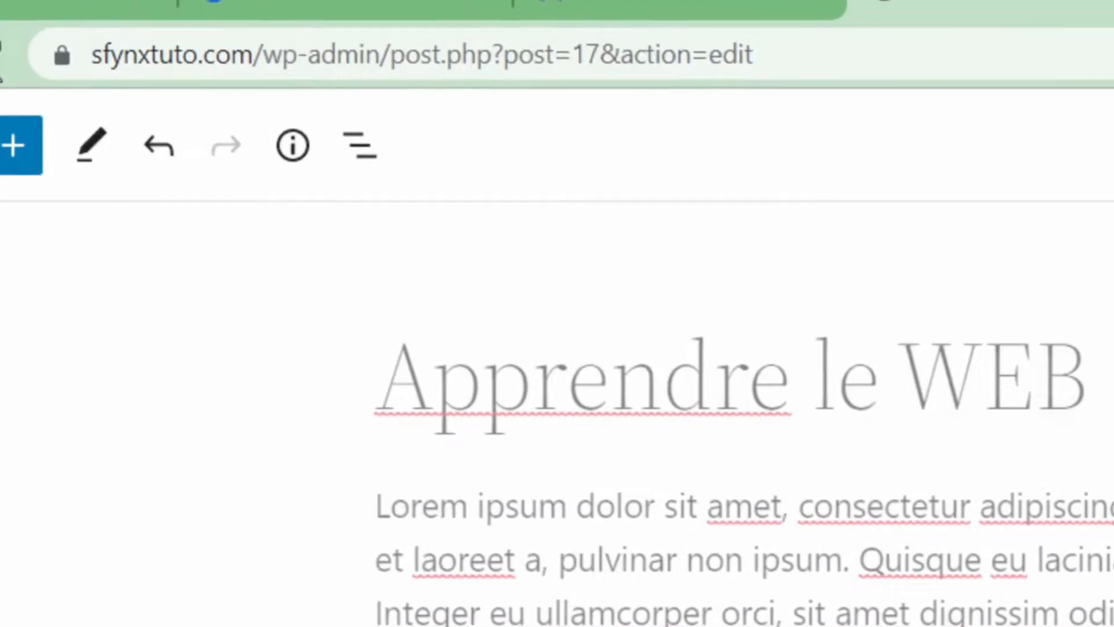
{"action": "left_click", "coordinate": [65, 63]}
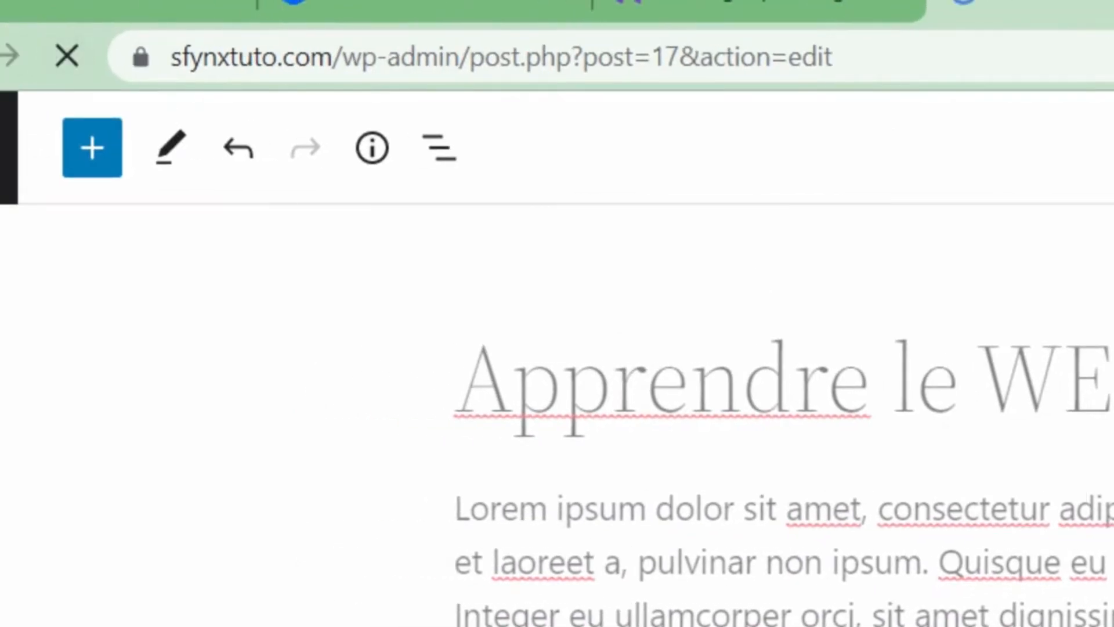
- Add the tags Web, apprendre and gratuit in the Étiquettes panel
{"action": "scroll", "coordinate": [1063, 444], "scroll_direction": "down", "scroll_amount": 5}
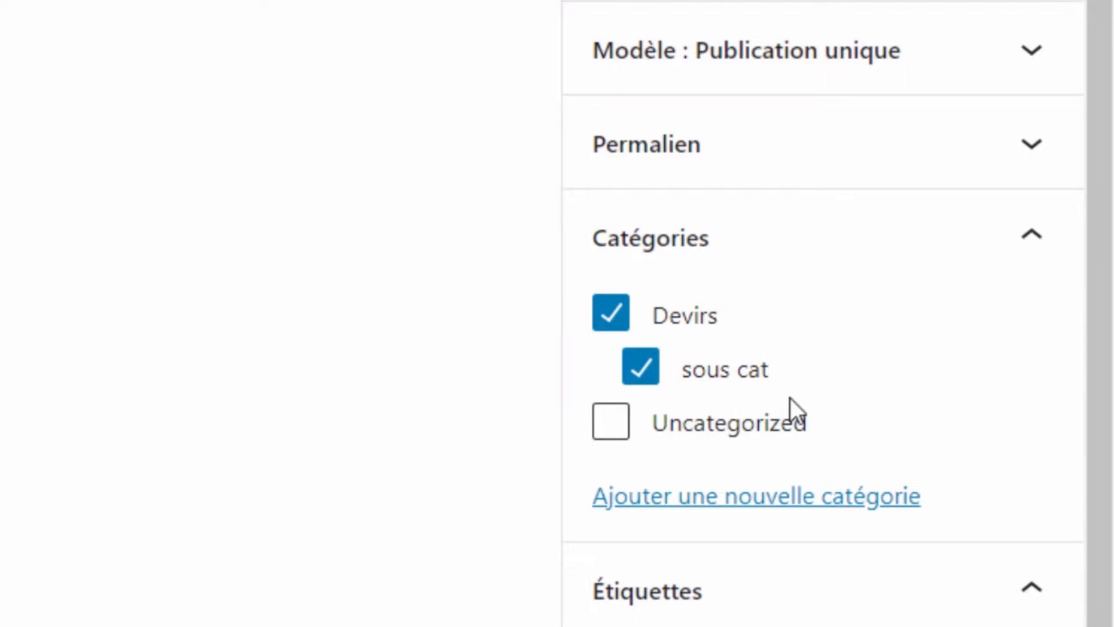
{"action": "scroll", "coordinate": [812, 398], "scroll_direction": "down", "scroll_amount": 5}
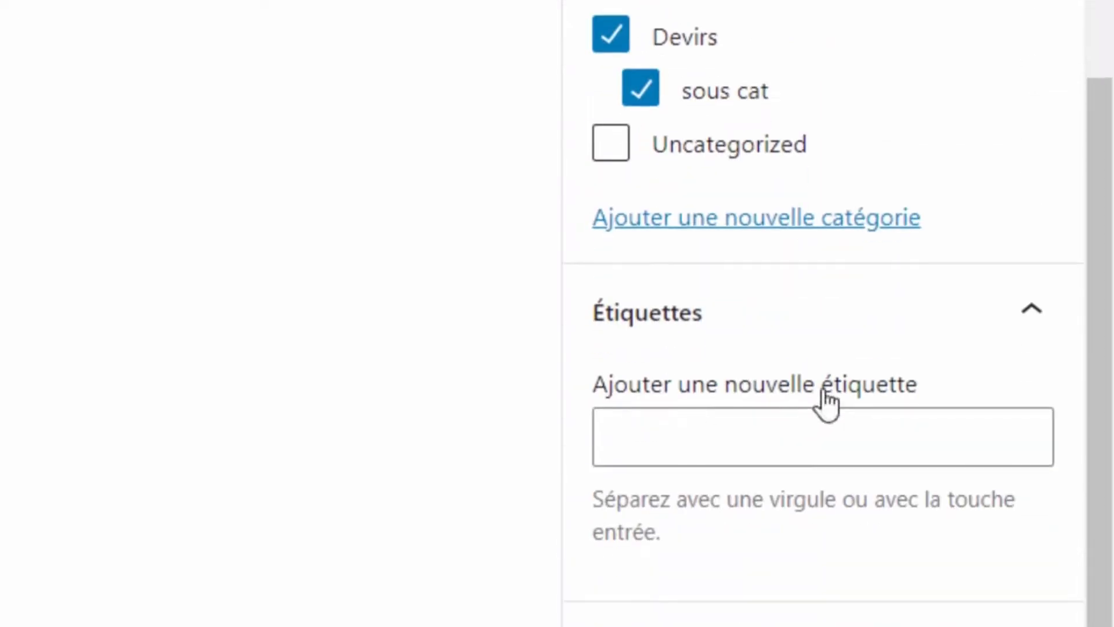
{"action": "left_click", "coordinate": [1050, 305]}
{"action": "left_click", "coordinate": [1035, 543]}
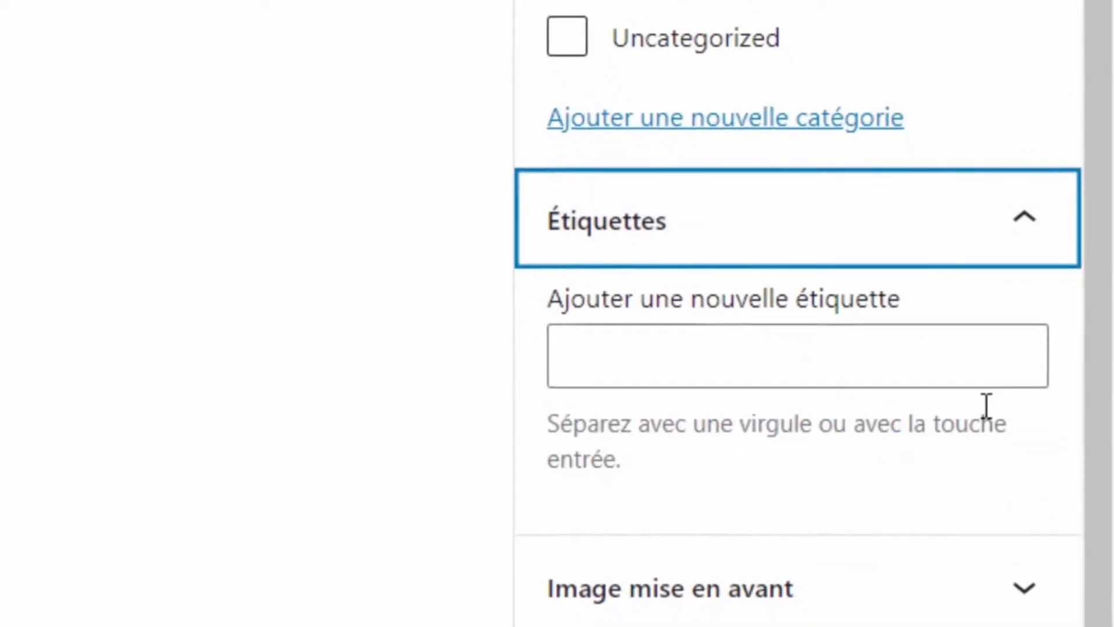
{"action": "left_click", "coordinate": [848, 345]}
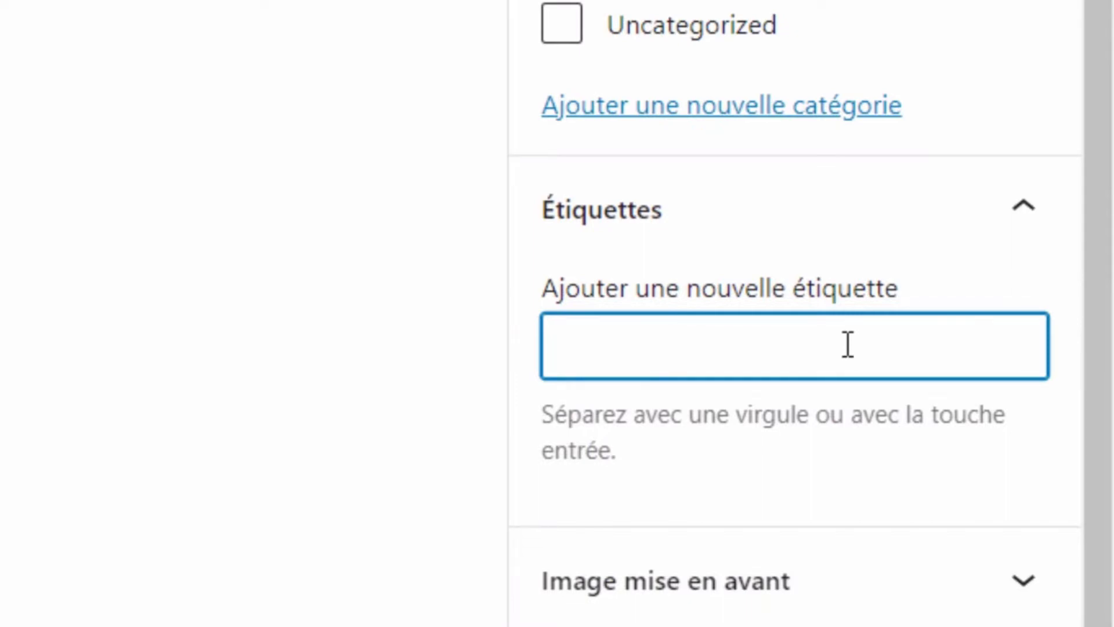
{"action": "type", "text": "Web"}
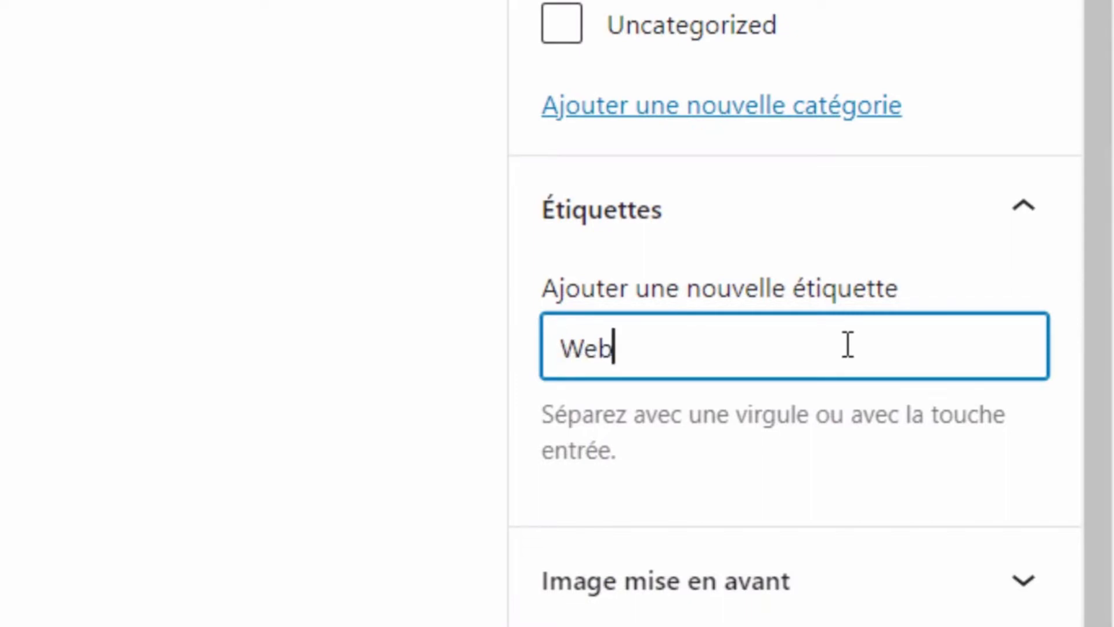
{"action": "key", "text": "Return"}
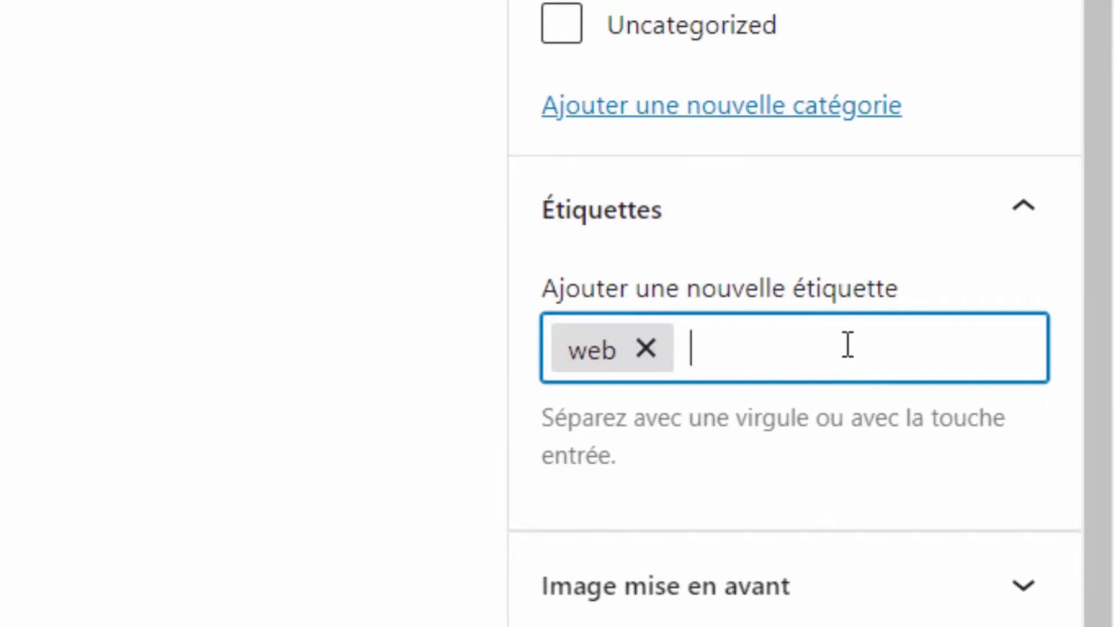
{"action": "type", "text": "apprendre"}
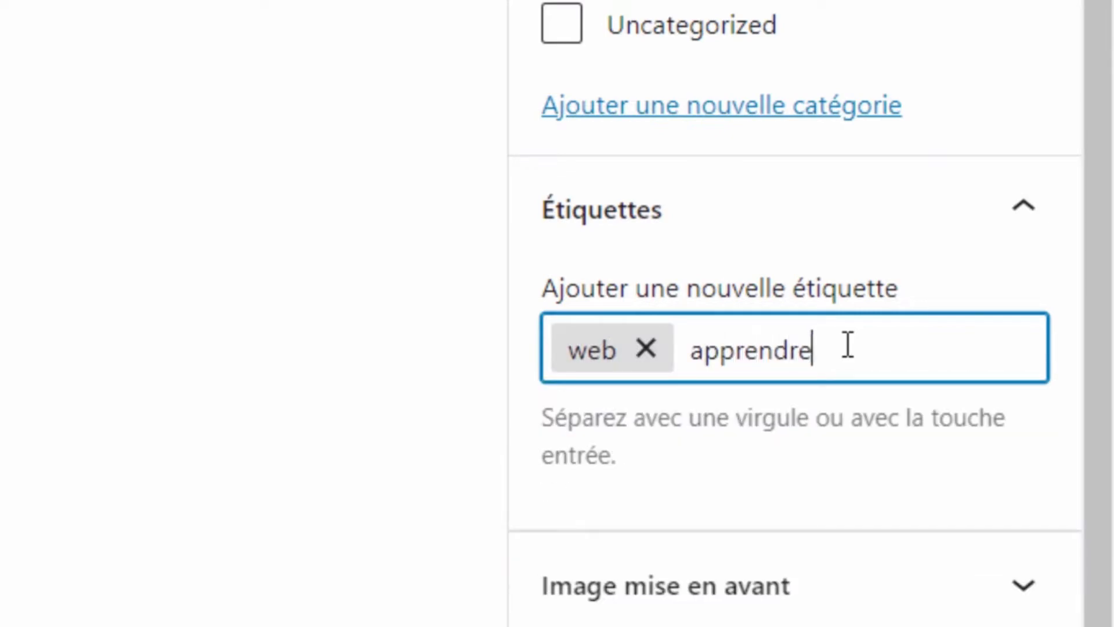
{"action": "key", "text": "Return"}
{"action": "type", "text": "gratuit"}
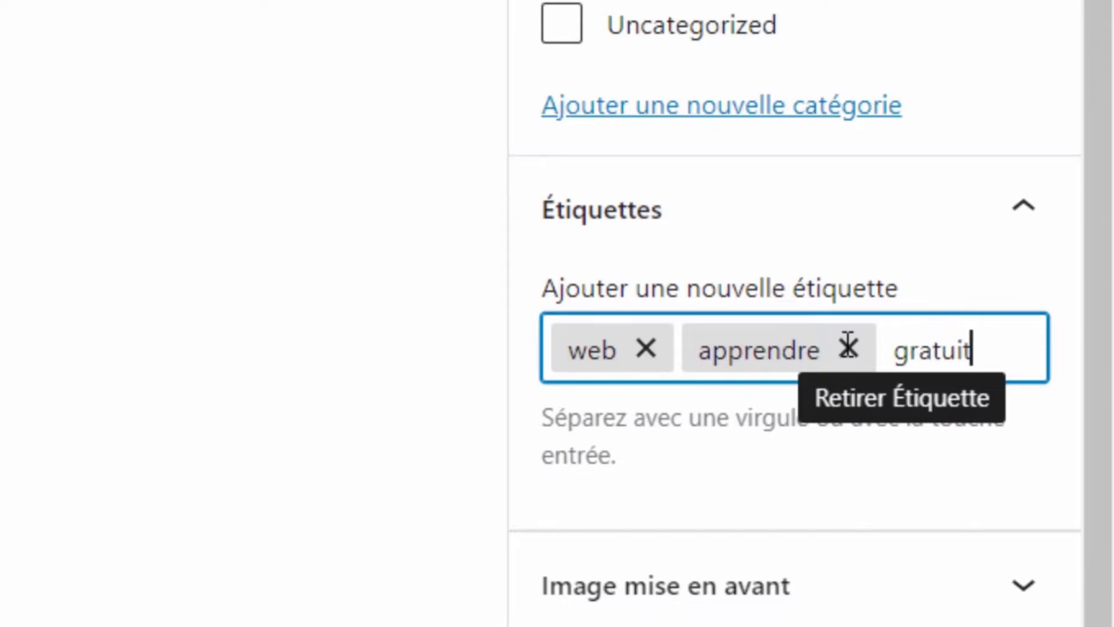
{"action": "key", "text": "Return"}
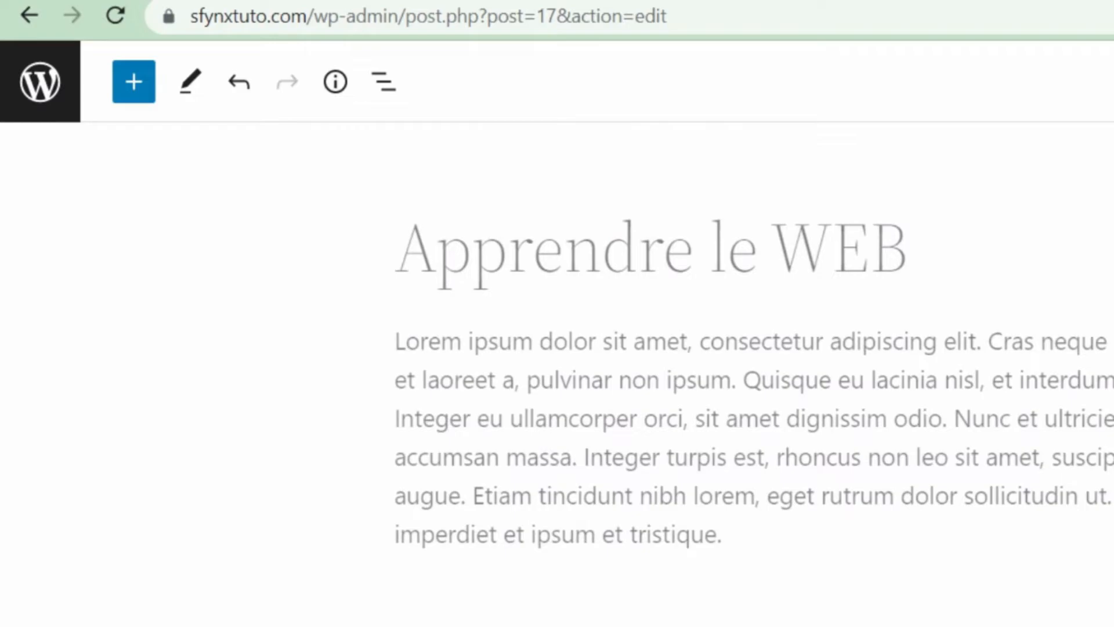
- Insert an Image block and upload Thumb (11).png into the post
{"action": "left_click", "coordinate": [796, 510]}
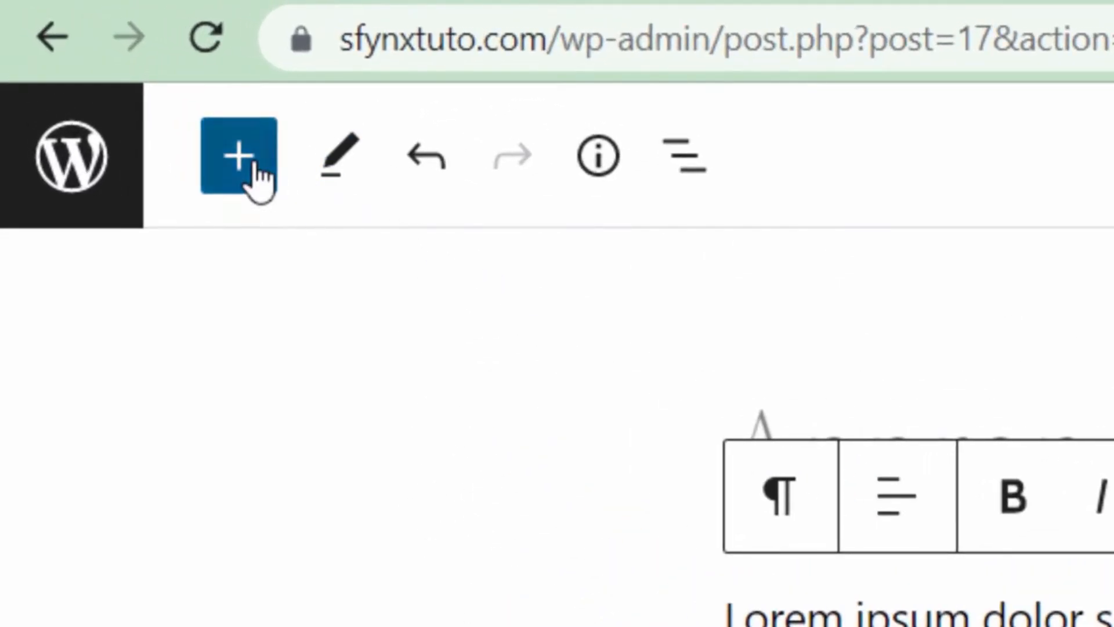
{"action": "left_click", "coordinate": [260, 180]}
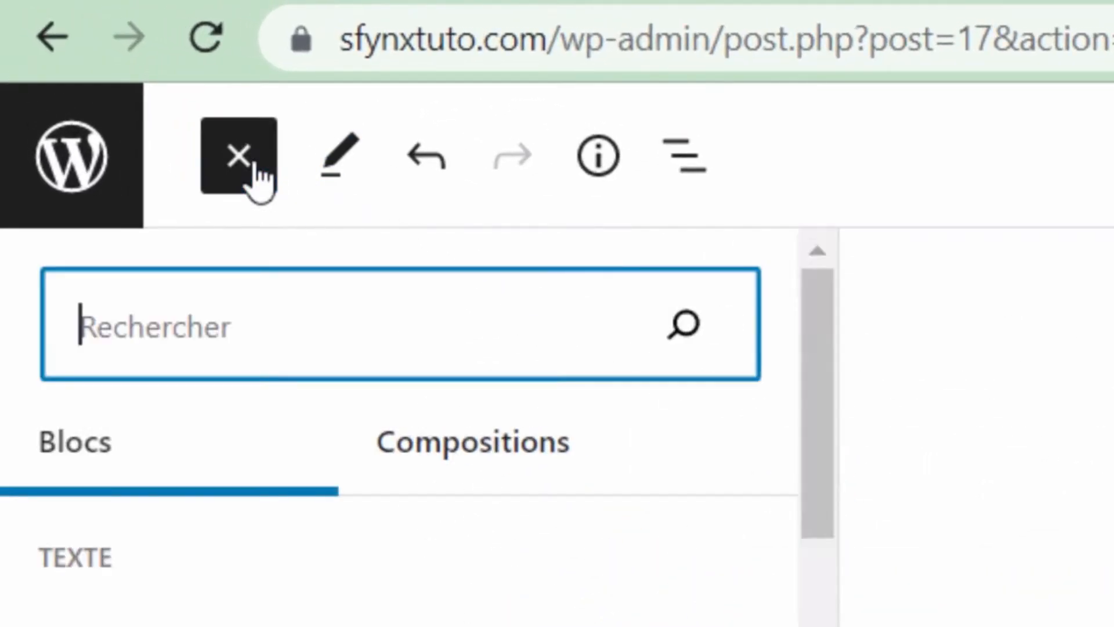
{"action": "scroll", "coordinate": [359, 626], "scroll_direction": "down", "scroll_amount": 5}
{"action": "scroll", "coordinate": [191, 408], "scroll_direction": "down", "scroll_amount": 4}
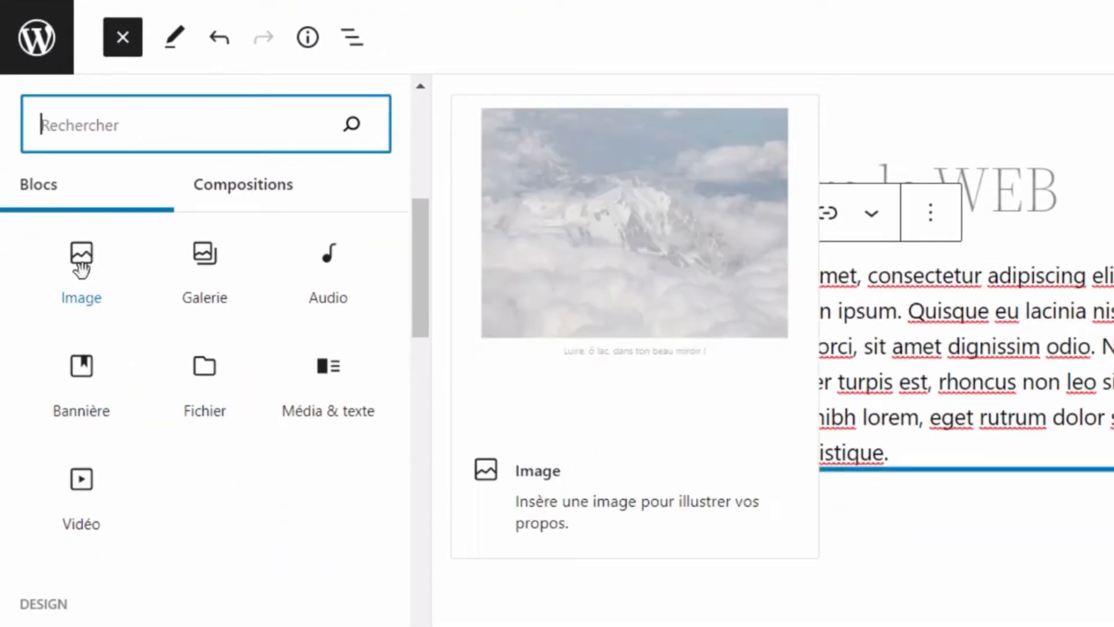
{"action": "left_click", "coordinate": [81, 268]}
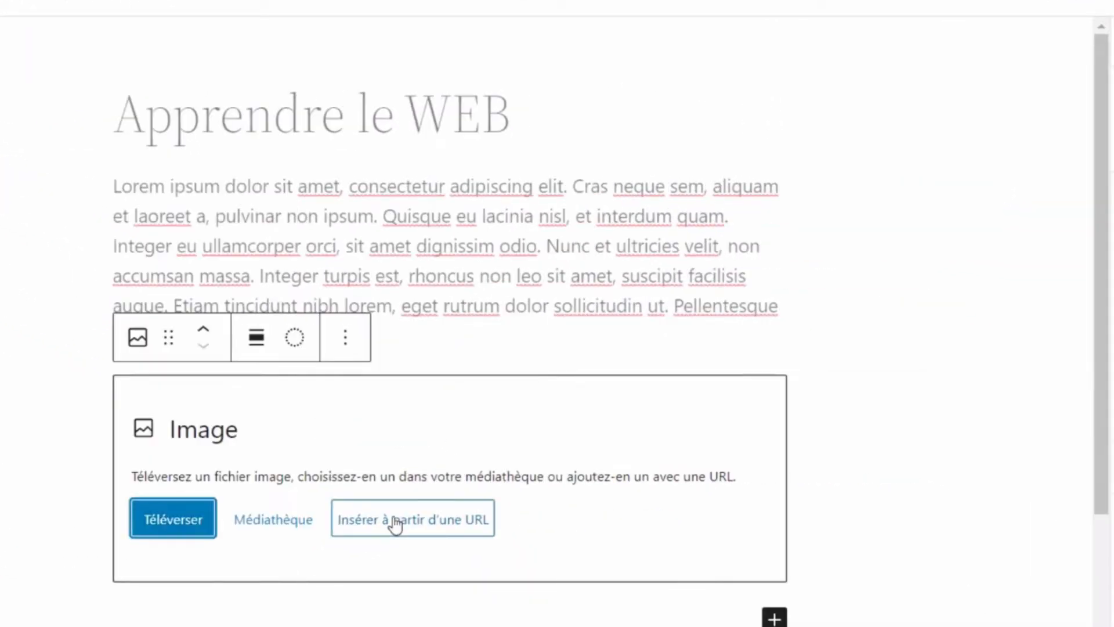
{"action": "left_click", "coordinate": [187, 522]}
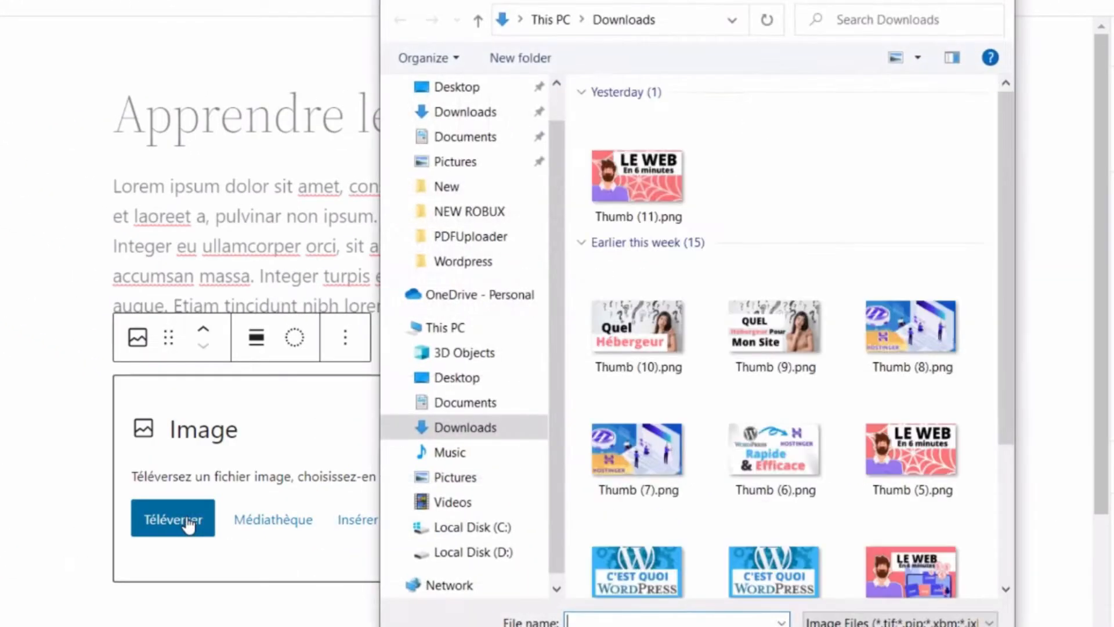
{"action": "double_click", "coordinate": [650, 195]}
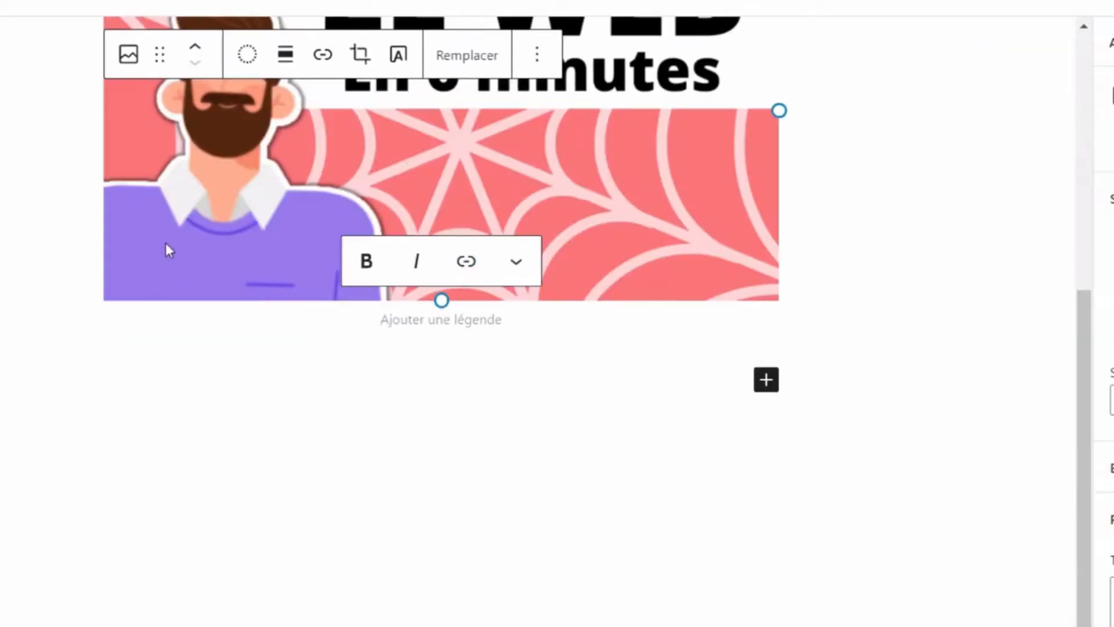
- Move the image block between the title and the paragraph and start its caption
{"action": "scroll", "coordinate": [166, 250], "scroll_direction": "up", "scroll_amount": 3}
{"action": "scroll", "coordinate": [167, 249], "scroll_direction": "up", "scroll_amount": 2}
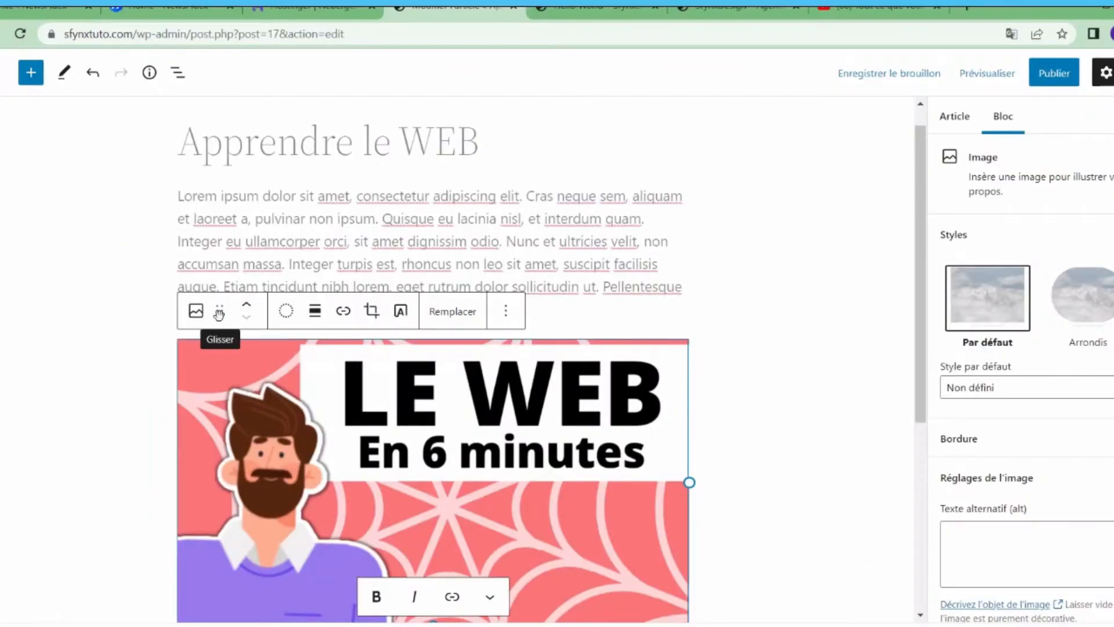
{"action": "left_click_drag", "start_coordinate": [218, 311], "coordinate": [216, 225]}
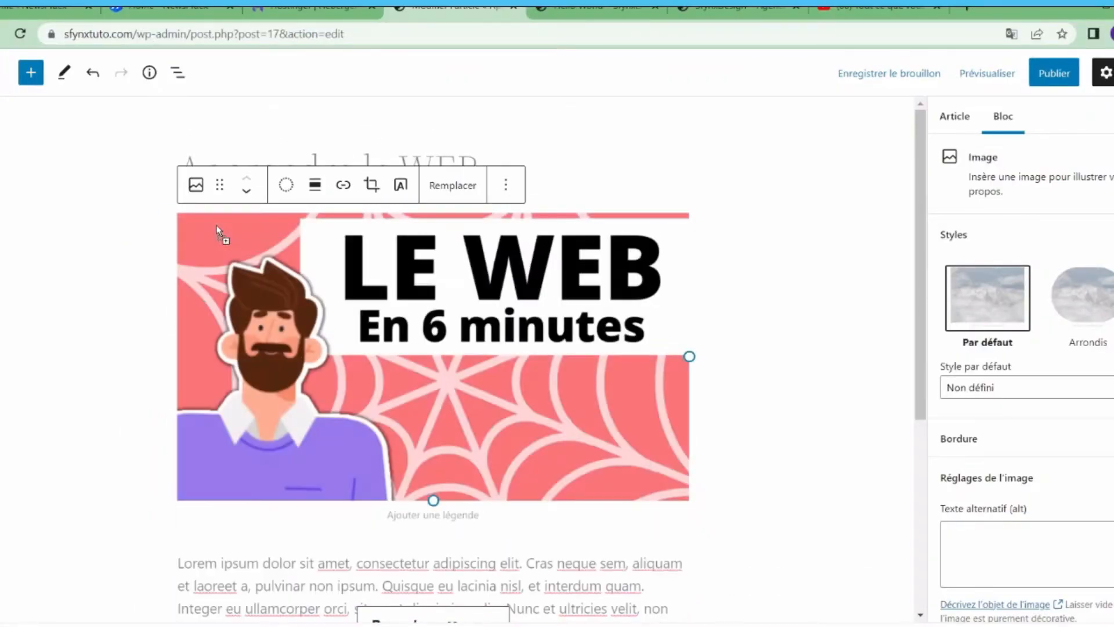
{"action": "left_click", "coordinate": [790, 285]}
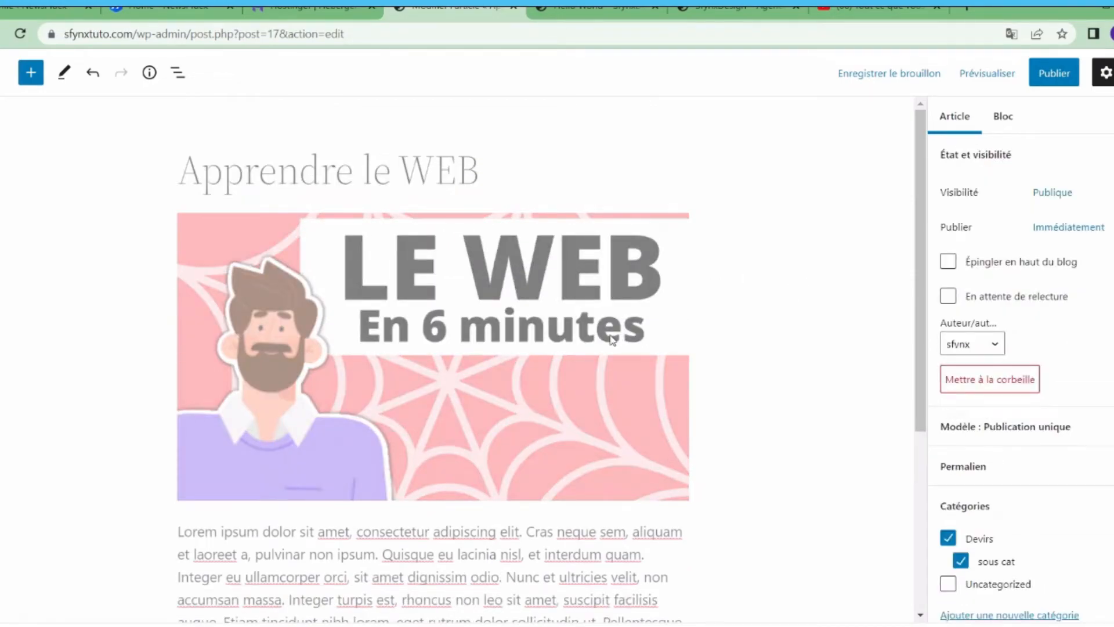
{"action": "left_click", "coordinate": [613, 339]}
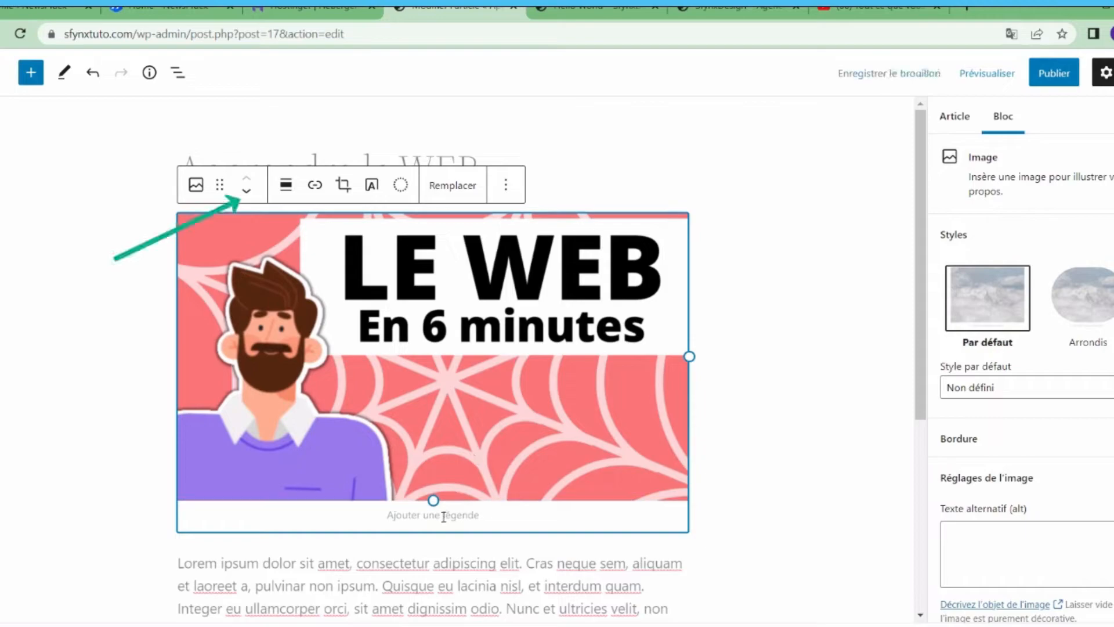
{"action": "left_click", "coordinate": [444, 516]}
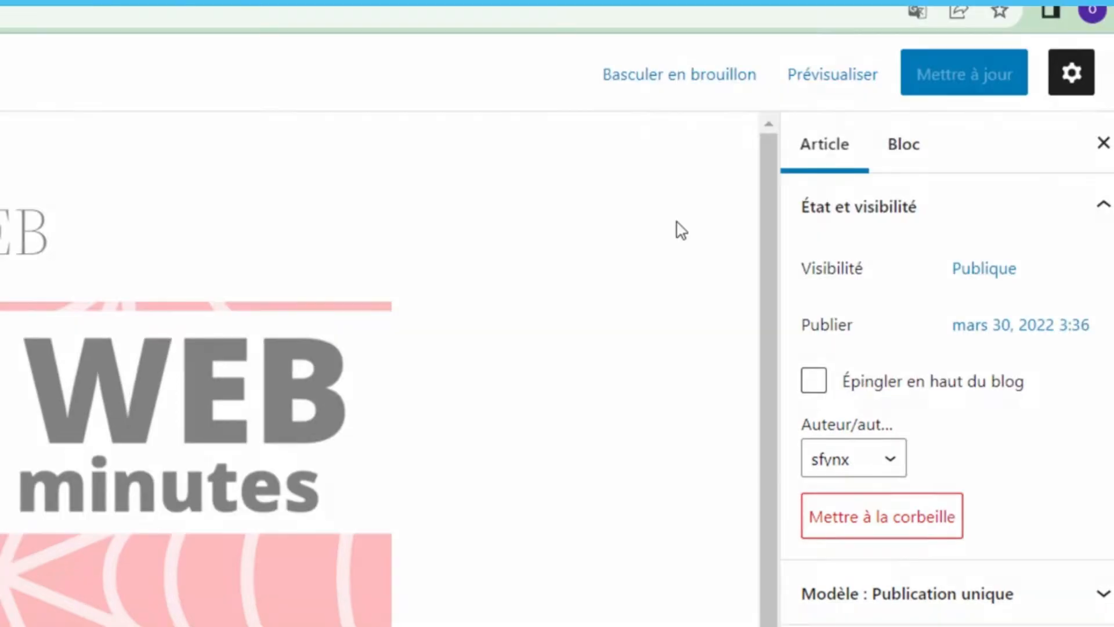
- Preview the published post live in a new tab via Prévisualiser
{"action": "left_click", "coordinate": [838, 90]}
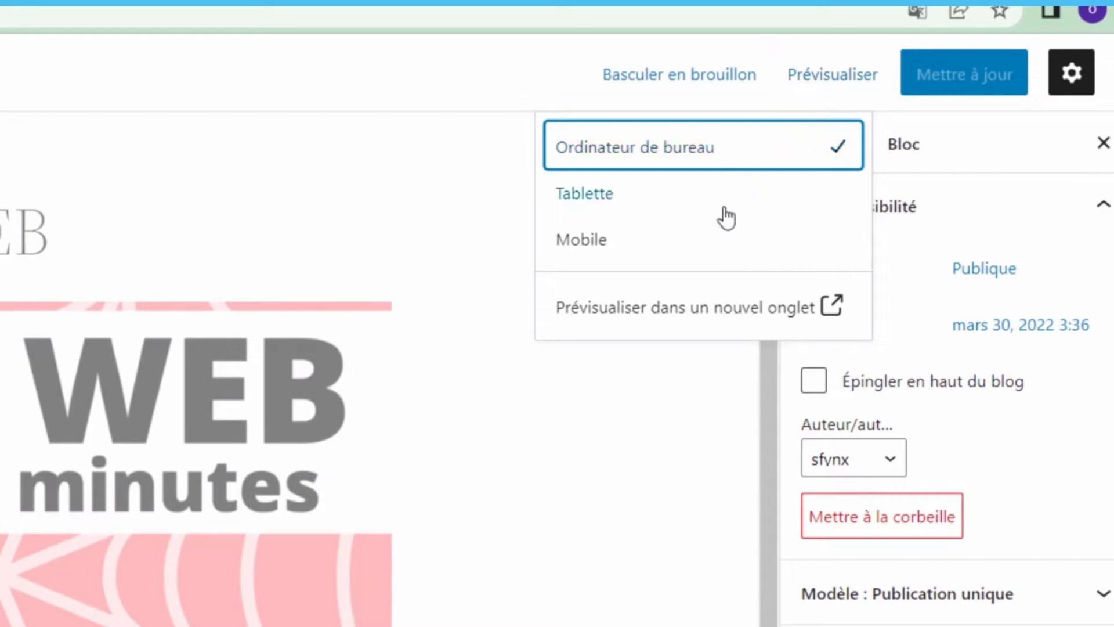
{"action": "left_click", "coordinate": [690, 301]}
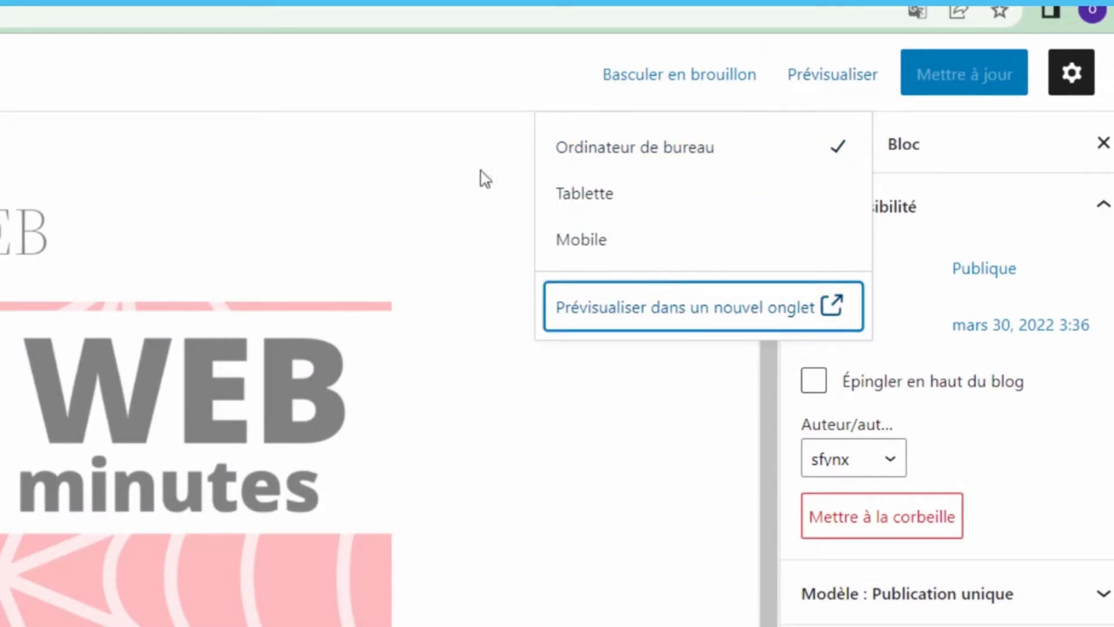
{"action": "left_click", "coordinate": [296, 3]}
{"action": "scroll", "coordinate": [273, 174], "scroll_direction": "down", "scroll_amount": 6}
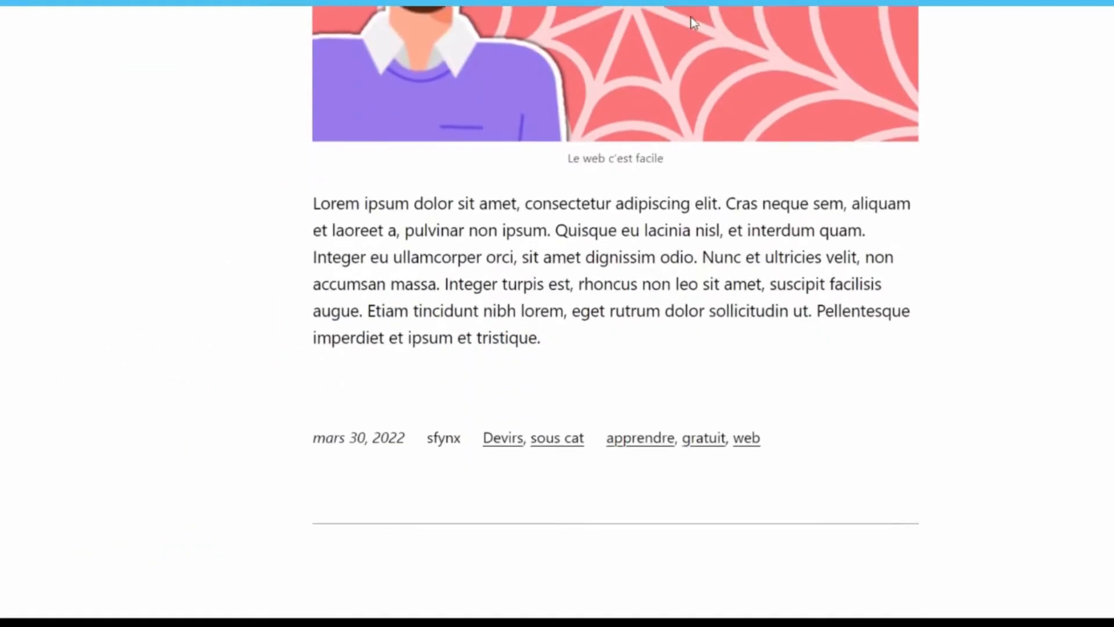
{"action": "scroll", "coordinate": [691, 16], "scroll_direction": "up", "scroll_amount": 10}
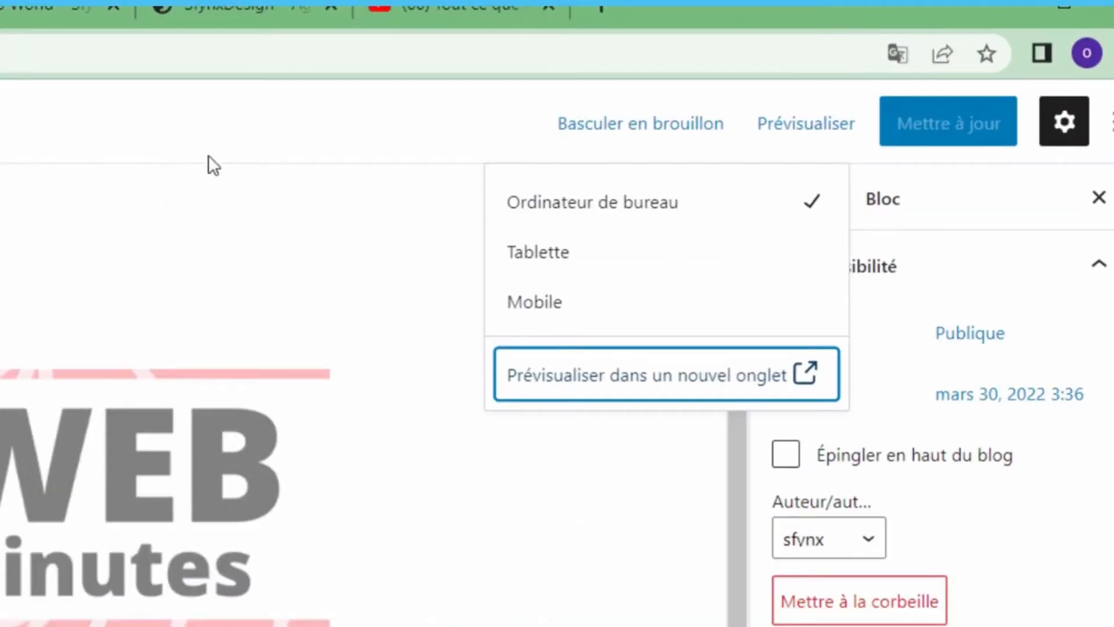
- Switch the post back to a draft, confirm, and show its Publique visibility choices
{"action": "left_click", "coordinate": [402, 290]}
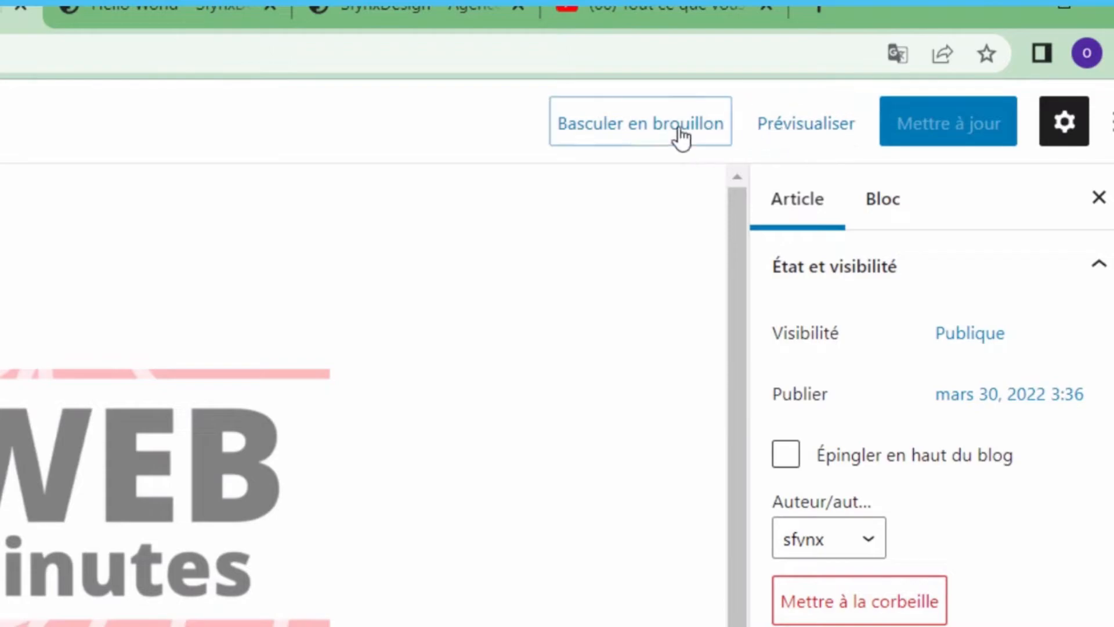
{"action": "left_click", "coordinate": [621, 139]}
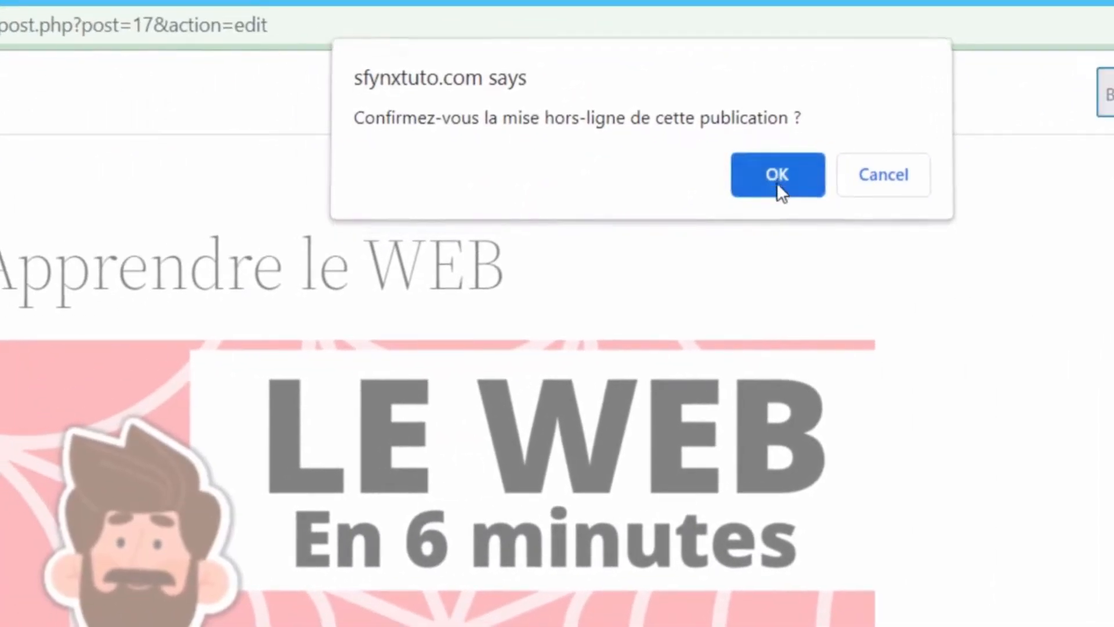
{"action": "left_click", "coordinate": [777, 183]}
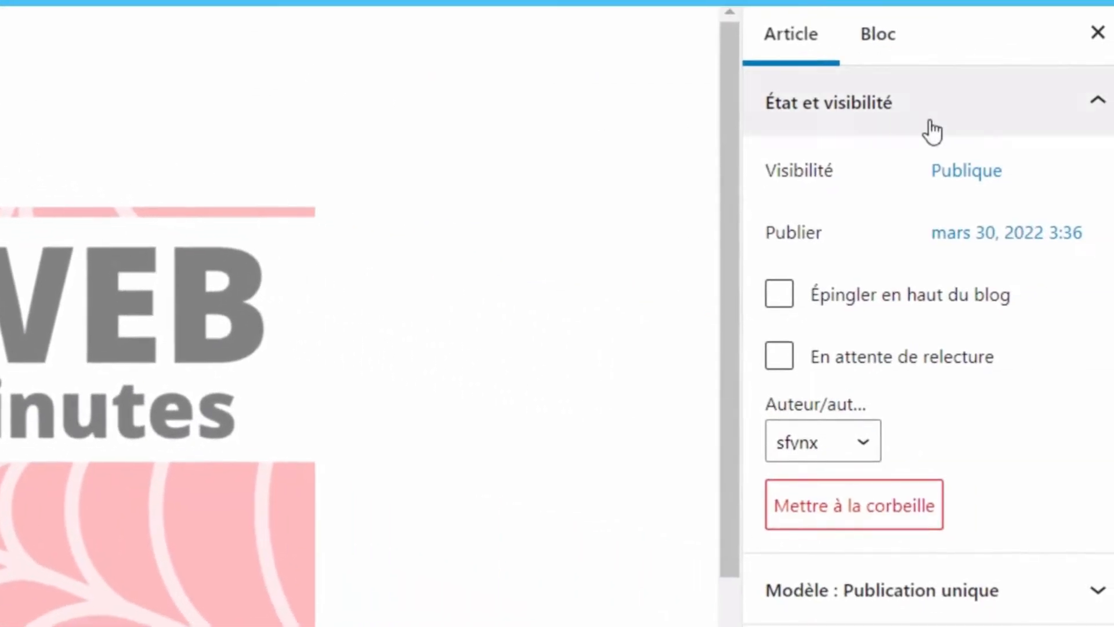
{"action": "left_click", "coordinate": [1090, 120]}
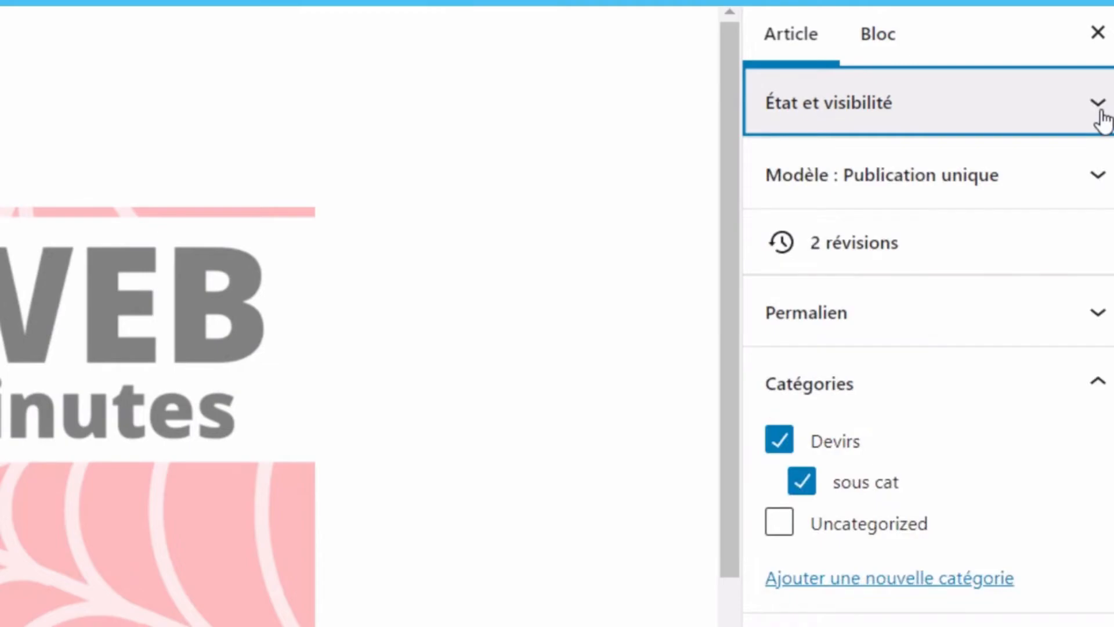
{"action": "left_click", "coordinate": [1102, 113]}
{"action": "left_click", "coordinate": [957, 176]}
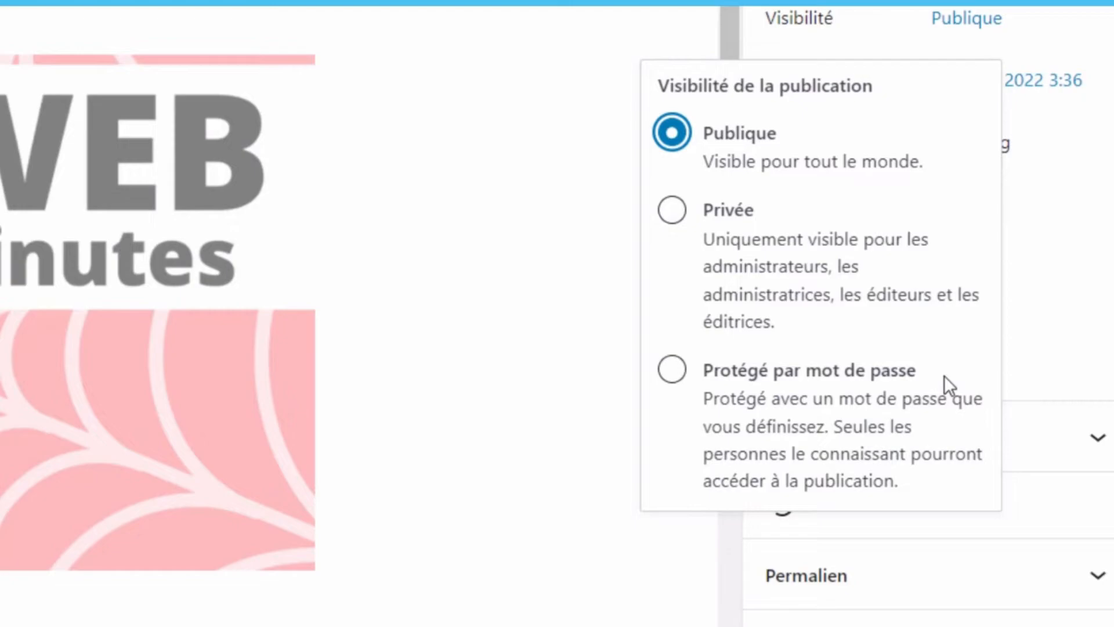
- Try password-protected visibility on the post, then set it back to Public
{"action": "left_click", "coordinate": [885, 376]}
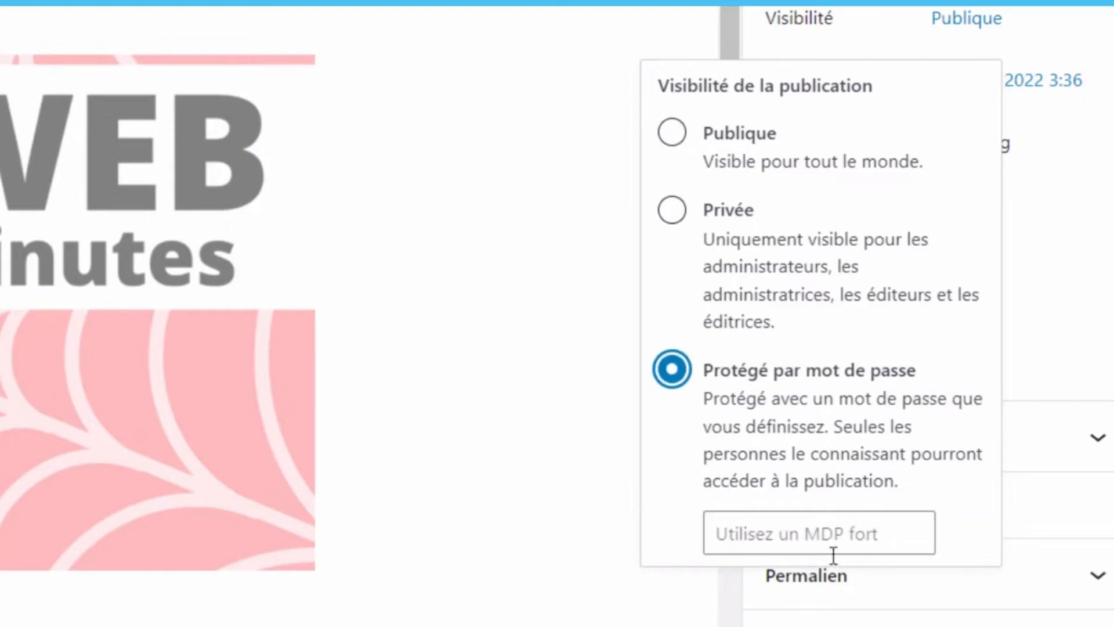
{"action": "left_click", "coordinate": [831, 535]}
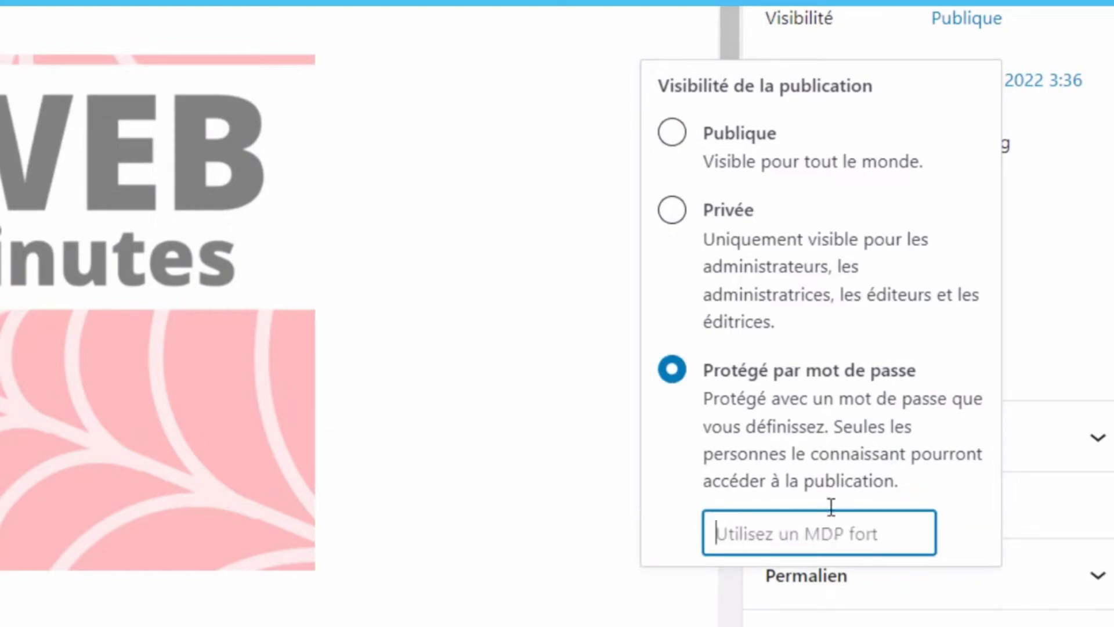
{"action": "left_click", "coordinate": [743, 133]}
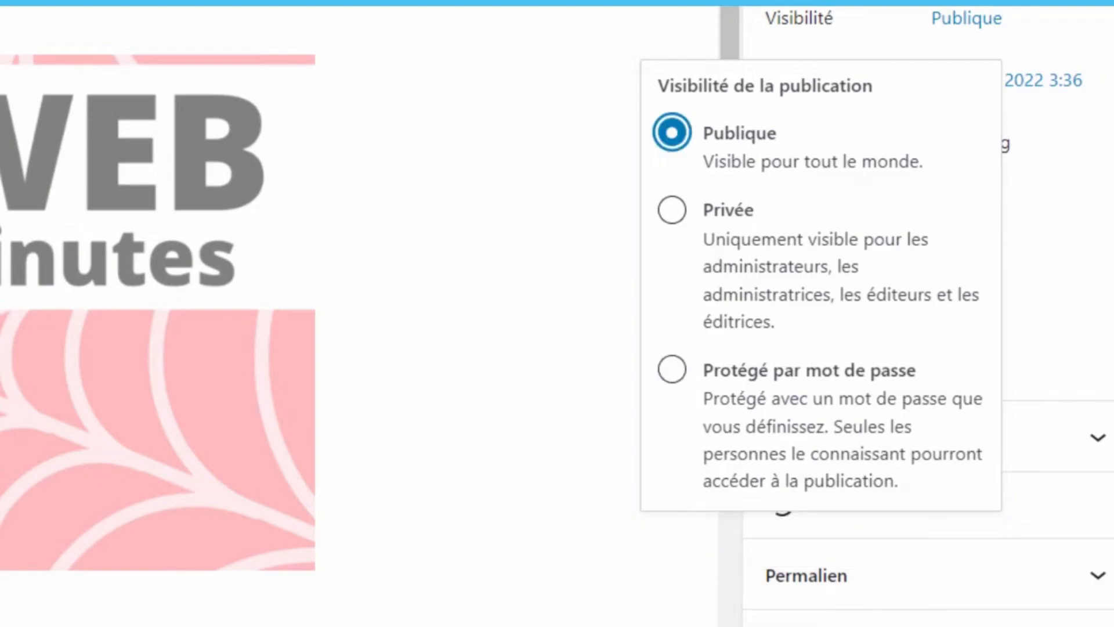
{"action": "left_click", "coordinate": [1089, 13]}
- Reset the publish date to immediately and toggle Épingler en haut du blog on, then off
{"action": "left_click", "coordinate": [939, 88]}
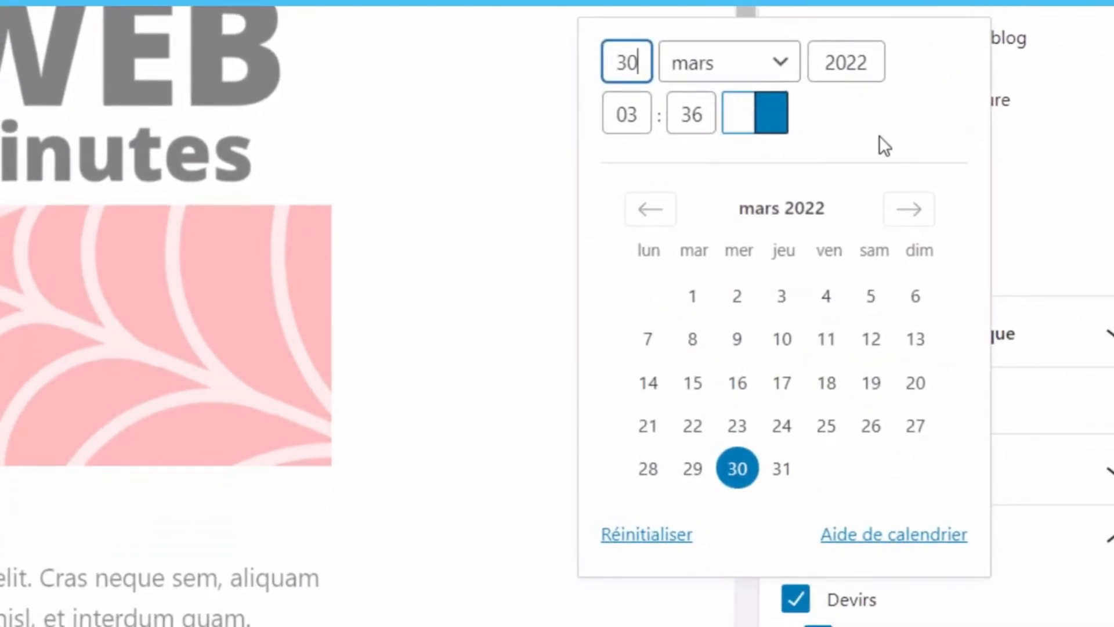
{"action": "left_click", "coordinate": [890, 211]}
{"action": "left_click", "coordinate": [892, 215]}
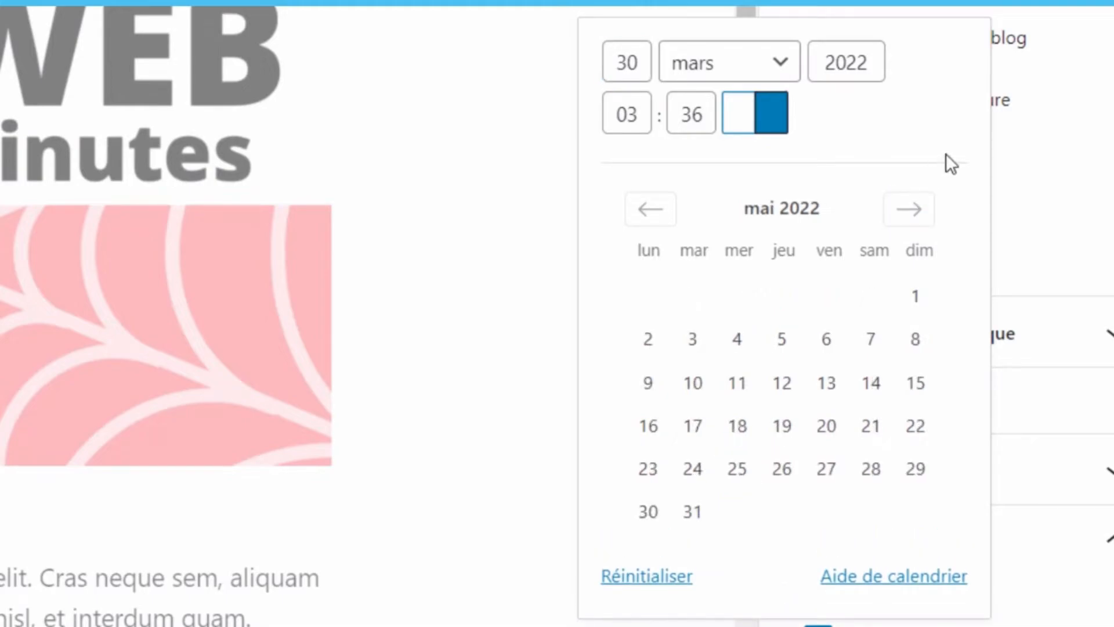
{"action": "left_click", "coordinate": [639, 580]}
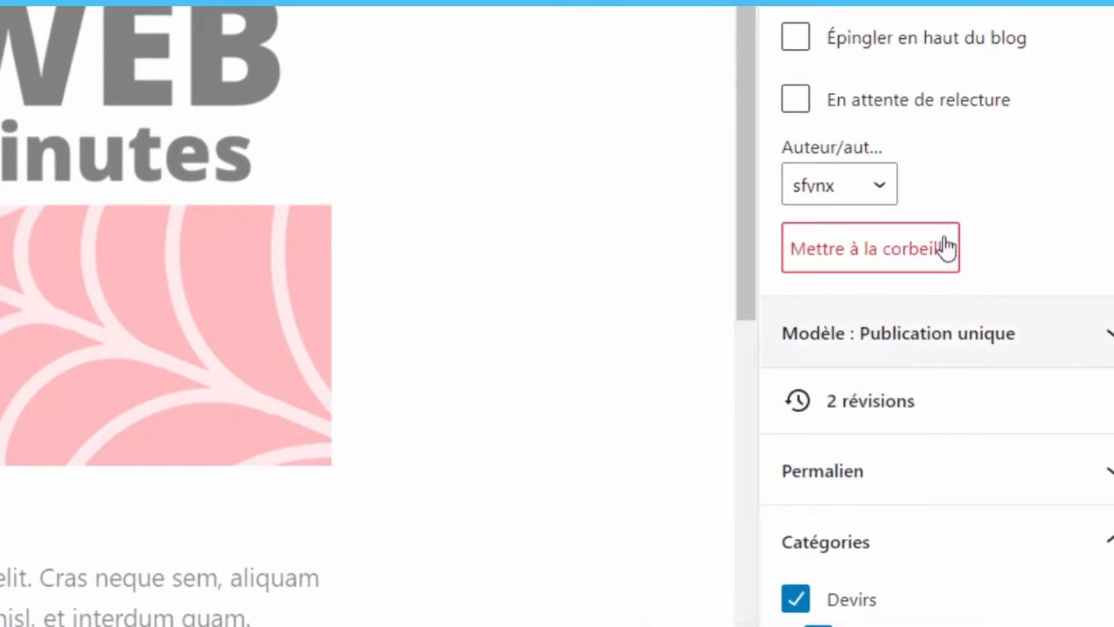
{"action": "left_click", "coordinate": [981, 38]}
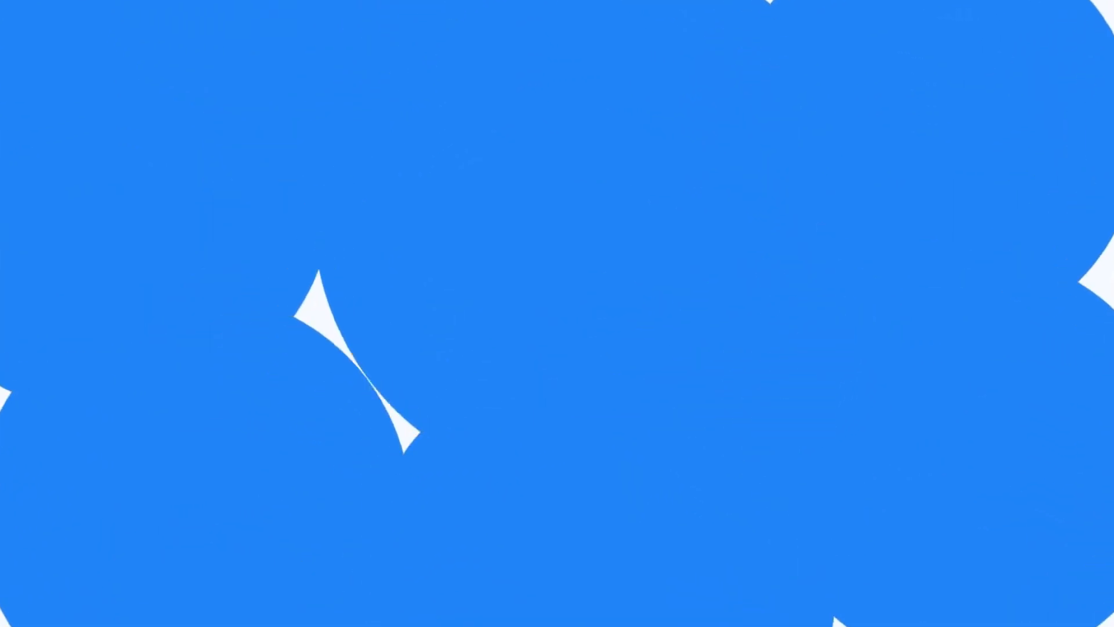
{"action": "left_click", "coordinate": [1008, 246]}
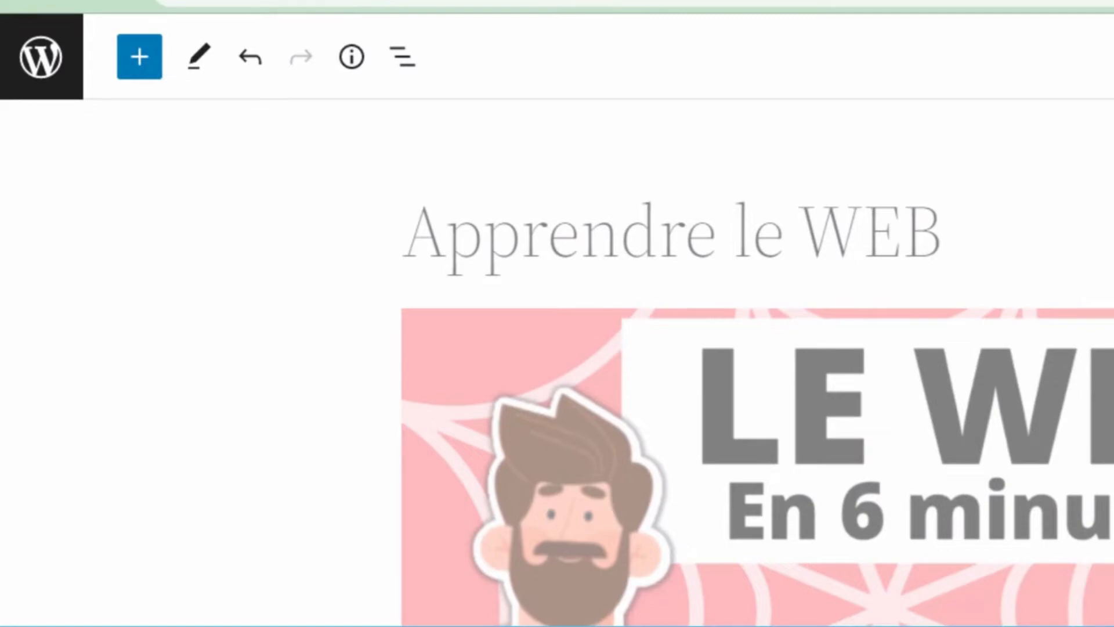
- Go to the live site via Aller sur le site and read the Apprendre le WEB post
{"action": "left_click", "coordinate": [48, 63]}
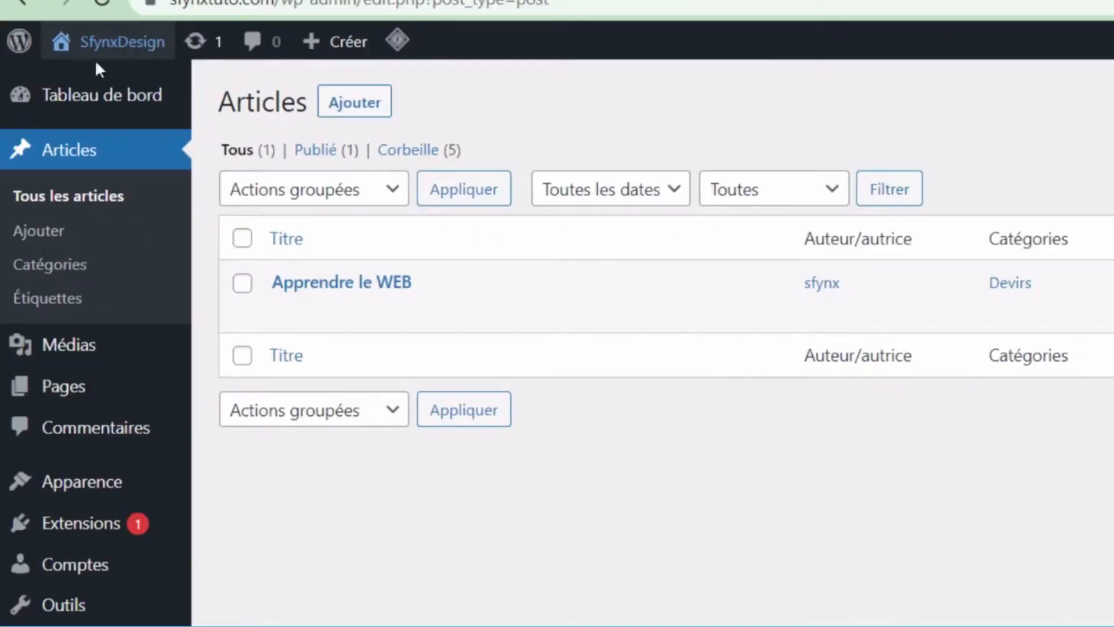
{"action": "mouse_move", "coordinate": [125, 50]}
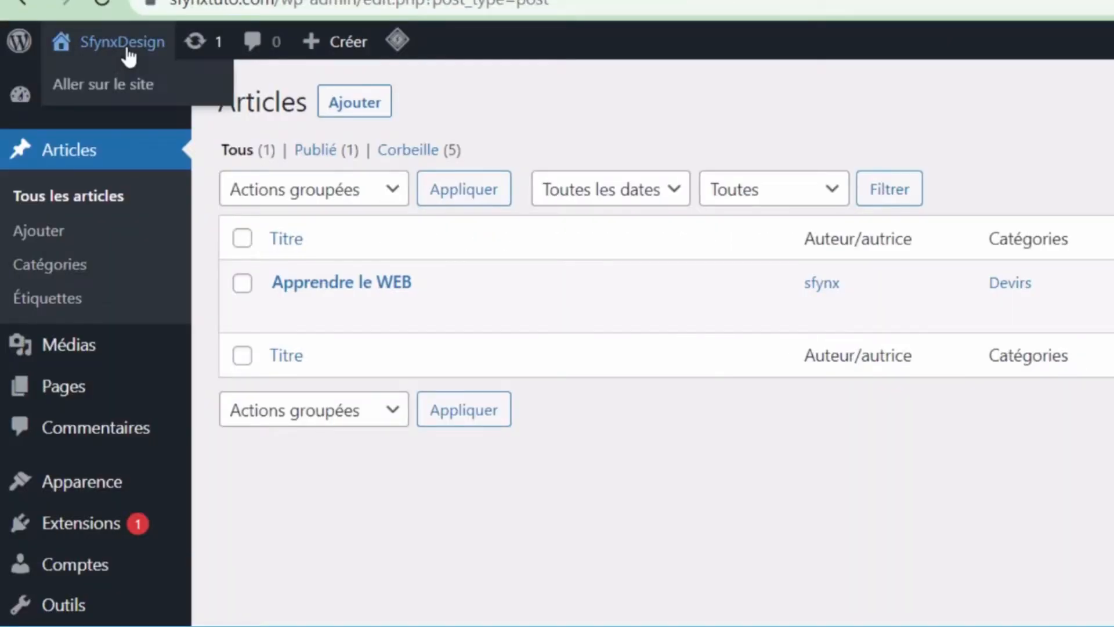
{"action": "left_click", "coordinate": [124, 92]}
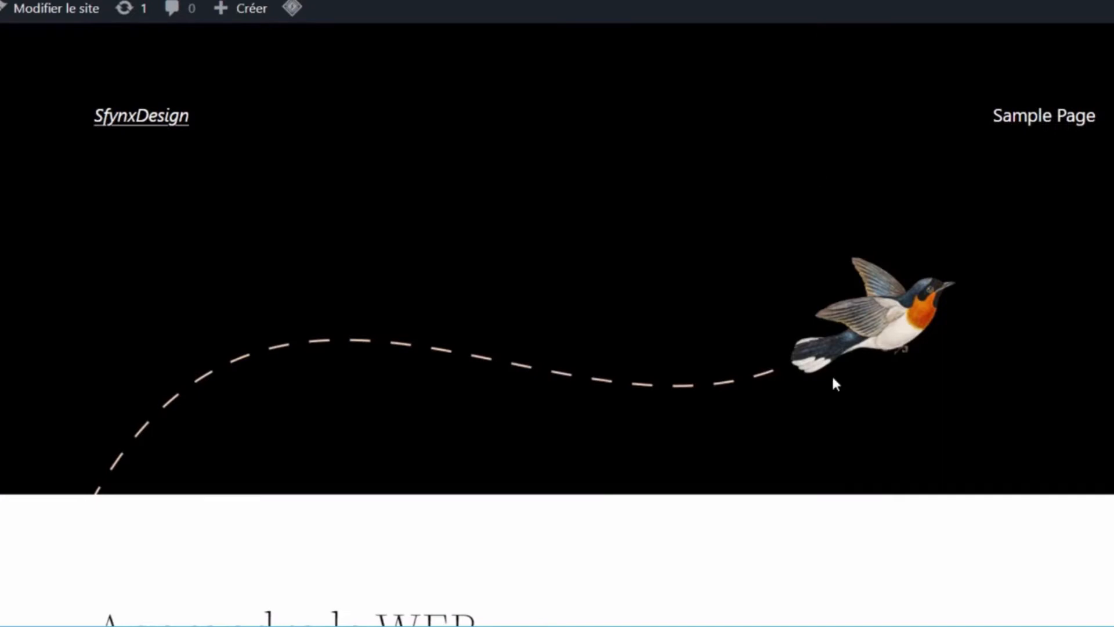
{"action": "scroll", "coordinate": [836, 384], "scroll_direction": "down", "scroll_amount": 5}
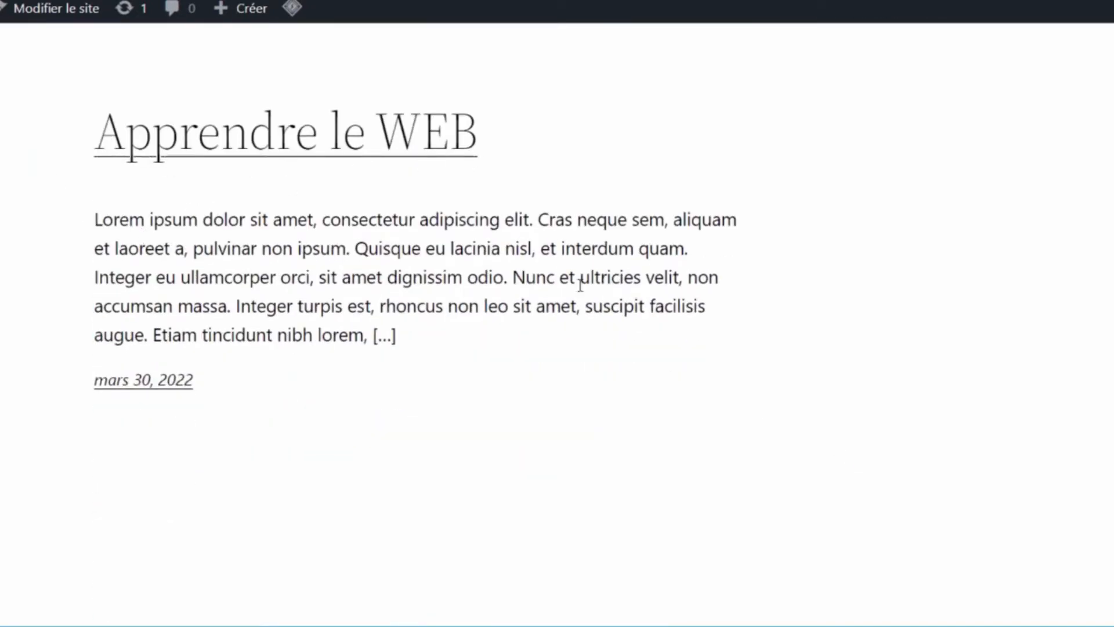
{"action": "left_click", "coordinate": [410, 145]}
{"action": "scroll", "coordinate": [833, 247], "scroll_direction": "down", "scroll_amount": 5}
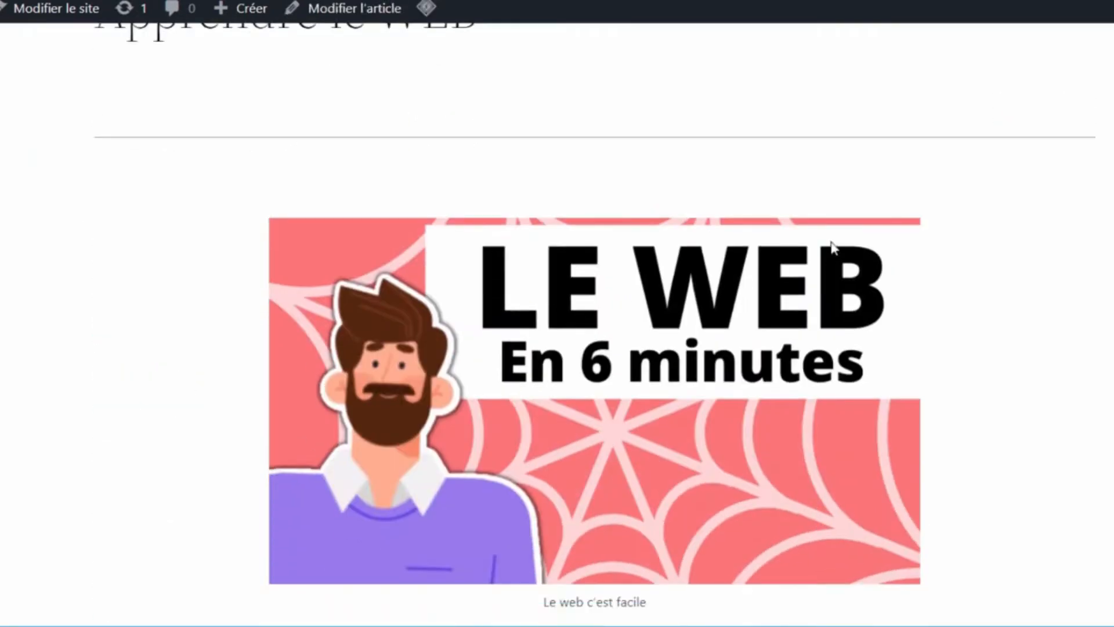
{"action": "scroll", "coordinate": [1003, 266], "scroll_direction": "down", "scroll_amount": 6}
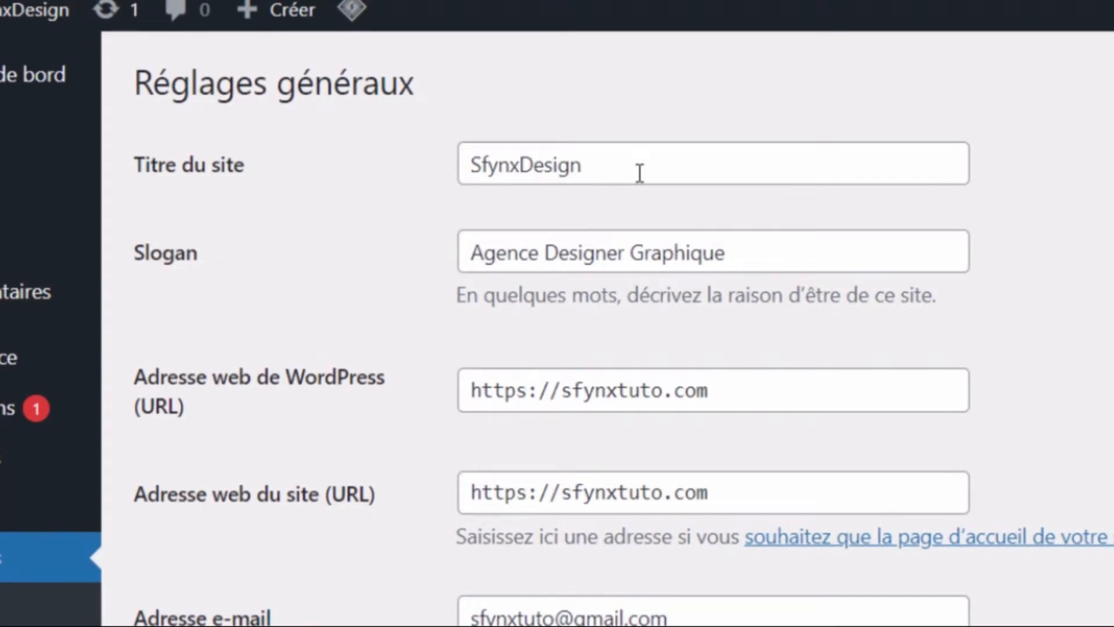
- Replace SfynxDesign with 'Agence WordPress Sfynx Design', set tagline 'Création de sites WordPress de qualité', and save
{"action": "double_click", "coordinate": [639, 173]}
{"action": "type", "text": "Agence WordPress Sfynx Design"}
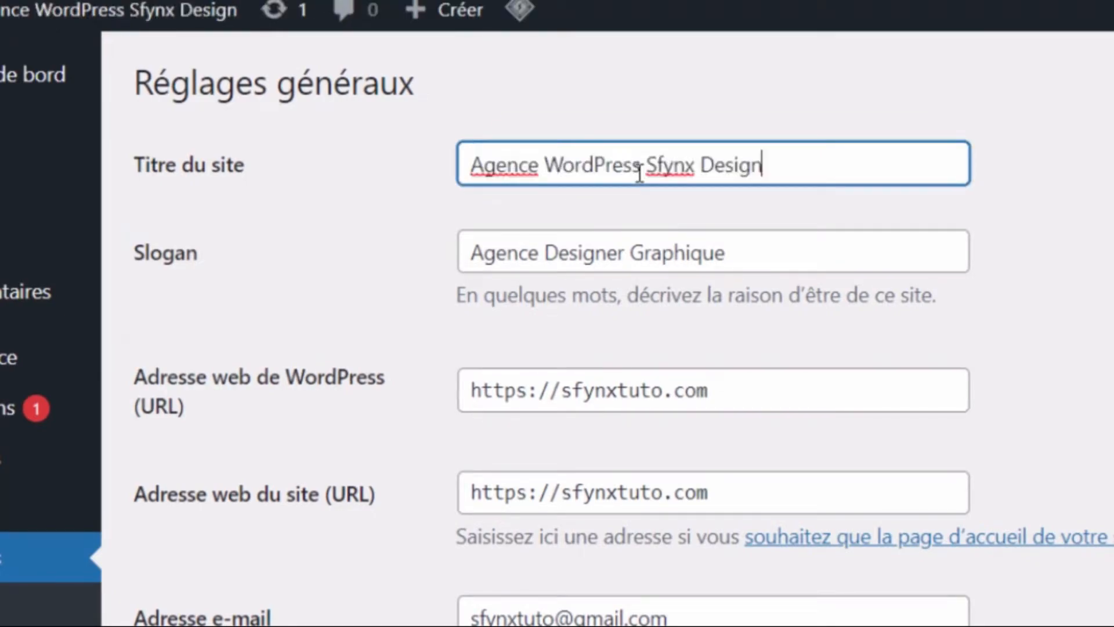
{"action": "left_click", "coordinate": [1009, 175]}
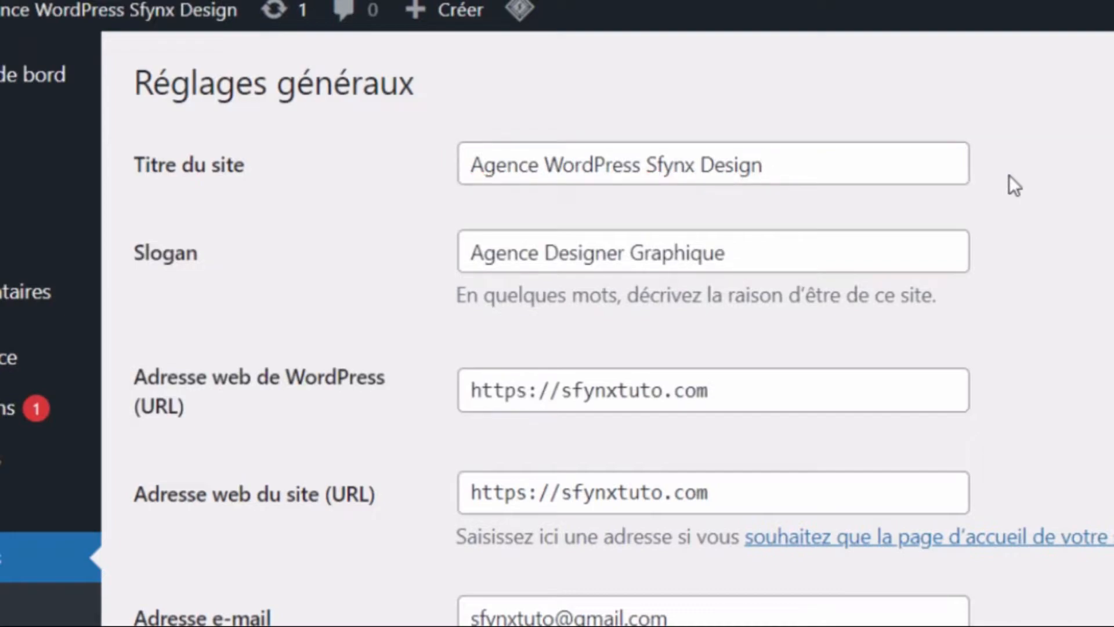
{"action": "left_click", "coordinate": [920, 179]}
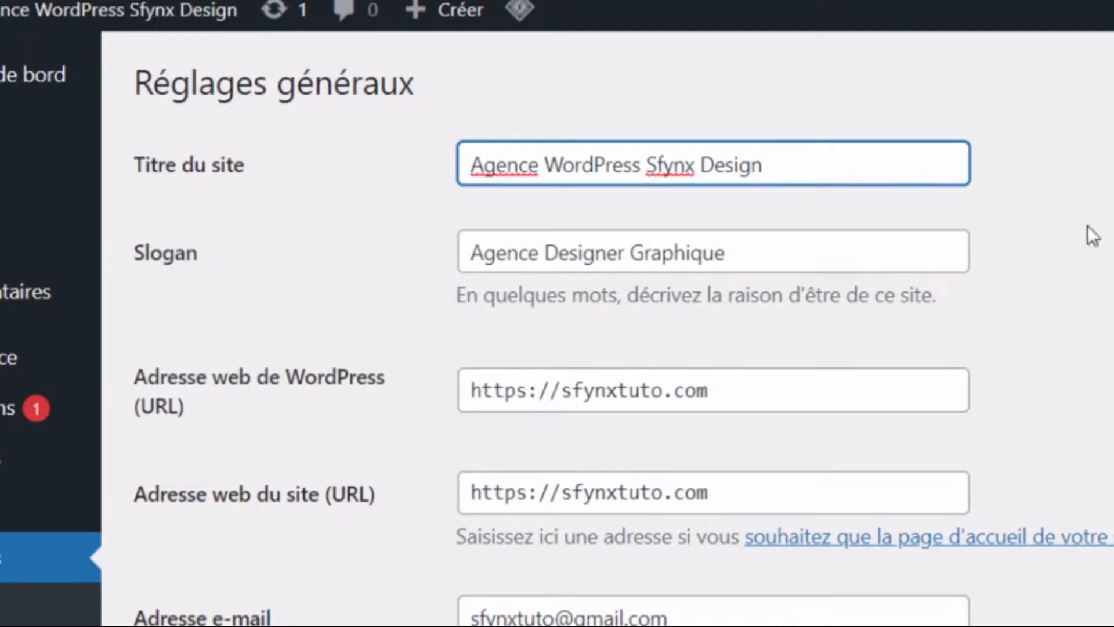
{"action": "left_click", "coordinate": [1099, 268]}
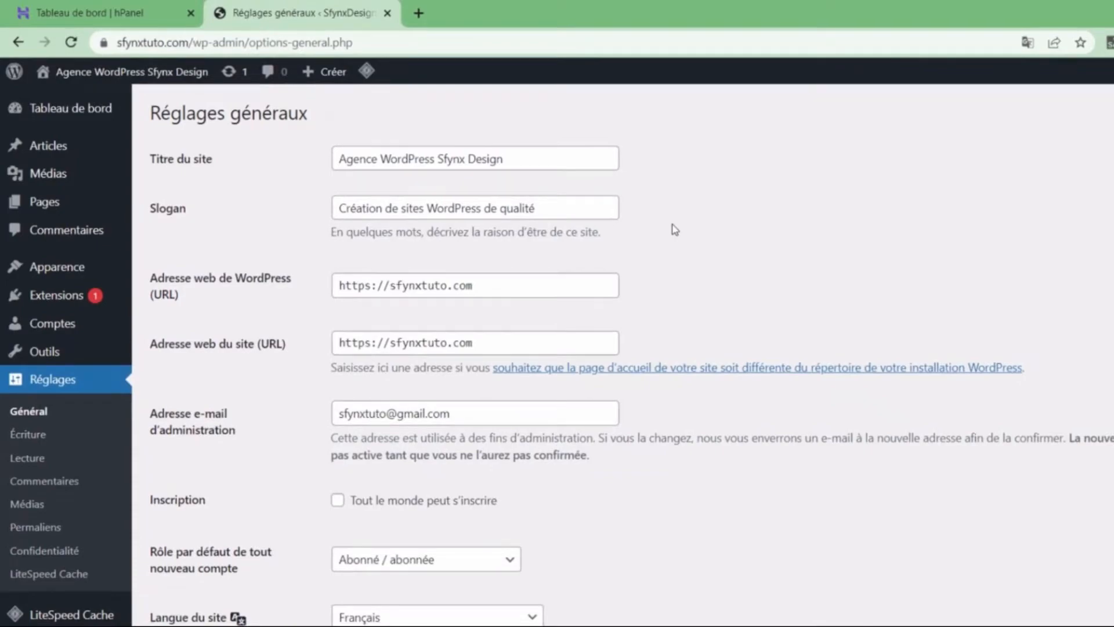
{"action": "scroll", "coordinate": [673, 232], "scroll_direction": "down", "scroll_amount": 10}
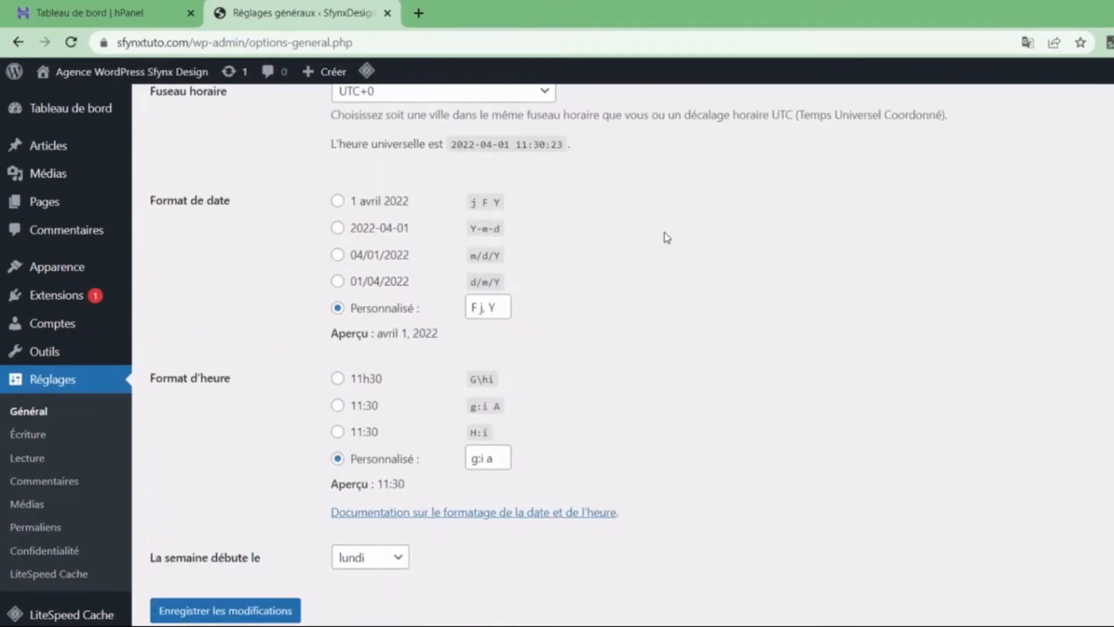
{"action": "left_click", "coordinate": [242, 615]}
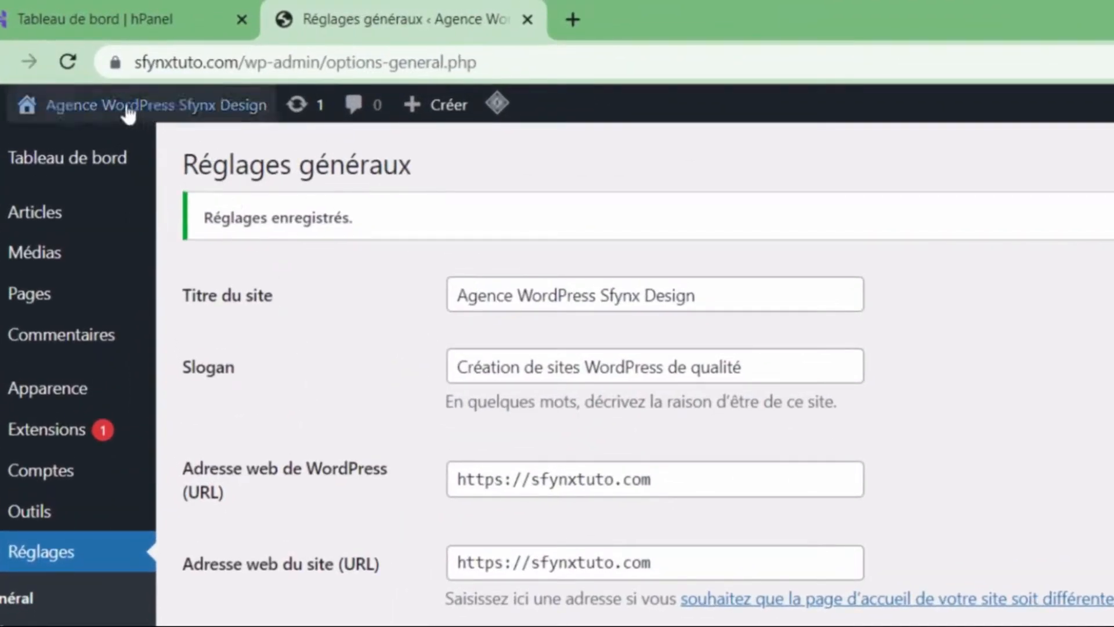
{"action": "mouse_move", "coordinate": [129, 111]}
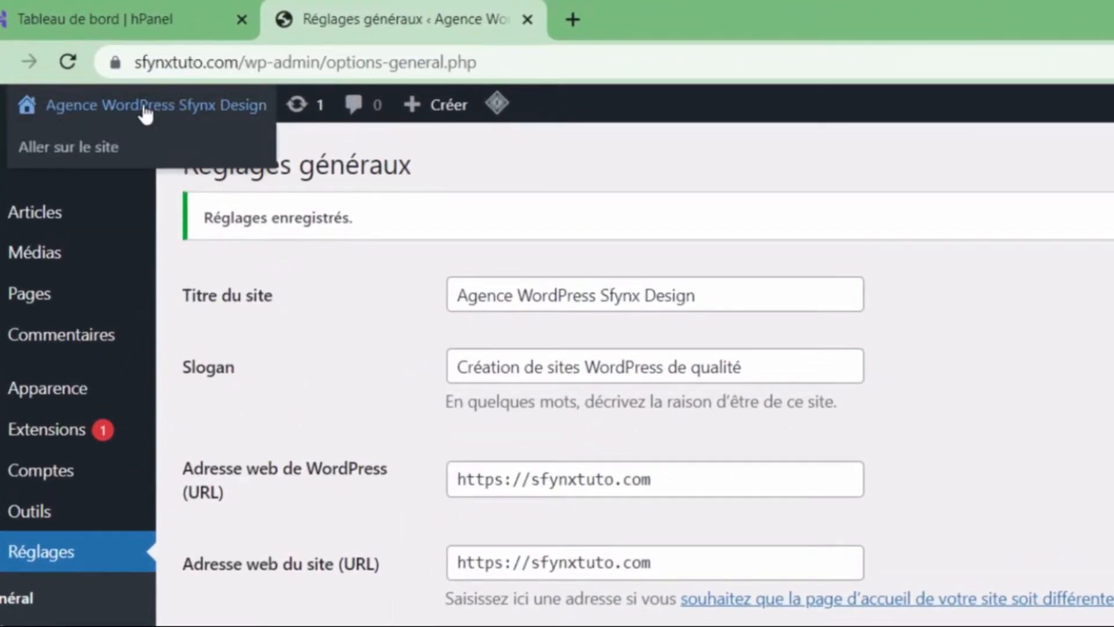
{"action": "middle_click", "coordinate": [64, 149]}
{"action": "left_click", "coordinate": [653, 8]}
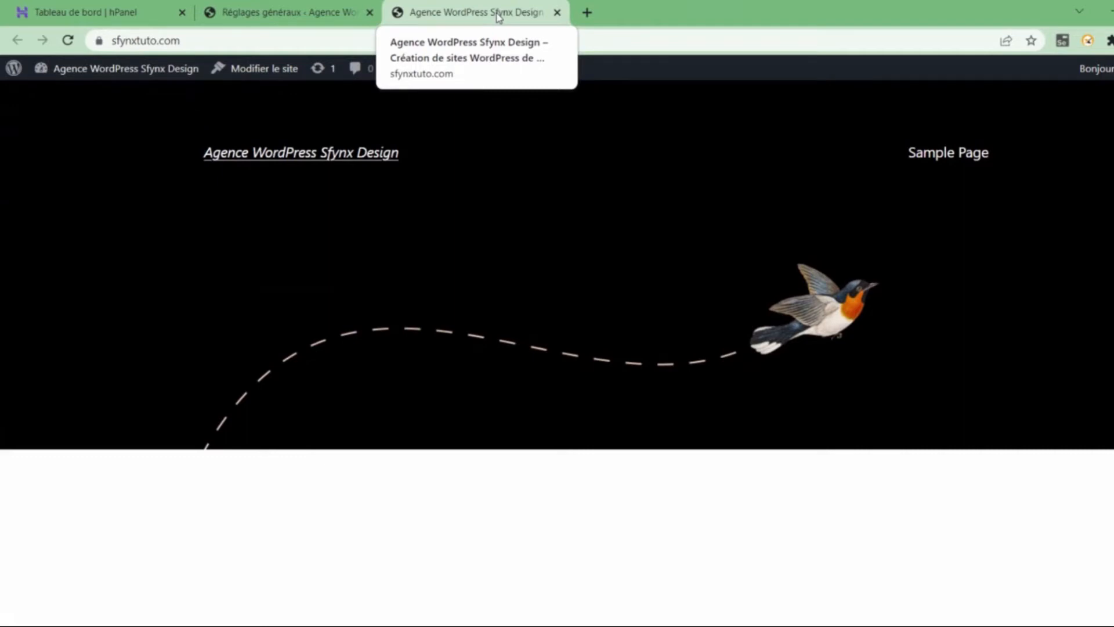
{"action": "left_click", "coordinate": [557, 12]}
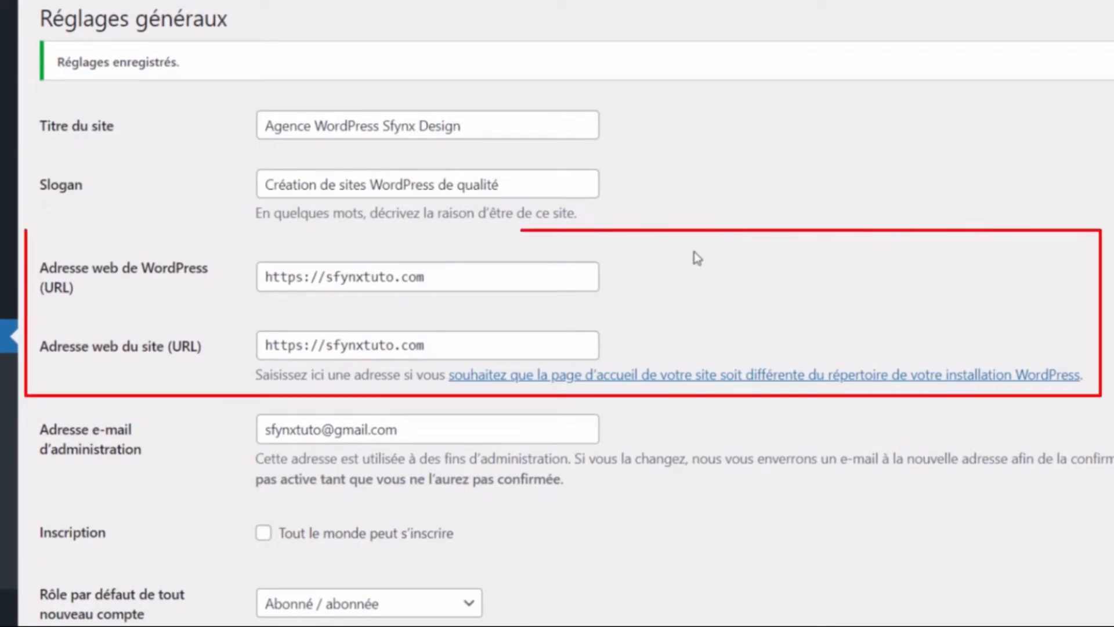
{"action": "left_click", "coordinate": [597, 285]}
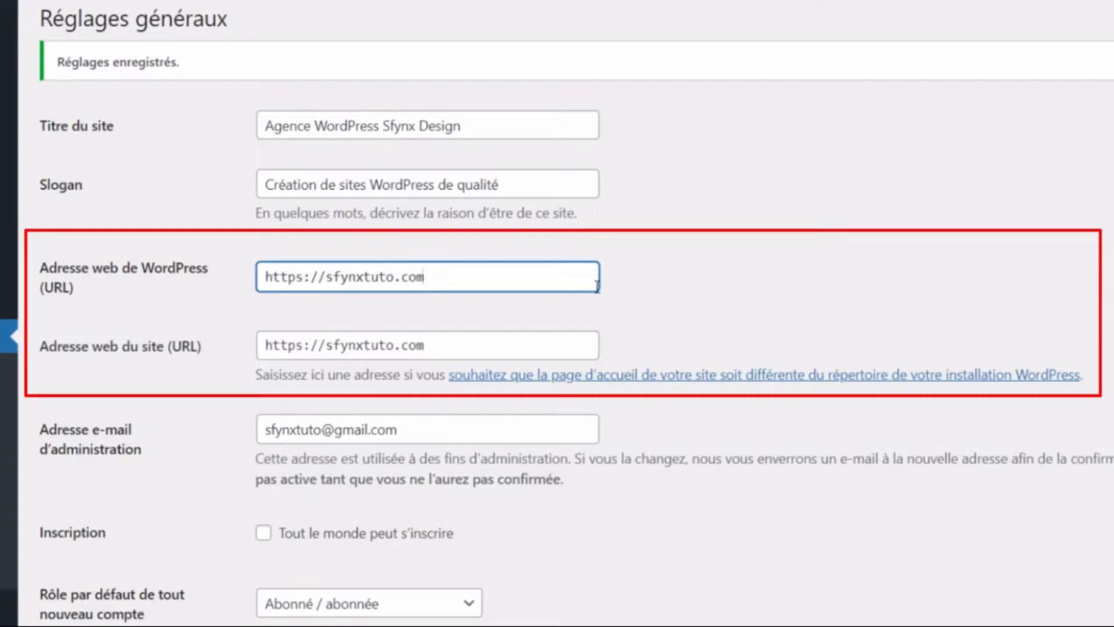
{"action": "left_click", "coordinate": [593, 340]}
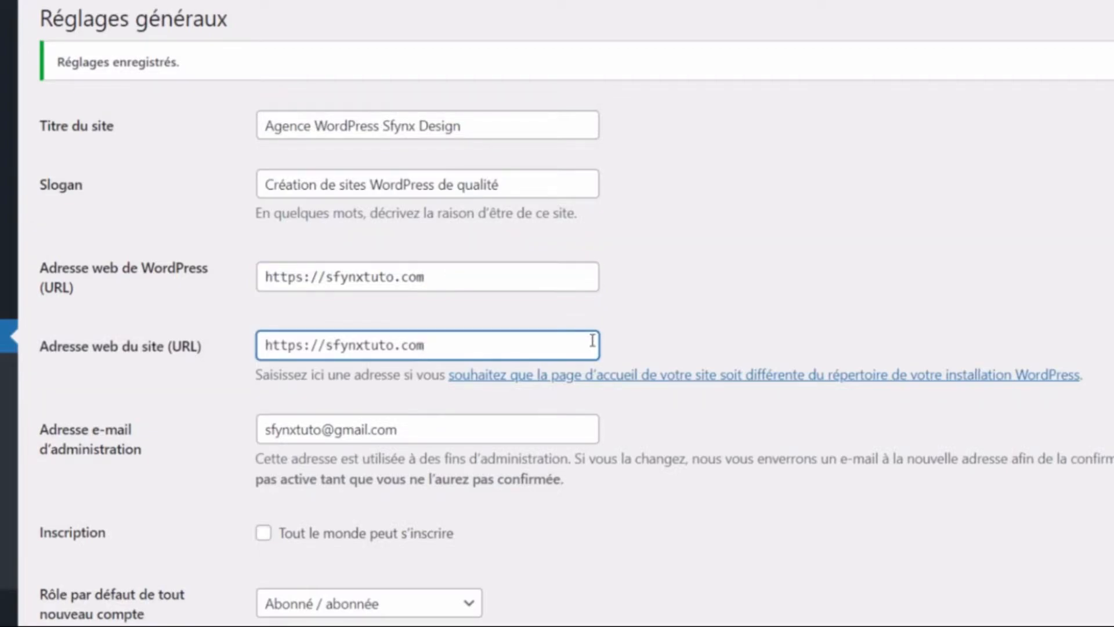
{"action": "scroll", "coordinate": [593, 340], "scroll_direction": "down", "scroll_amount": 3}
{"action": "left_click", "coordinate": [569, 241]}
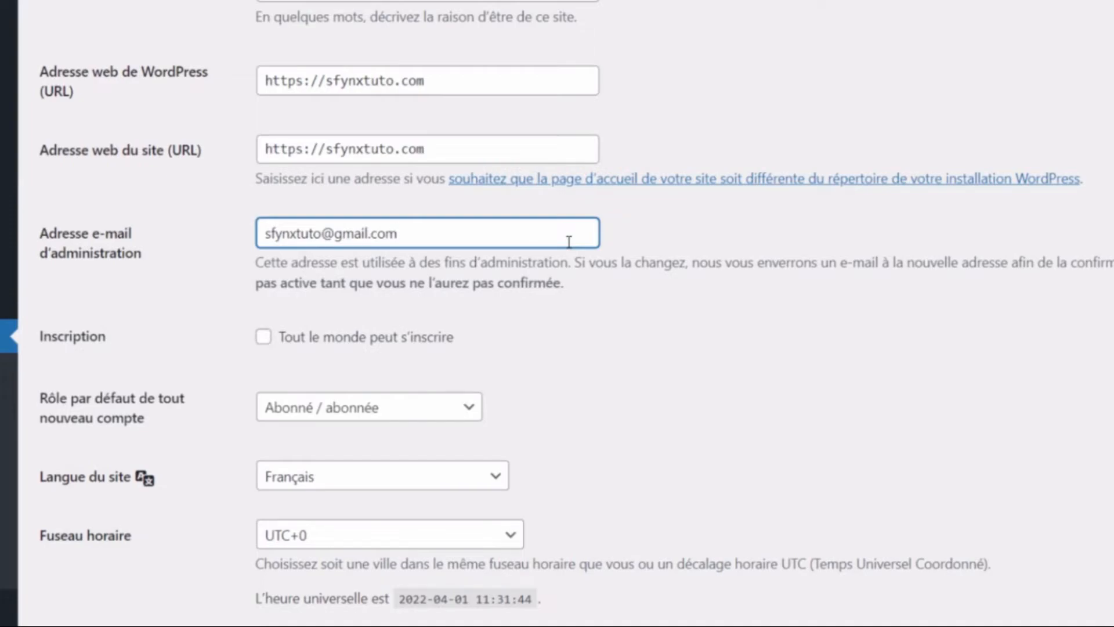
{"action": "scroll", "coordinate": [569, 242], "scroll_direction": "down", "scroll_amount": 2}
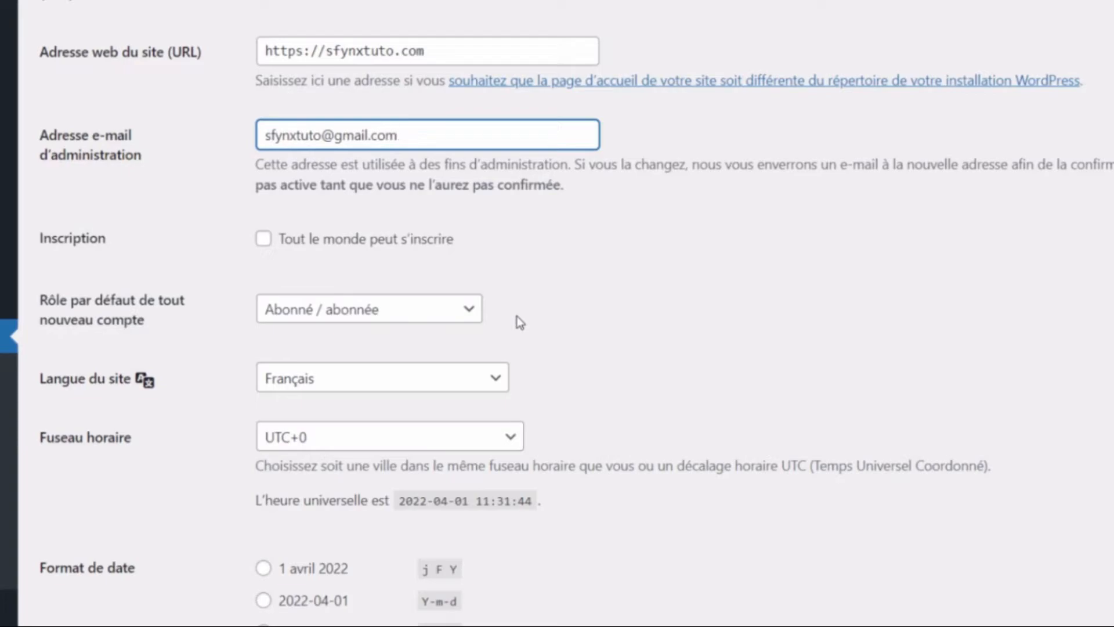
{"action": "scroll", "coordinate": [572, 361], "scroll_direction": "down", "scroll_amount": 3}
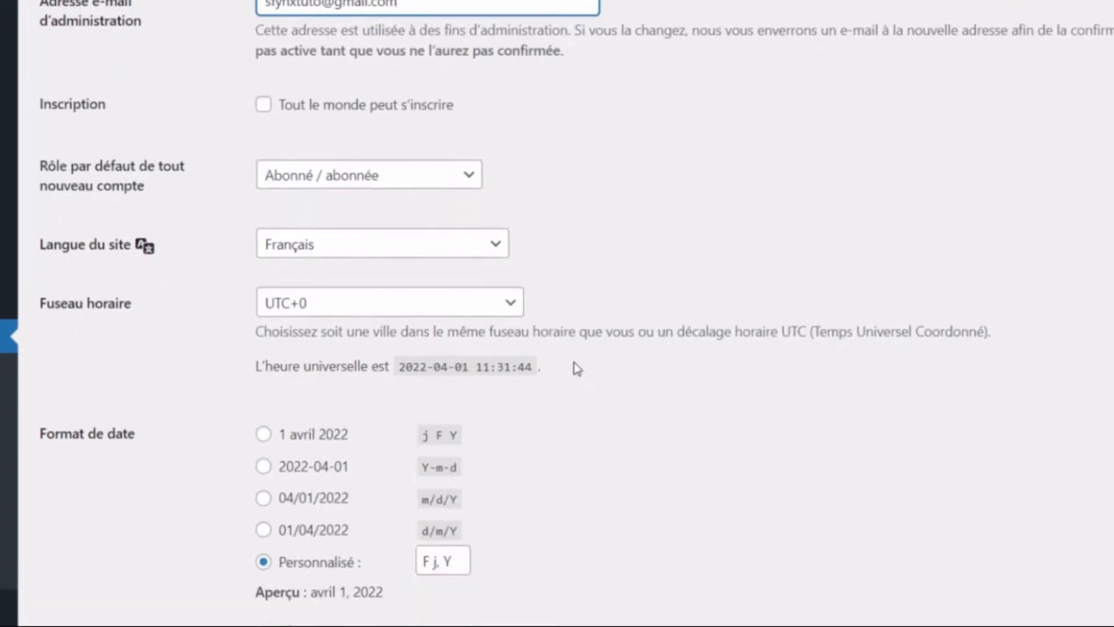
{"action": "scroll", "coordinate": [578, 318], "scroll_direction": "down", "scroll_amount": 2}
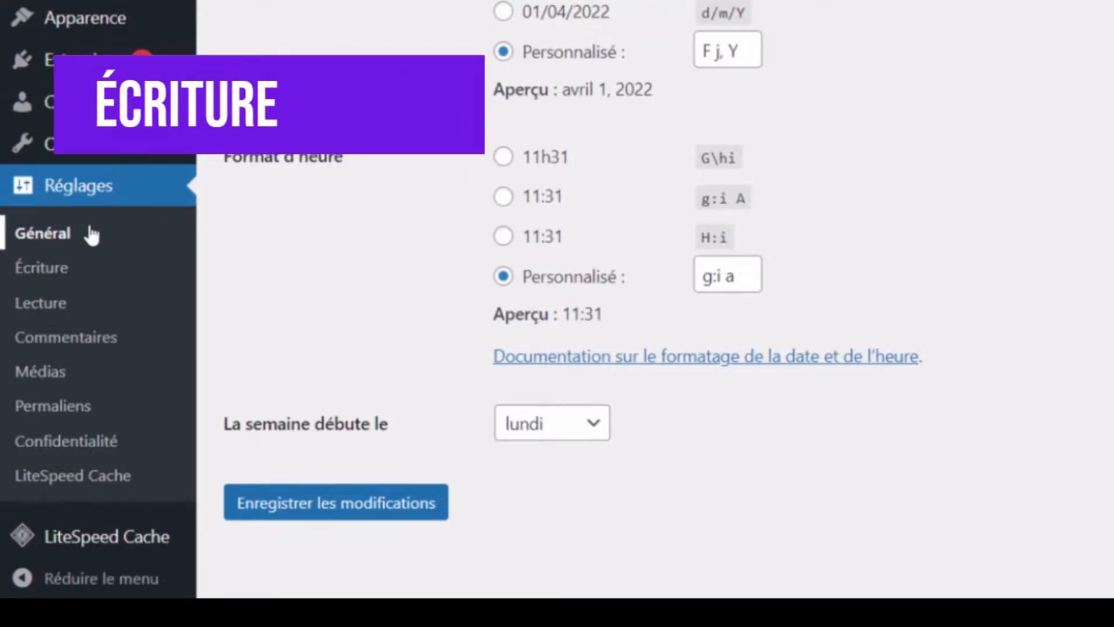
- Choose Devirs as the Catégorie par défaut in Écriture, then save the Lecture settings
{"action": "left_click", "coordinate": [81, 279]}
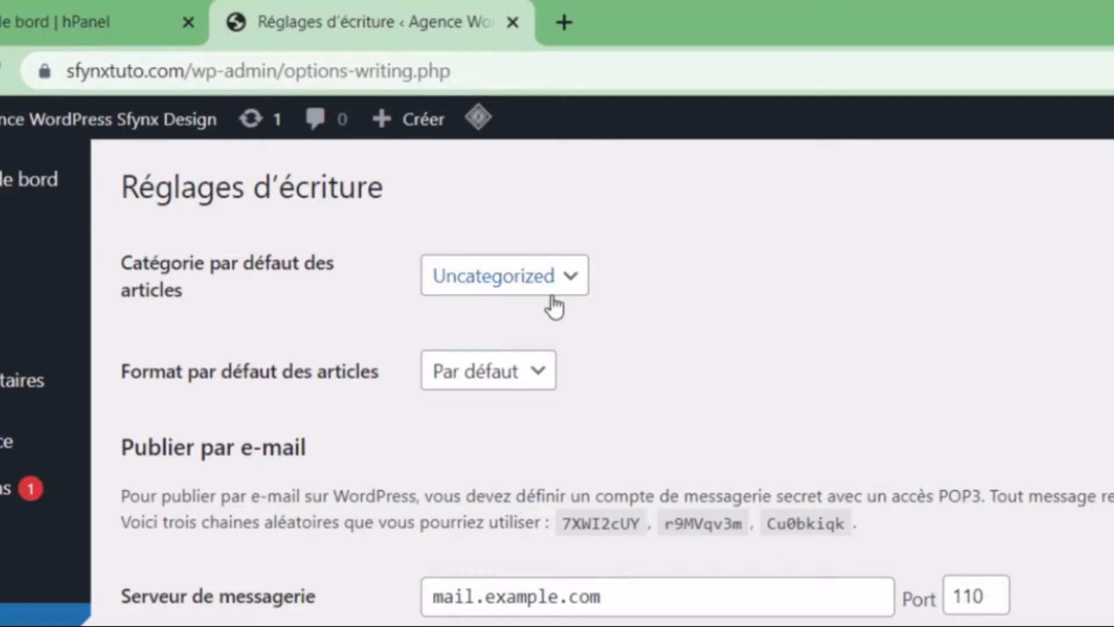
{"action": "left_click", "coordinate": [553, 306]}
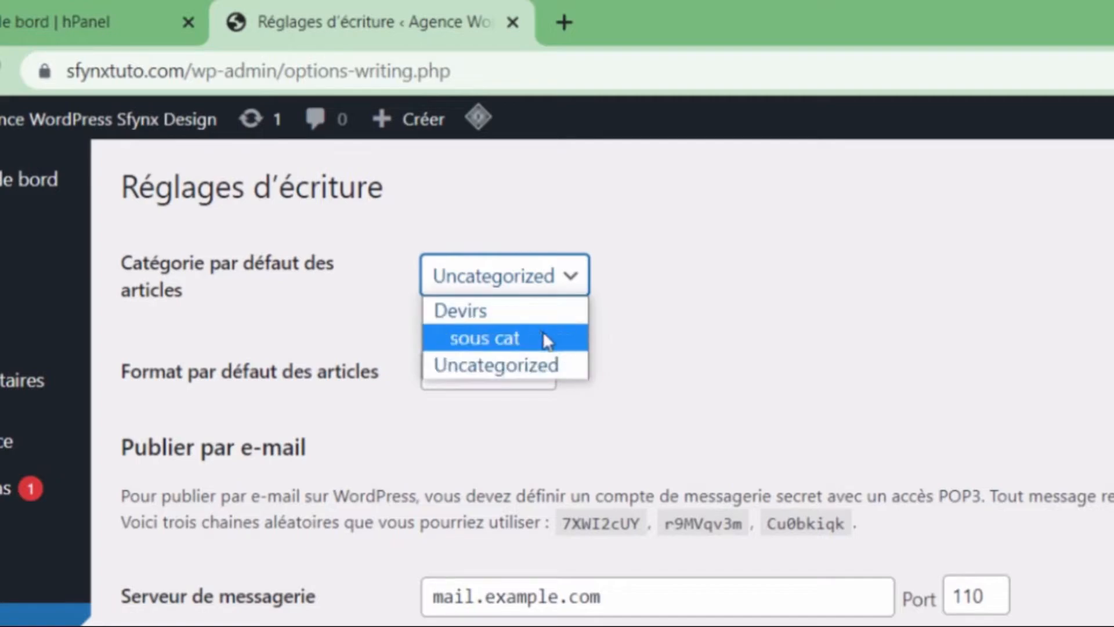
{"action": "left_click", "coordinate": [478, 313]}
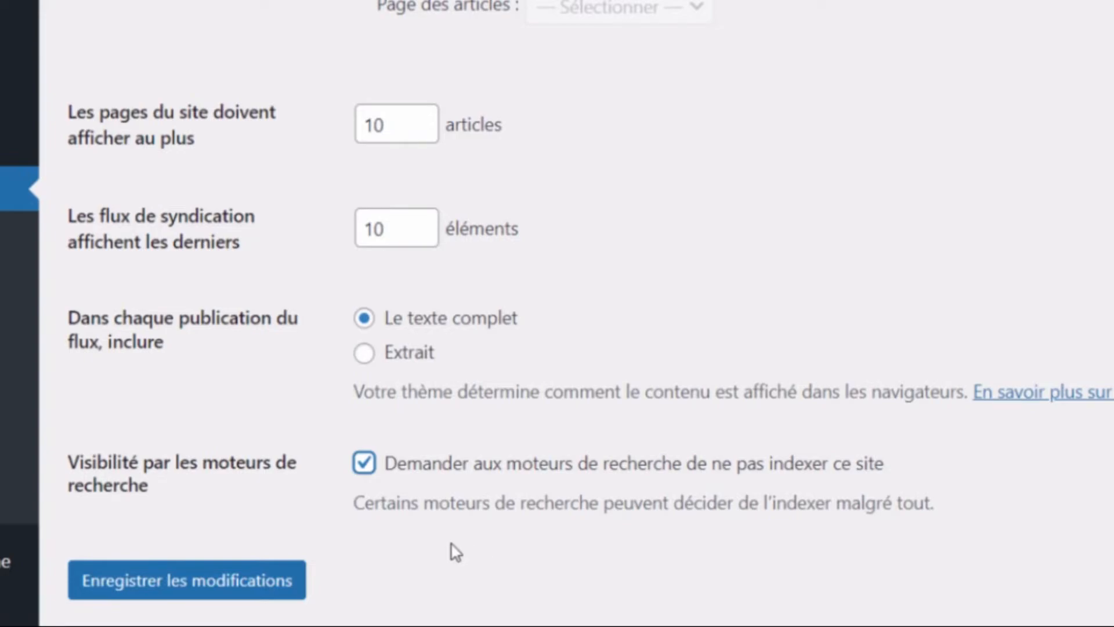
{"action": "left_click", "coordinate": [266, 585]}
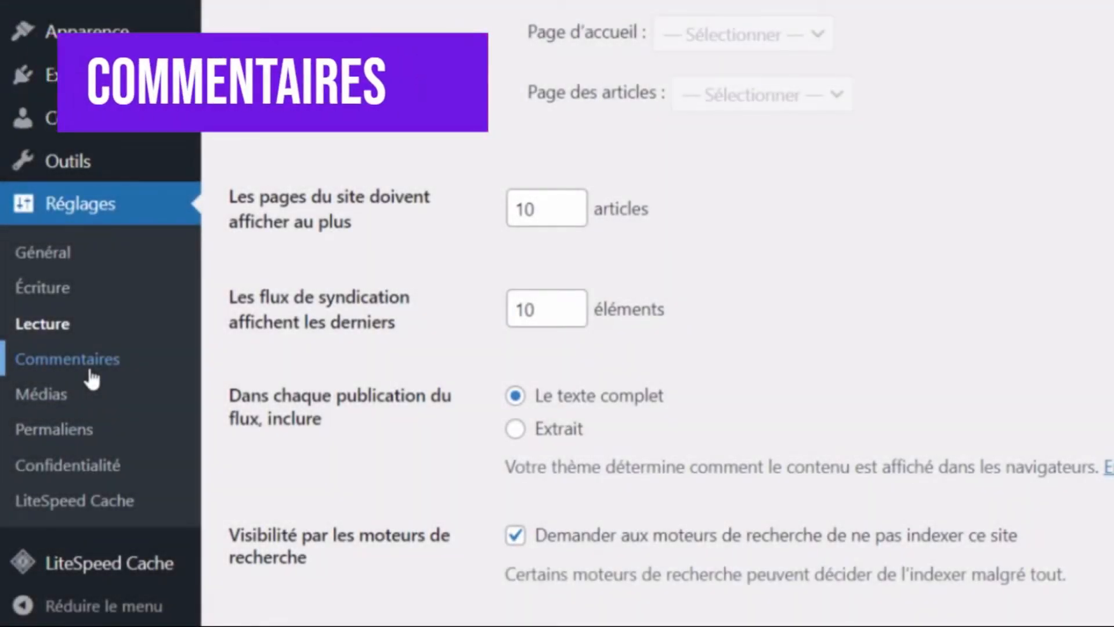
- Uncheck Autoriser les commentaires sur les nouvelles publications, then go to the Permaliens settings
{"action": "left_click", "coordinate": [90, 372]}
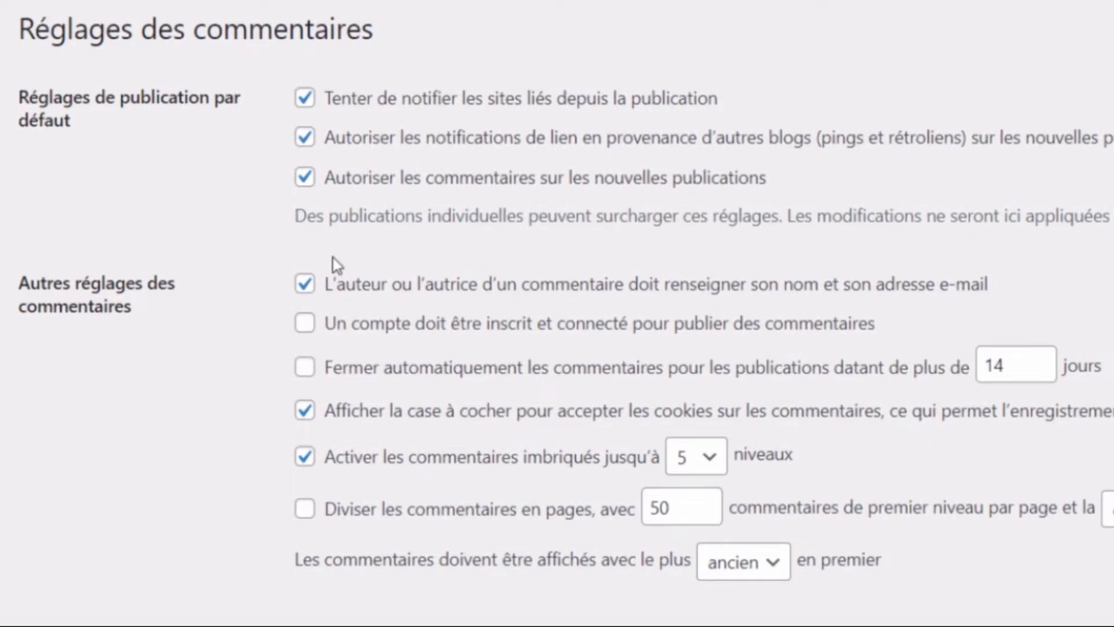
{"action": "left_click", "coordinate": [301, 185]}
{"action": "scroll", "coordinate": [1040, 323], "scroll_direction": "down", "scroll_amount": 15}
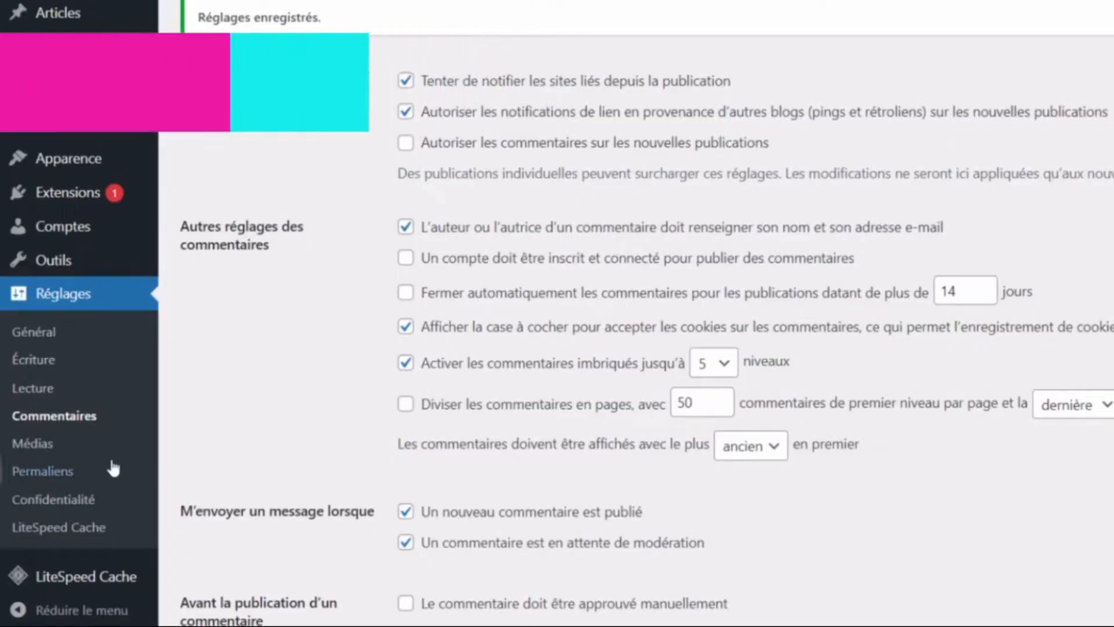
{"action": "left_click", "coordinate": [76, 470]}
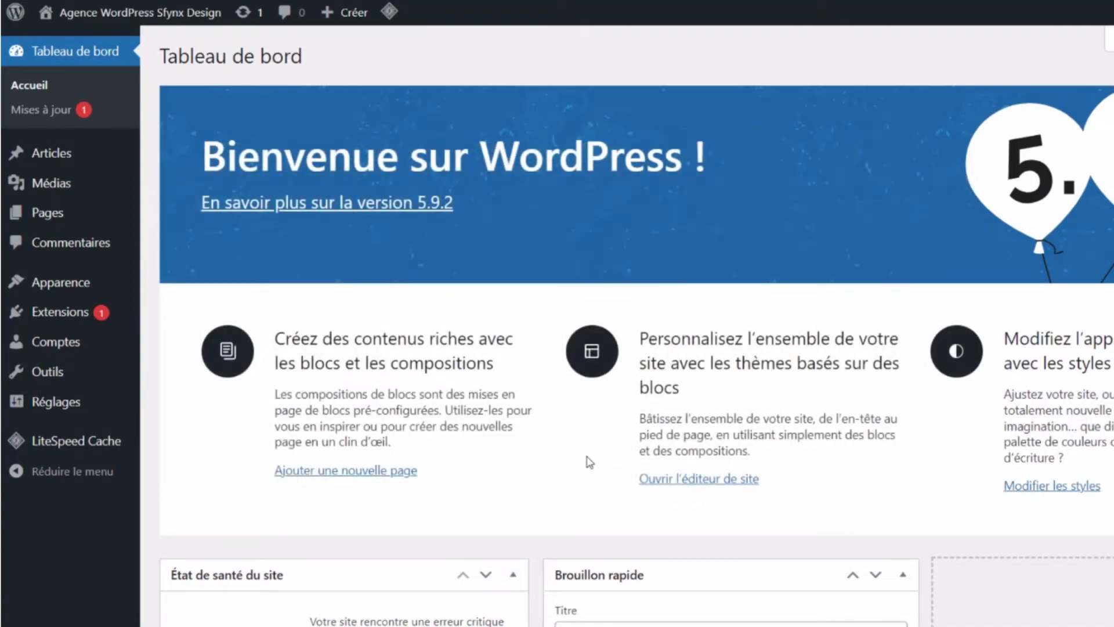
- Paste the agency description into the Sfynx WordPress Design page, publish it and view it
{"action": "mouse_move", "coordinate": [82, 219]}
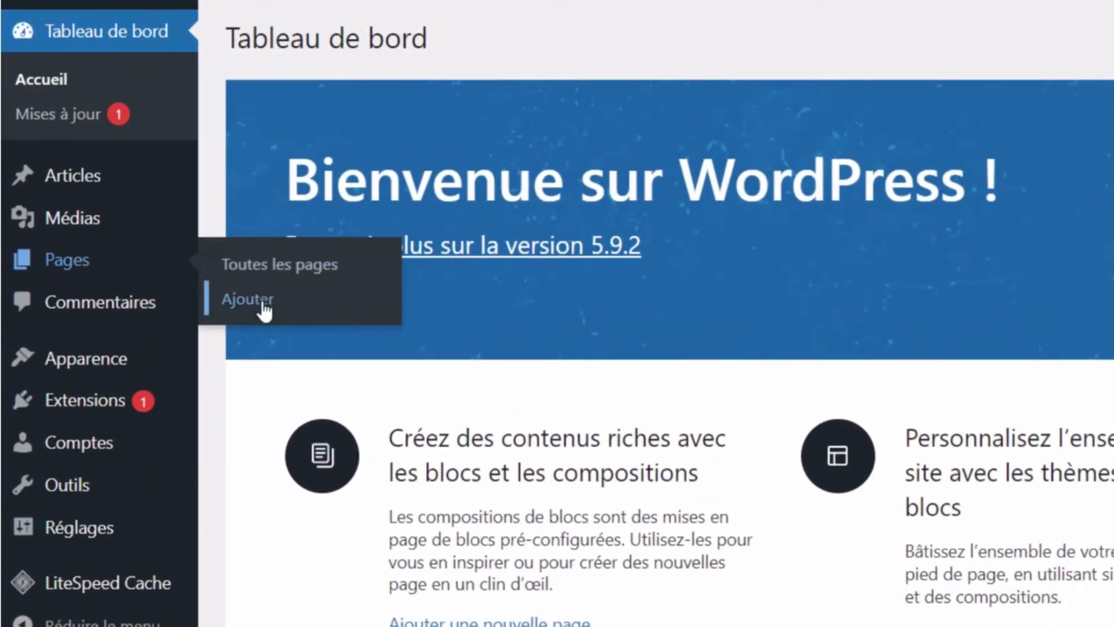
{"action": "left_click", "coordinate": [262, 304]}
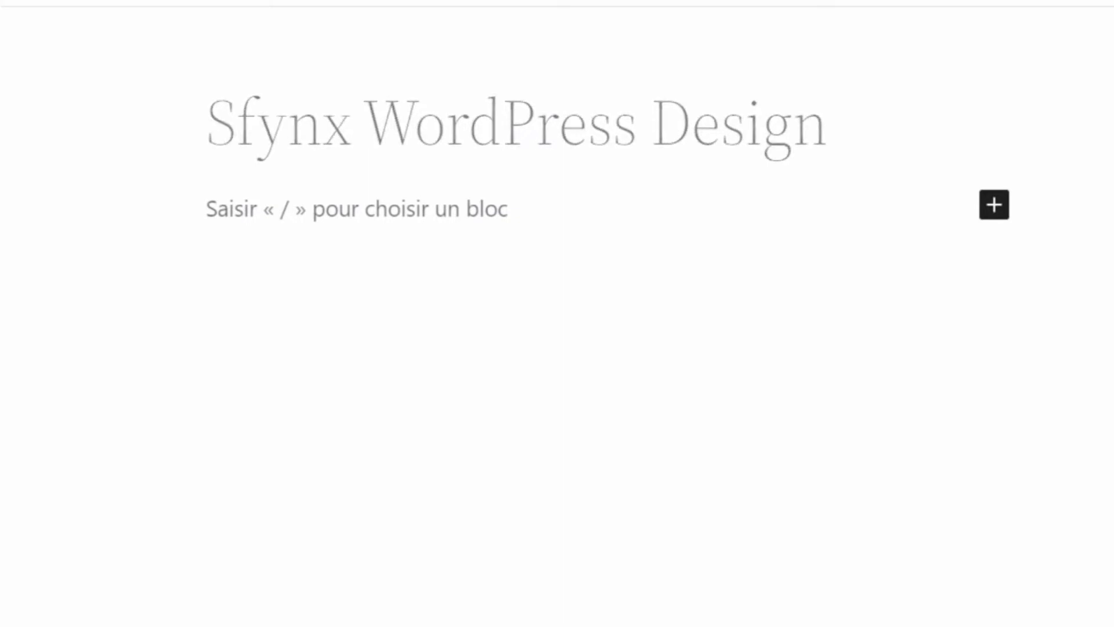
{"action": "type", "text": "Sfynx WordPress Design est une agence de webdesign bordelaise spécialisée dans la création de sites WordPress."}
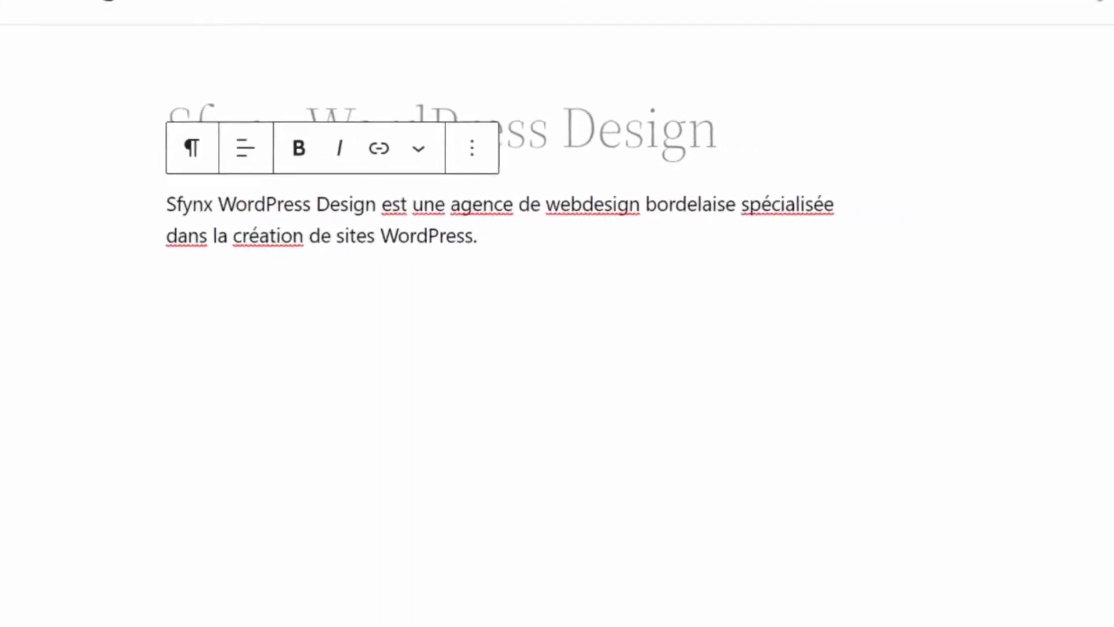
{"action": "left_click", "coordinate": [1045, 32]}
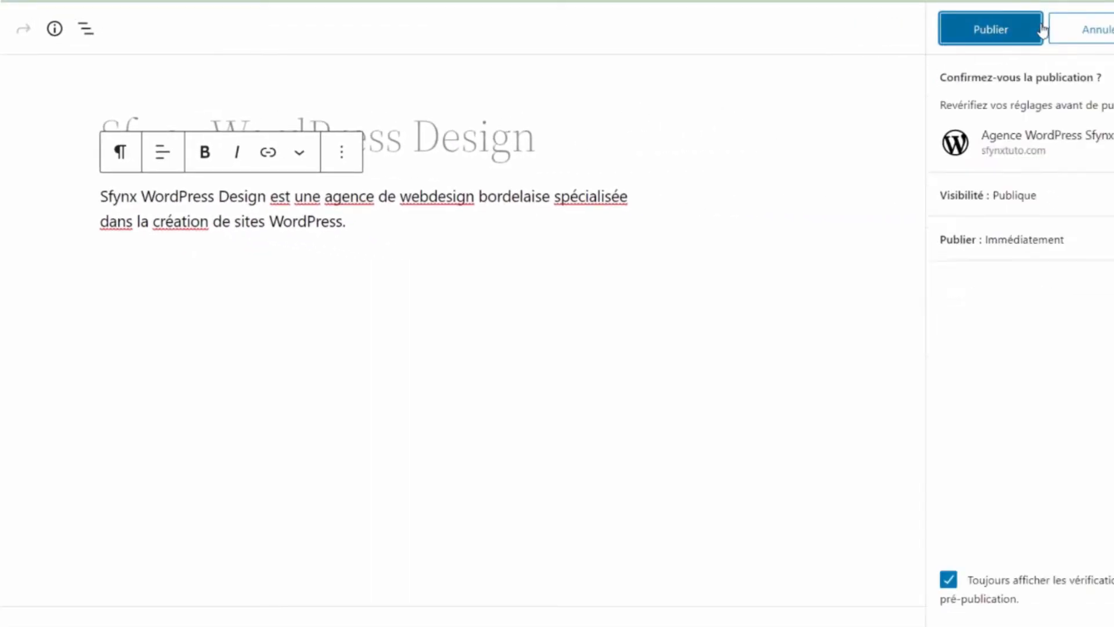
{"action": "left_click", "coordinate": [1040, 30]}
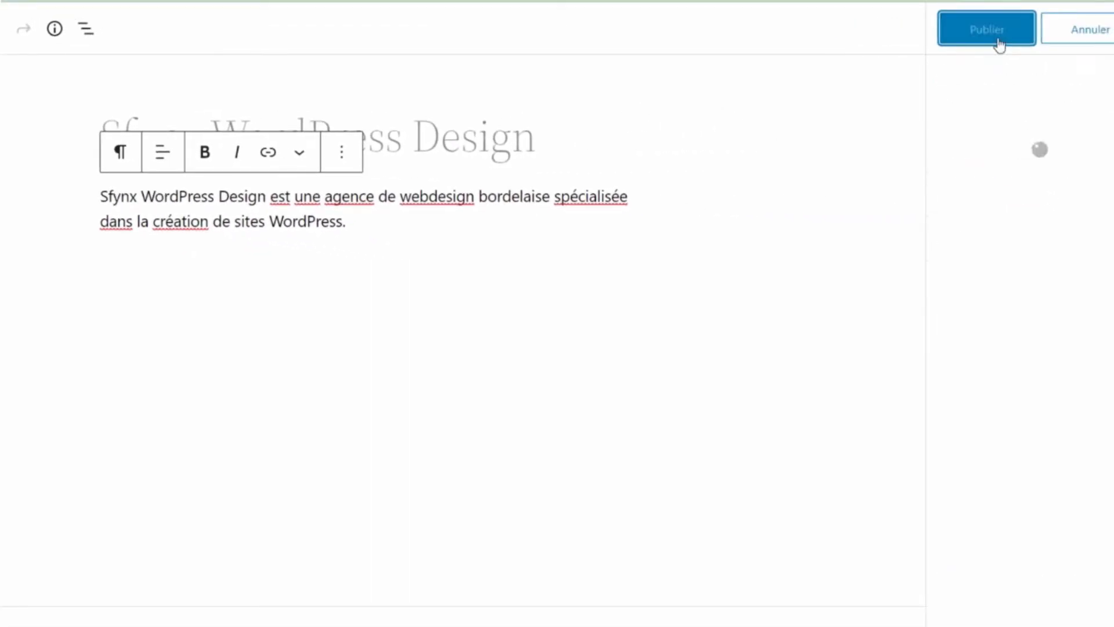
{"action": "left_click", "coordinate": [193, 572]}
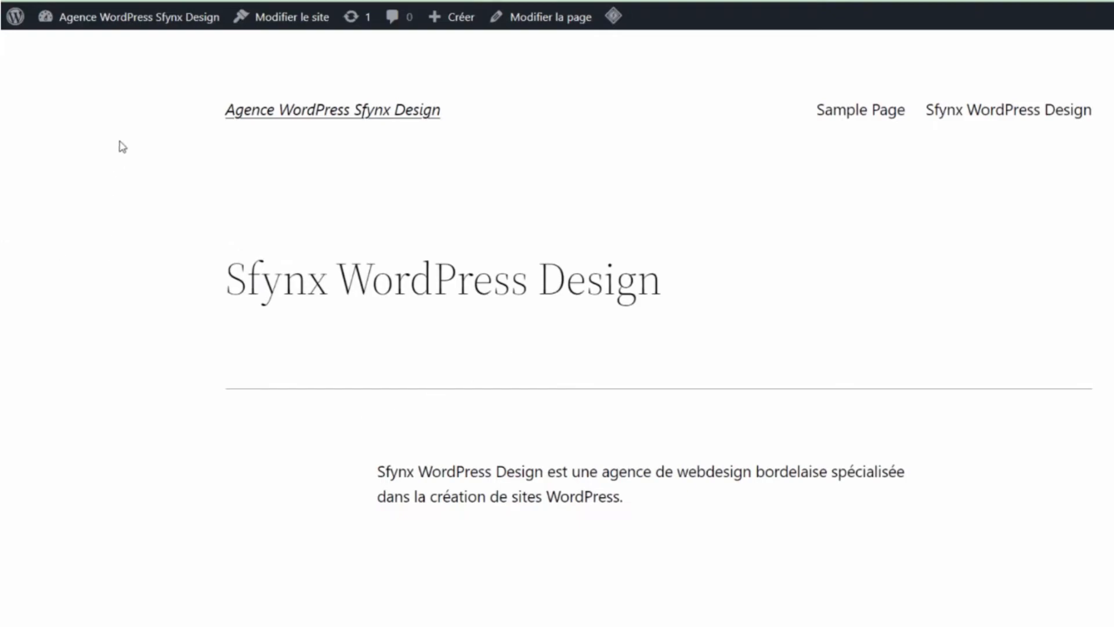
{"action": "mouse_move", "coordinate": [141, 19]}
{"action": "left_click", "coordinate": [117, 46]}
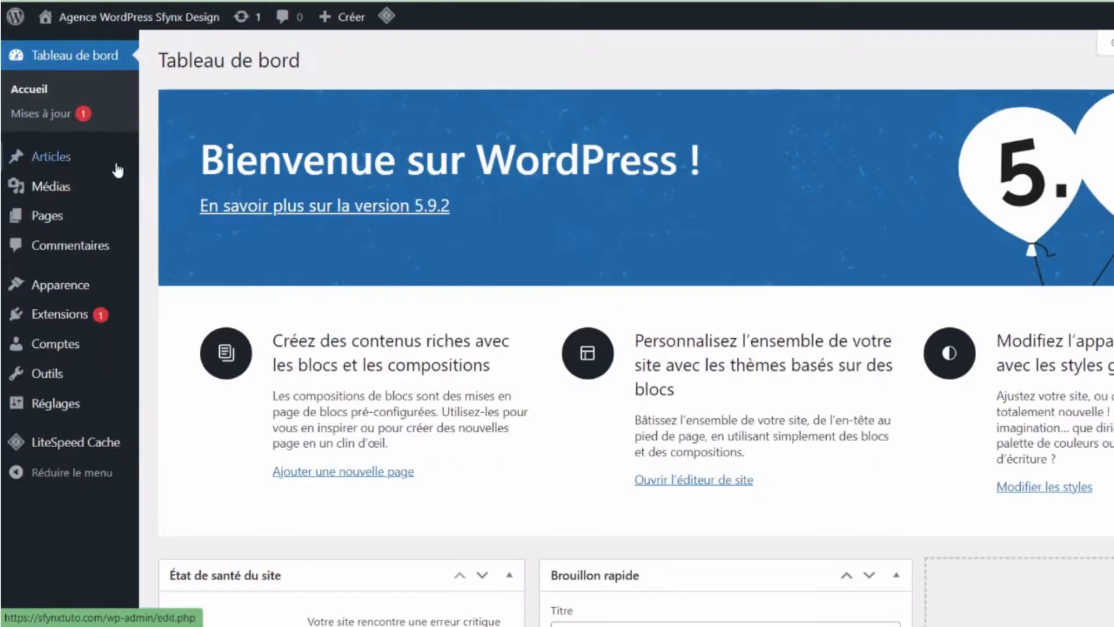
- Create and publish an empty page titled 'Blog', view it, then return to all pages
{"action": "mouse_move", "coordinate": [92, 217]}
{"action": "left_click", "coordinate": [189, 251]}
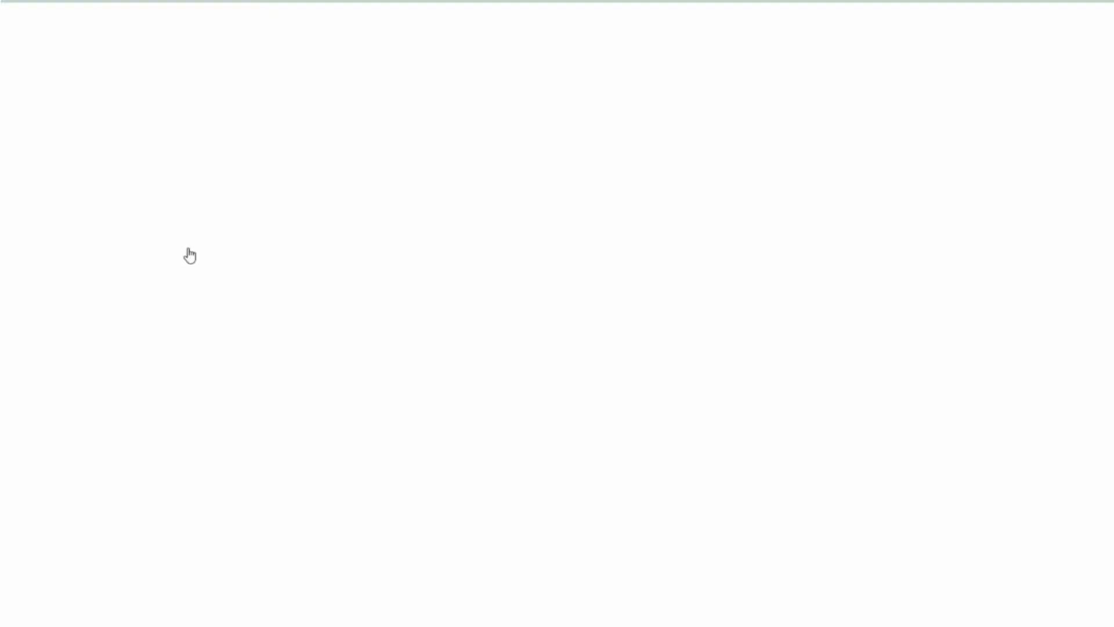
{"action": "type", "text": "Blog"}
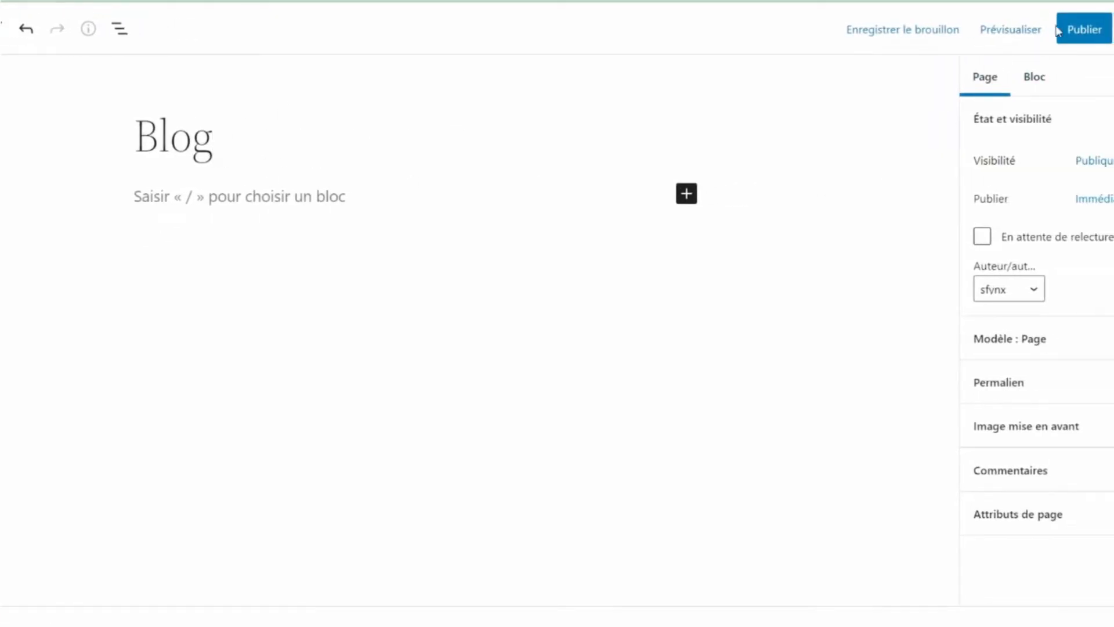
{"action": "left_click", "coordinate": [1058, 30]}
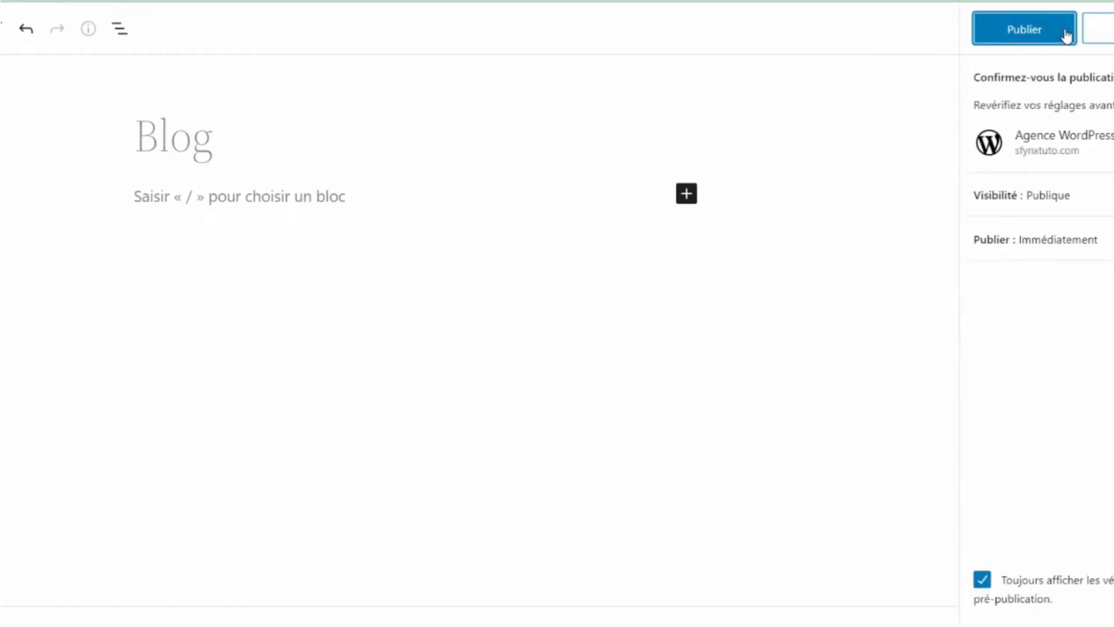
{"action": "left_click", "coordinate": [1063, 36]}
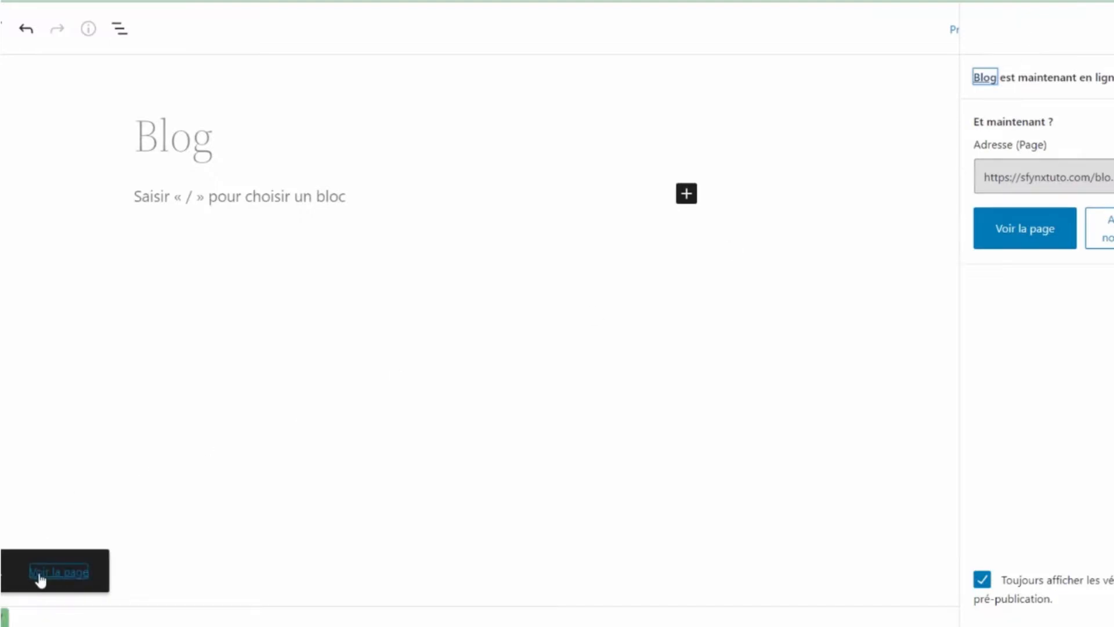
{"action": "left_click", "coordinate": [49, 574]}
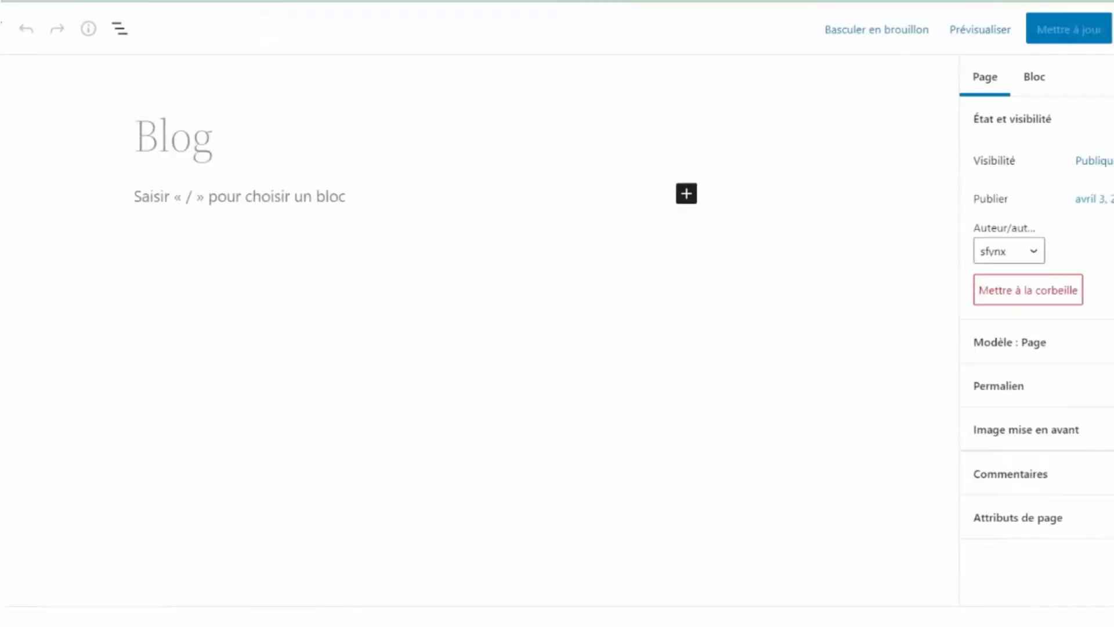
{"action": "left_click", "coordinate": [33, 43]}
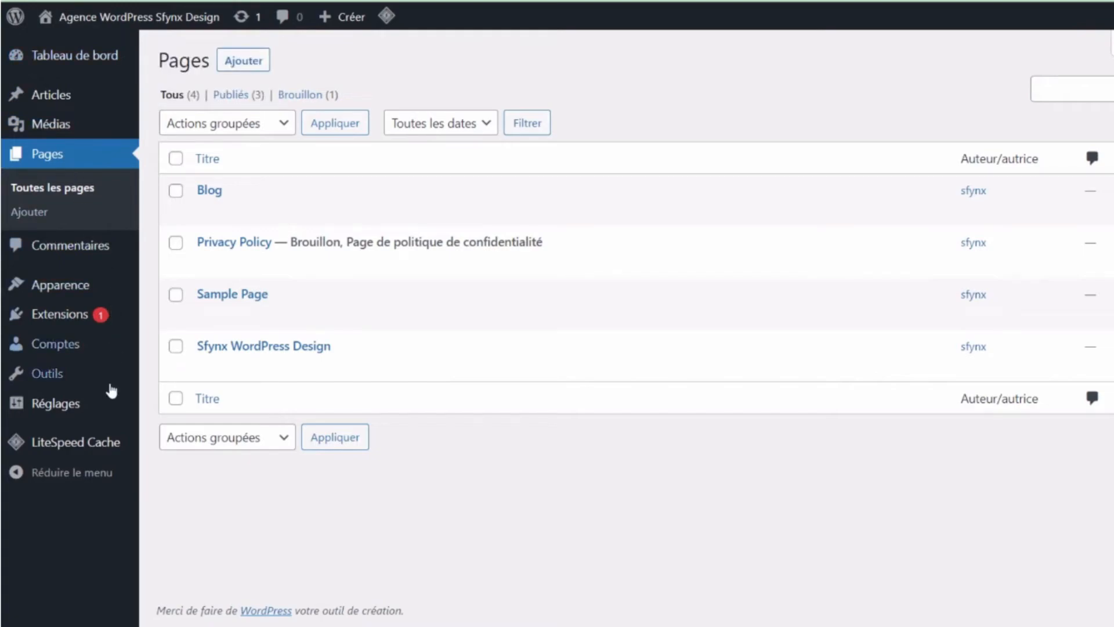
- In Réglages > Lecture, set static homepage Sfynx WordPress Design and posts page Blog, then save
{"action": "mouse_move", "coordinate": [100, 418]}
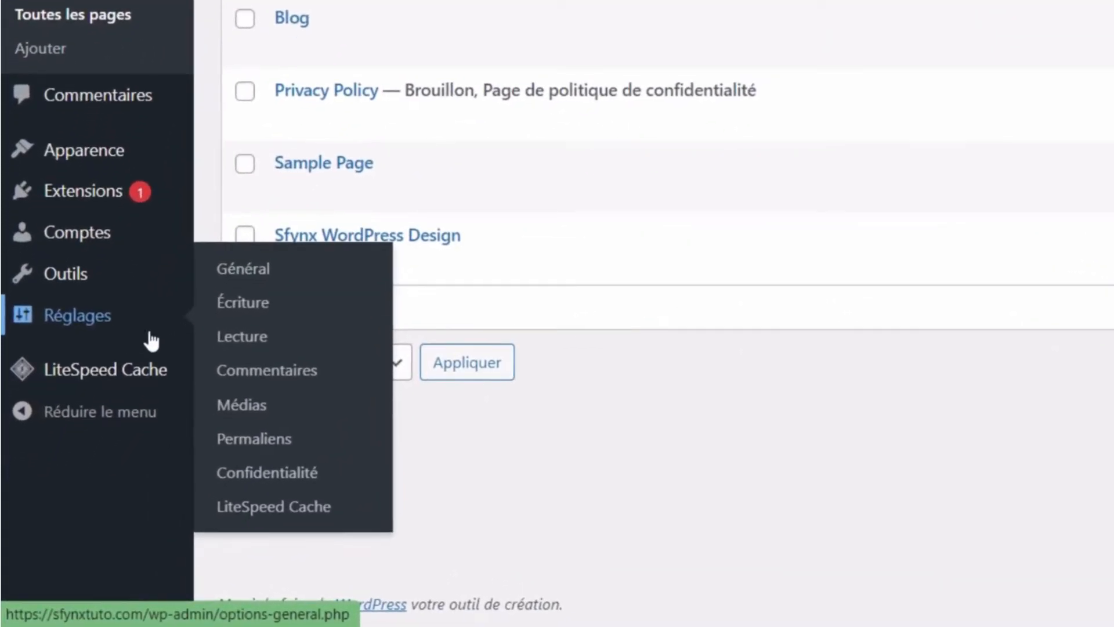
{"action": "left_click", "coordinate": [253, 353]}
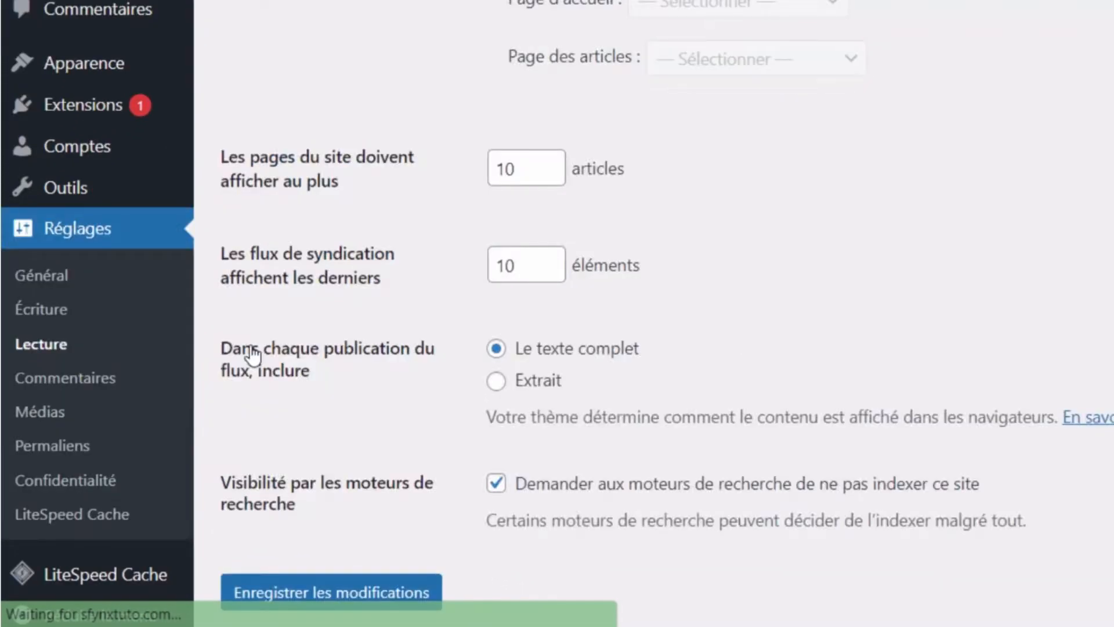
{"action": "scroll", "coordinate": [257, 388], "scroll_direction": "up", "scroll_amount": 3}
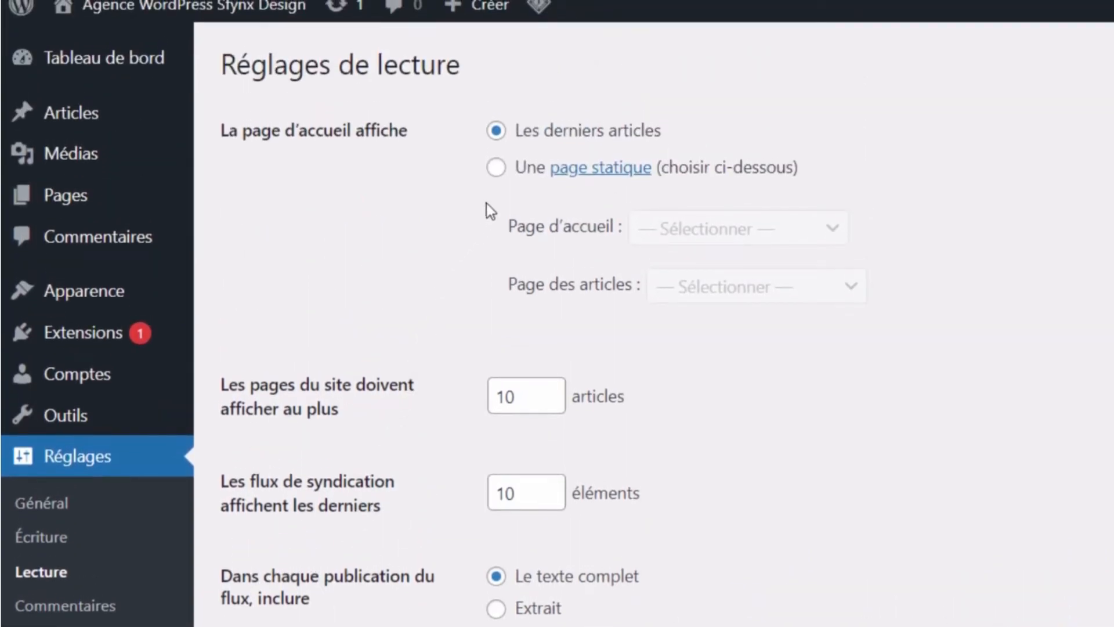
{"action": "left_click", "coordinate": [496, 167]}
{"action": "left_click", "coordinate": [689, 232]}
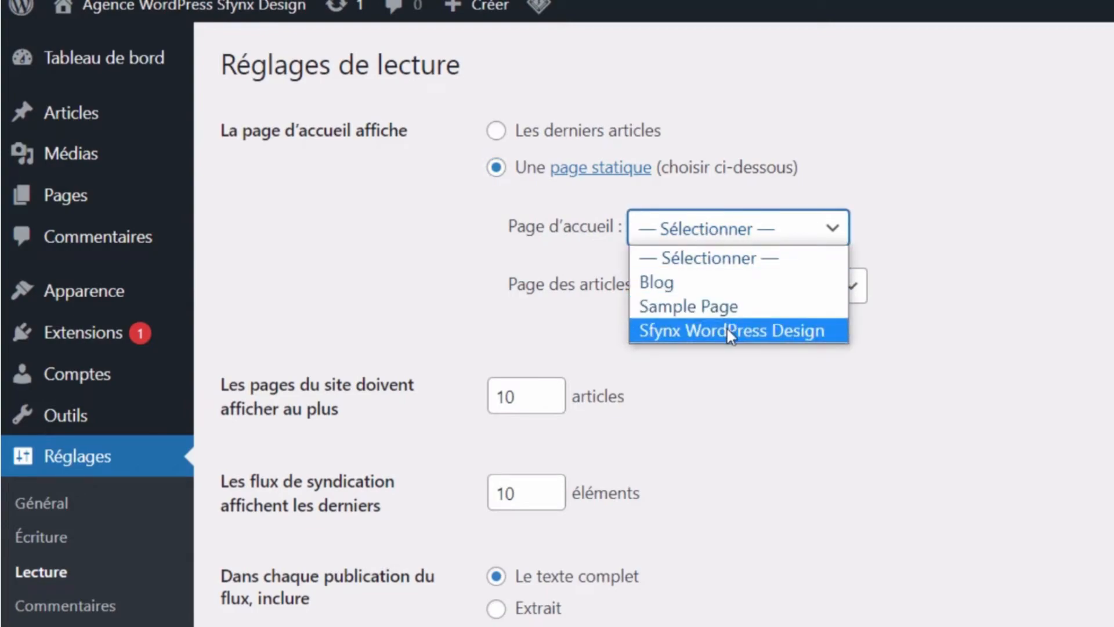
{"action": "left_click", "coordinate": [726, 328]}
{"action": "left_click", "coordinate": [738, 293]}
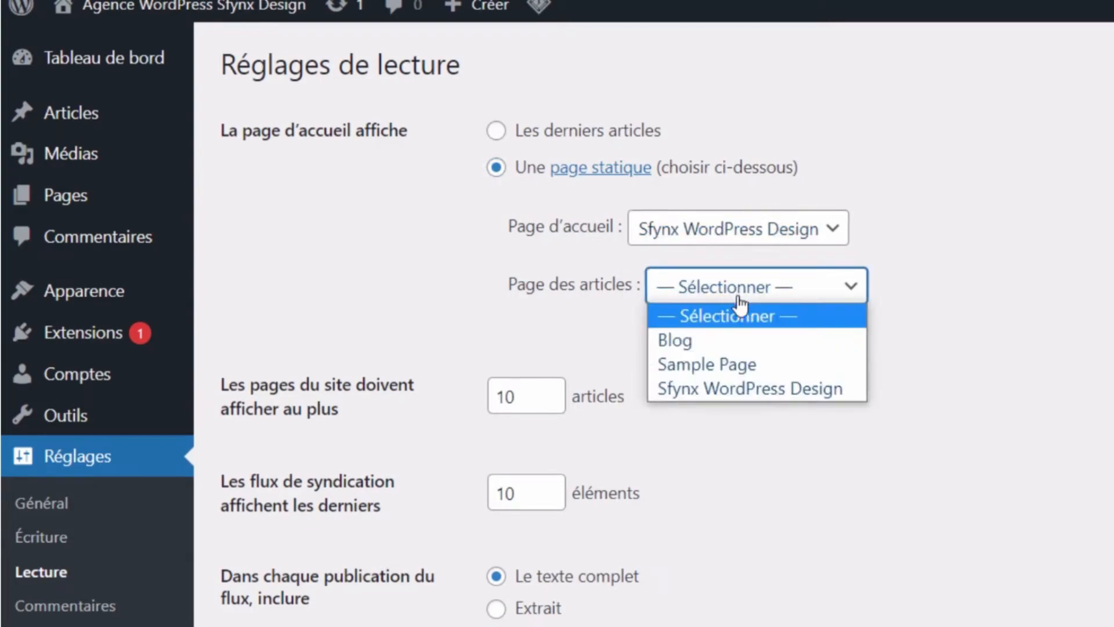
{"action": "left_click", "coordinate": [737, 340]}
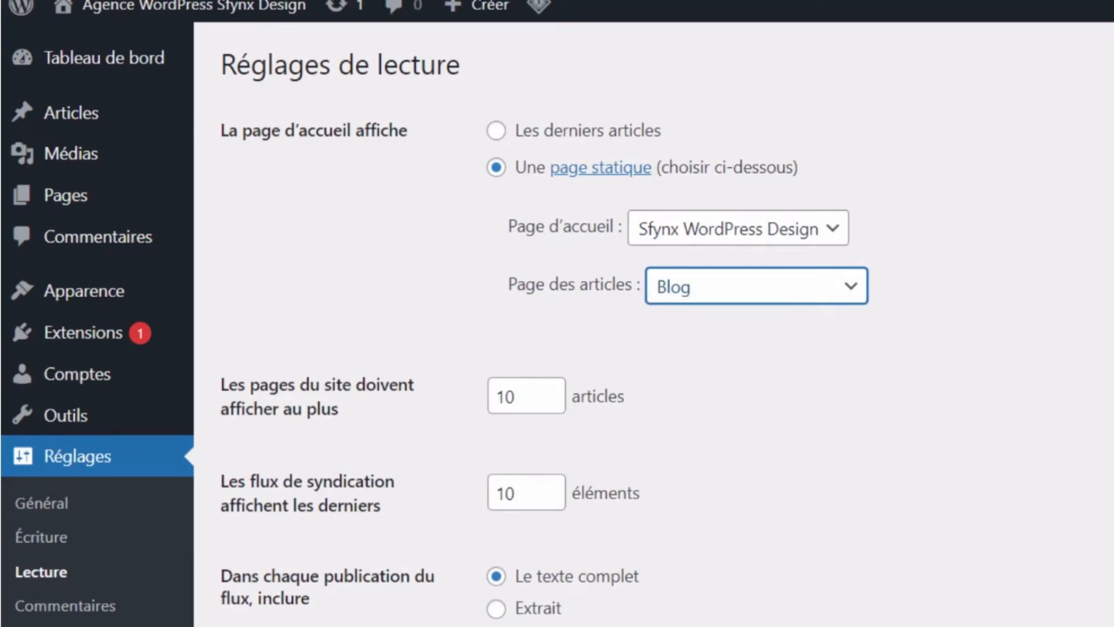
{"action": "left_click", "coordinate": [232, 602]}
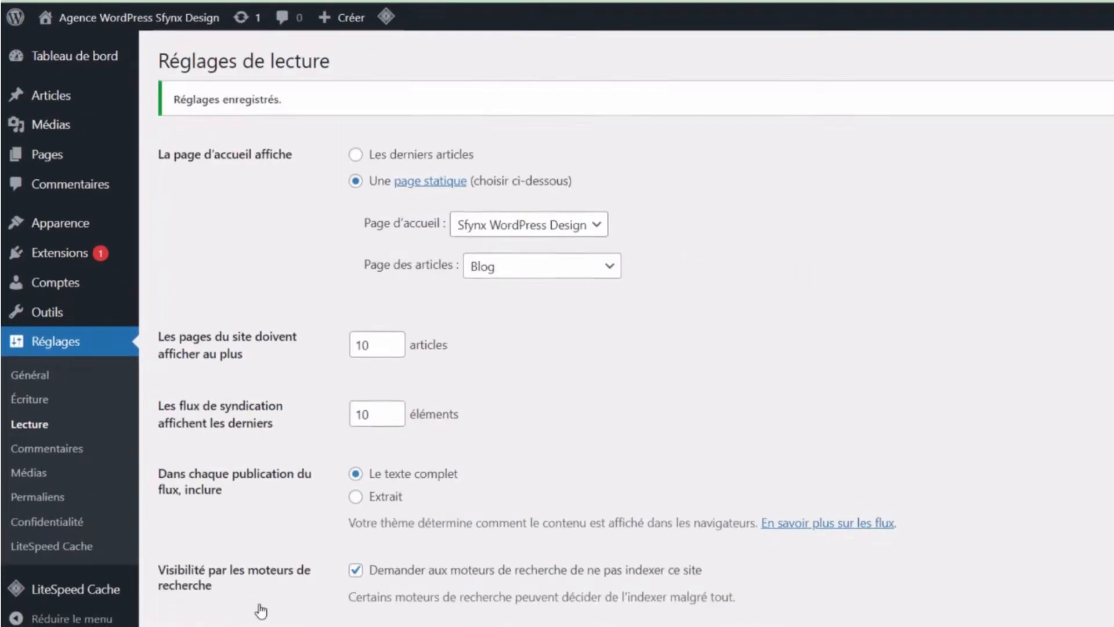
{"action": "mouse_move", "coordinate": [151, 18]}
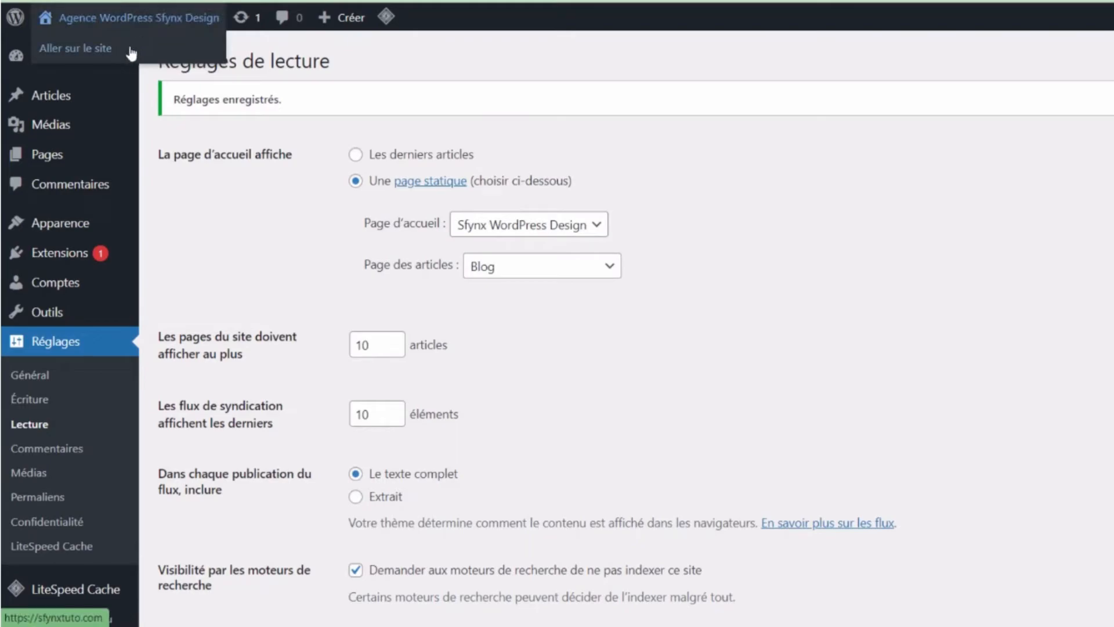
{"action": "left_click", "coordinate": [164, 56]}
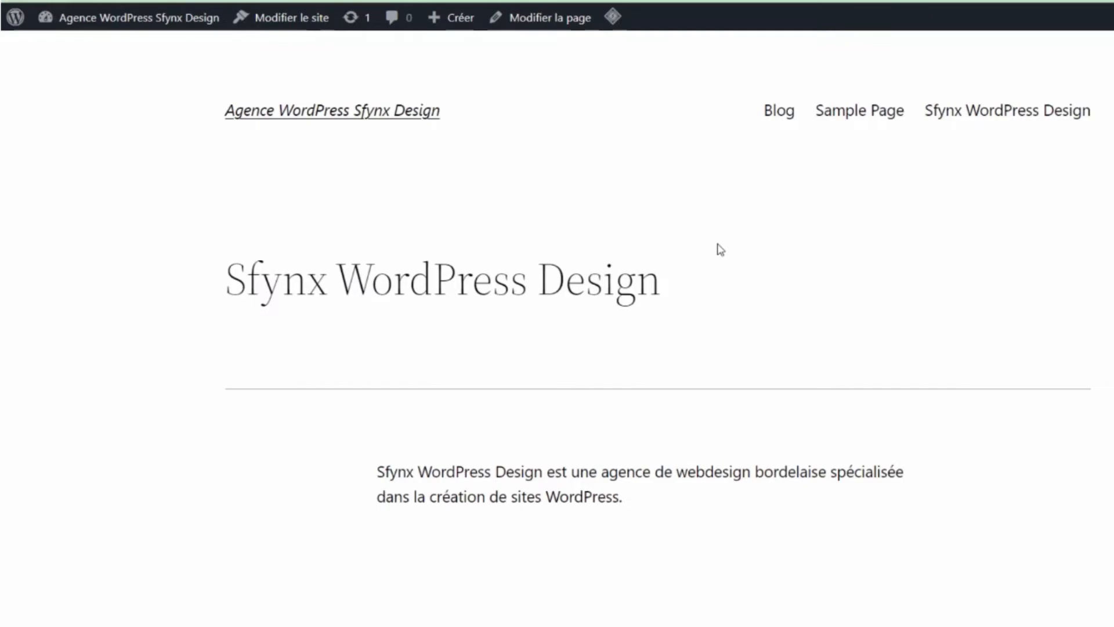
{"action": "scroll", "coordinate": [719, 249], "scroll_direction": "down", "scroll_amount": 2}
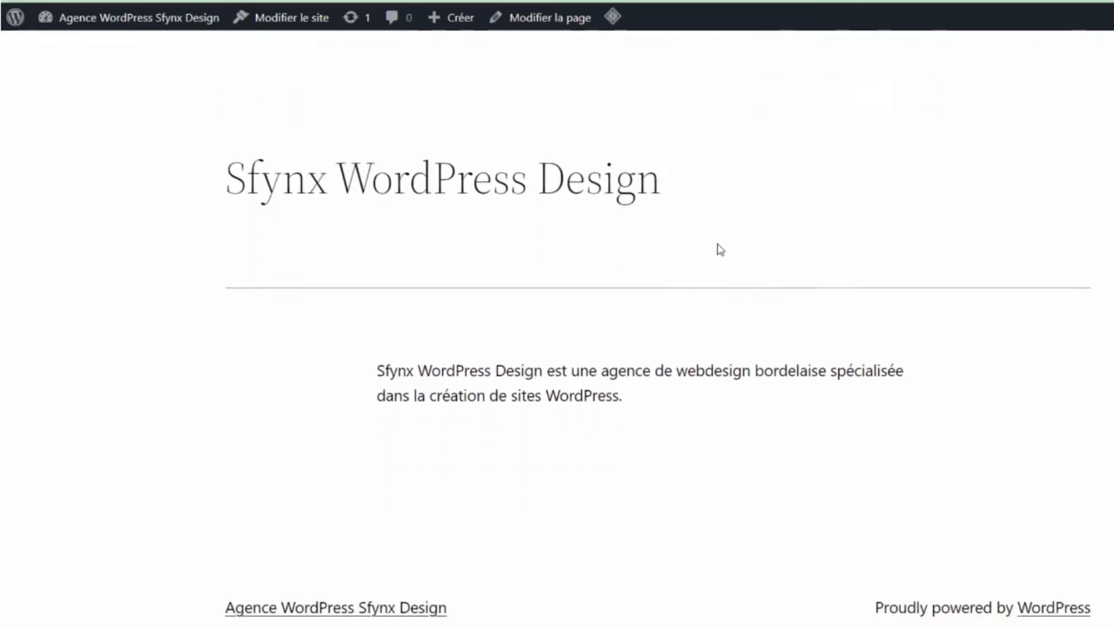
{"action": "scroll", "coordinate": [717, 248], "scroll_direction": "up", "scroll_amount": 2}
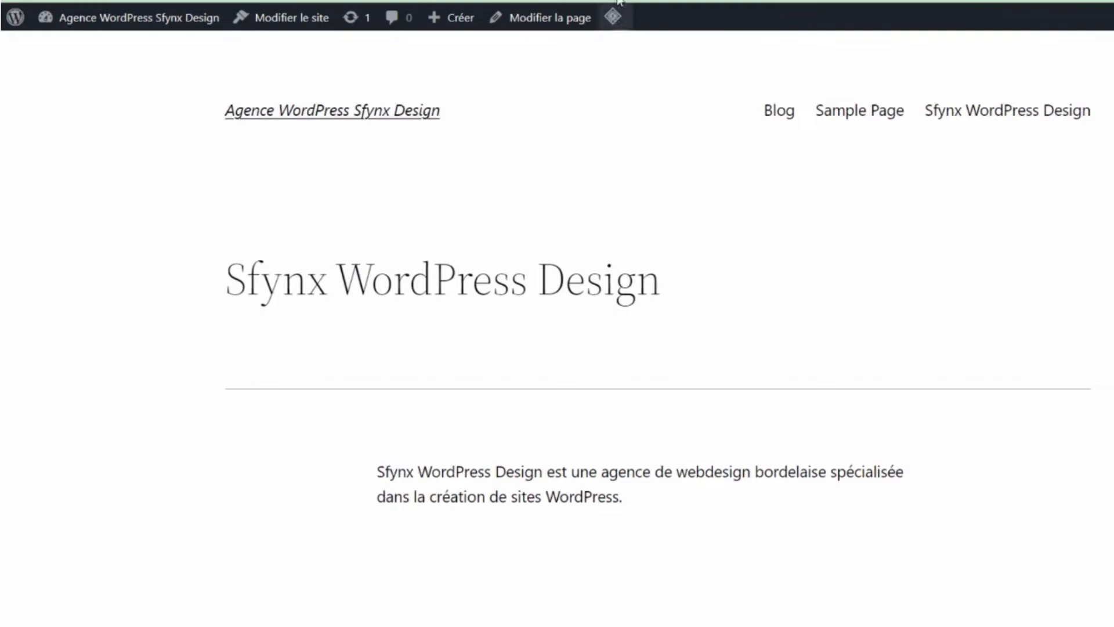
{"action": "key", "text": "ctrl+Tab"}
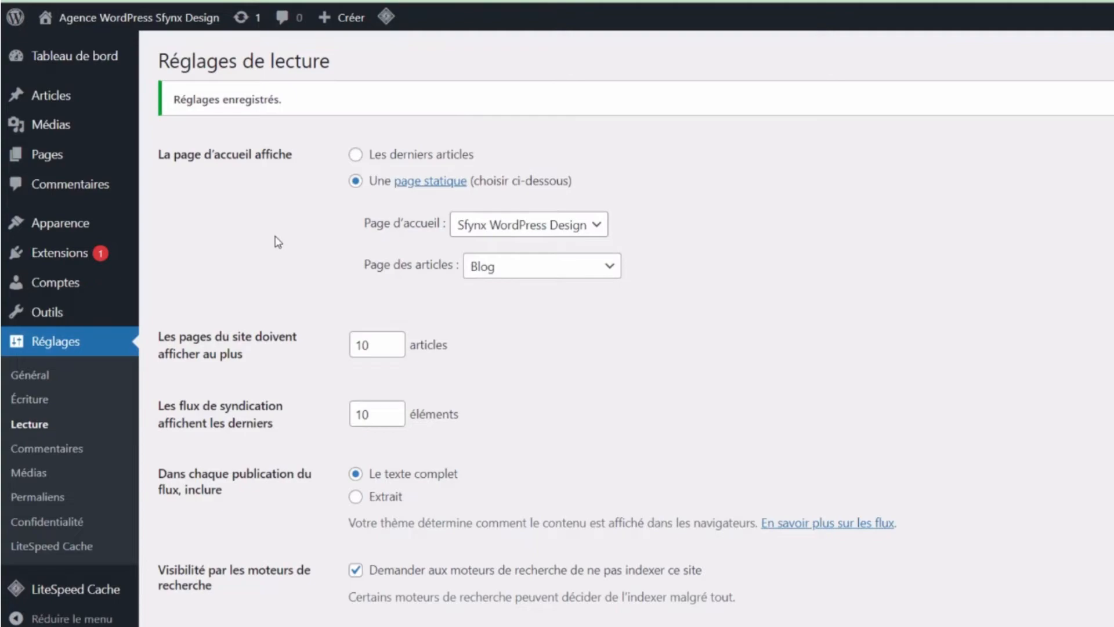
- Activate the Twenty Twenty-One theme from Apparence > Thèmes
{"action": "mouse_move", "coordinate": [116, 224]}
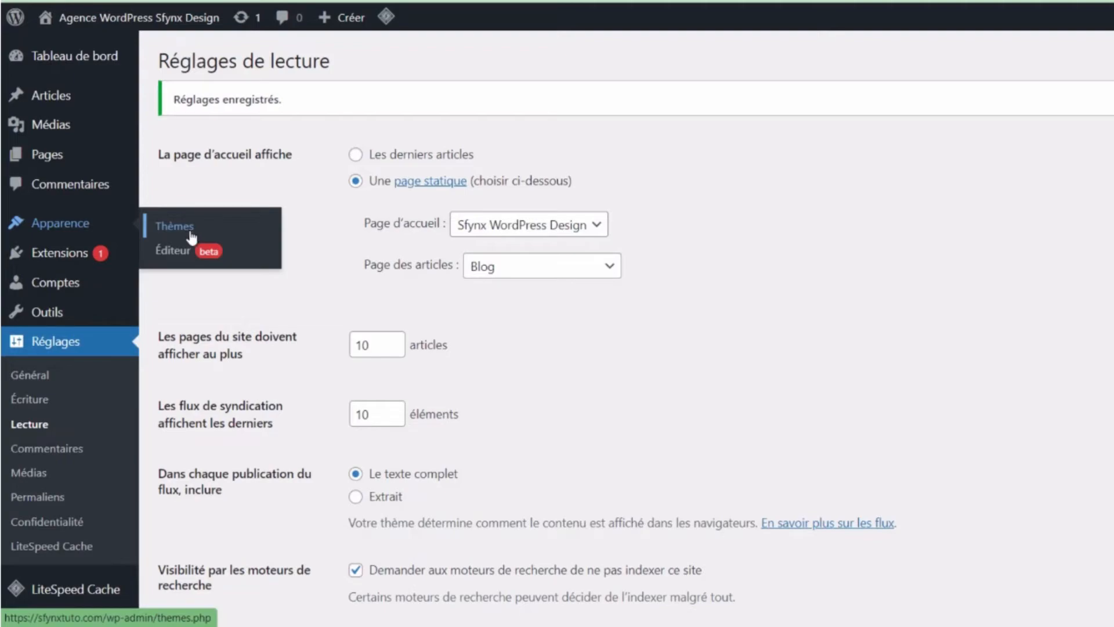
{"action": "left_click", "coordinate": [191, 235]}
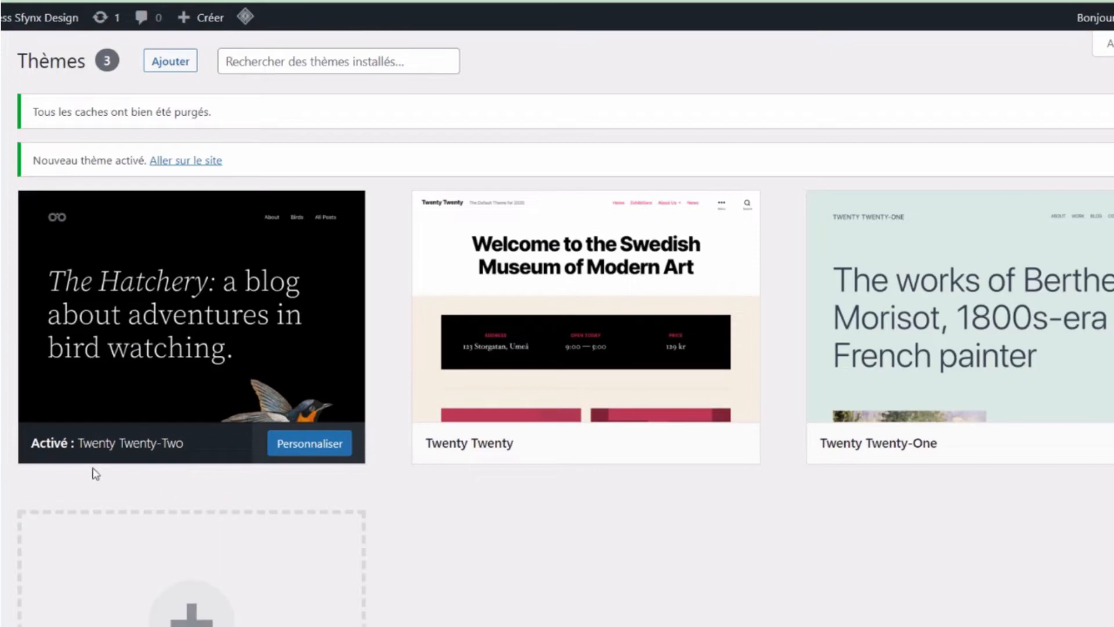
{"action": "mouse_move", "coordinate": [110, 464]}
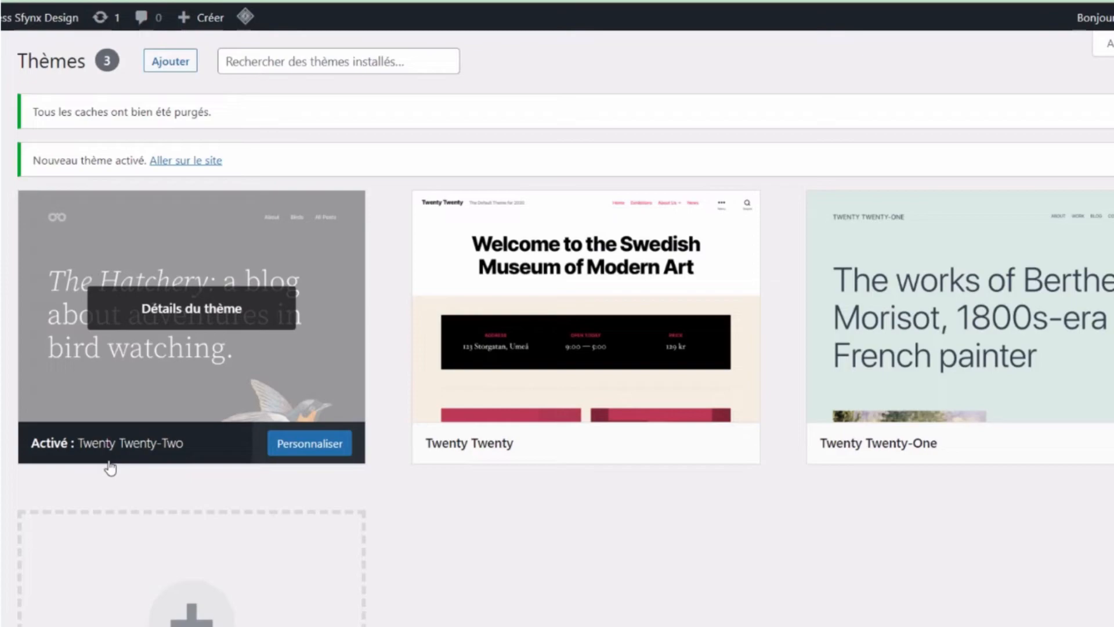
{"action": "mouse_move", "coordinate": [967, 459]}
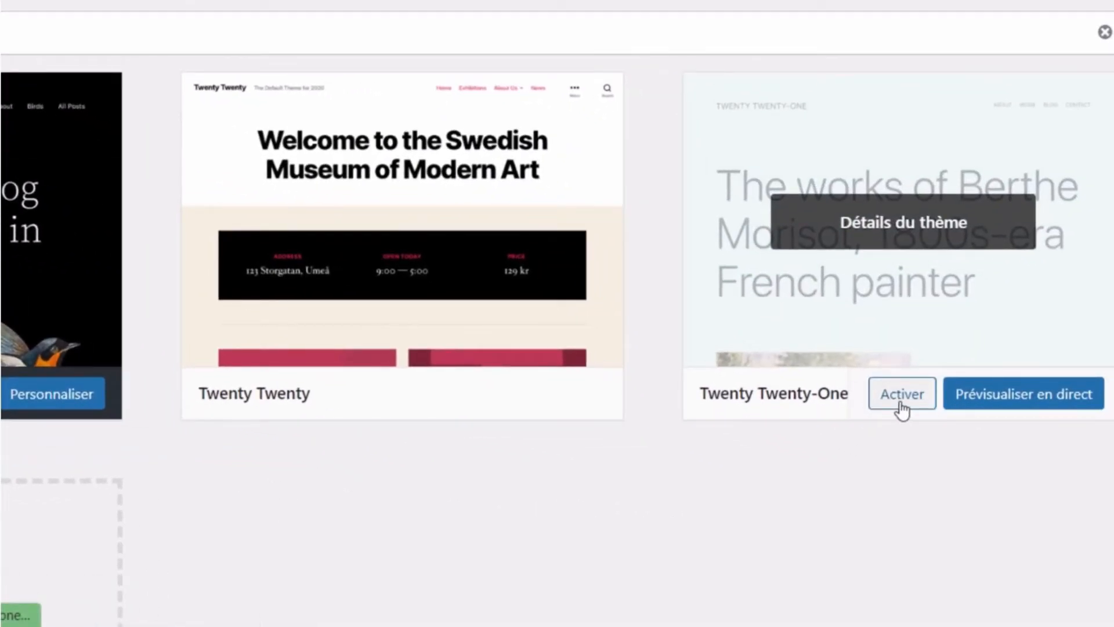
{"action": "left_click", "coordinate": [903, 406]}
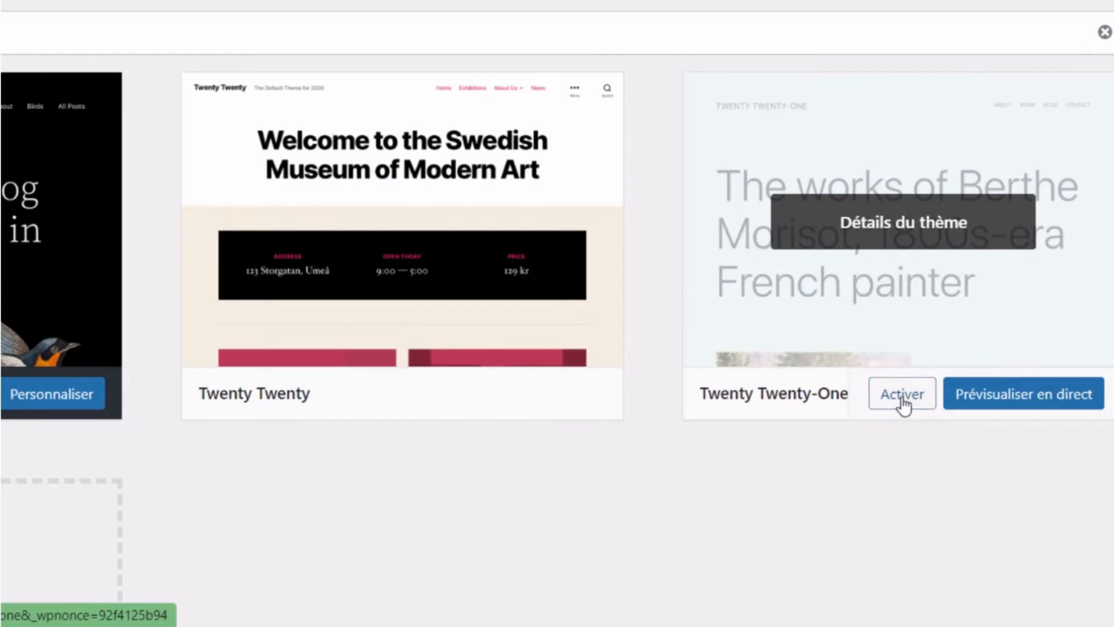
{"action": "left_click", "coordinate": [903, 406]}
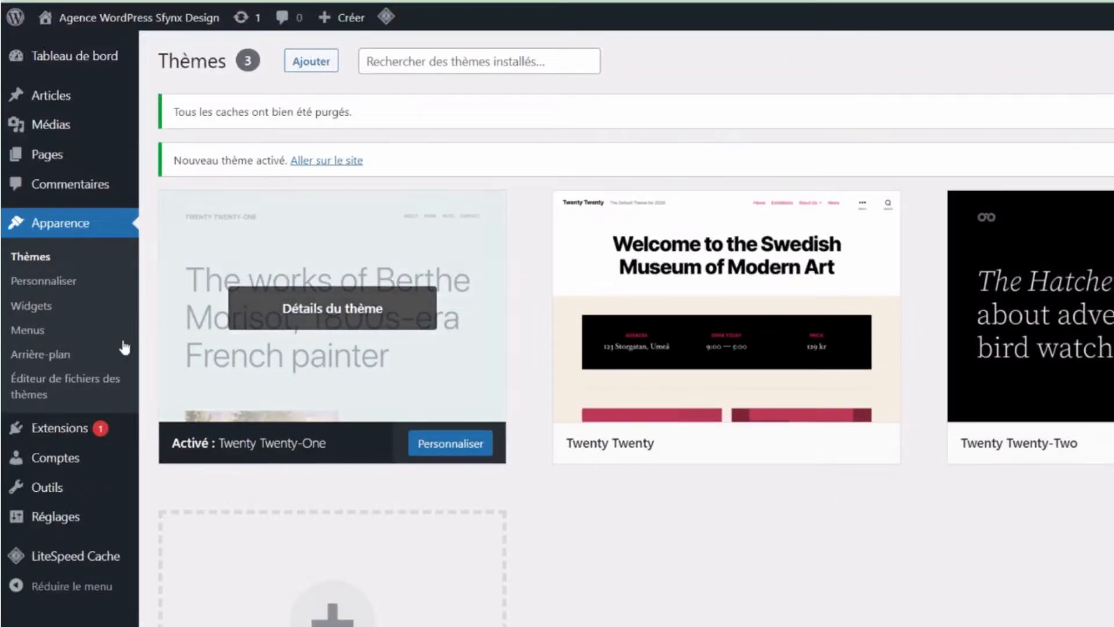
- Create a menu named 'Principal' assigned to the Menu principal location
{"action": "left_click", "coordinate": [40, 335]}
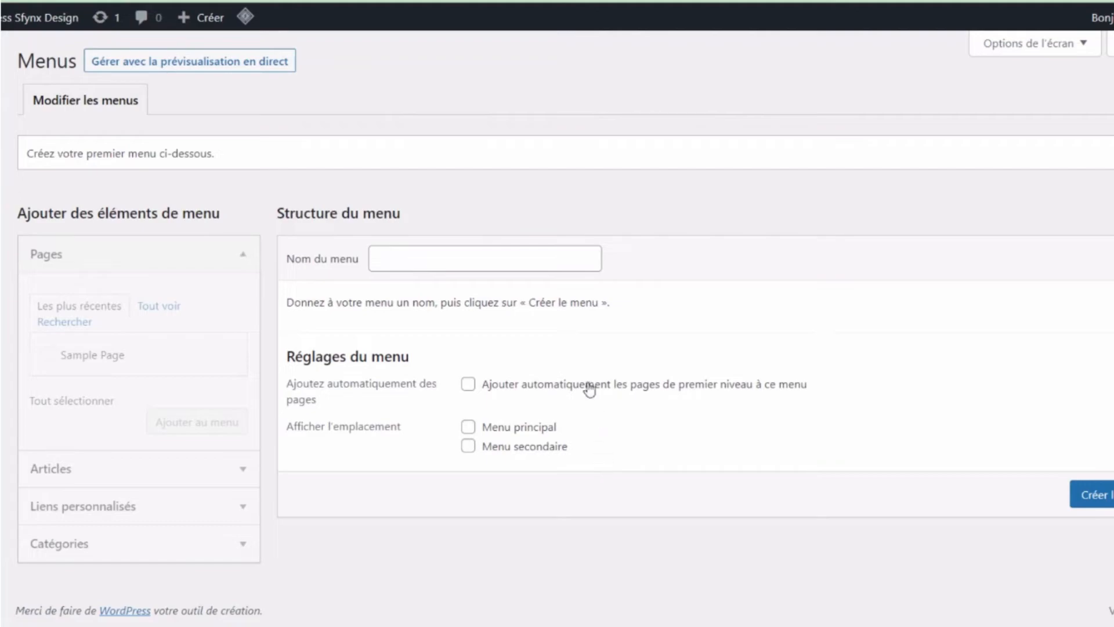
{"action": "left_click", "coordinate": [547, 263]}
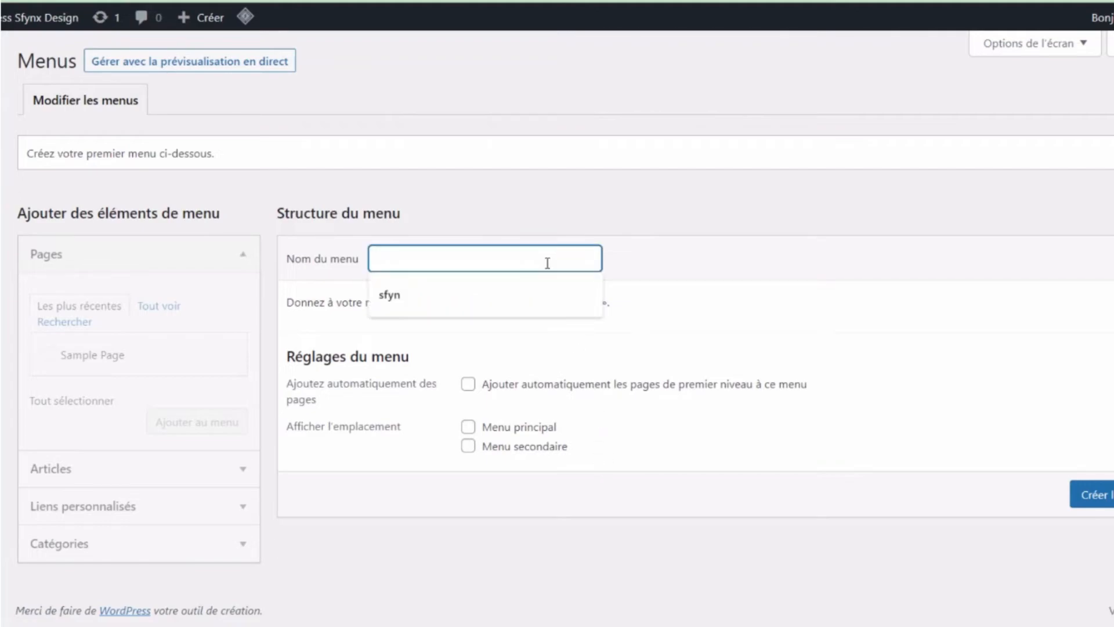
{"action": "left_click", "coordinate": [701, 279]}
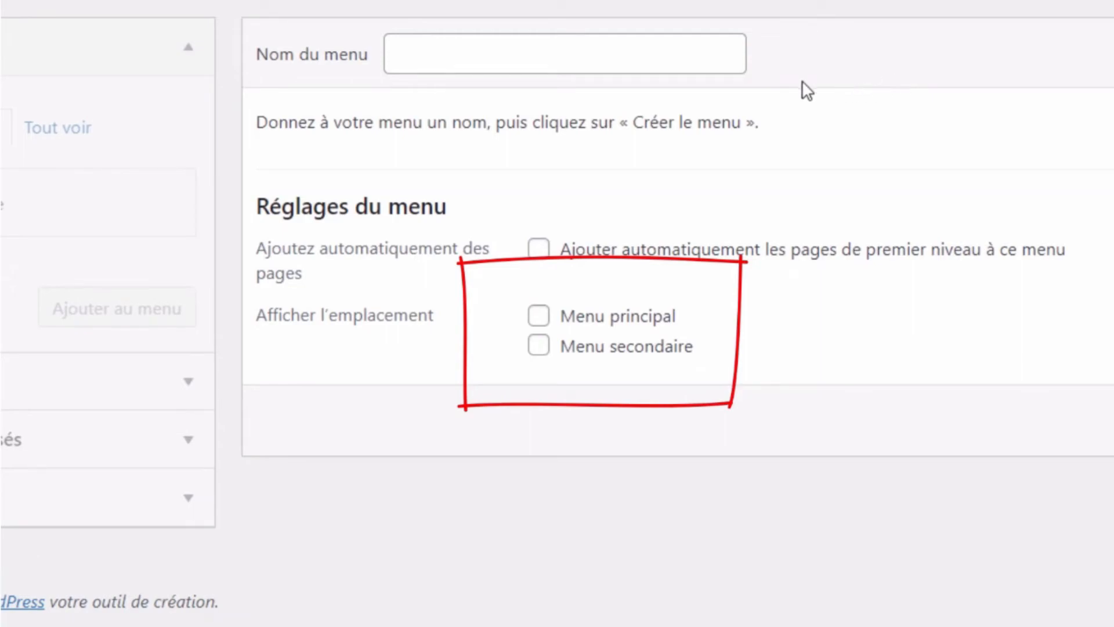
{"action": "left_click", "coordinate": [677, 67]}
{"action": "type", "text": "Princi"}
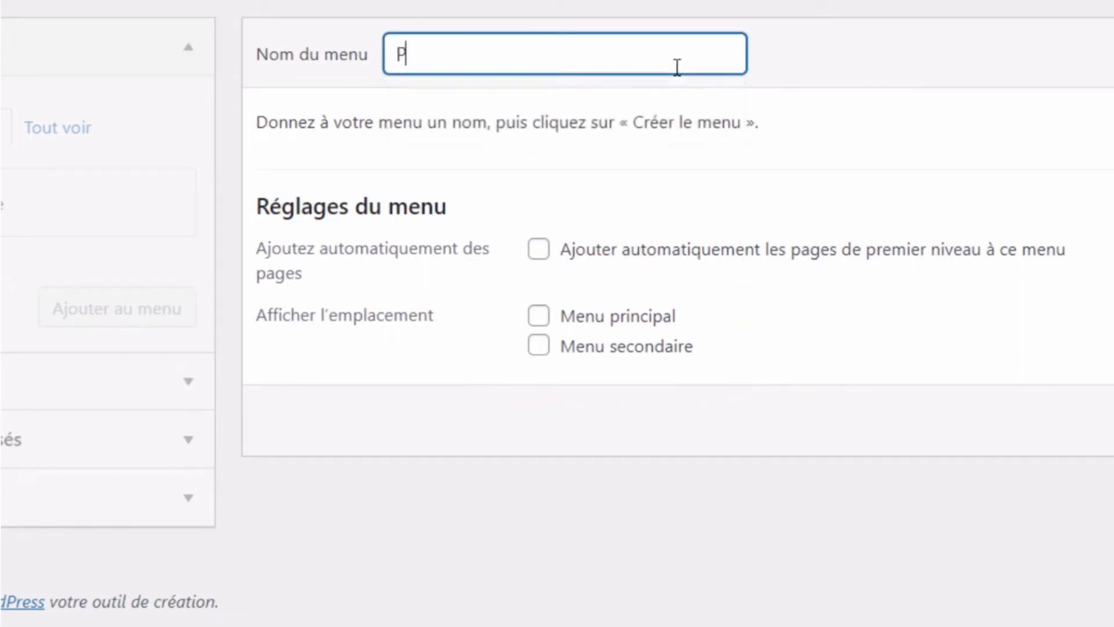
{"action": "type", "text": "pal"}
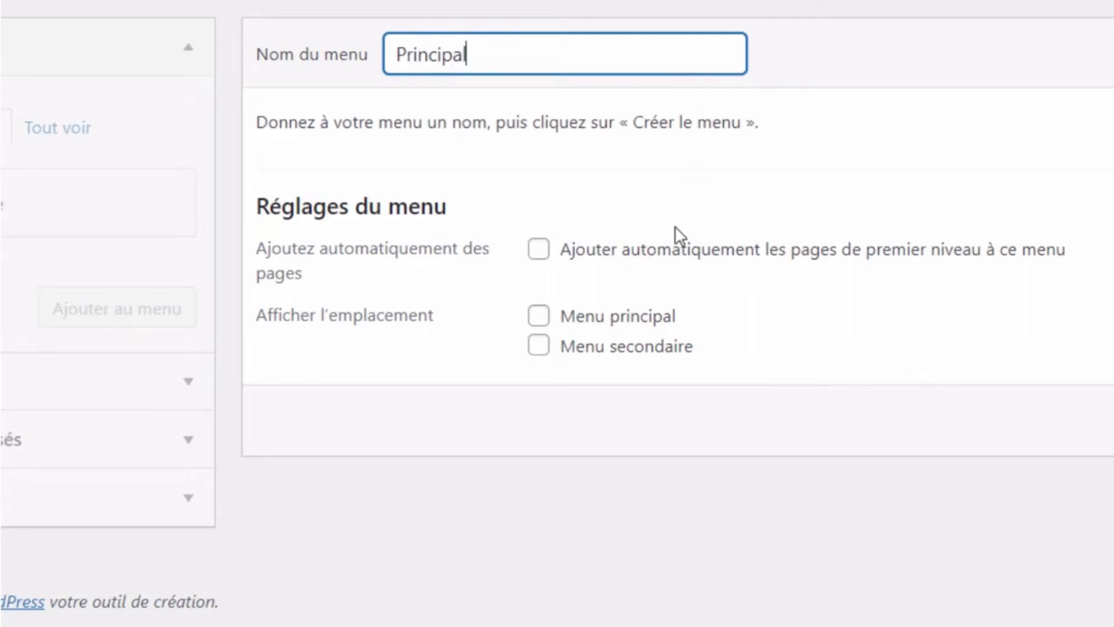
{"action": "left_click", "coordinate": [631, 320]}
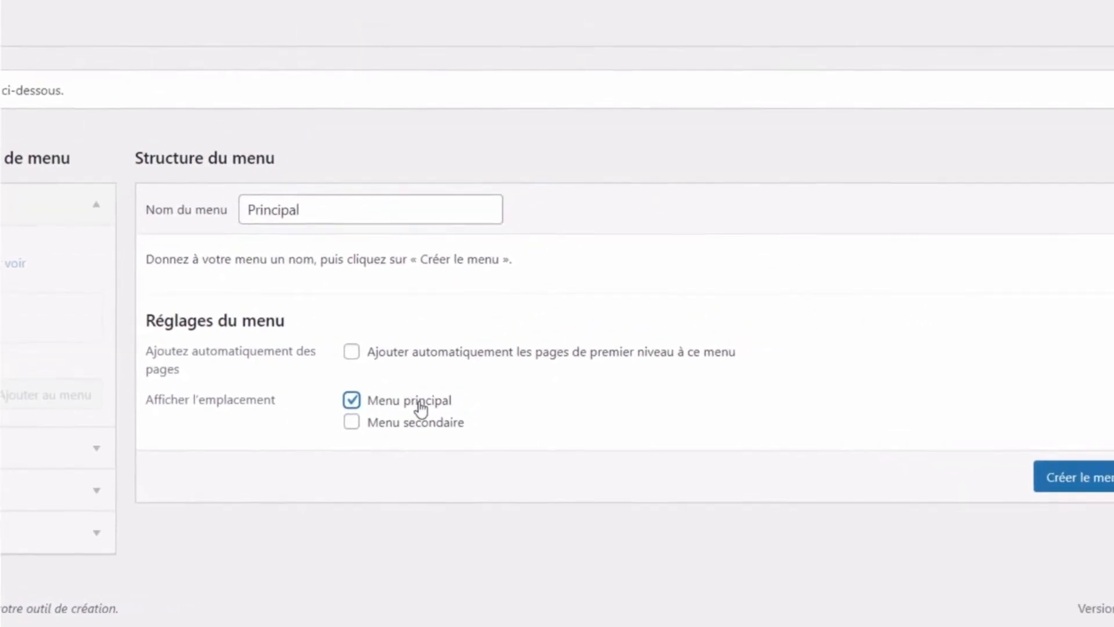
{"action": "left_click", "coordinate": [1097, 492]}
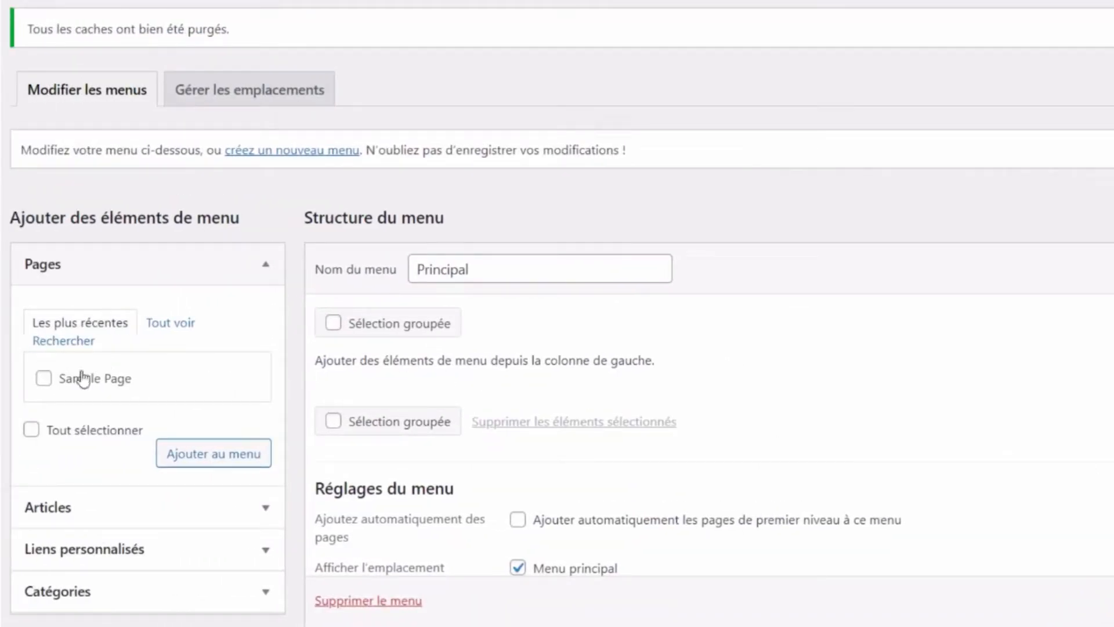
- Add the Sfynx WordPress Design and Blog pages to the menu and rearrange their order
{"action": "left_click", "coordinate": [172, 329]}
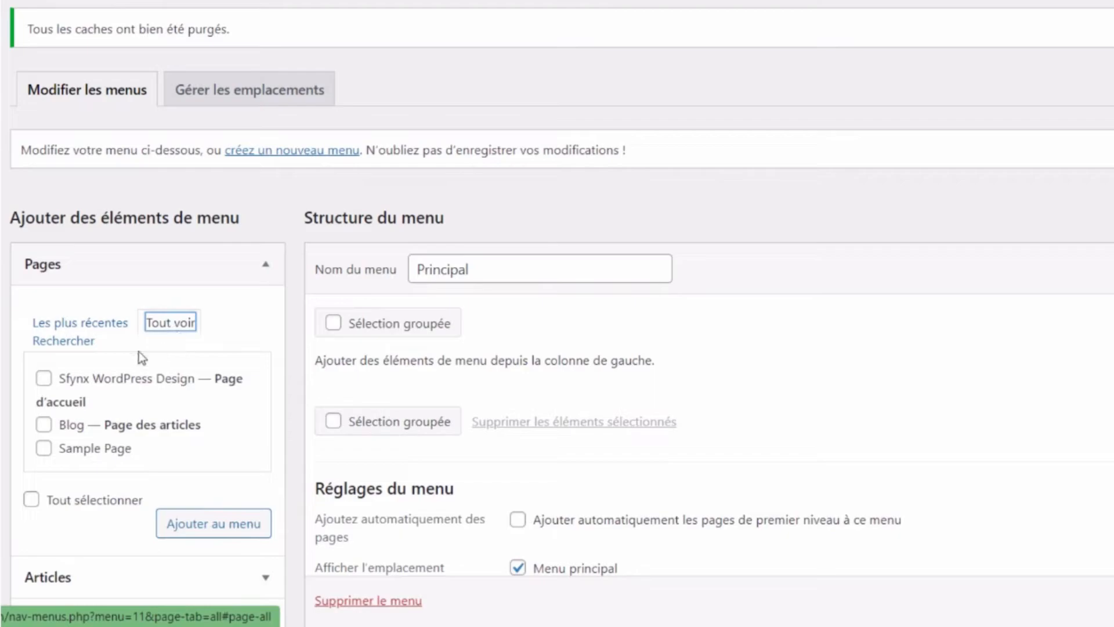
{"action": "left_click", "coordinate": [44, 378]}
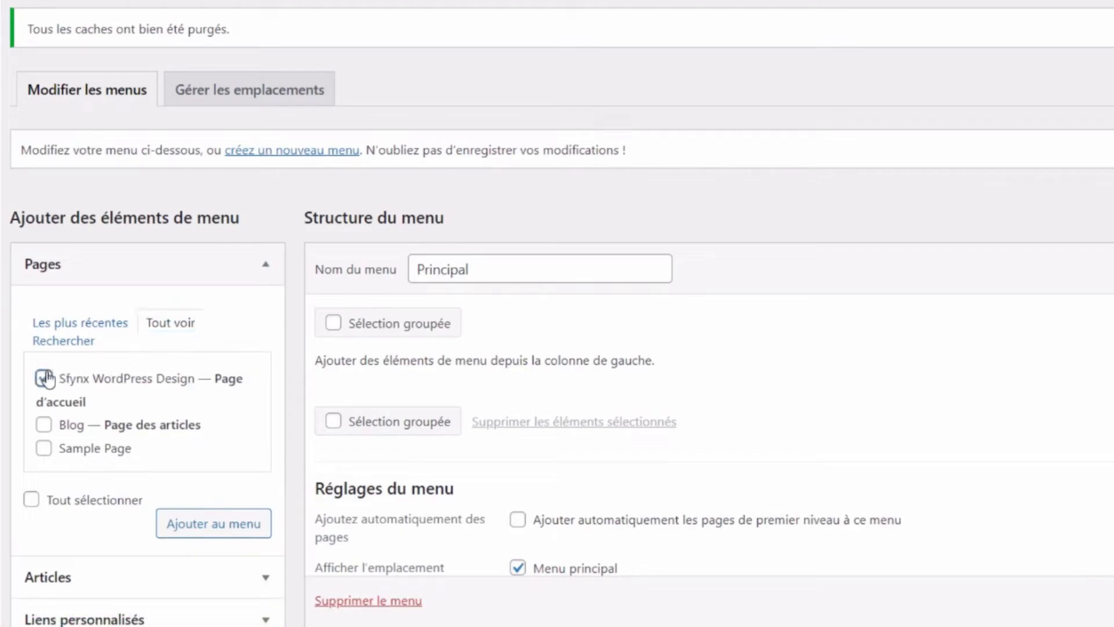
{"action": "left_click", "coordinate": [43, 425]}
{"action": "left_click", "coordinate": [198, 528]}
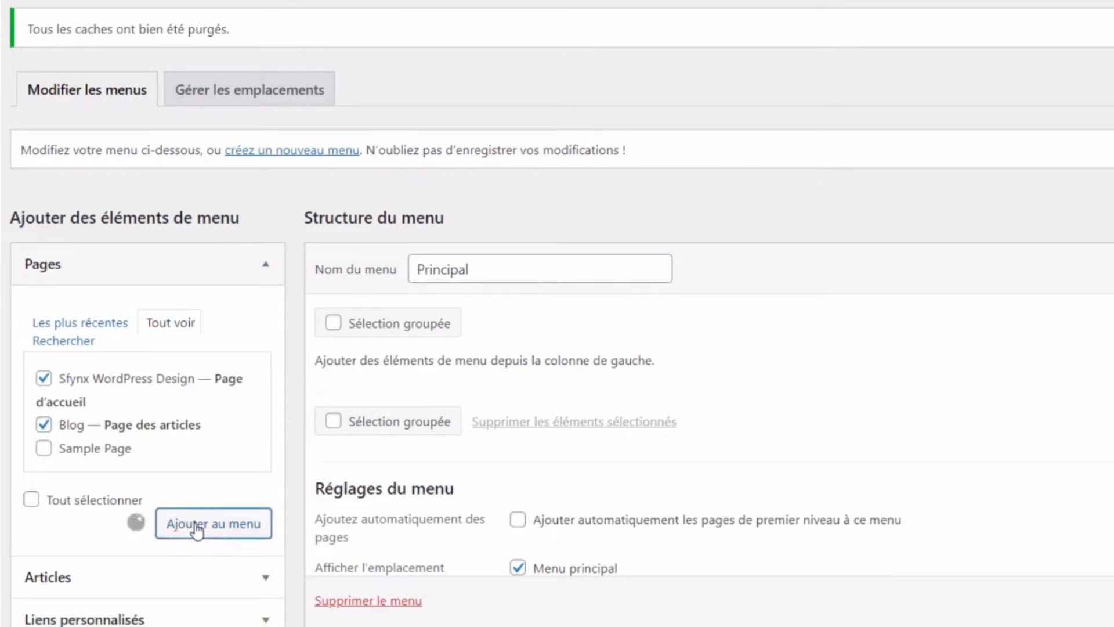
{"action": "left_click_drag", "start_coordinate": [677, 430], "coordinate": [667, 407]}
{"action": "left_click_drag", "start_coordinate": [652, 462], "coordinate": [726, 461]}
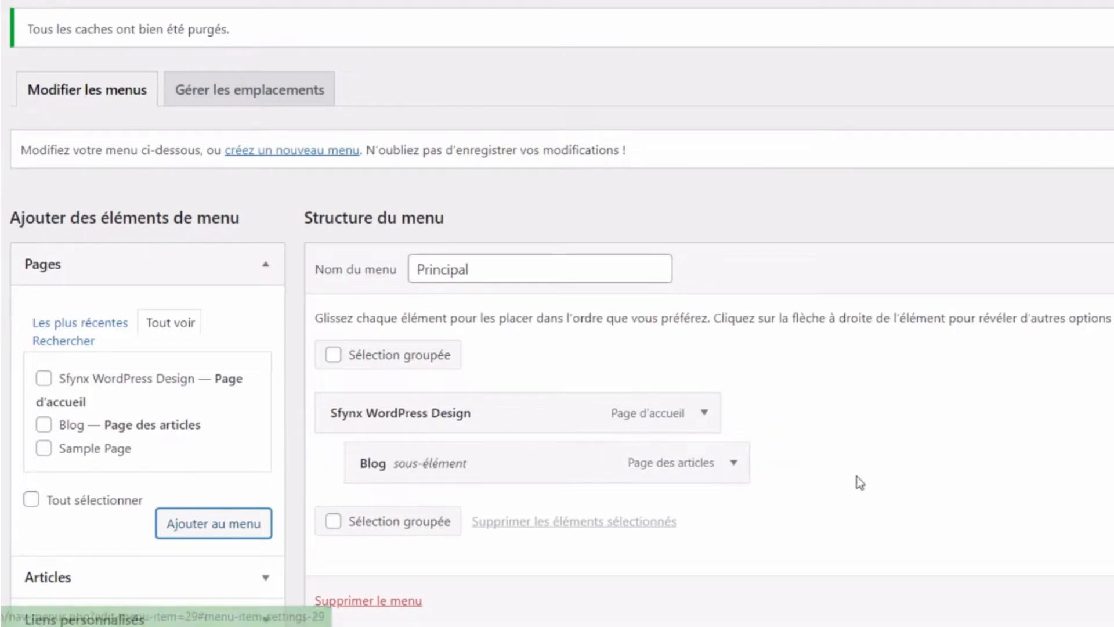
- Save the Principal menu and glance at the screen display options
{"action": "scroll", "coordinate": [861, 481], "scroll_direction": "down", "scroll_amount": 2}
{"action": "mouse_move", "coordinate": [677, 367]}
{"action": "left_mouse_down"}
{"action": "mouse_move", "coordinate": [663, 365]}
{"action": "mouse_move", "coordinate": [677, 365]}
{"action": "left_mouse_up"}
{"action": "scroll", "coordinate": [876, 402], "scroll_direction": "down", "scroll_amount": 2}
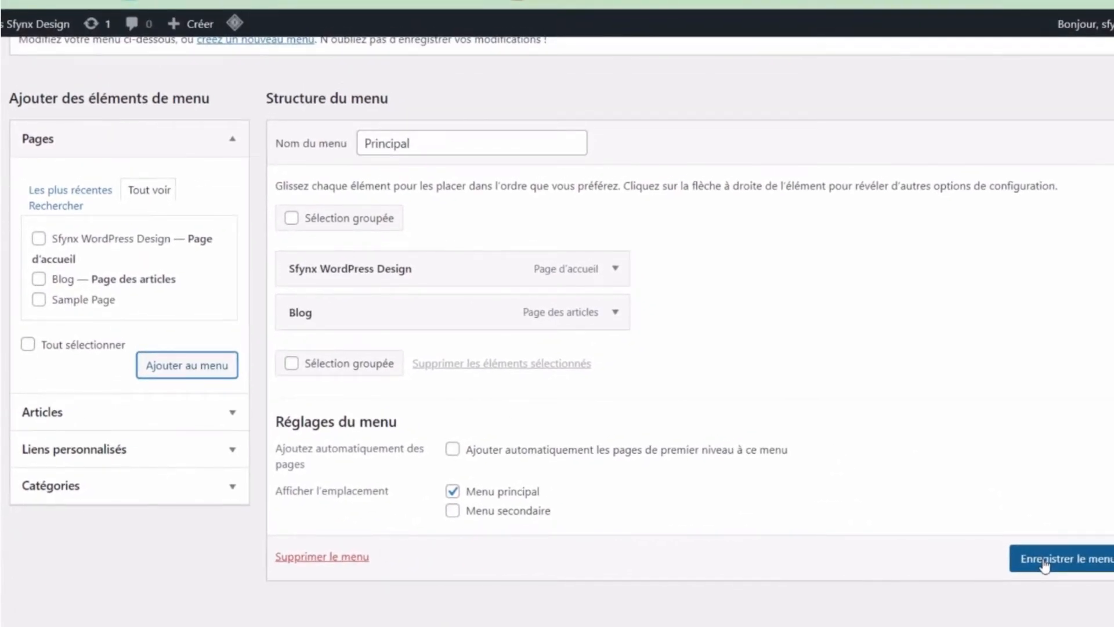
{"action": "left_click", "coordinate": [1045, 563]}
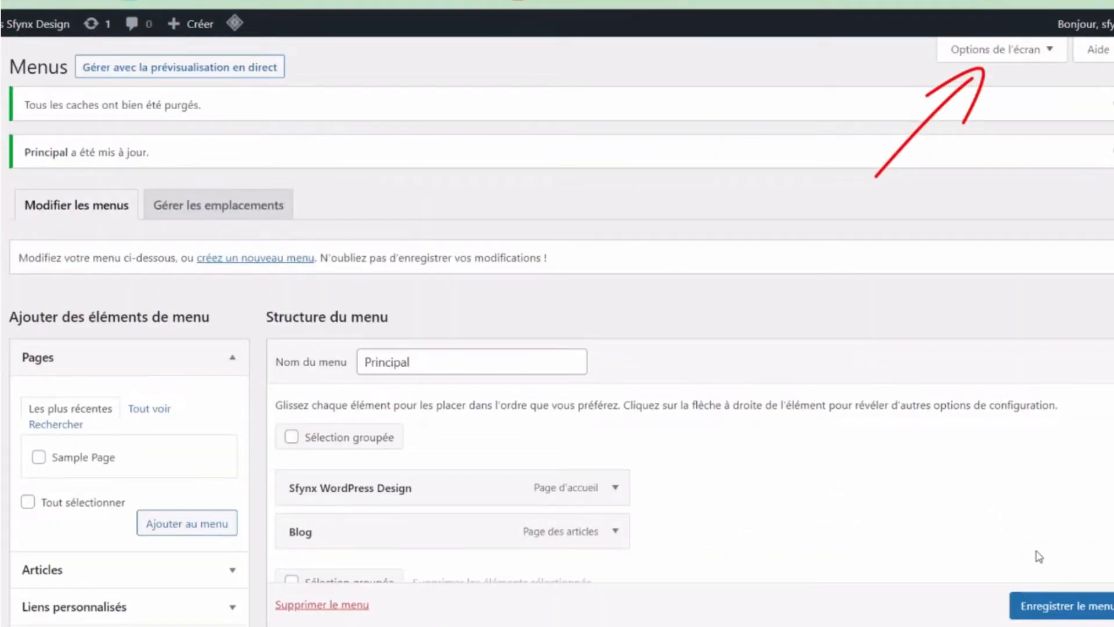
{"action": "left_click", "coordinate": [1054, 53]}
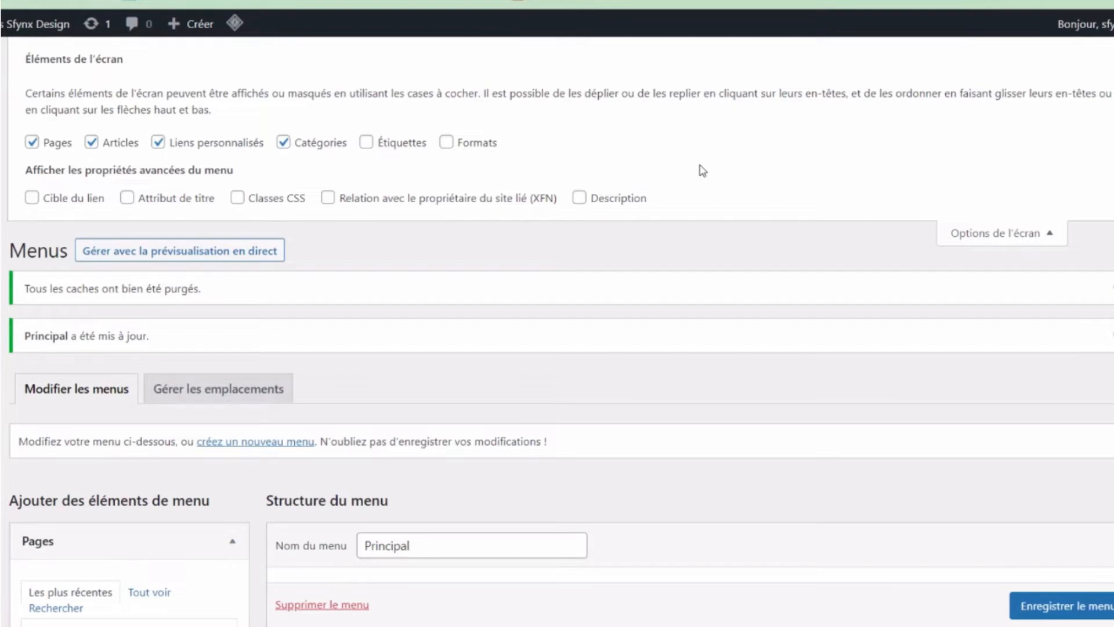
{"action": "left_click", "coordinate": [1026, 606]}
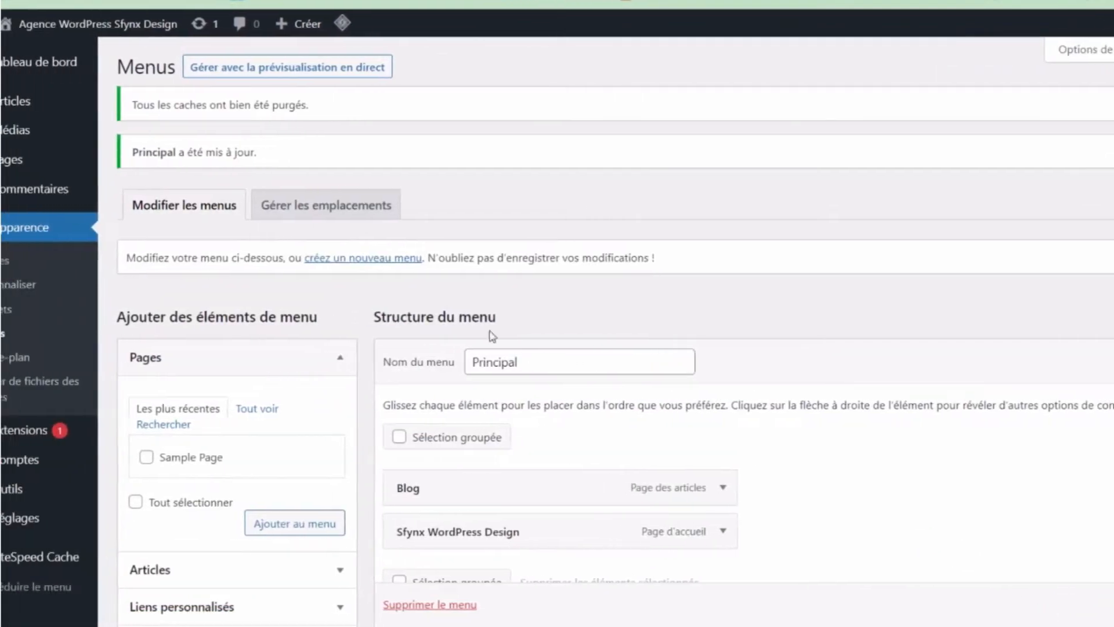
- View the live sfynxtuto.com site through 'Aller sur le site' in the admin bar
{"action": "mouse_move", "coordinate": [116, 24]}
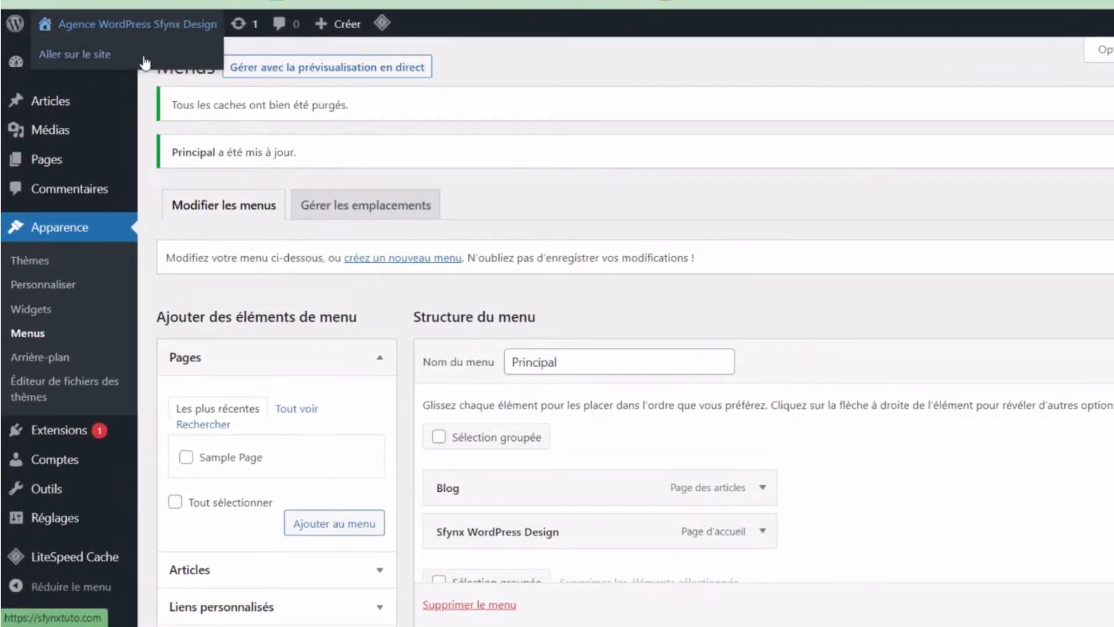
{"action": "left_click", "coordinate": [145, 58]}
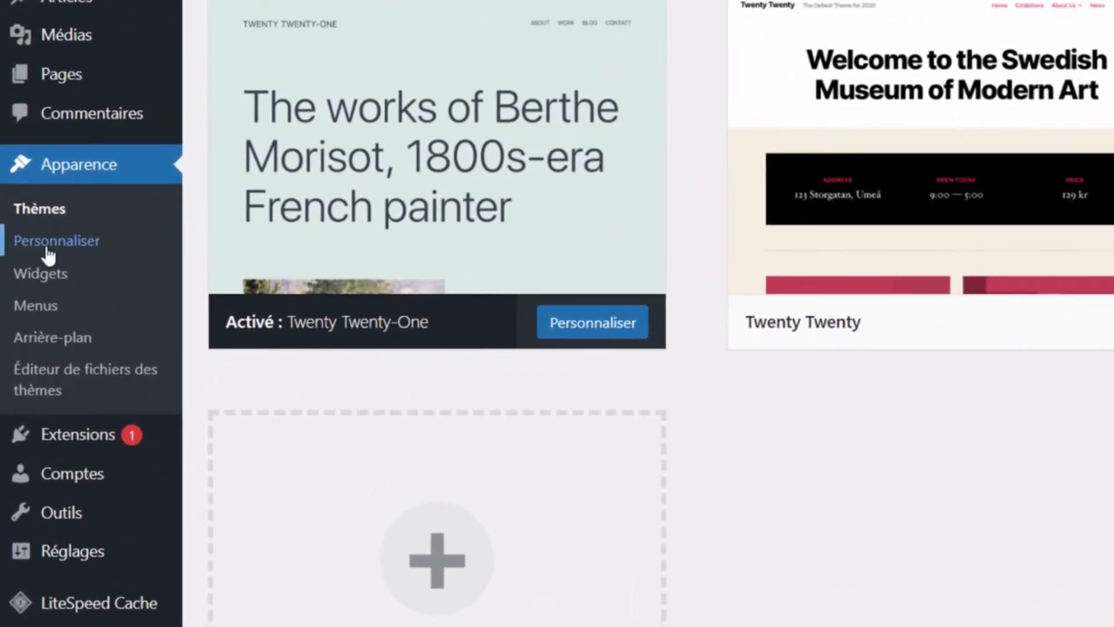
- Open the Twenty Twenty-One customizer and its Identité du site section
{"action": "left_click", "coordinate": [48, 254]}
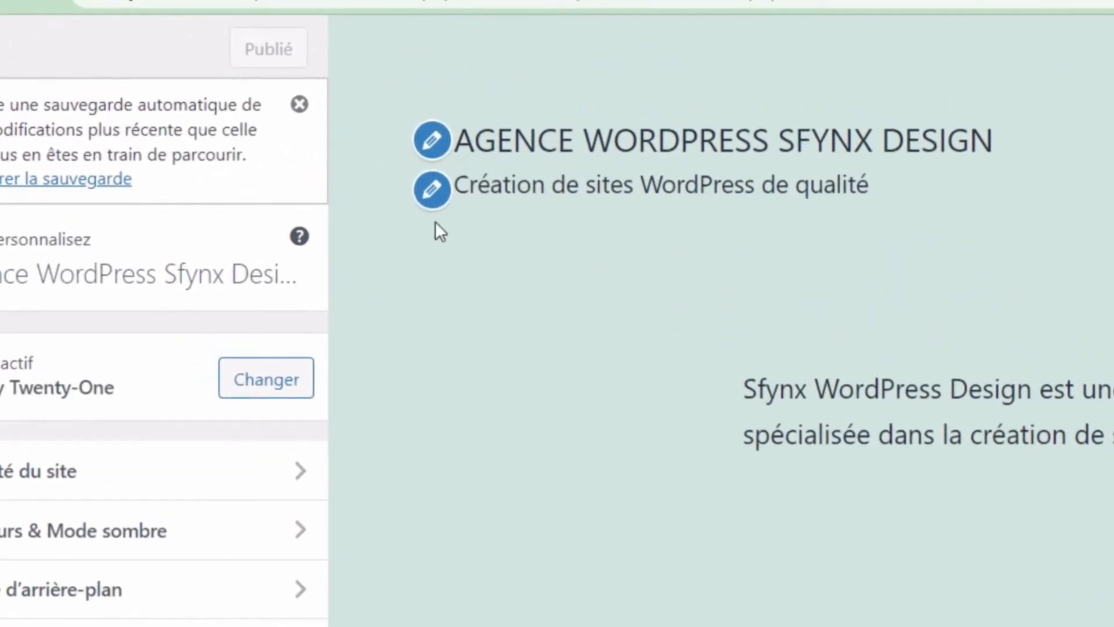
{"action": "left_click", "coordinate": [432, 190]}
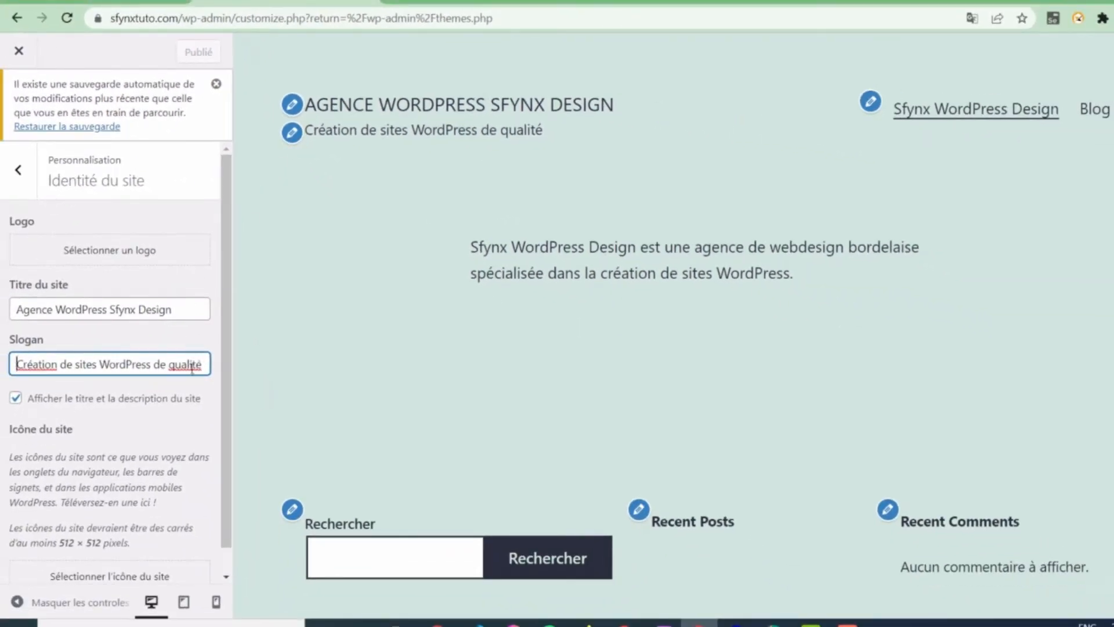
{"action": "left_click", "coordinate": [18, 170]}
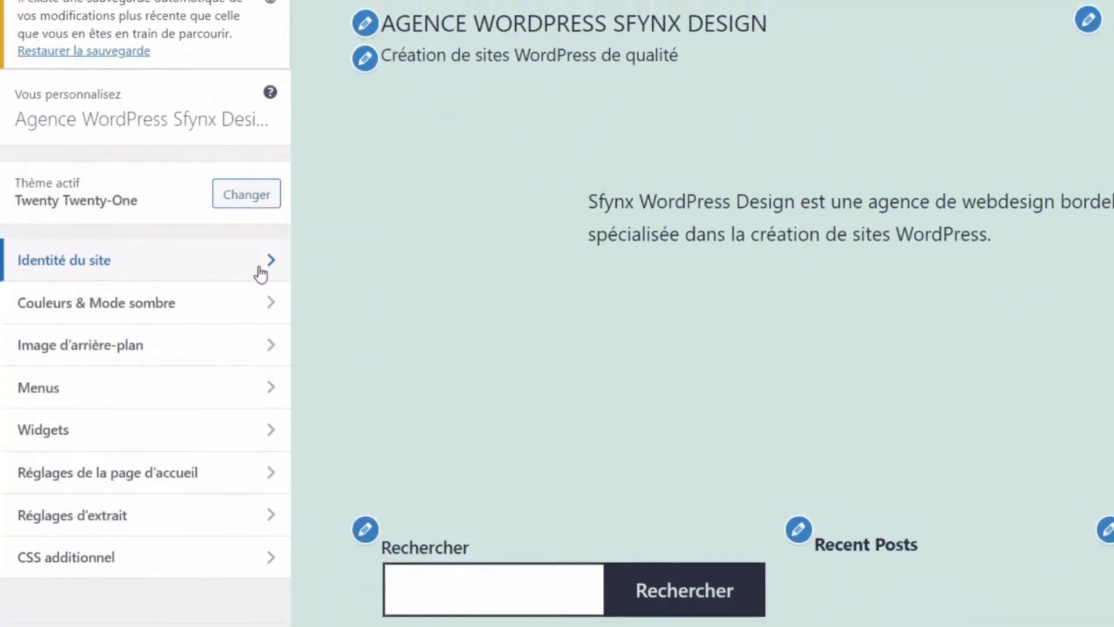
{"action": "left_click", "coordinate": [262, 257]}
- Upload Sfynx Design icon.png and set it as the site logo, accepting the crop
{"action": "left_click", "coordinate": [190, 176]}
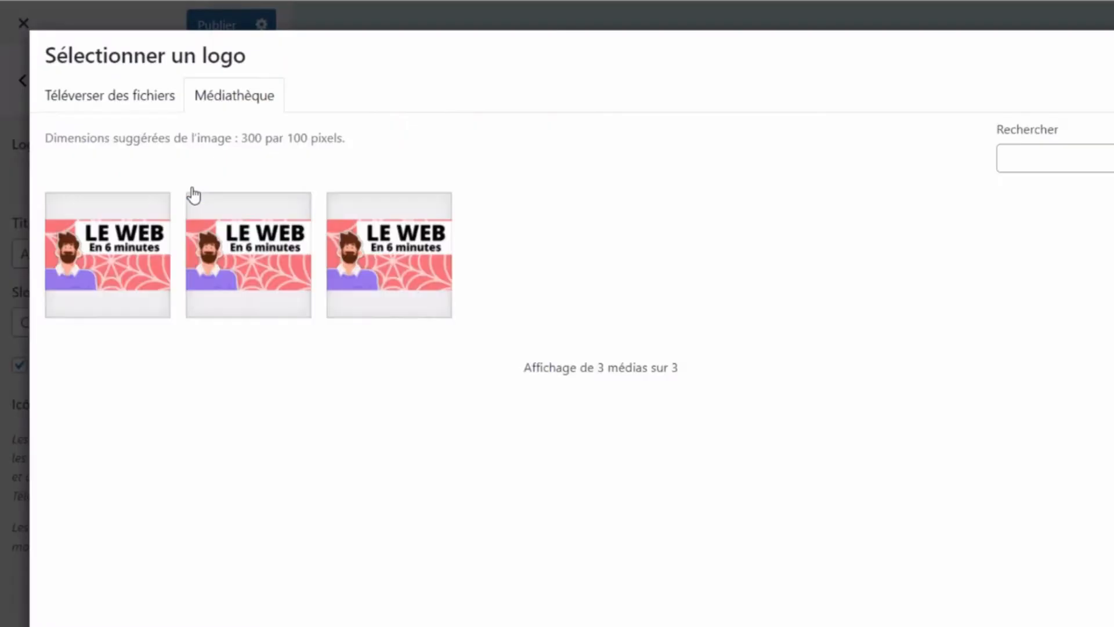
{"action": "left_click", "coordinate": [157, 96]}
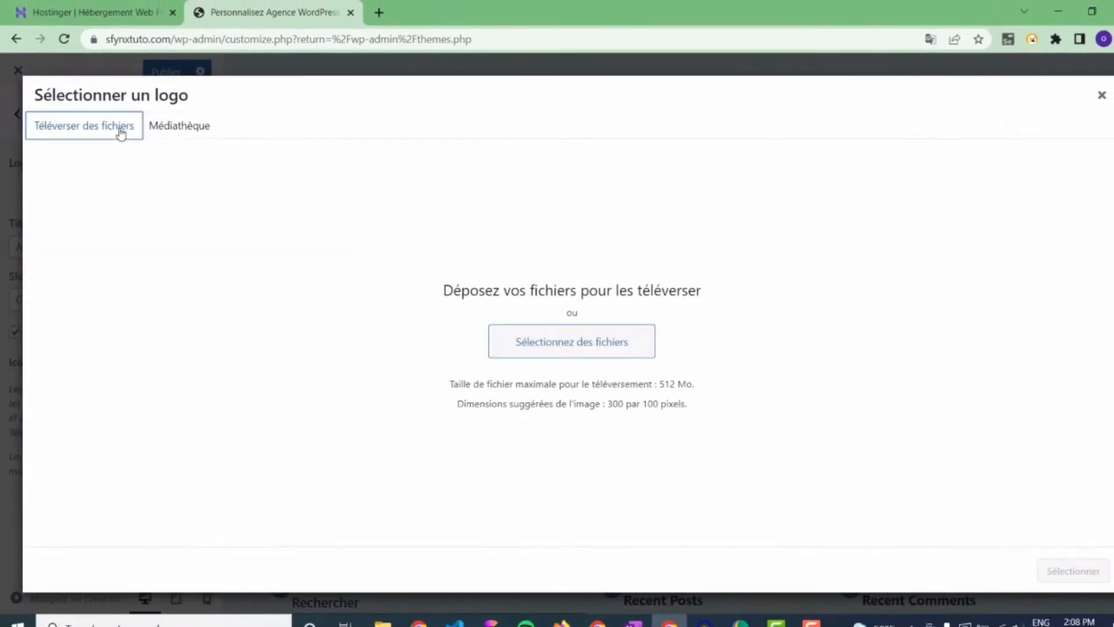
{"action": "left_click", "coordinate": [560, 352]}
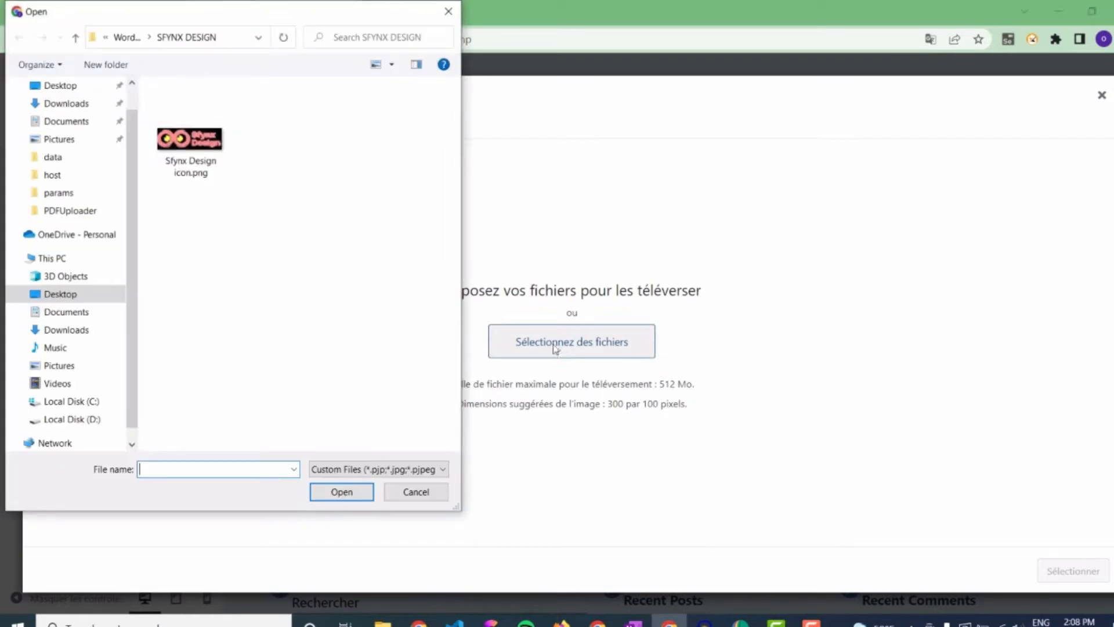
{"action": "double_click", "coordinate": [190, 142]}
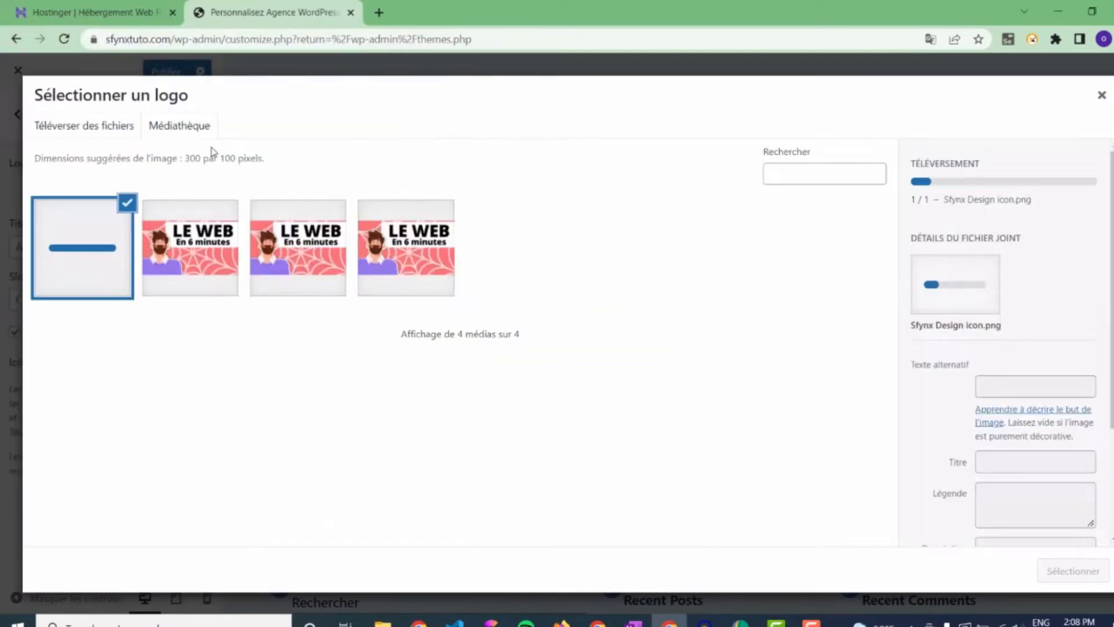
{"action": "left_click", "coordinate": [1100, 573]}
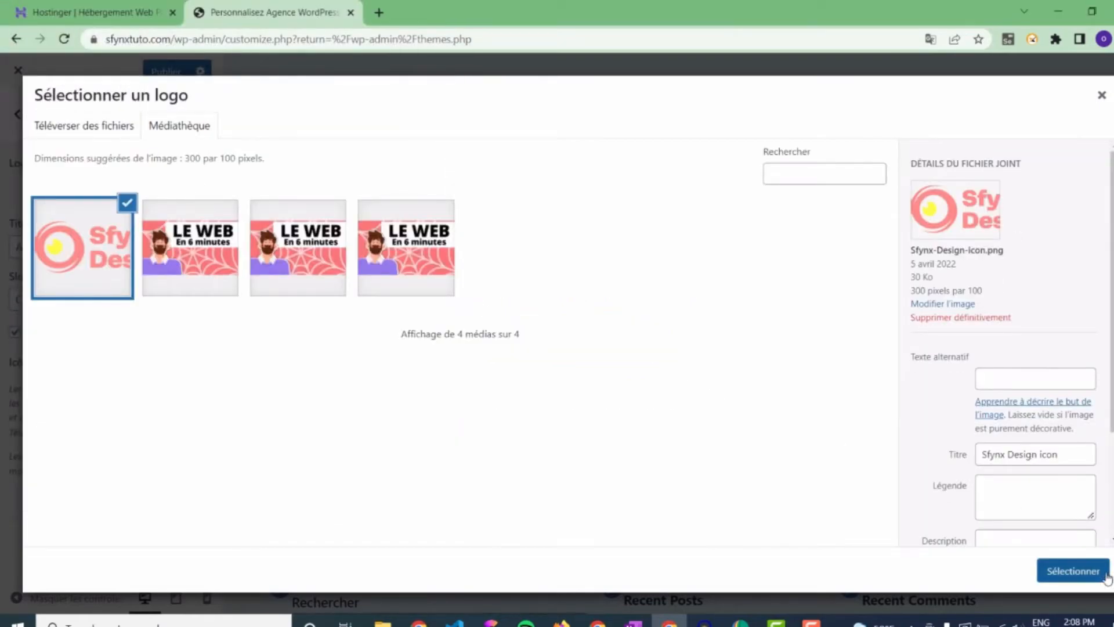
{"action": "left_click", "coordinate": [1100, 572]}
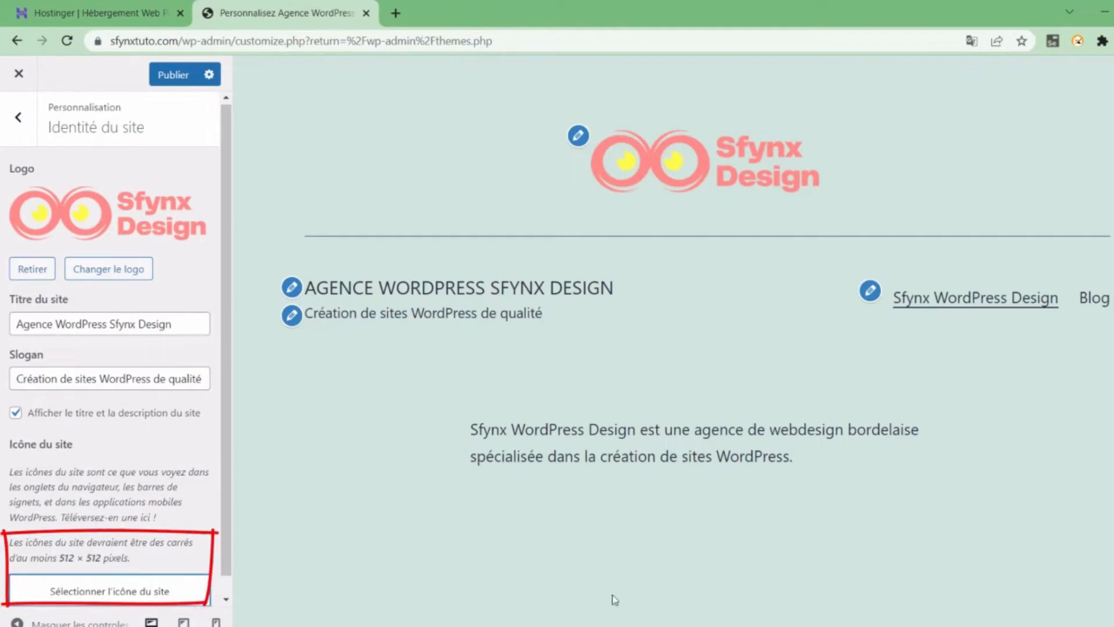
- Upload Sfynx favicon.png as the site icon and publish the customizer changes
{"action": "left_click", "coordinate": [125, 601]}
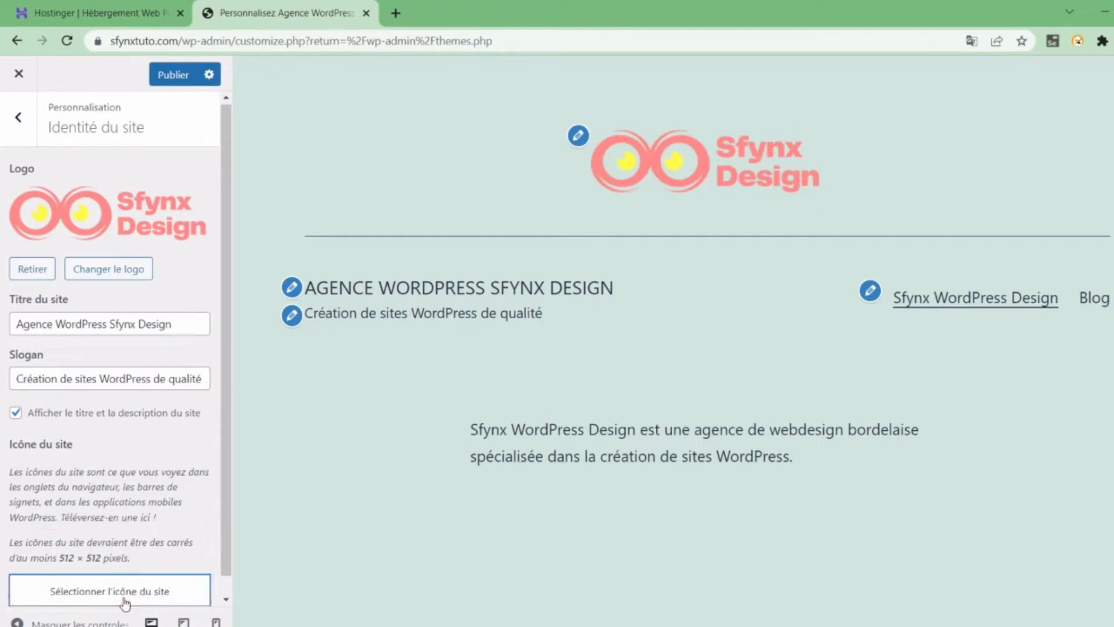
{"action": "left_click", "coordinate": [87, 132]}
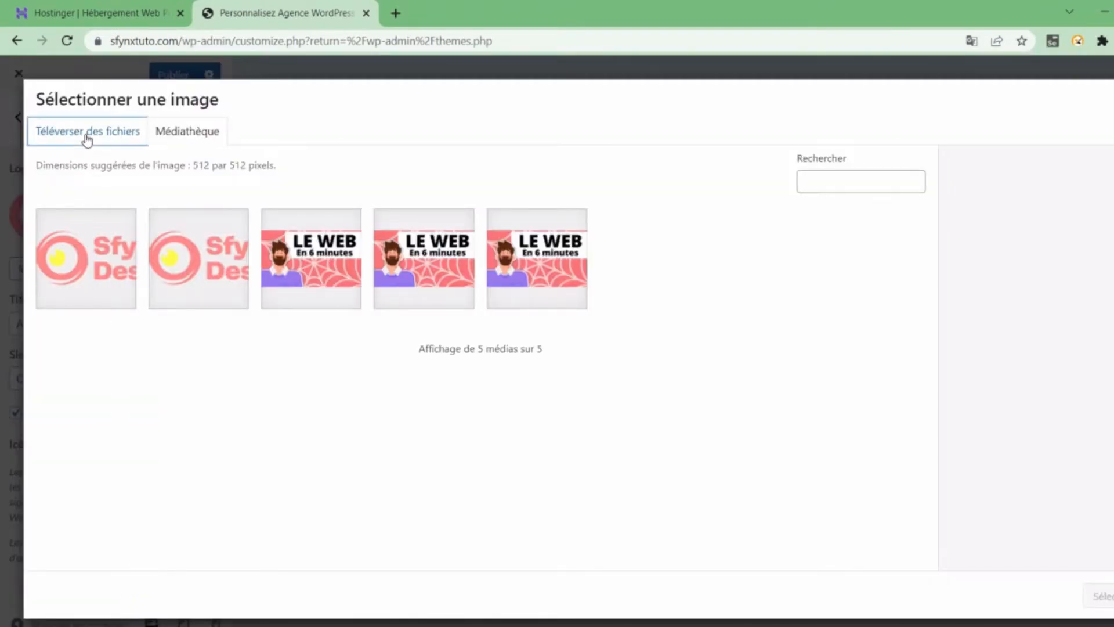
{"action": "left_click", "coordinate": [578, 368]}
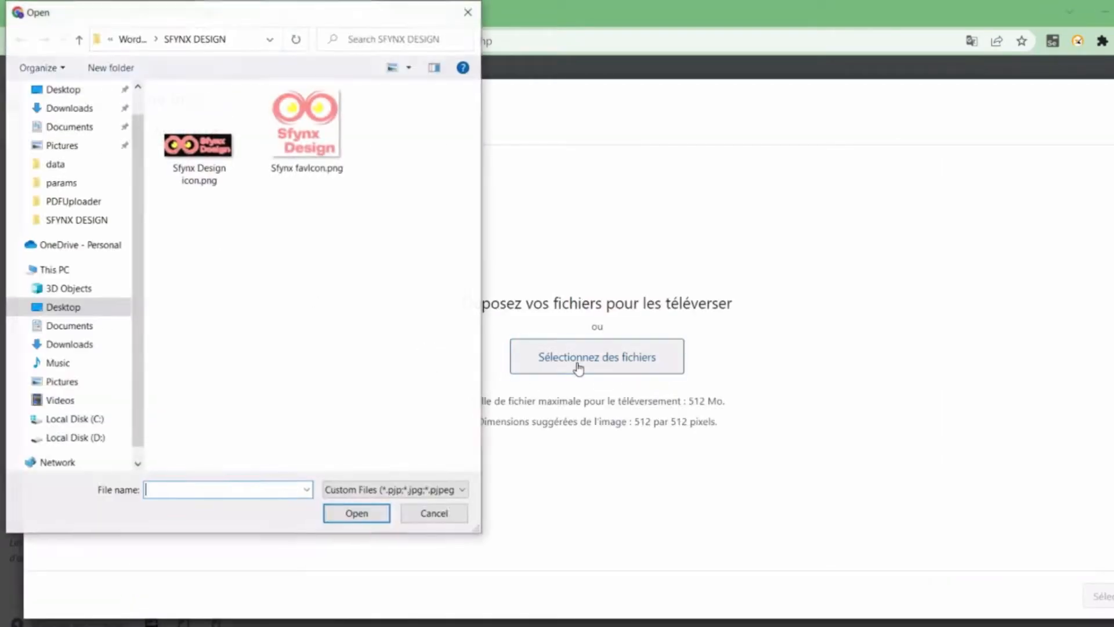
{"action": "double_click", "coordinate": [323, 153]}
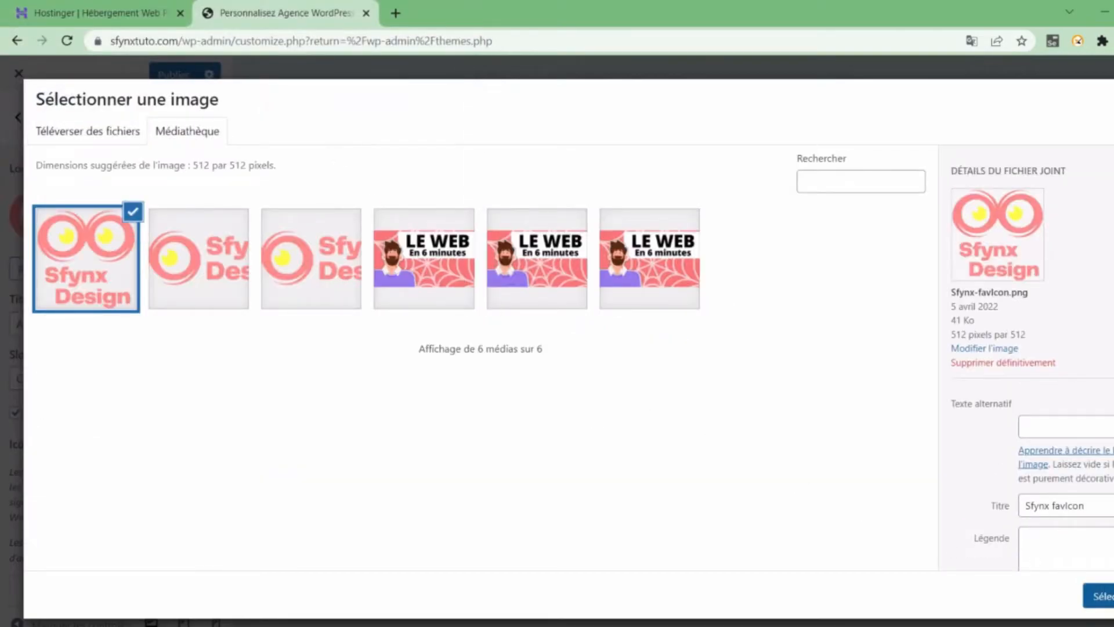
{"action": "left_click", "coordinate": [1099, 596]}
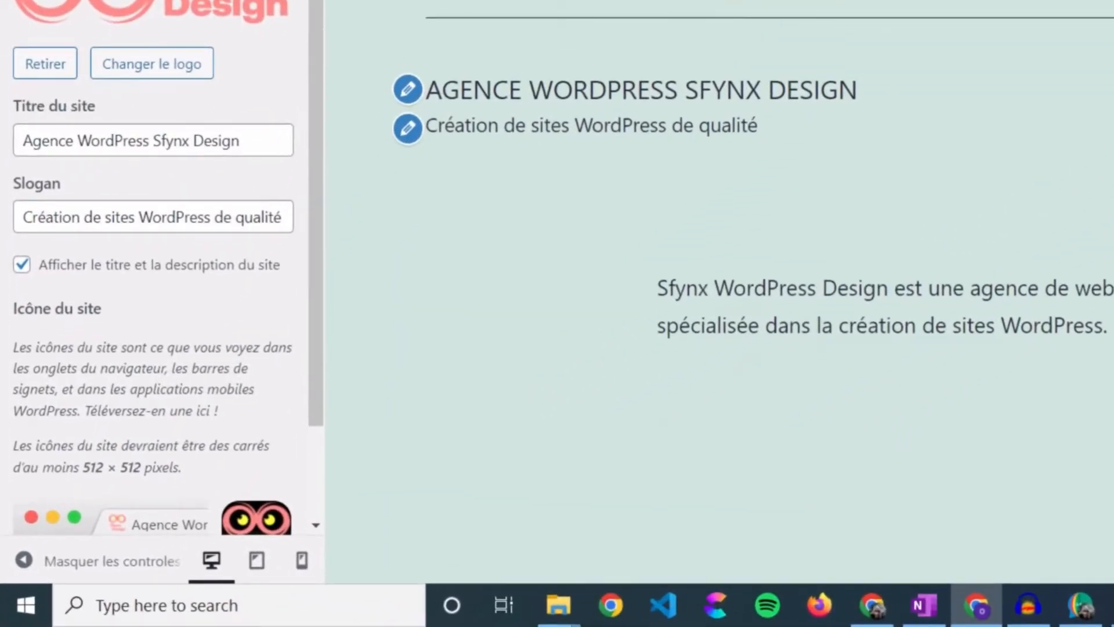
{"action": "scroll", "coordinate": [259, 325], "scroll_direction": "down", "scroll_amount": 2}
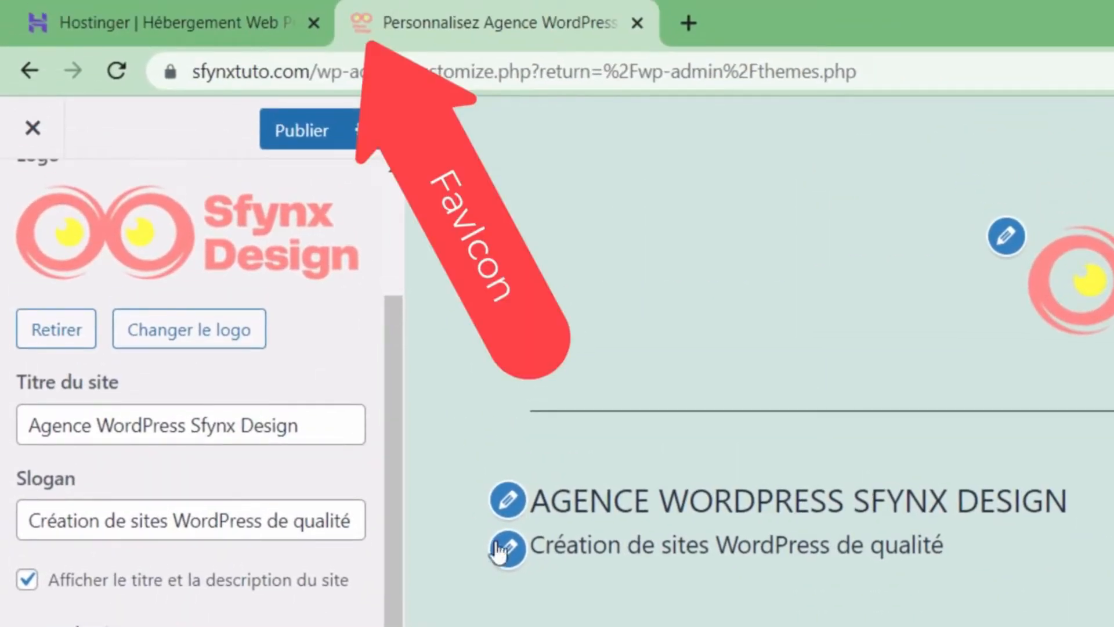
{"action": "left_click", "coordinate": [331, 140]}
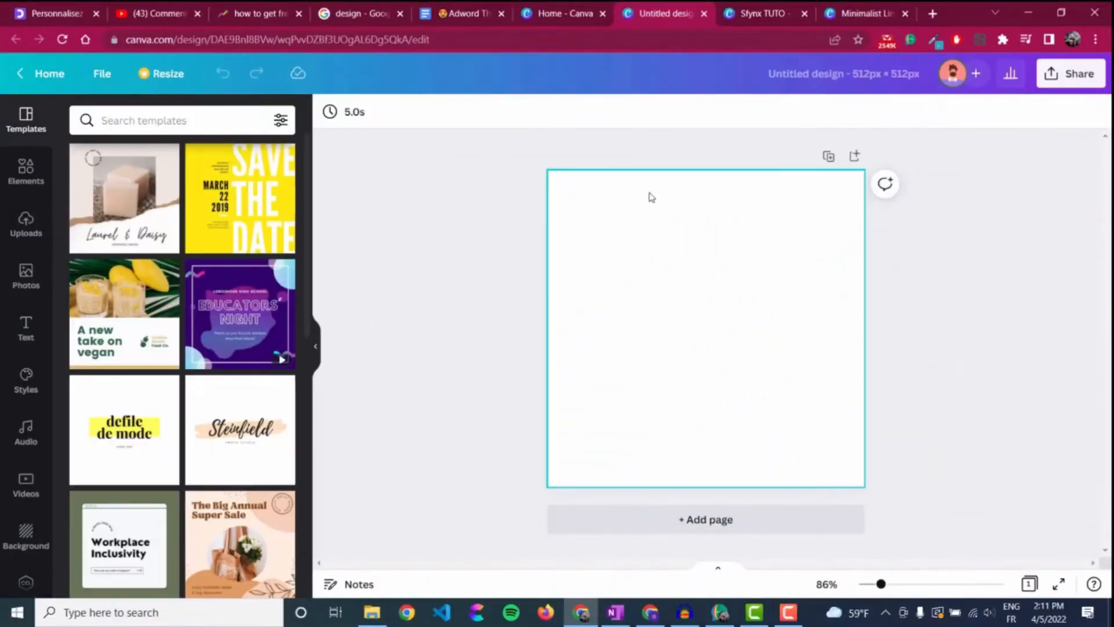
- Paste the eyes image, enlarge and centre it, then place the pasted Sfynx Design text beneath
{"action": "key", "text": "ctrl+v"}
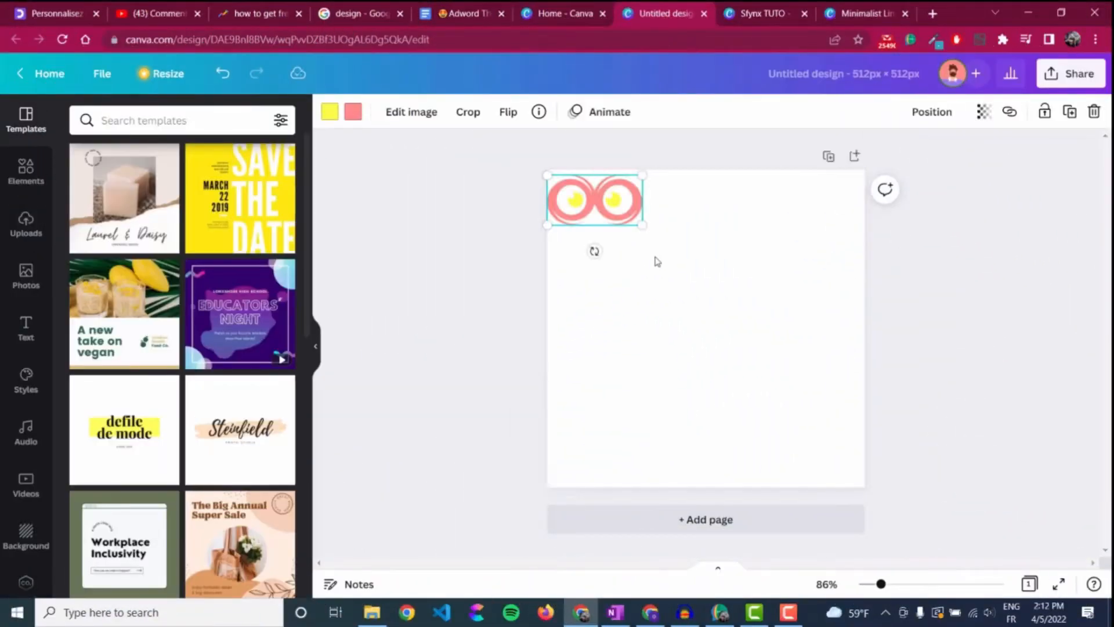
{"action": "left_click_drag", "start_coordinate": [645, 219], "coordinate": [839, 374]}
{"action": "left_click_drag", "start_coordinate": [736, 284], "coordinate": [741, 447]}
{"action": "type", "text": "Sfynx Design"}
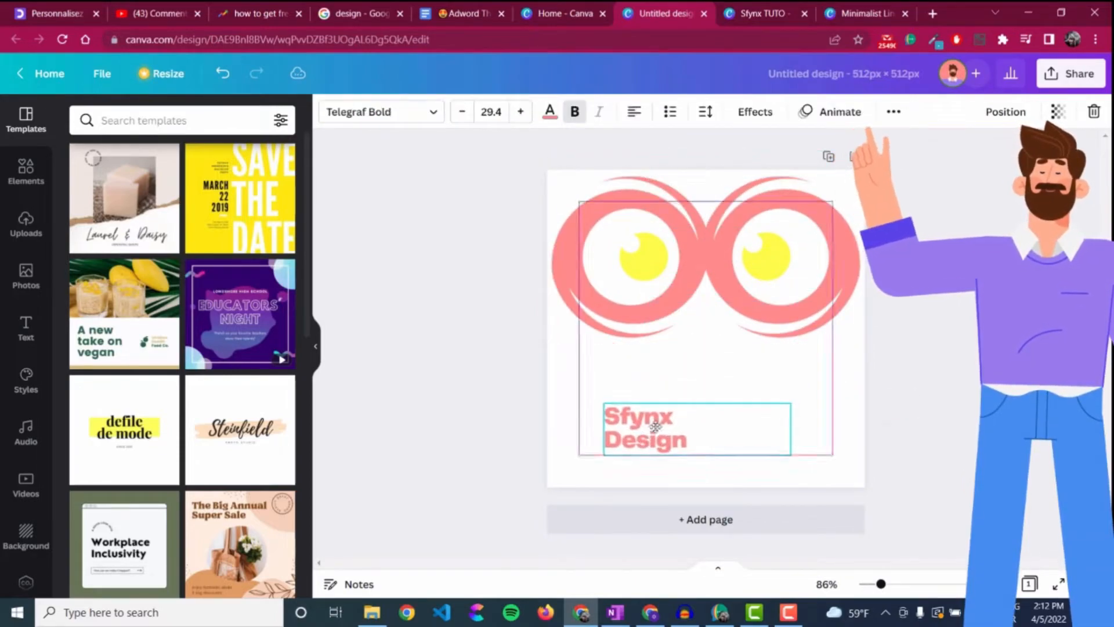
{"action": "left_click_drag", "start_coordinate": [786, 400], "coordinate": [997, 334]}
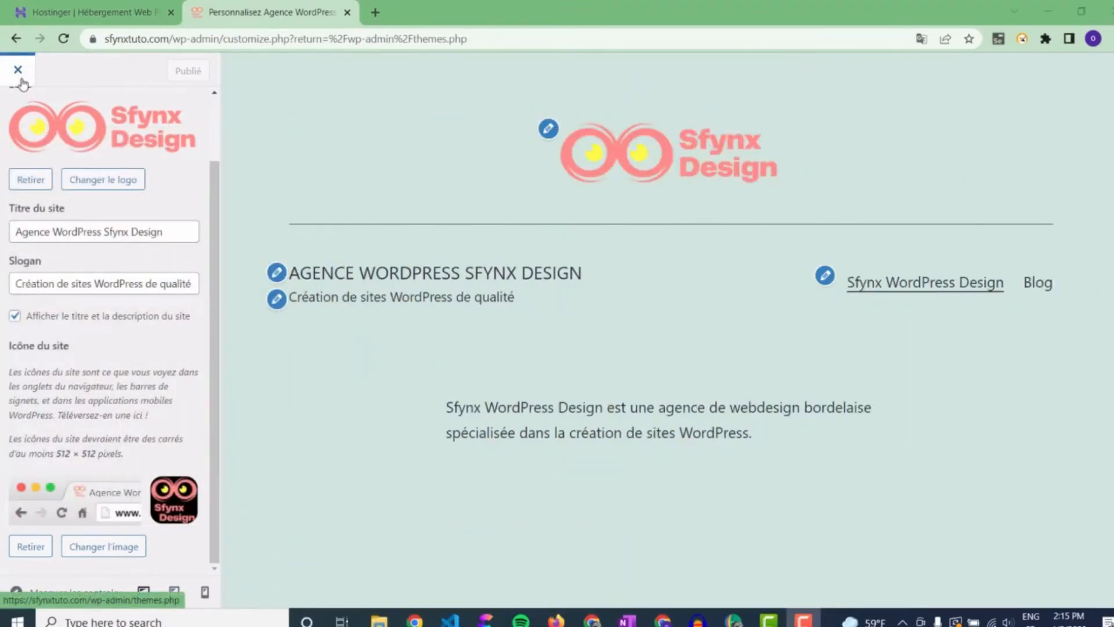
- Set the site background colour to purple #9c75a5 in Couleurs & Mode sombre
{"action": "scroll", "coordinate": [19, 119], "scroll_direction": "up", "scroll_amount": 2}
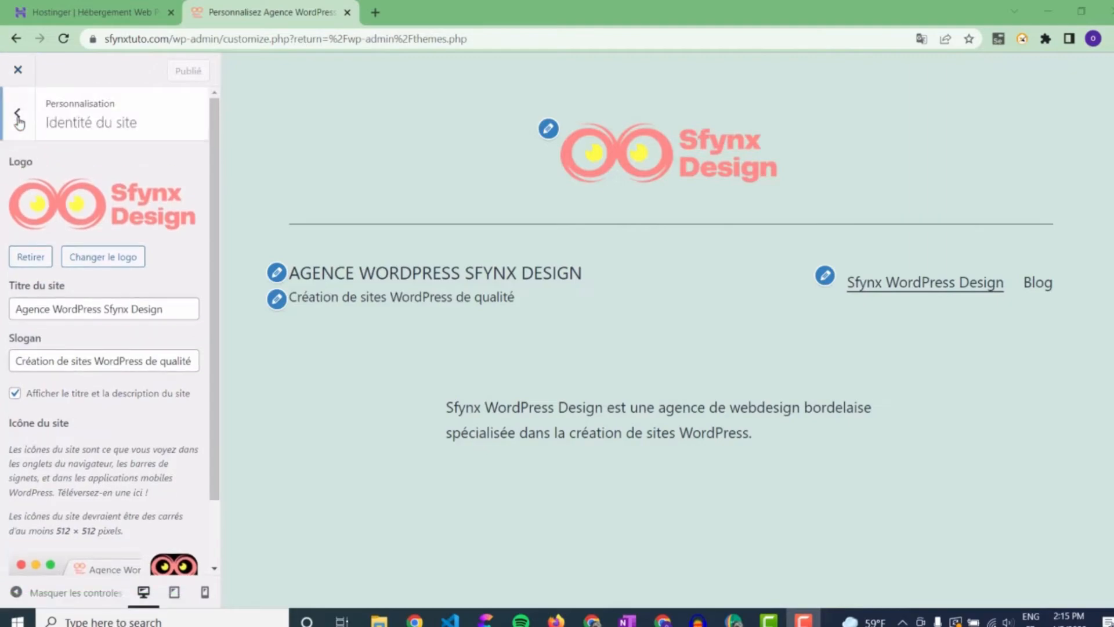
{"action": "left_click", "coordinate": [18, 115]}
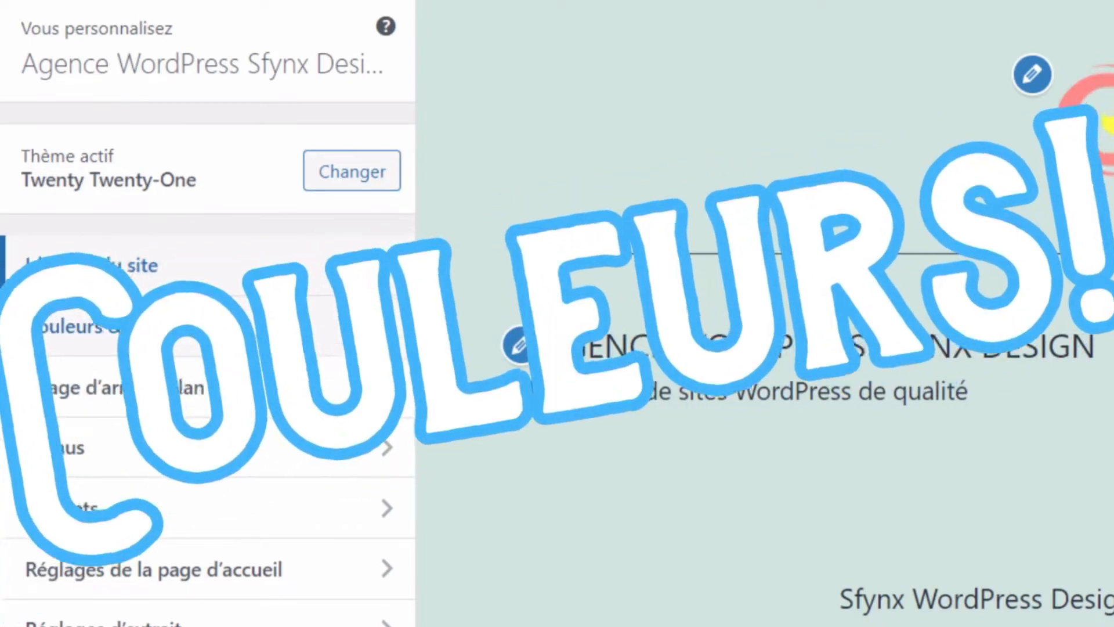
{"action": "left_click", "coordinate": [380, 340]}
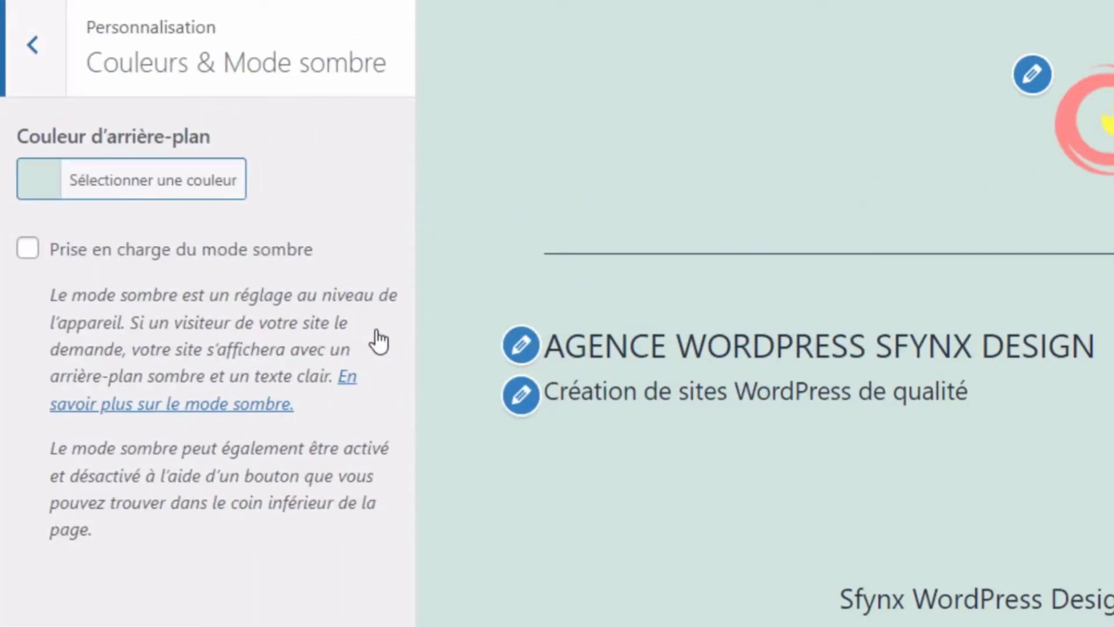
{"action": "left_click", "coordinate": [219, 193]}
{"action": "left_click", "coordinate": [235, 341]}
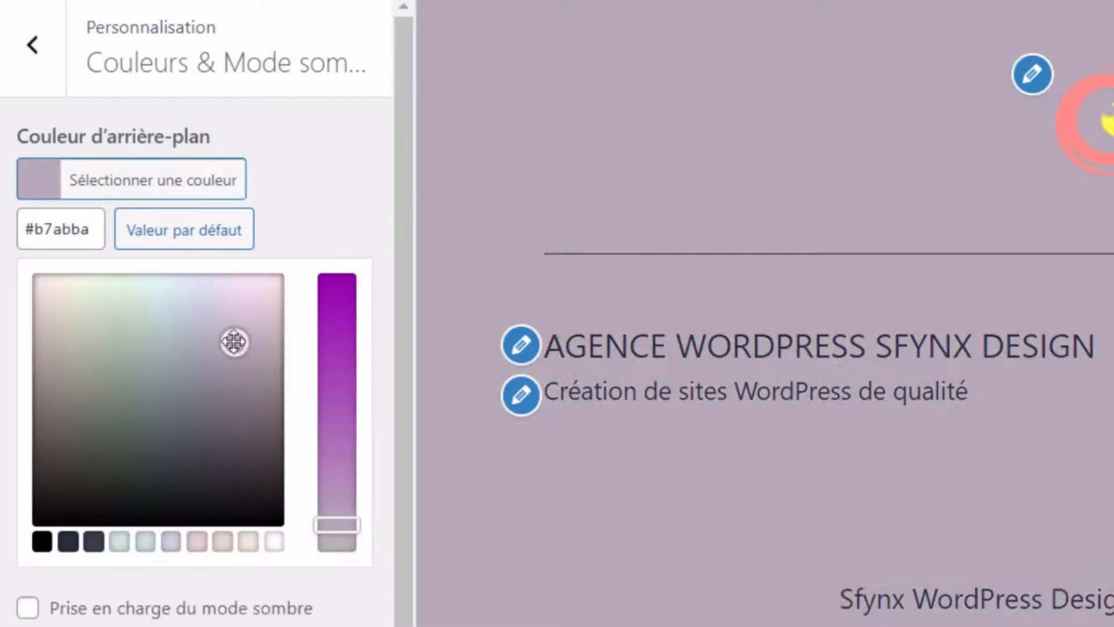
{"action": "left_click", "coordinate": [336, 391]}
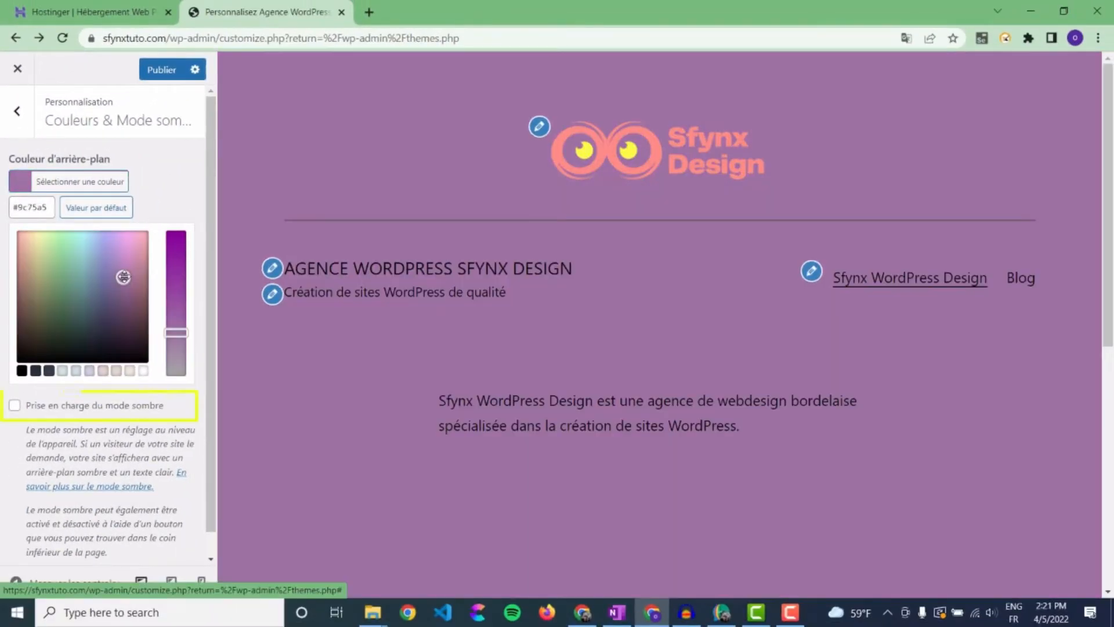
- Enable dark-mode support, test the dark-mode toggle in the preview, and publish
{"action": "left_click", "coordinate": [82, 406]}
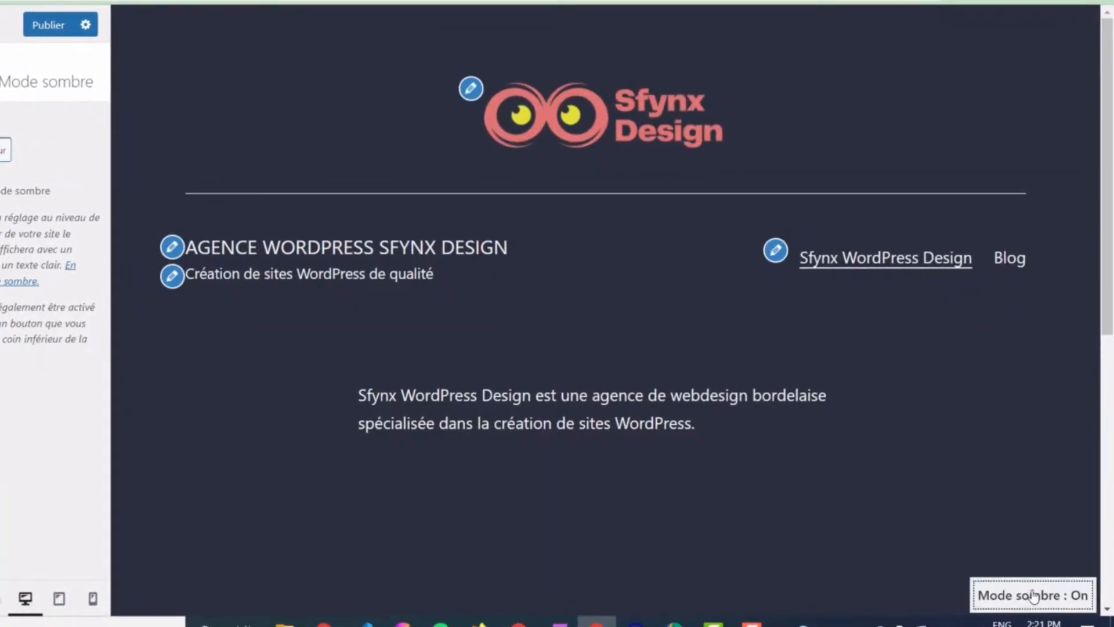
{"action": "left_click", "coordinate": [1035, 592]}
{"action": "left_click", "coordinate": [1035, 594]}
{"action": "left_click", "coordinate": [1033, 595]}
{"action": "left_click", "coordinate": [50, 26]}
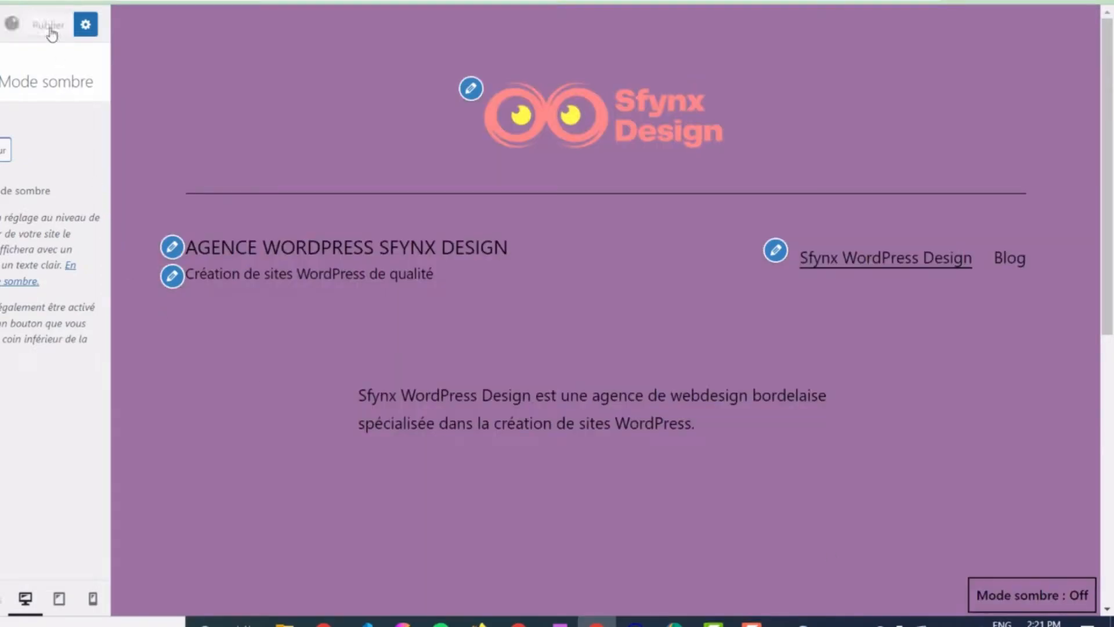
{"action": "left_click", "coordinate": [59, 599]}
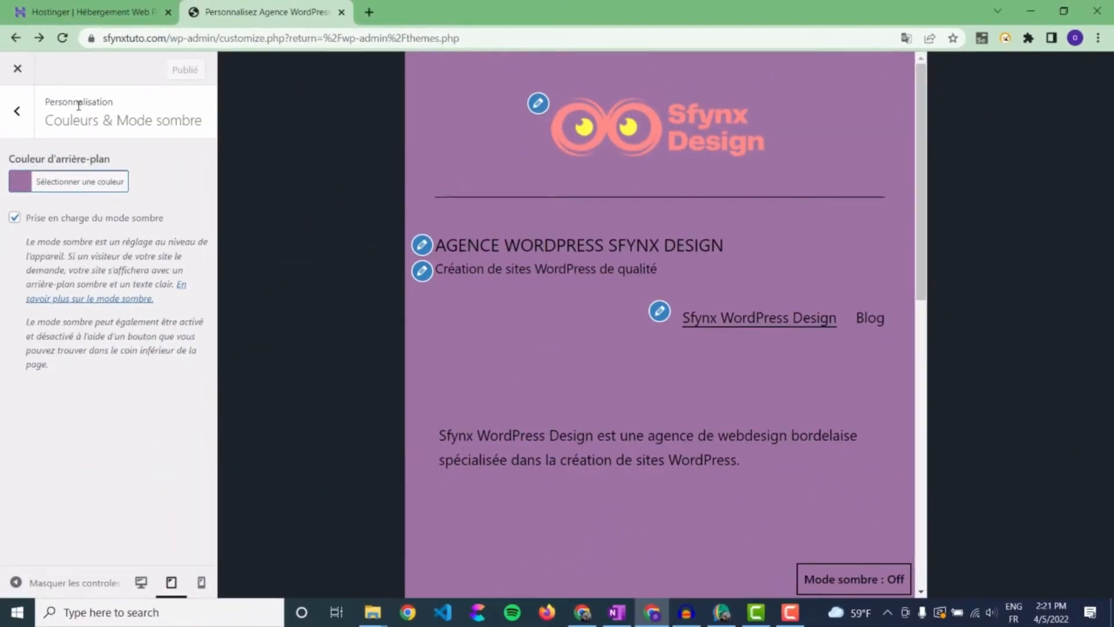
{"action": "left_click", "coordinate": [22, 126]}
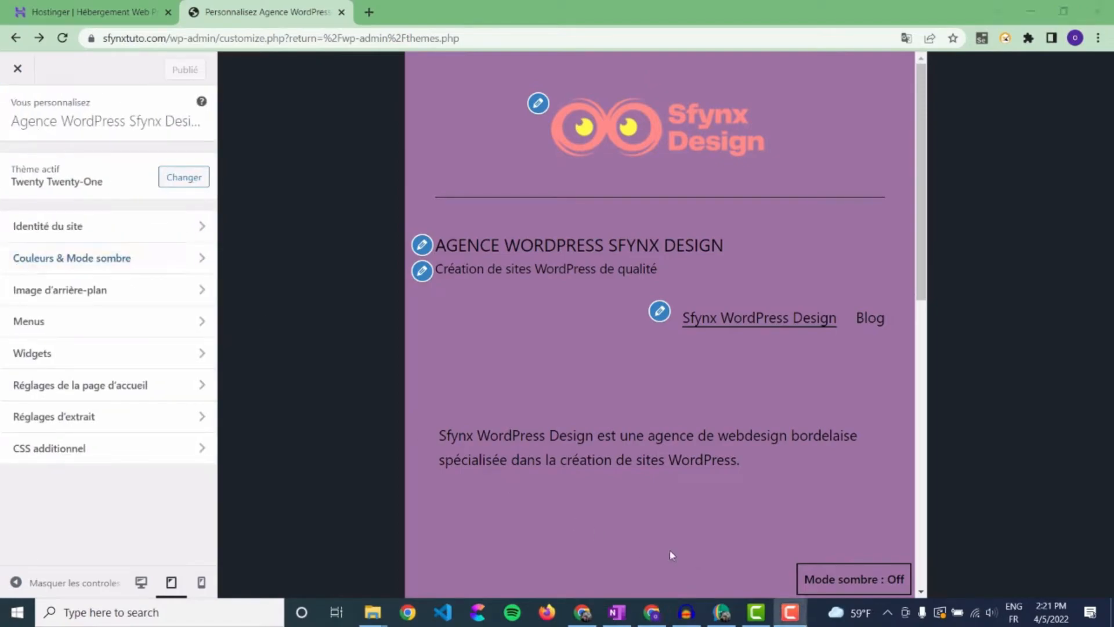
- Switch the customizer preview back to desktop width
{"action": "left_click", "coordinate": [141, 582]}
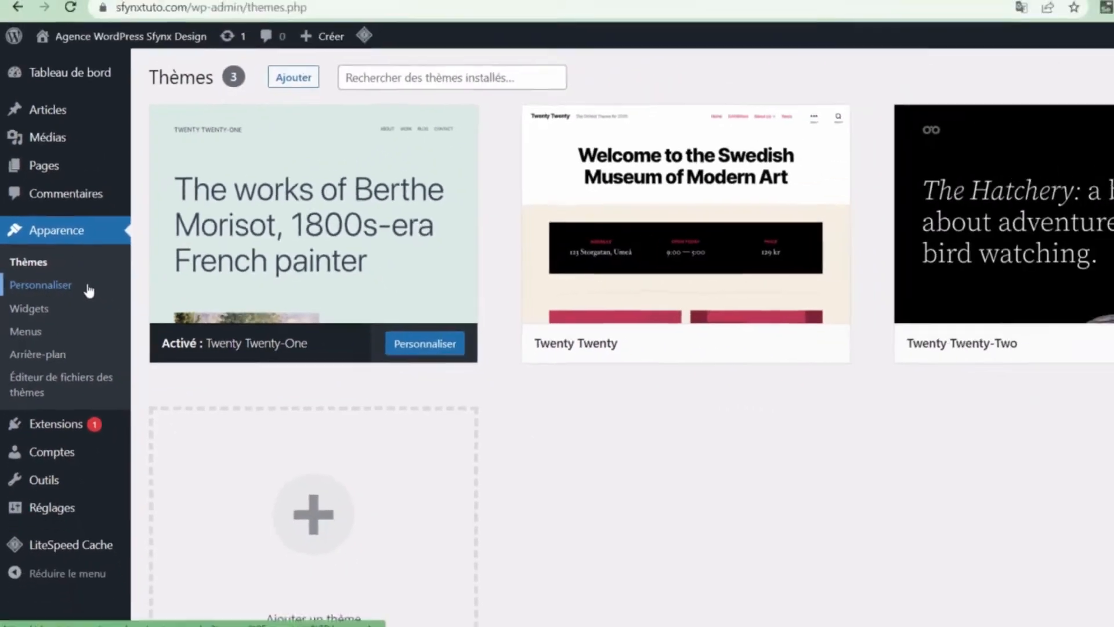
- Open Personnaliser for the active Twenty Twenty-One theme from the Thèmes page
{"action": "left_click", "coordinate": [154, 296]}
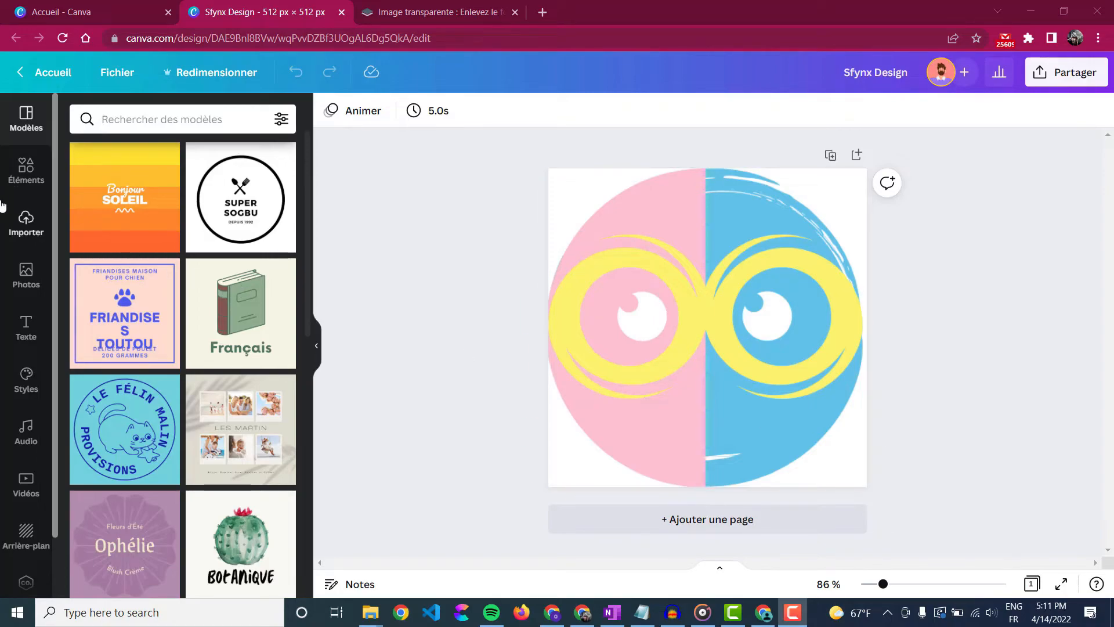
- Open Éléments and realign the logo layers, snapping the yellow eyes to the page centre
{"action": "left_click", "coordinate": [9, 185]}
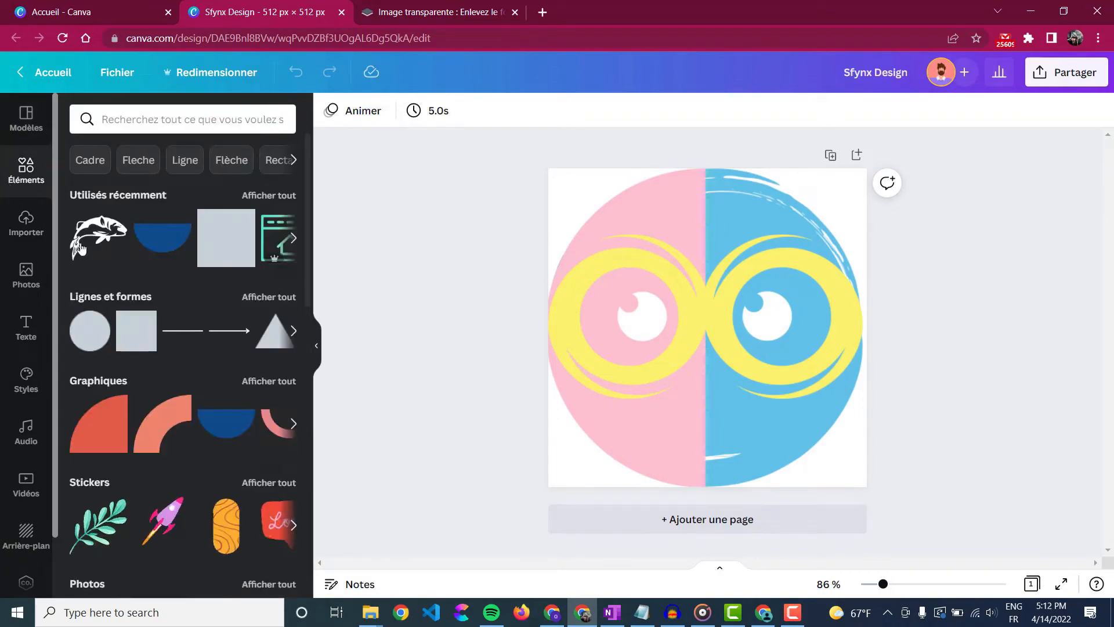
{"action": "left_click", "coordinate": [621, 334]}
{"action": "left_click", "coordinate": [664, 430]}
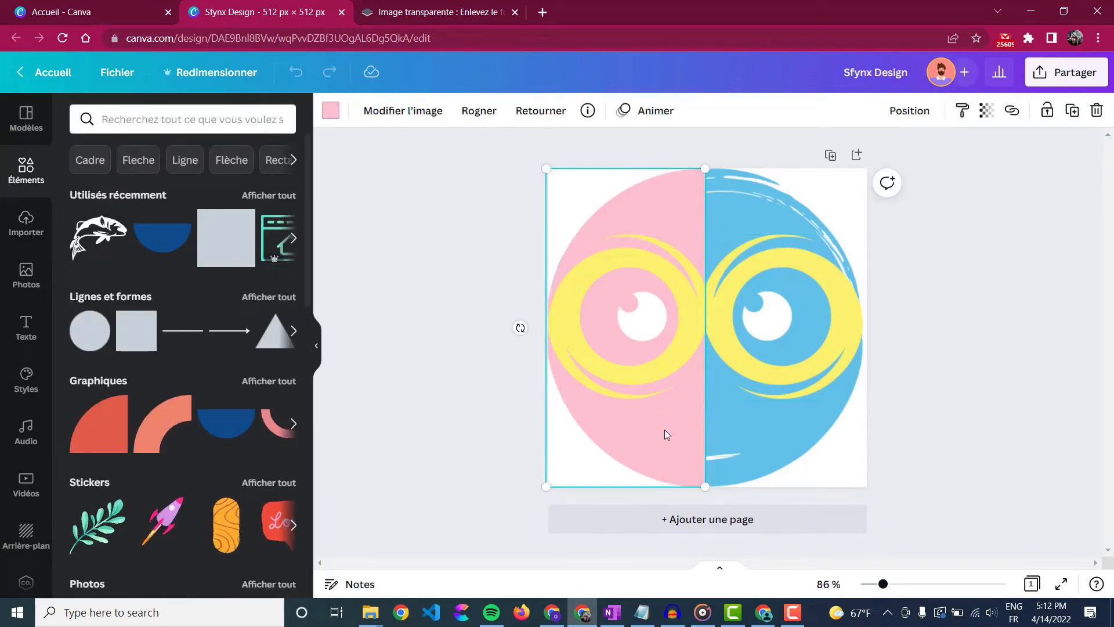
{"action": "left_click", "coordinate": [747, 436]}
{"action": "mouse_move", "coordinate": [664, 444]}
{"action": "left_mouse_down"}
{"action": "mouse_move", "coordinate": [627, 435]}
{"action": "mouse_move", "coordinate": [675, 438]}
{"action": "left_mouse_up"}
{"action": "left_click_drag", "start_coordinate": [717, 339], "coordinate": [603, 254]}
- Add an orange arc graphic, enlarge it to 411×411, then delete it with Effacer
{"action": "left_click", "coordinate": [174, 414]}
{"action": "left_click_drag", "start_coordinate": [679, 300], "coordinate": [758, 380]}
{"action": "left_click_drag", "start_coordinate": [677, 453], "coordinate": [583, 277]}
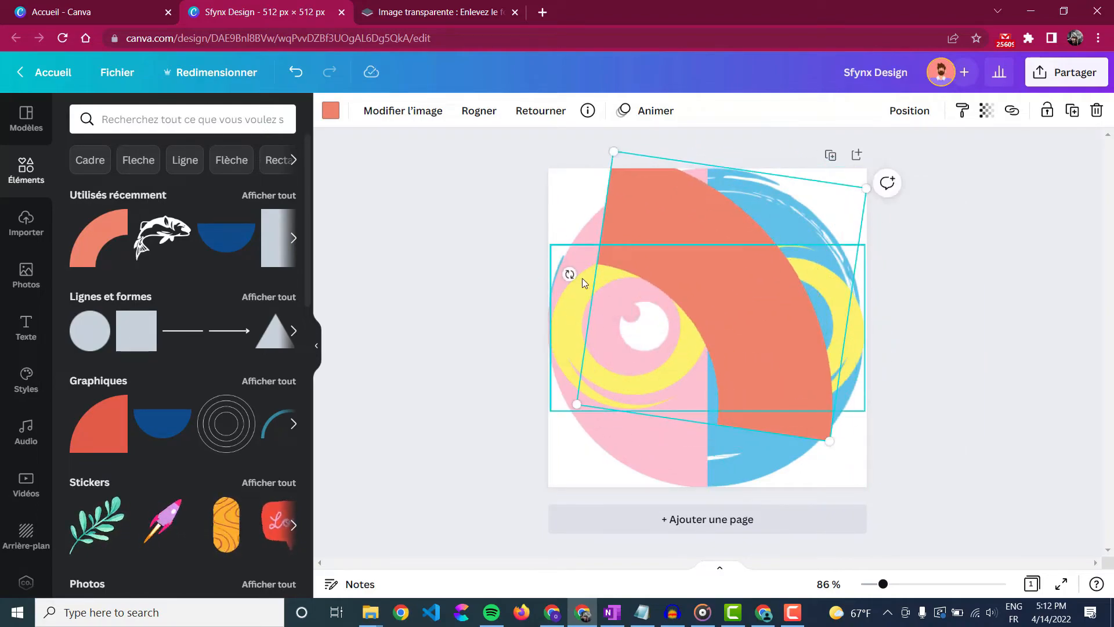
{"action": "right_click", "coordinate": [750, 329]}
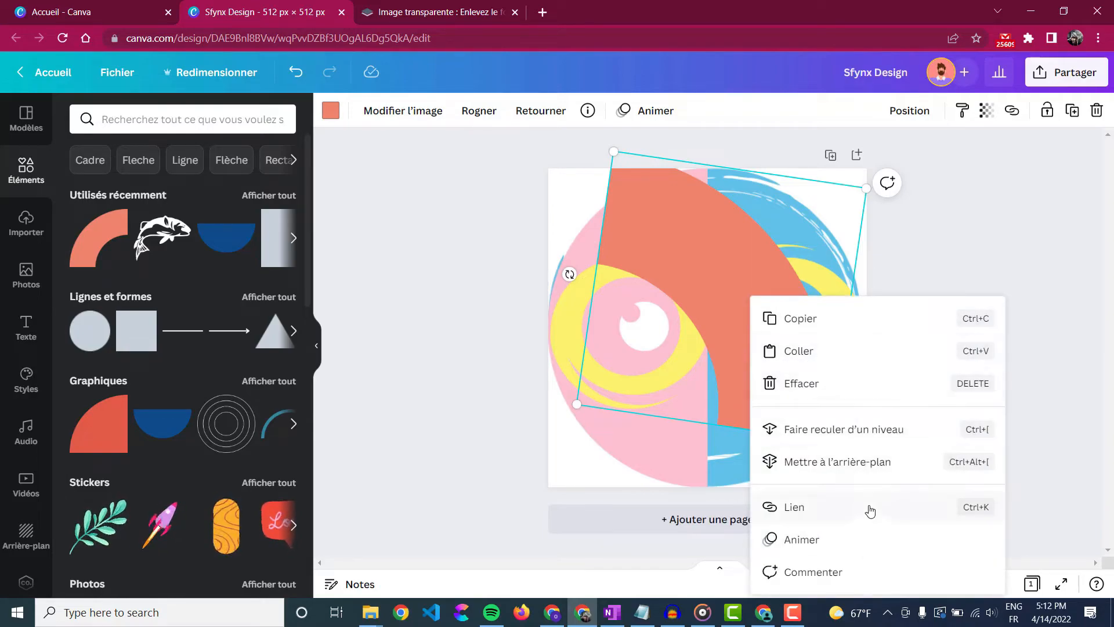
{"action": "left_click", "coordinate": [781, 384]}
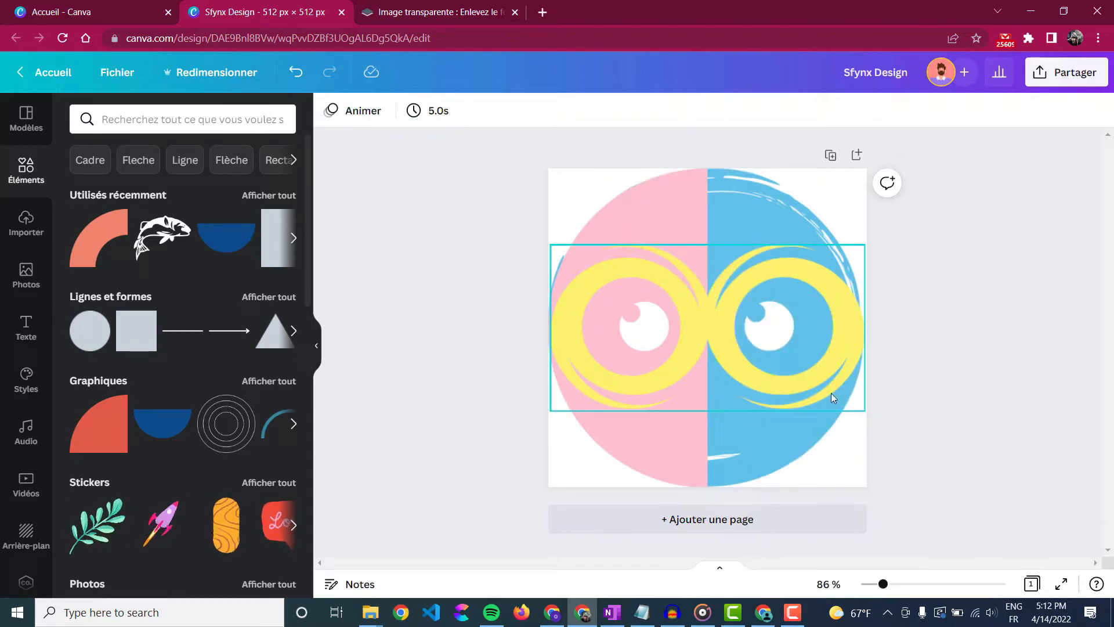
- Browse the Photos, Éléments and Modèles side panels for logo material
{"action": "left_click", "coordinate": [12, 276]}
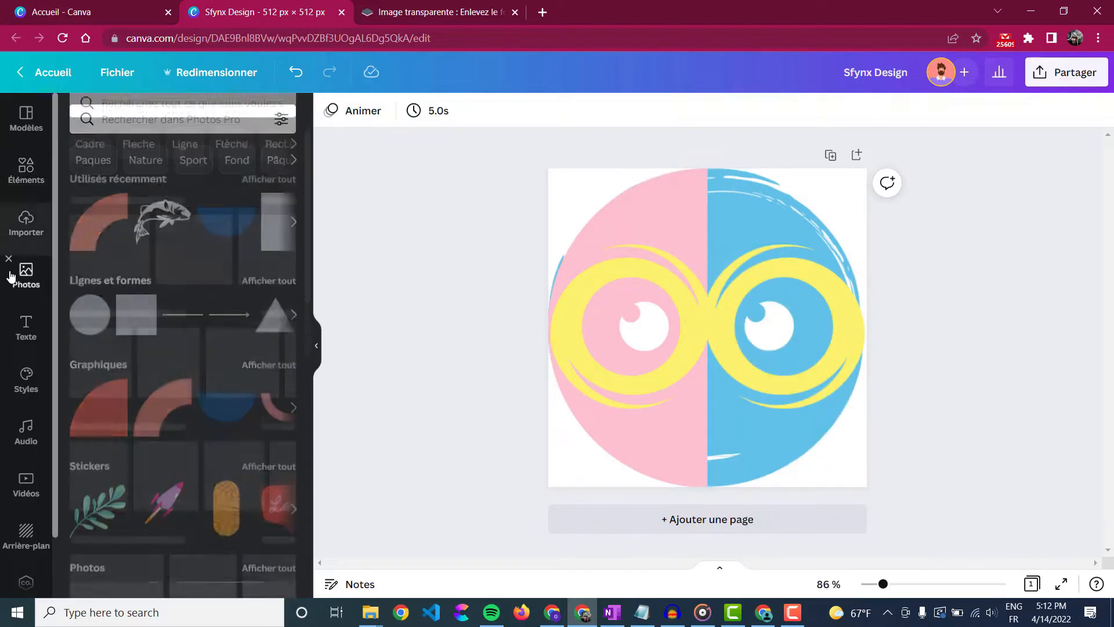
{"action": "scroll", "coordinate": [211, 325], "scroll_direction": "down", "scroll_amount": 10}
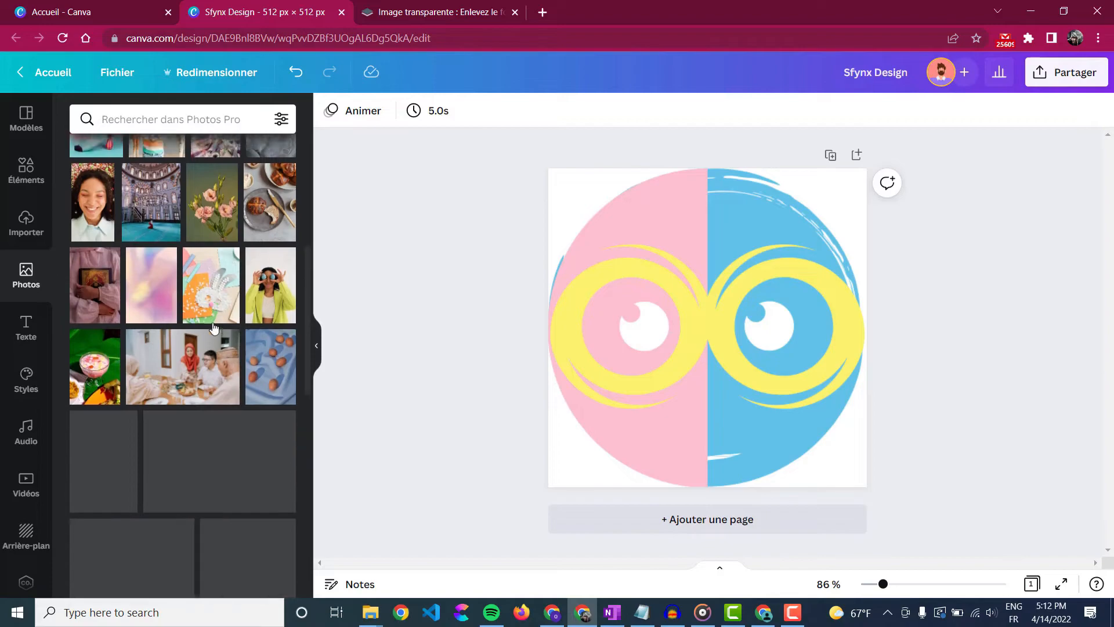
{"action": "scroll", "coordinate": [214, 327], "scroll_direction": "down", "scroll_amount": 10}
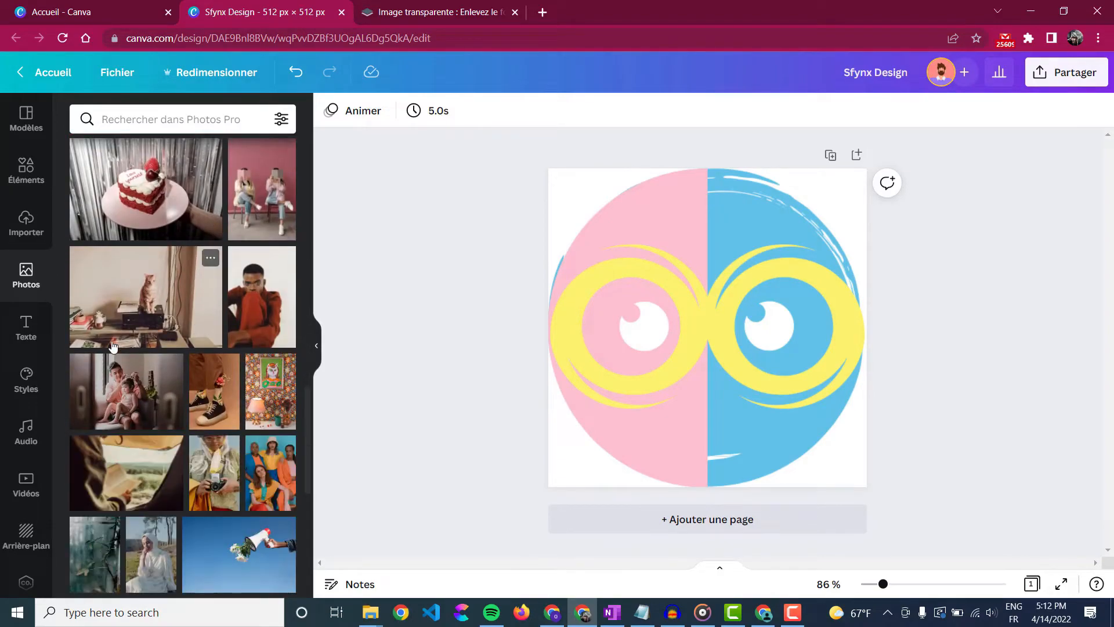
{"action": "left_click", "coordinate": [34, 193]}
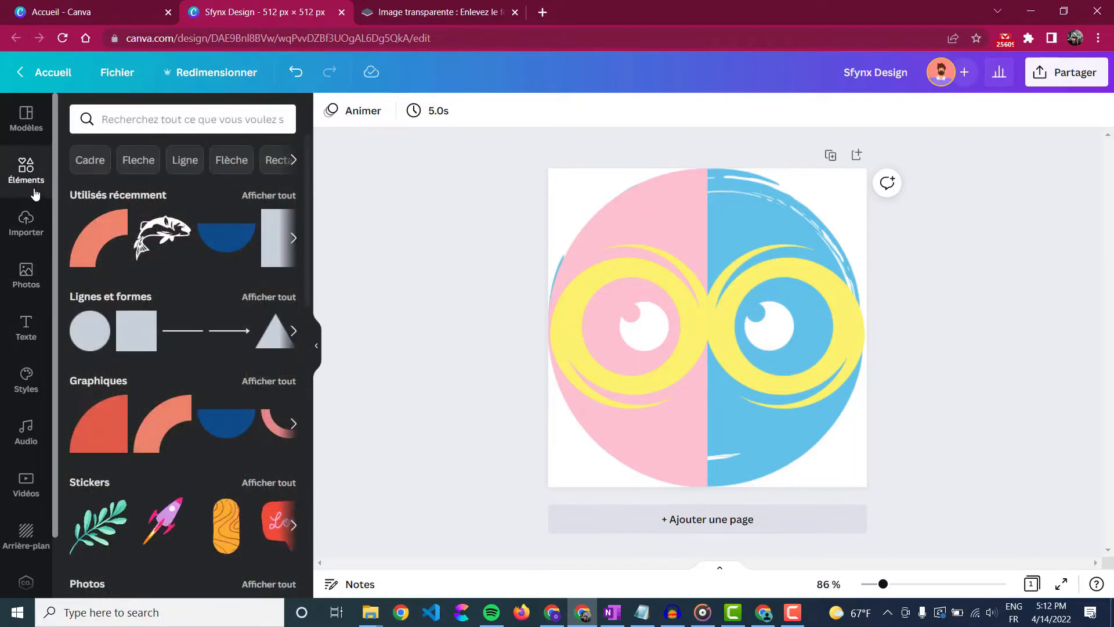
{"action": "left_click", "coordinate": [25, 118]}
{"action": "scroll", "coordinate": [156, 339], "scroll_direction": "down", "scroll_amount": 3}
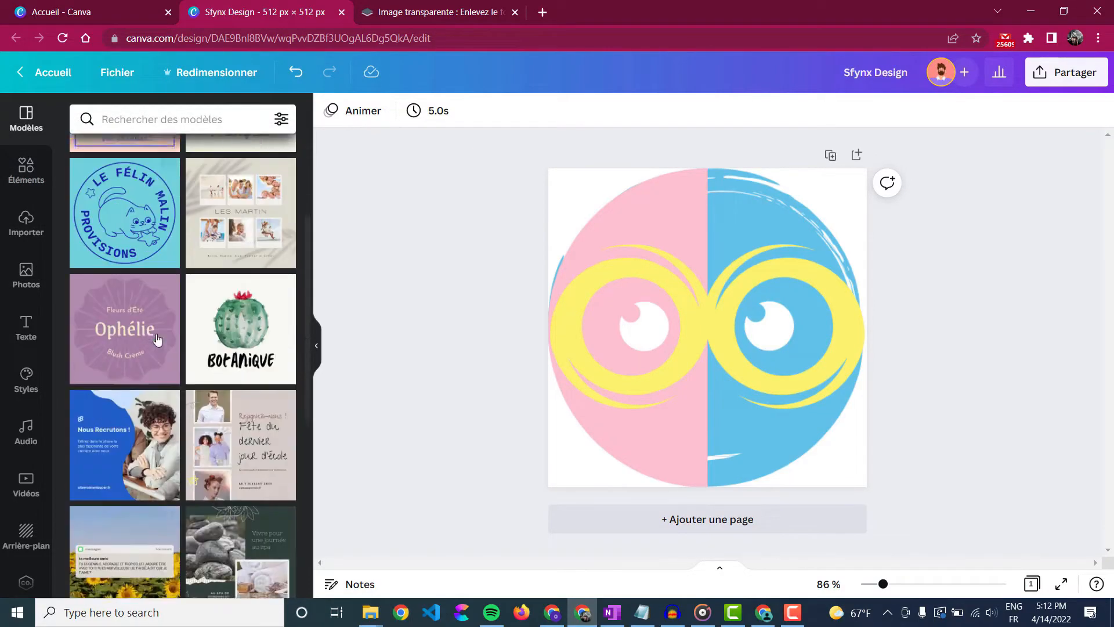
{"action": "scroll", "coordinate": [156, 339], "scroll_direction": "down", "scroll_amount": 7}
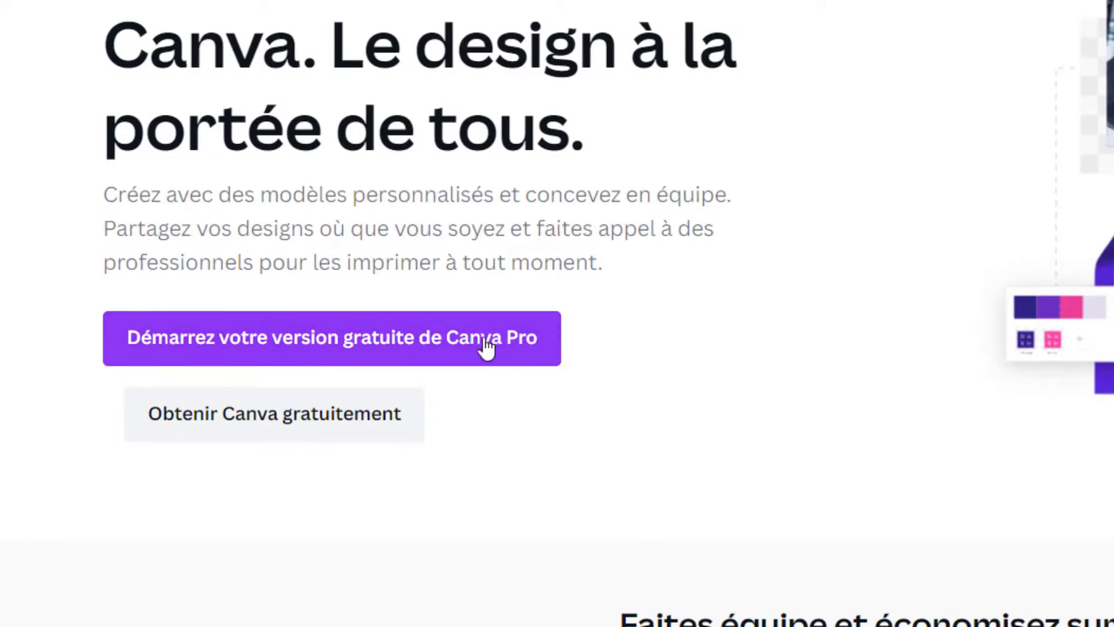
{"action": "left_click", "coordinate": [327, 342]}
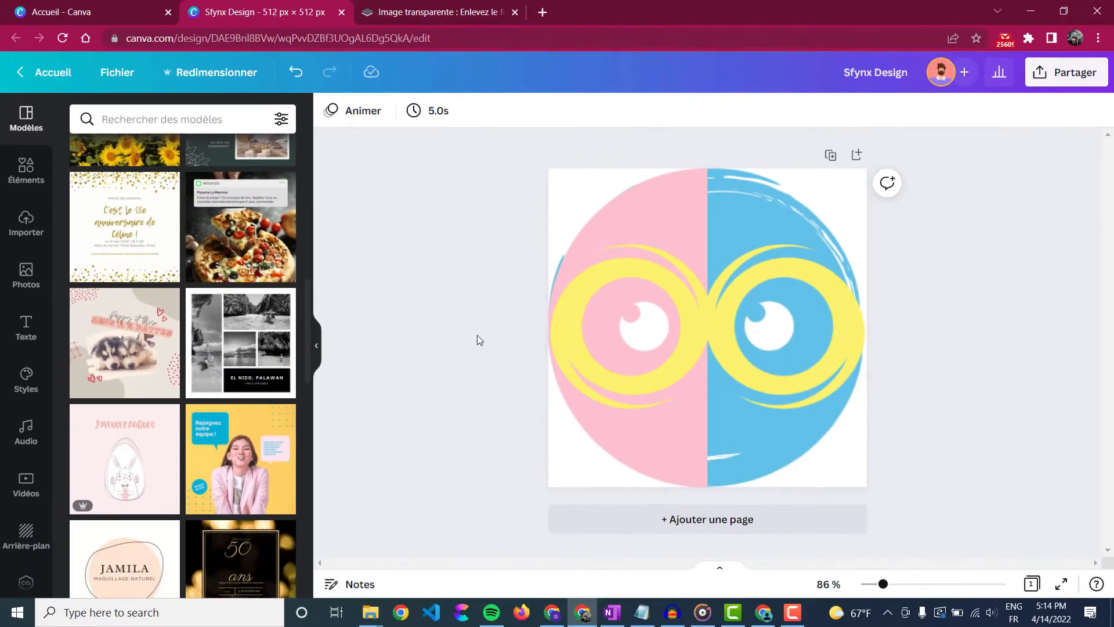
- From the Canva home page, create a custom-size 512 × 512 px design
{"action": "left_click", "coordinate": [120, 7]}
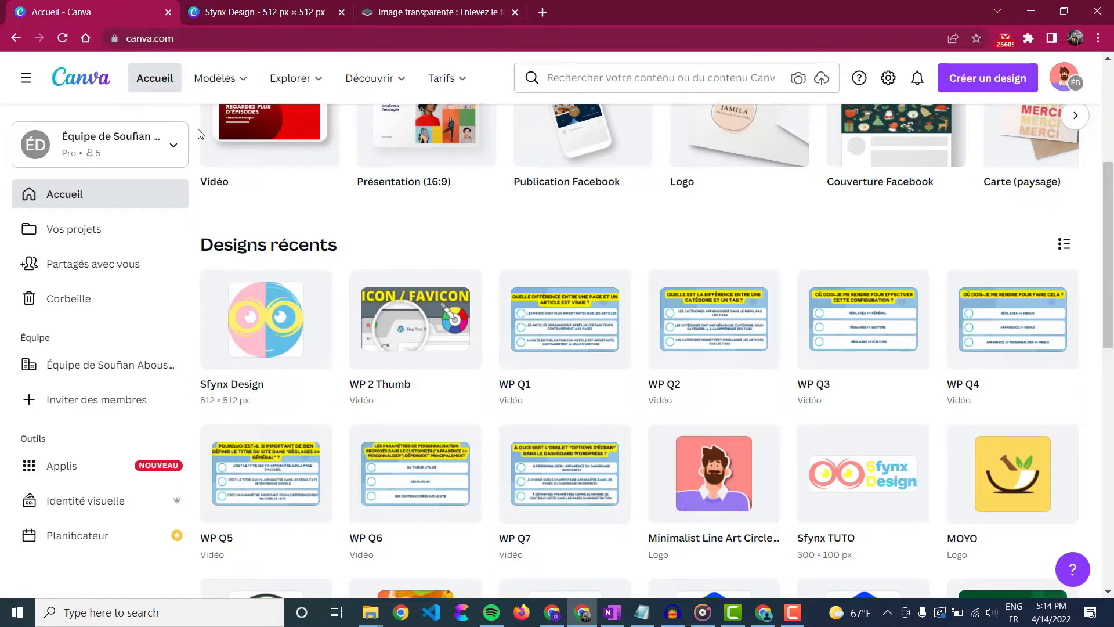
{"action": "scroll", "coordinate": [267, 265], "scroll_direction": "up", "scroll_amount": 5}
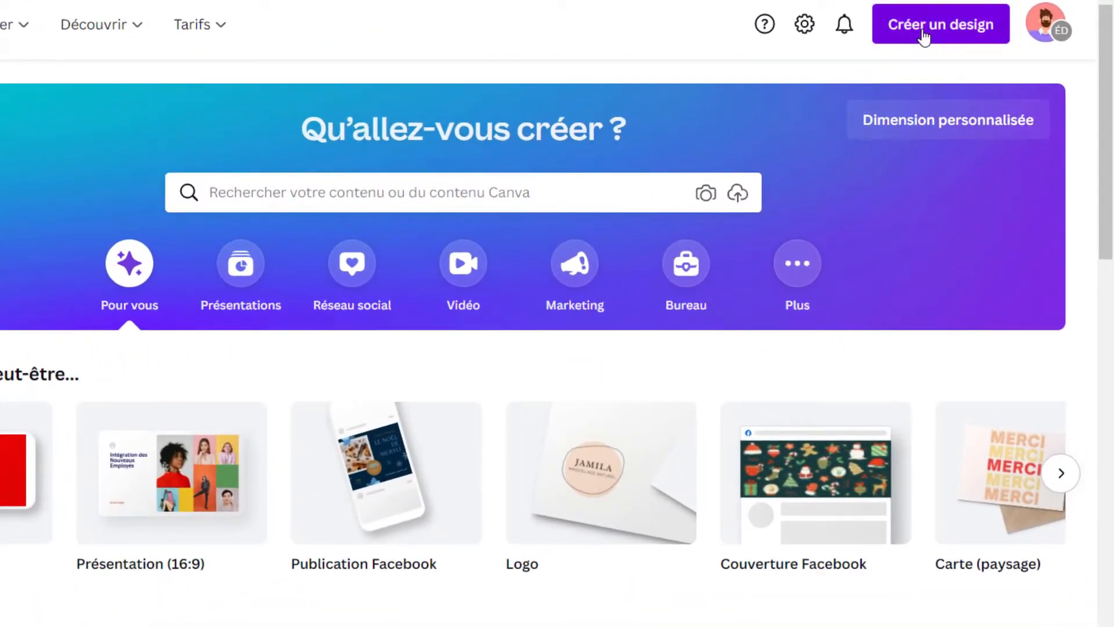
{"action": "left_click", "coordinate": [924, 36]}
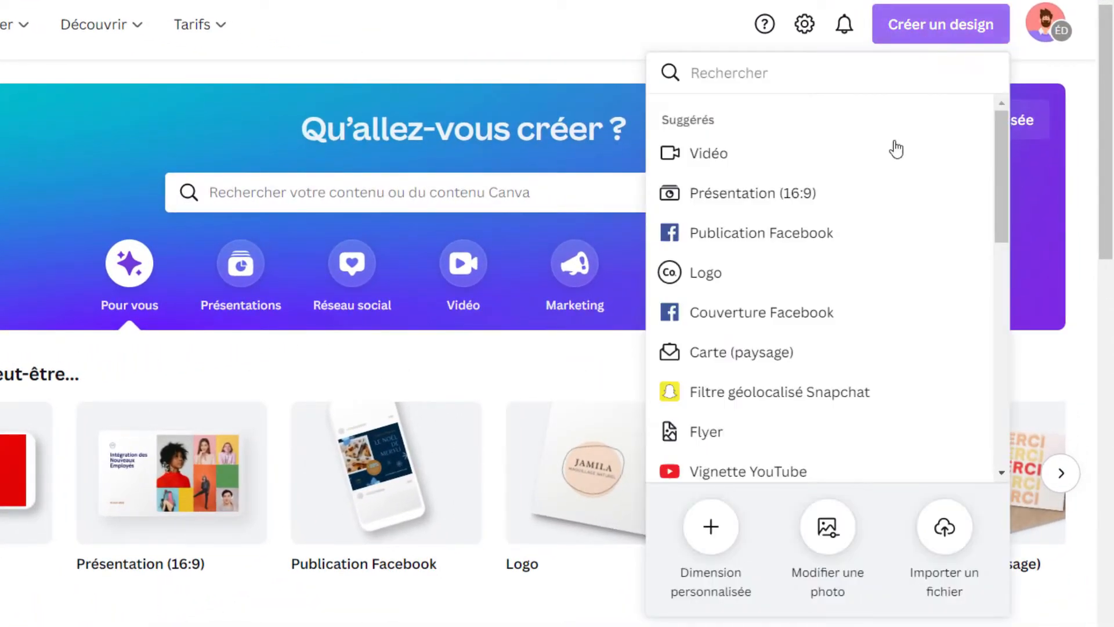
{"action": "left_click", "coordinate": [735, 529]}
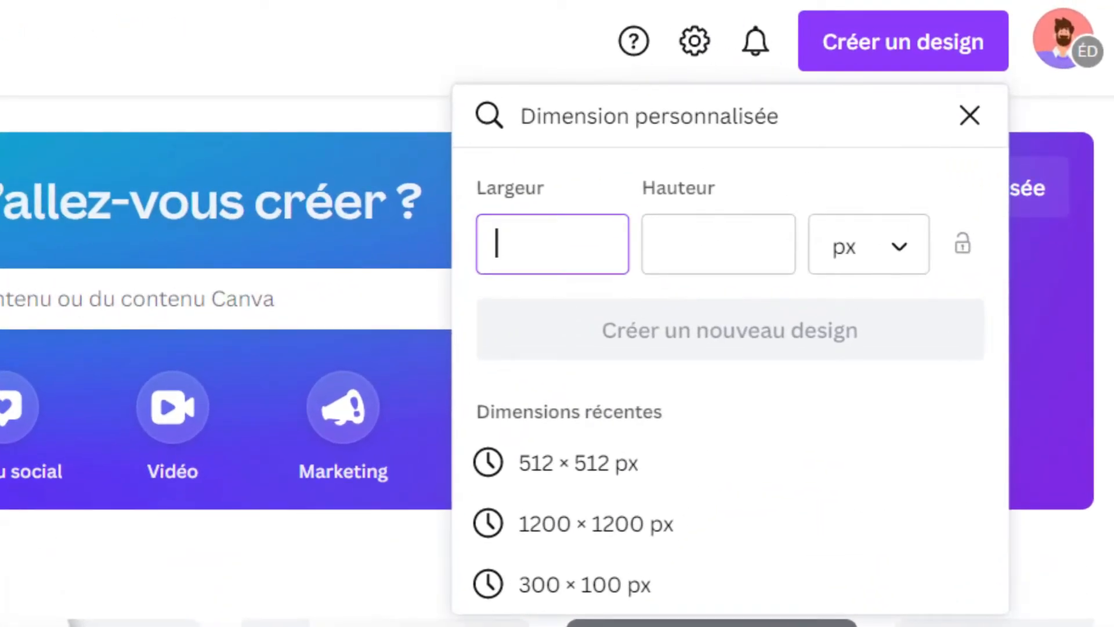
{"action": "type", "text": "512"}
{"action": "key", "text": "Tab"}
{"action": "type", "text": "512"}
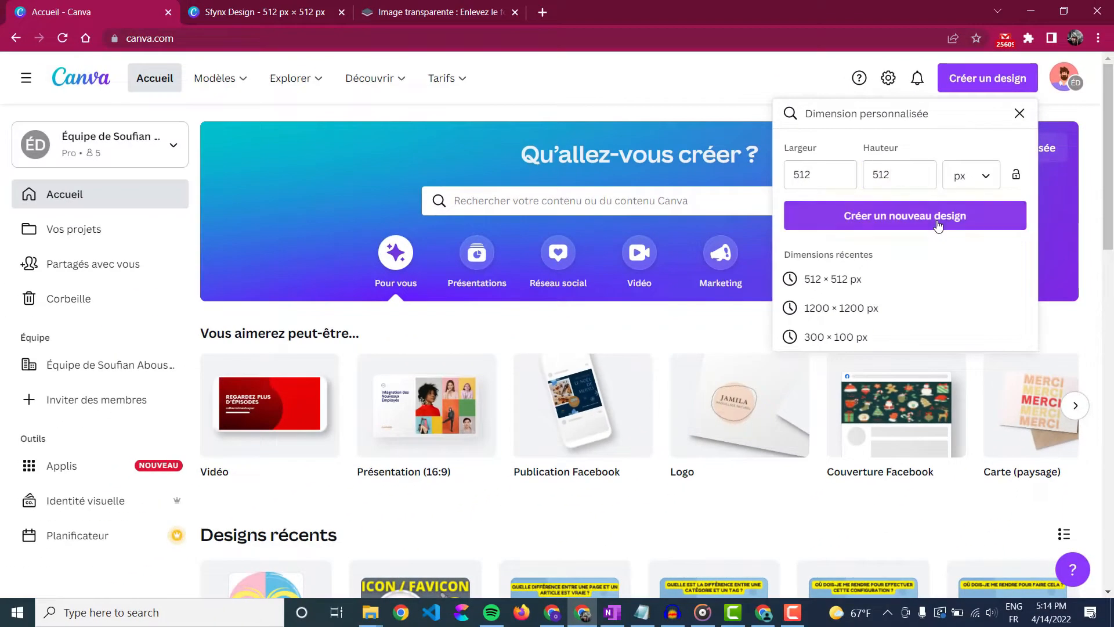
{"action": "left_click", "coordinate": [845, 307]}
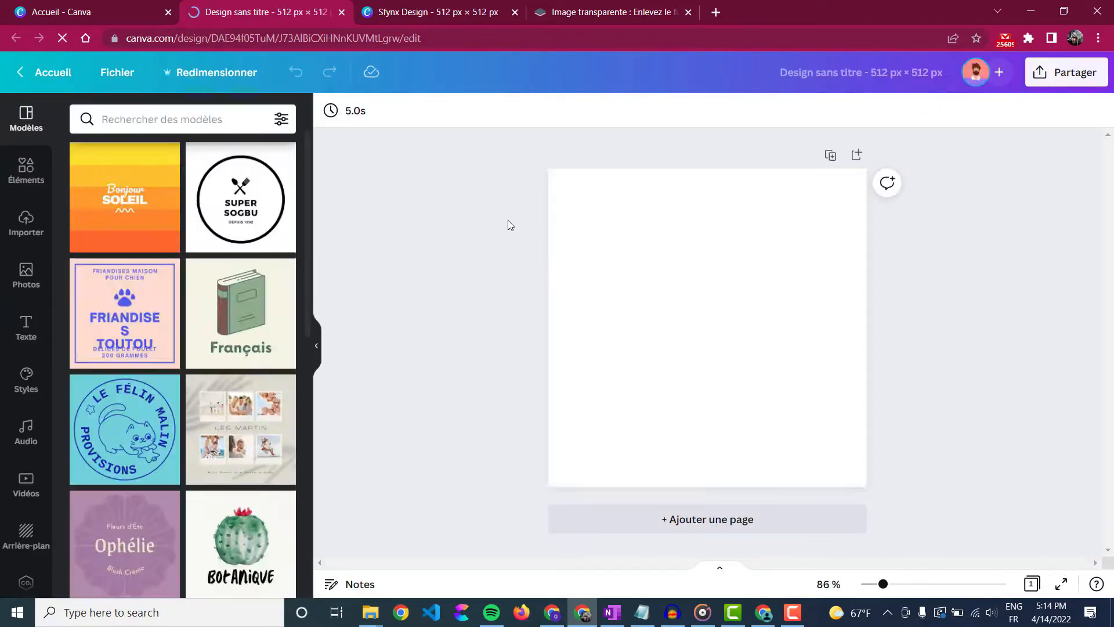
- Search templates for 'logo' and show all the food and drink logo templates
{"action": "left_click", "coordinate": [116, 123]}
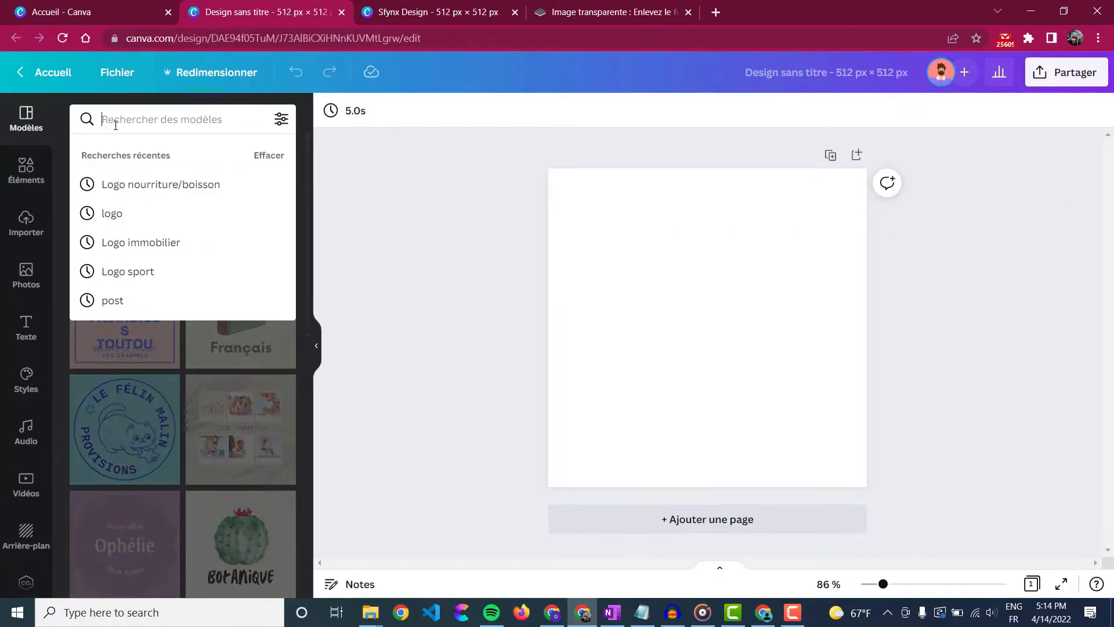
{"action": "type", "text": "logo"}
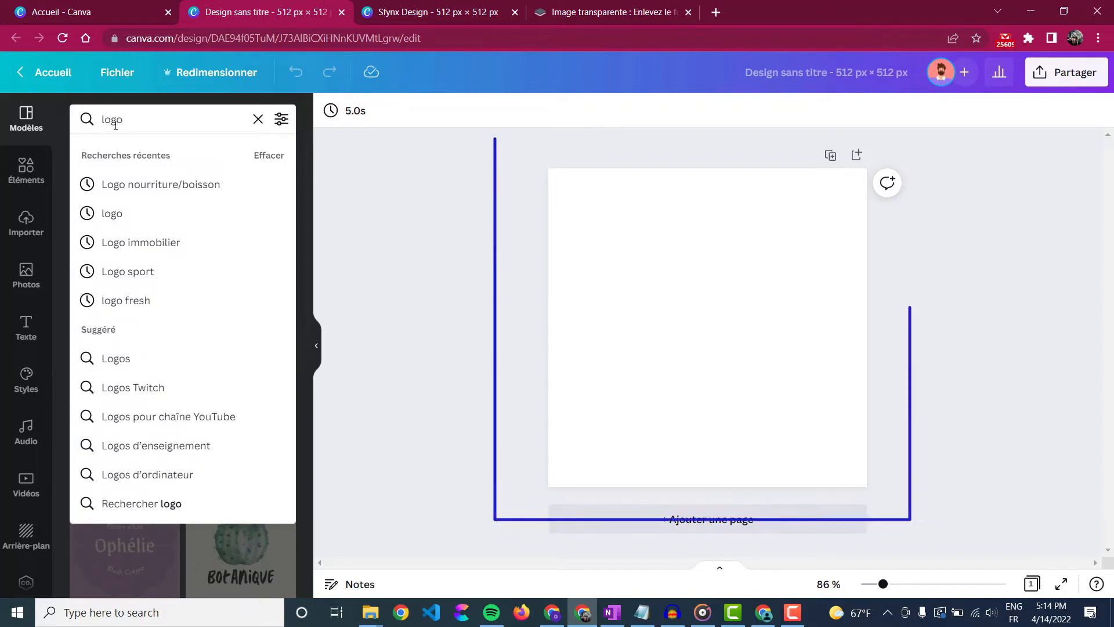
{"action": "key", "text": "Return"}
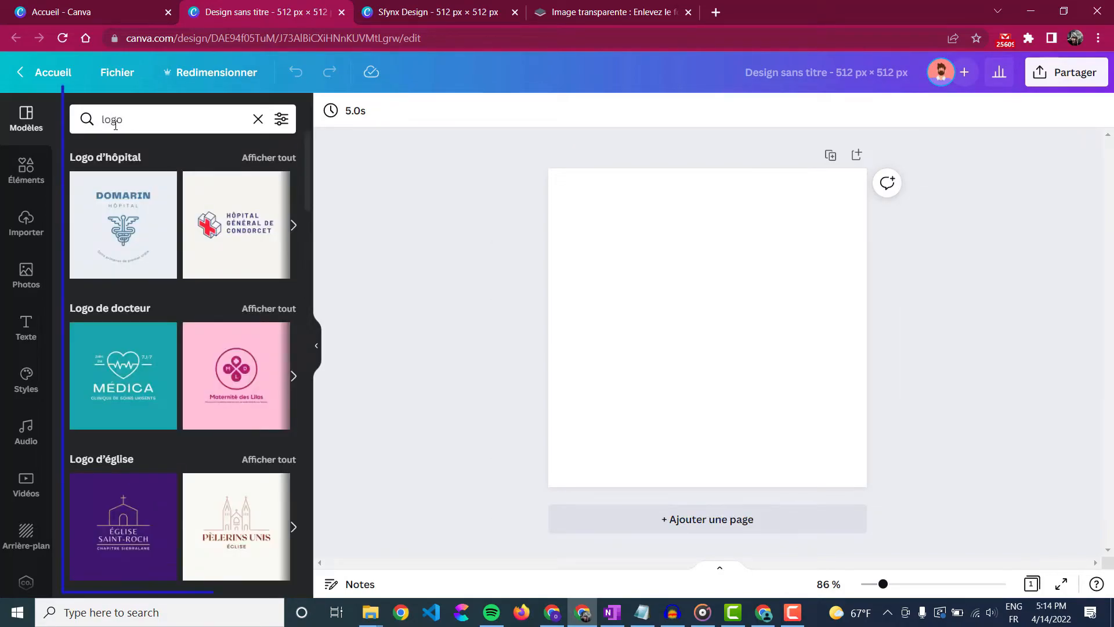
{"action": "scroll", "coordinate": [174, 331], "scroll_direction": "down", "scroll_amount": 6}
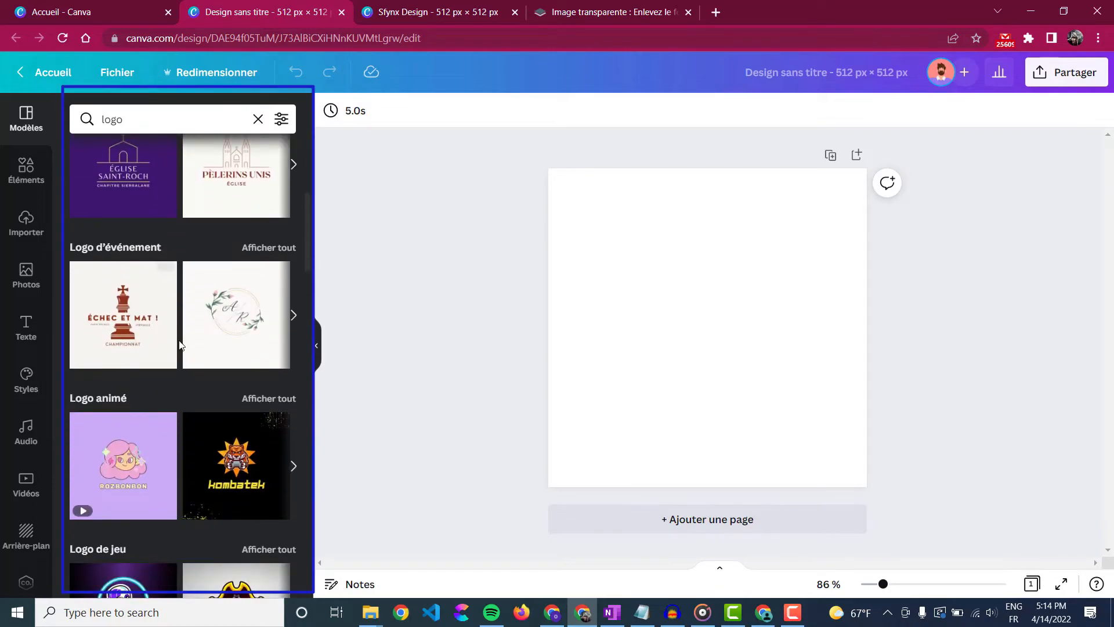
{"action": "scroll", "coordinate": [179, 345], "scroll_direction": "down", "scroll_amount": 10}
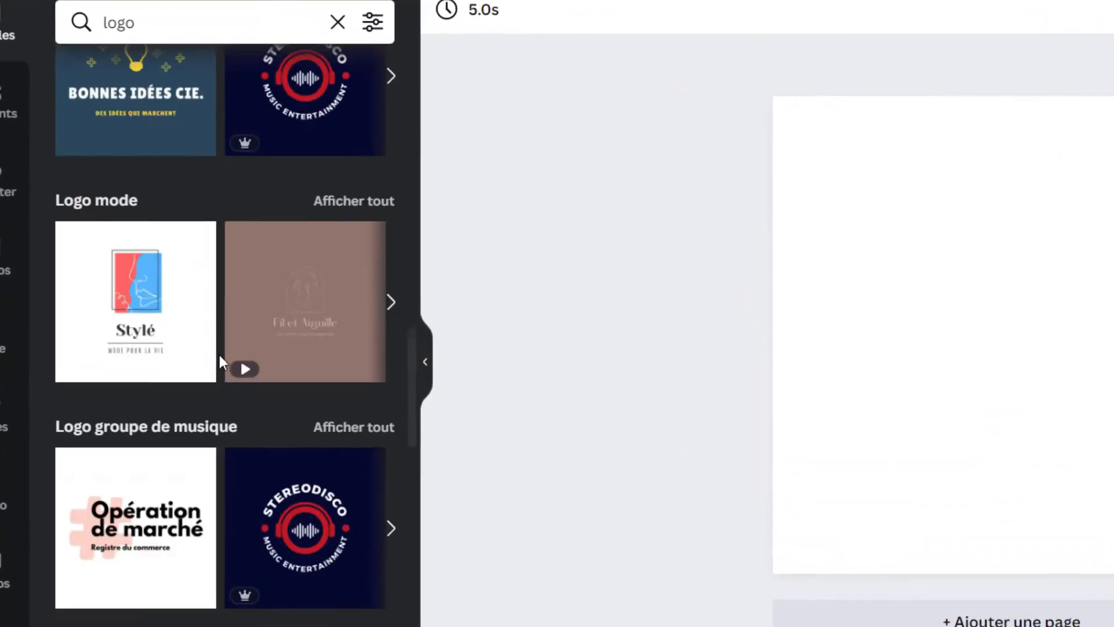
{"action": "scroll", "coordinate": [220, 353], "scroll_direction": "down", "scroll_amount": 10}
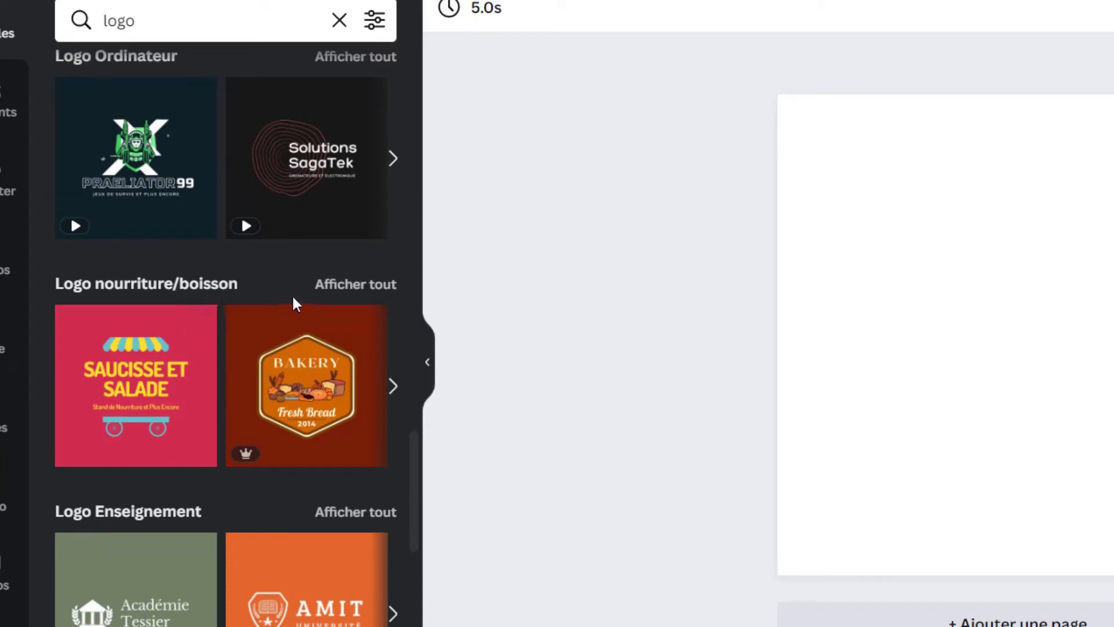
{"action": "left_click", "coordinate": [368, 285]}
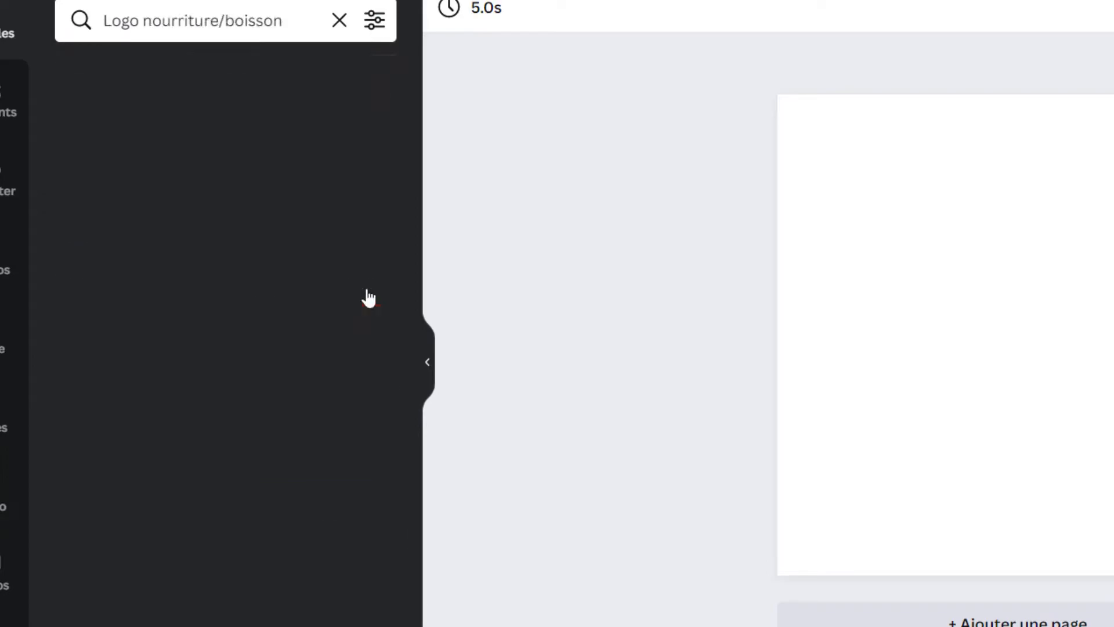
- Apply the Pumpkin Coffee House logo template to the blank page
{"action": "scroll", "coordinate": [369, 297], "scroll_direction": "down", "scroll_amount": 15}
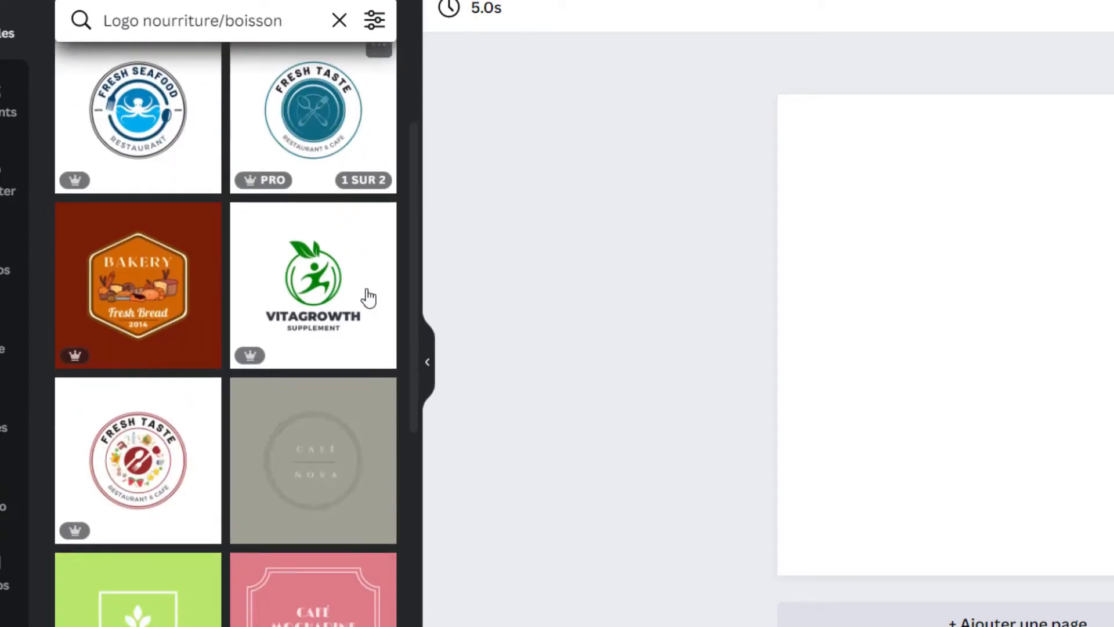
{"action": "scroll", "coordinate": [369, 297], "scroll_direction": "down", "scroll_amount": 15}
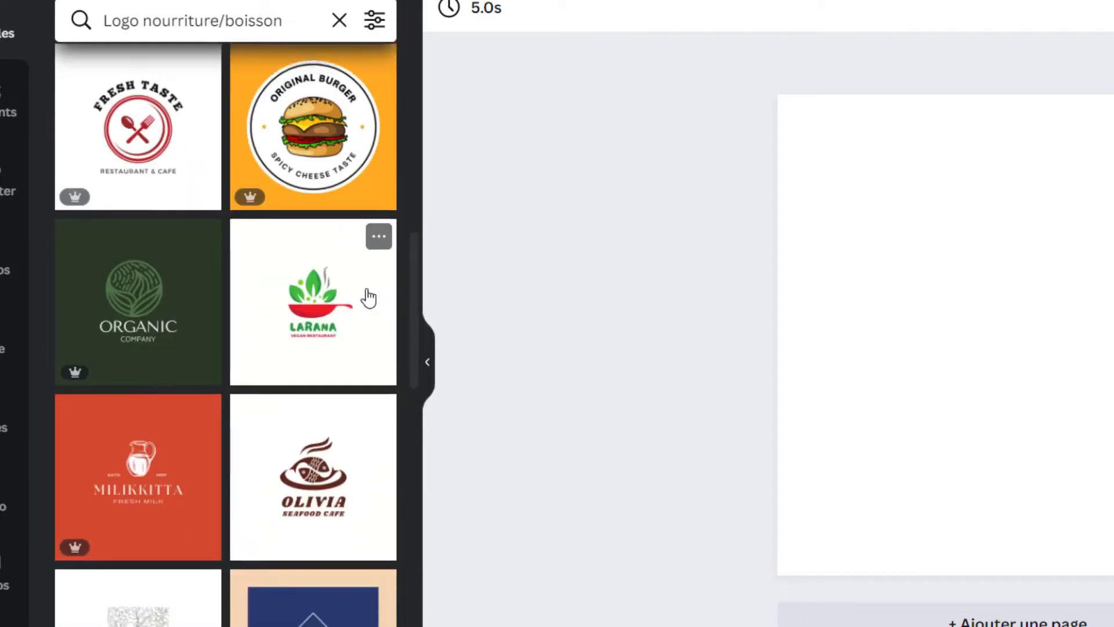
{"action": "scroll", "coordinate": [369, 297], "scroll_direction": "down", "scroll_amount": 3}
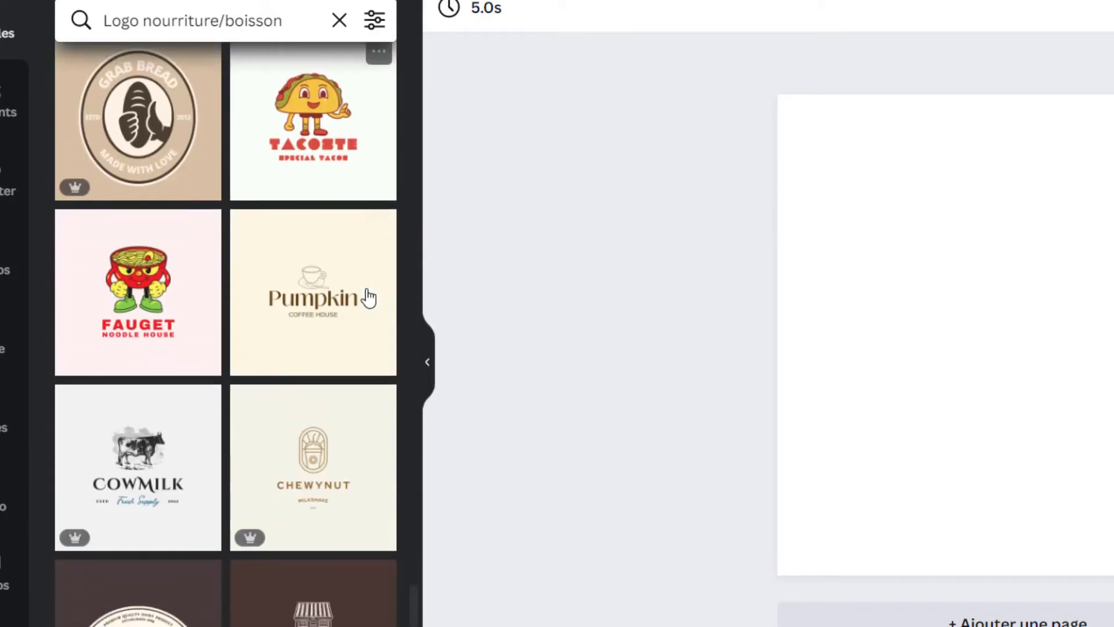
{"action": "left_click", "coordinate": [324, 309]}
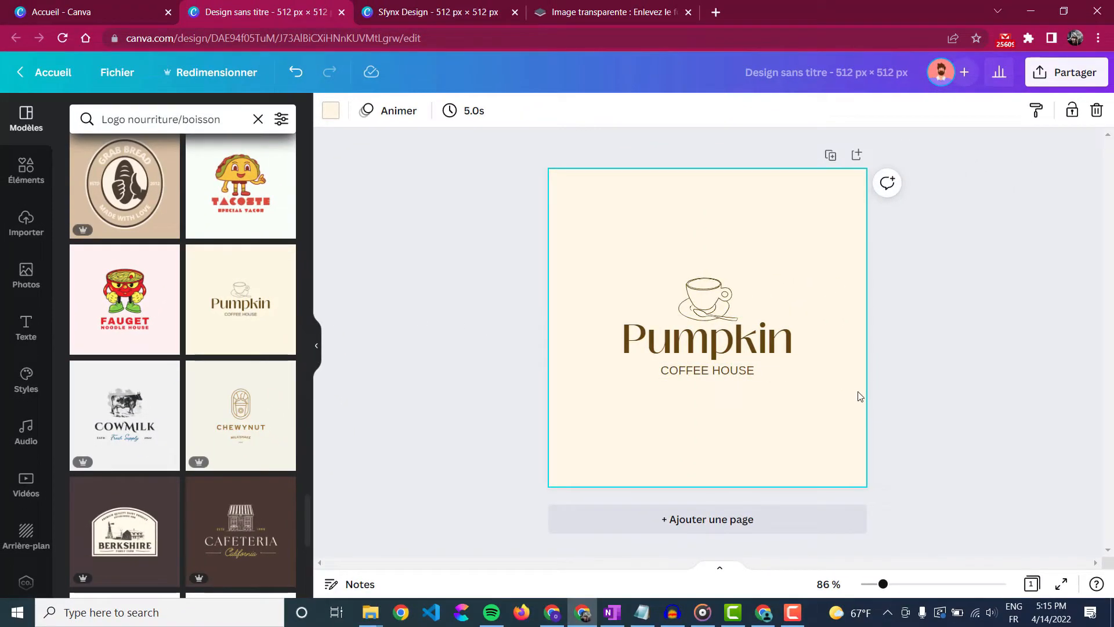
- Change the template search to 'Logo restaurant' and browse the results
{"action": "left_click", "coordinate": [227, 123]}
{"action": "key", "text": "BackSpace"}
{"action": "key", "text": "BackSpace"}
{"action": "key", "text": "BackSpace"}
{"action": "key", "text": "BackSpace"}
{"action": "key", "text": "BackSpace"}
{"action": "key", "text": "BackSpace"}
{"action": "key", "text": "BackSpace"}
{"action": "key", "text": "BackSpace"}
{"action": "key", "text": "BackSpace"}
{"action": "key", "text": "BackSpace"}
{"action": "key", "text": "BackSpace"}
{"action": "key", "text": "BackSpace"}
{"action": "key", "text": "BackSpace"}
{"action": "key", "text": "BackSpace"}
{"action": "key", "text": "BackSpace"}
{"action": "key", "text": "BackSpace"}
{"action": "key", "text": "BackSpace"}
{"action": "key", "text": "BackSpace"}
{"action": "key", "text": "BackSpace"}
{"action": "type", "text": "re"}
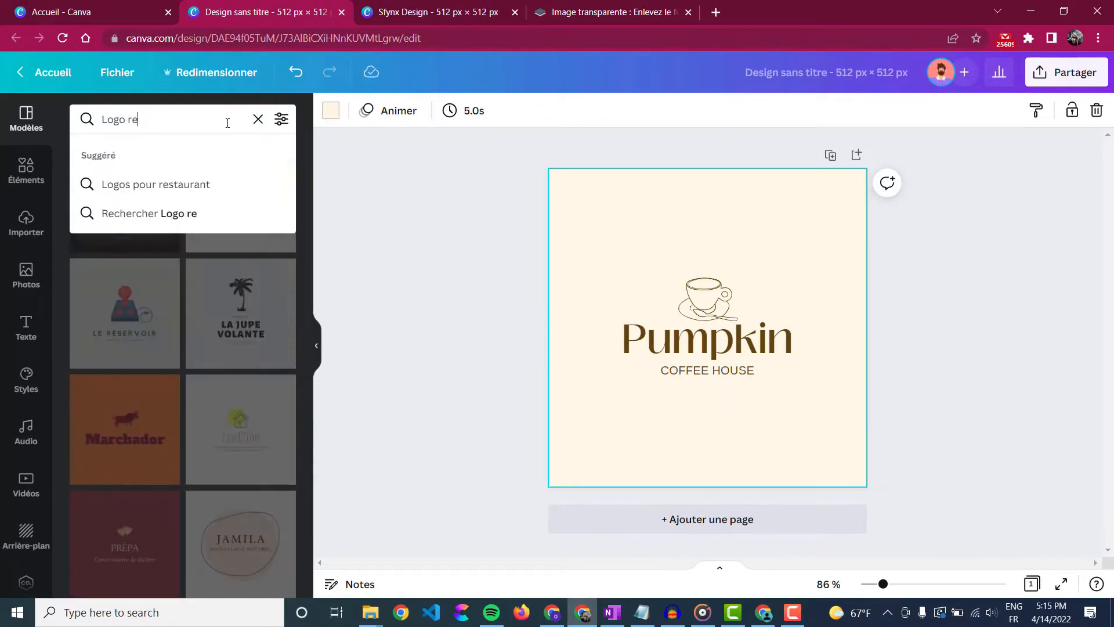
{"action": "type", "text": "staurant"}
{"action": "key", "text": "Return"}
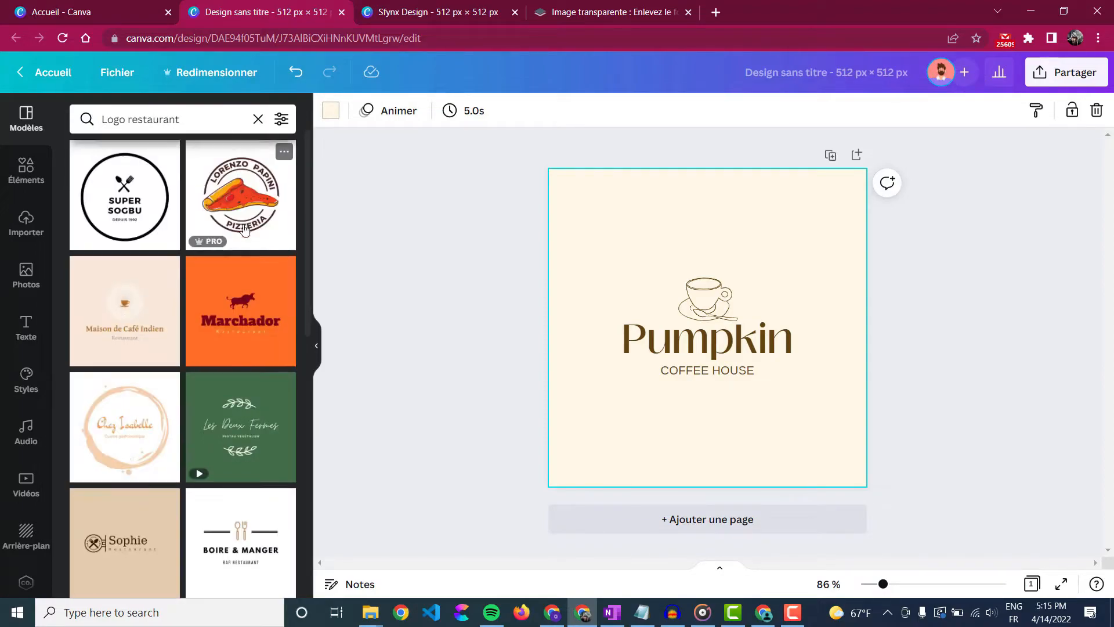
{"action": "scroll", "coordinate": [244, 232], "scroll_direction": "down", "scroll_amount": 7}
{"action": "scroll", "coordinate": [245, 233], "scroll_direction": "down", "scroll_amount": 5}
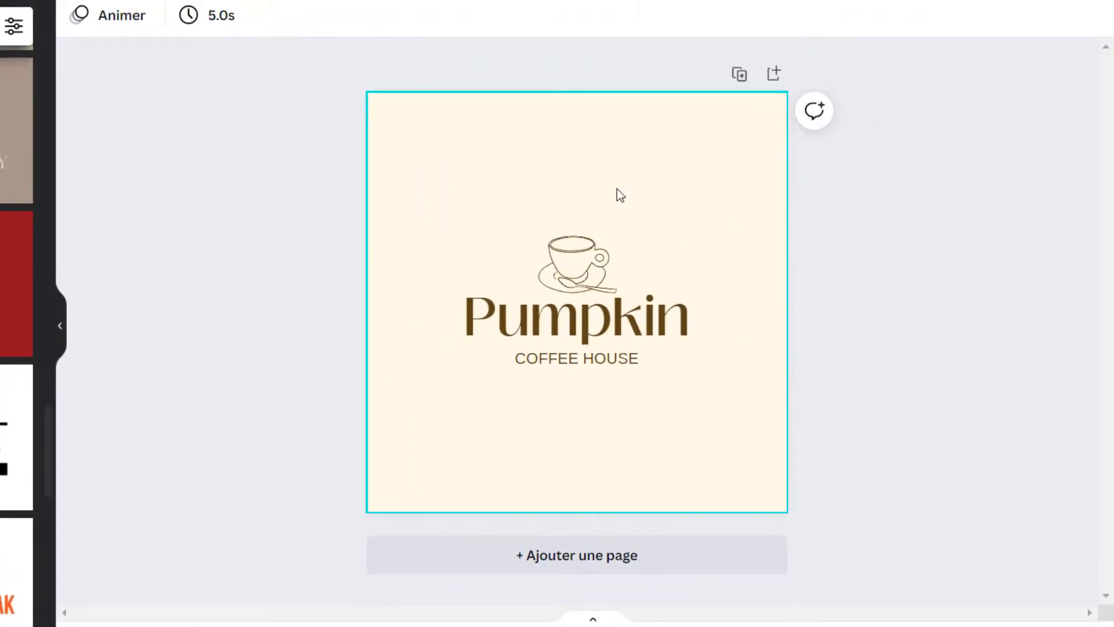
- Select the coffee-cup graphic, then the Pumpkin title text, then the cup again
{"action": "left_click", "coordinate": [593, 236]}
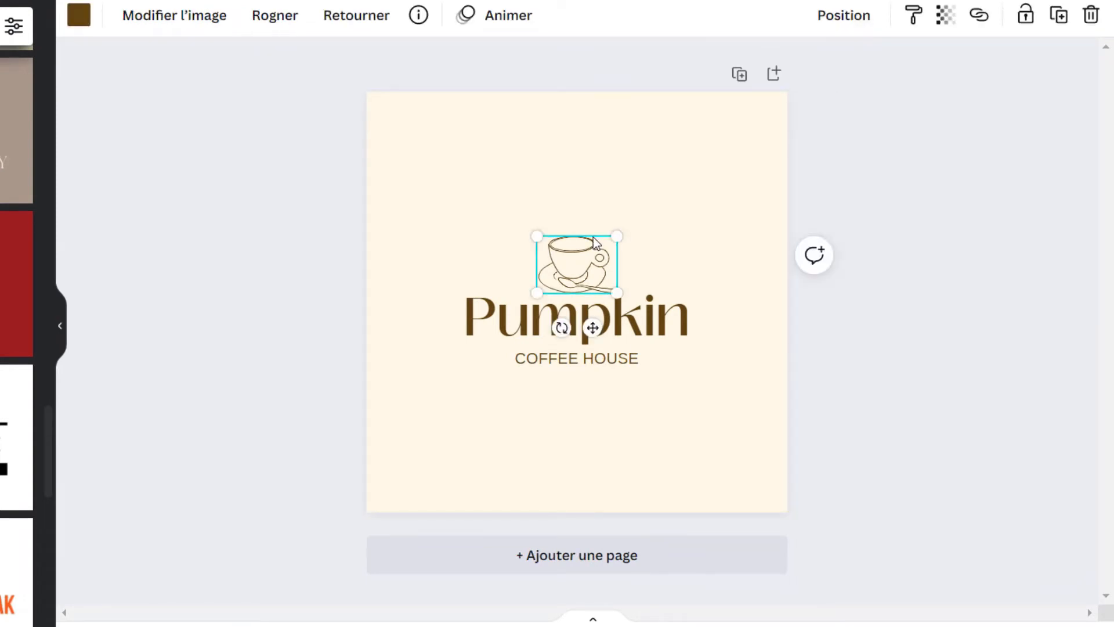
{"action": "left_click", "coordinate": [602, 295]}
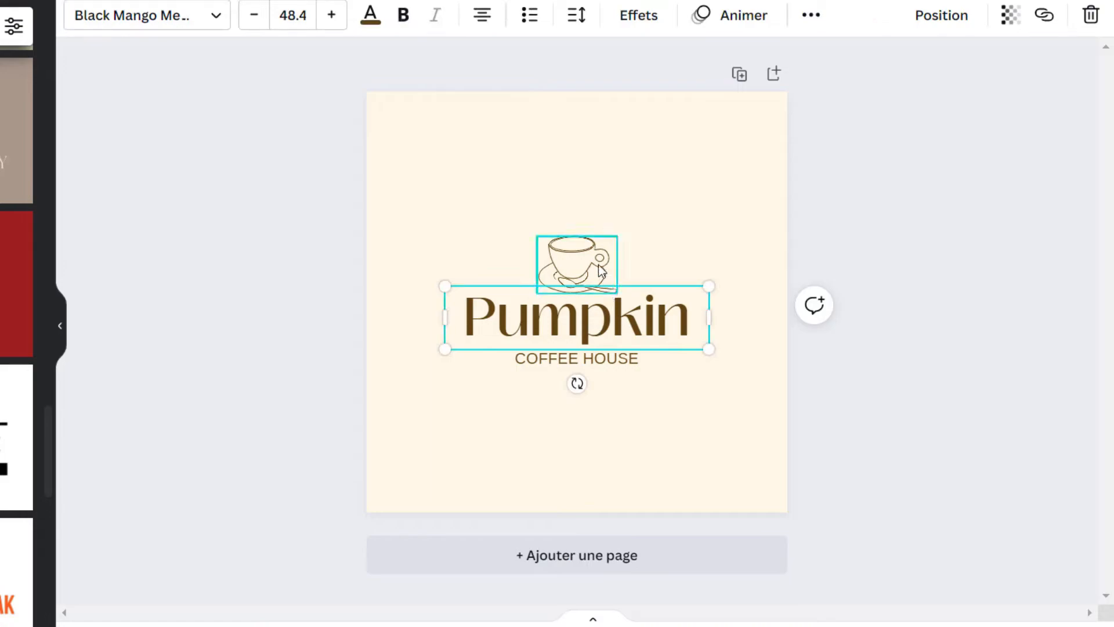
{"action": "left_click", "coordinate": [575, 261]}
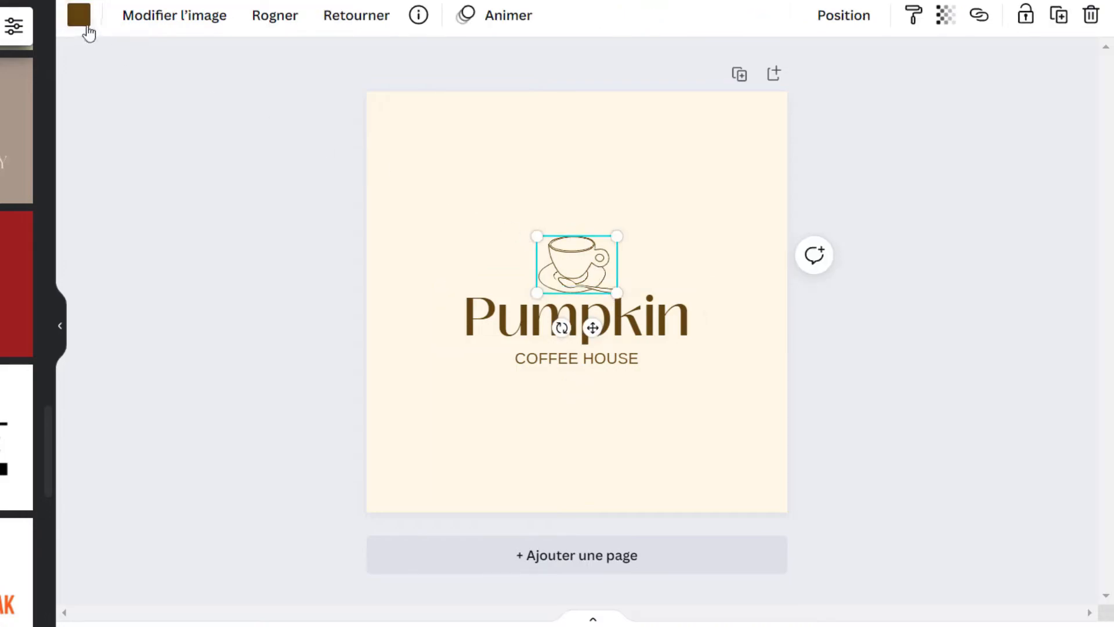
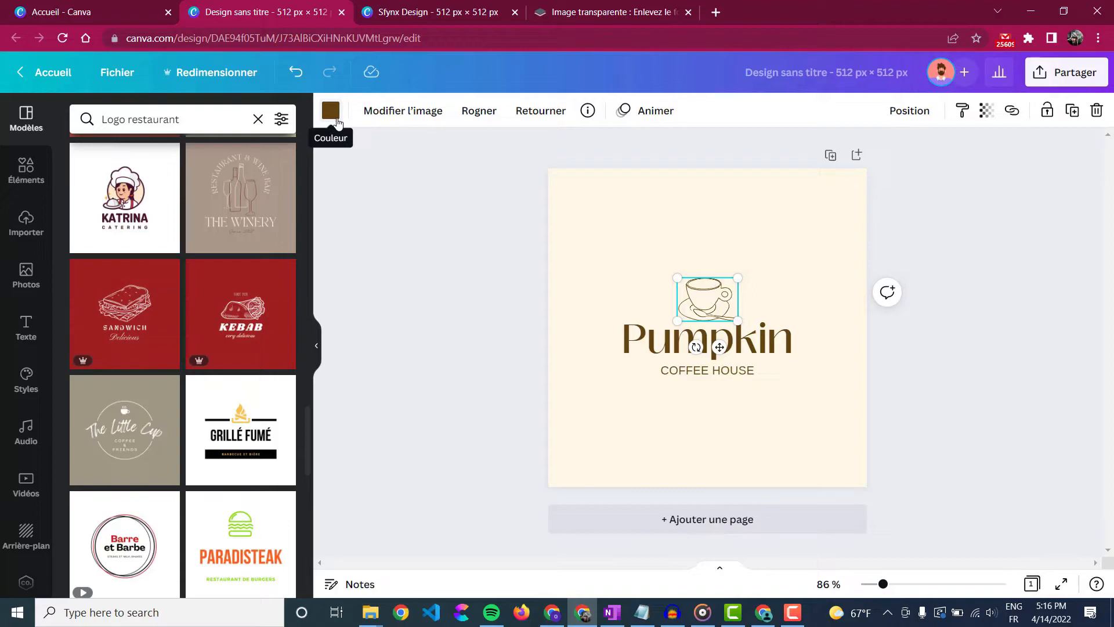
- Recolour the coffee-cup drawing to the darker brown #34240B
{"action": "left_click", "coordinate": [627, 355]}
{"action": "left_click", "coordinate": [659, 377]}
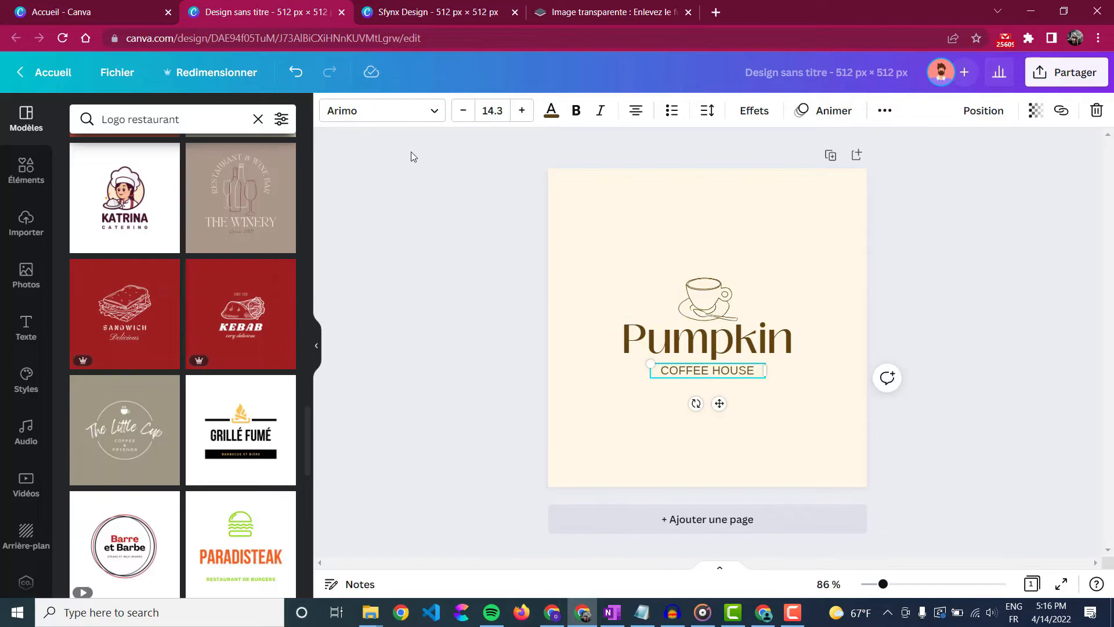
{"action": "left_click", "coordinate": [704, 296]}
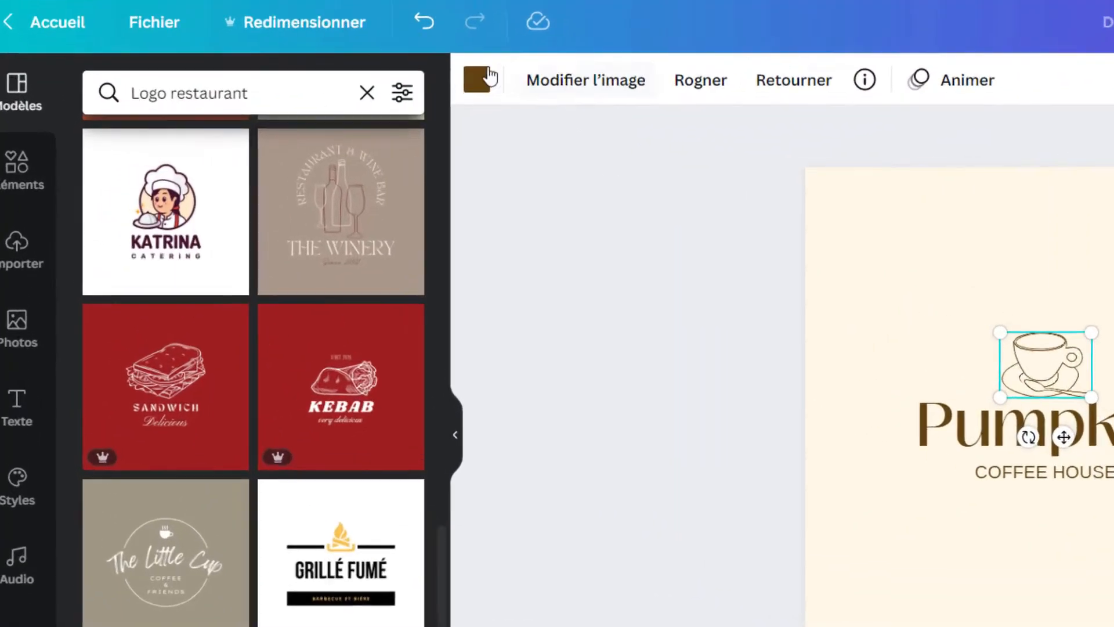
{"action": "left_click", "coordinate": [332, 110]}
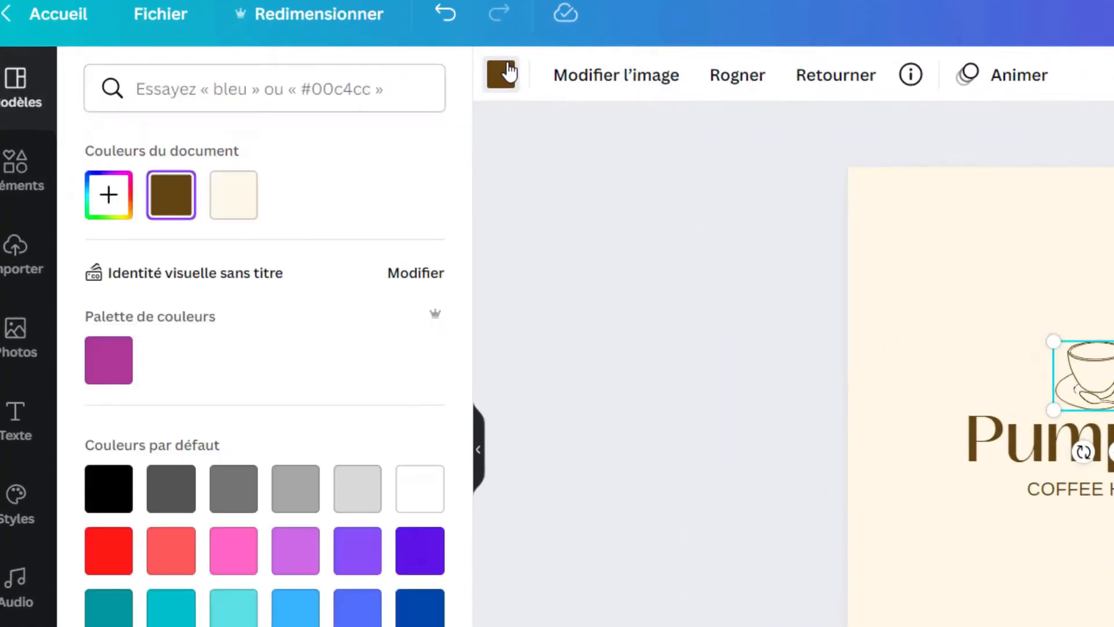
{"action": "left_click", "coordinate": [111, 200]}
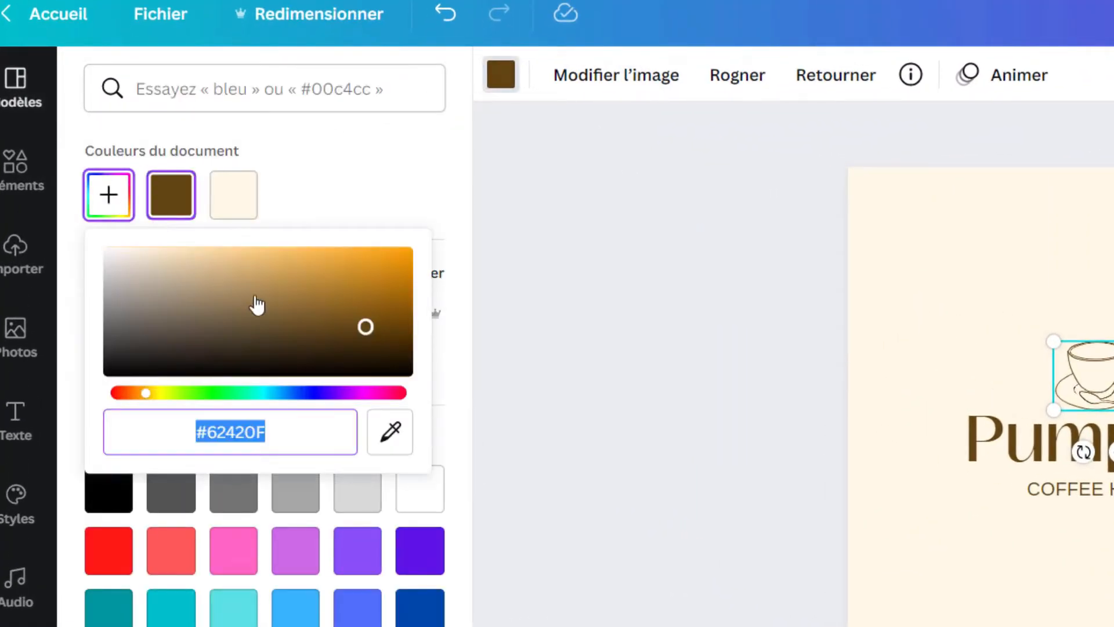
{"action": "left_click", "coordinate": [315, 318]}
{"action": "left_click_drag", "start_coordinate": [386, 303], "coordinate": [348, 349]}
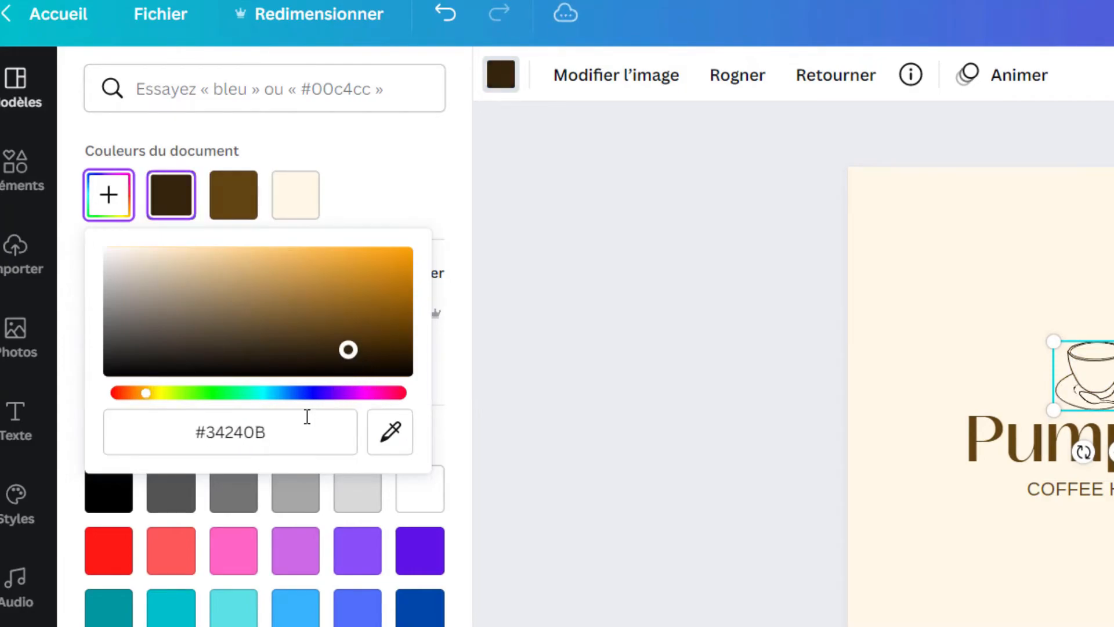
{"action": "left_click", "coordinate": [297, 424]}
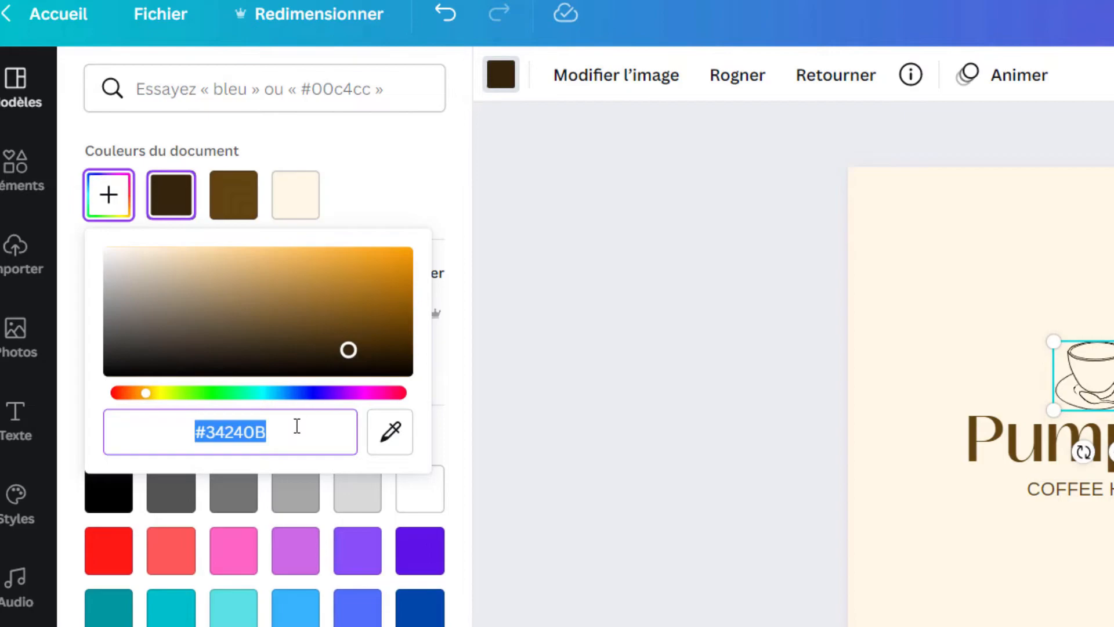
{"action": "left_click", "coordinate": [468, 424]}
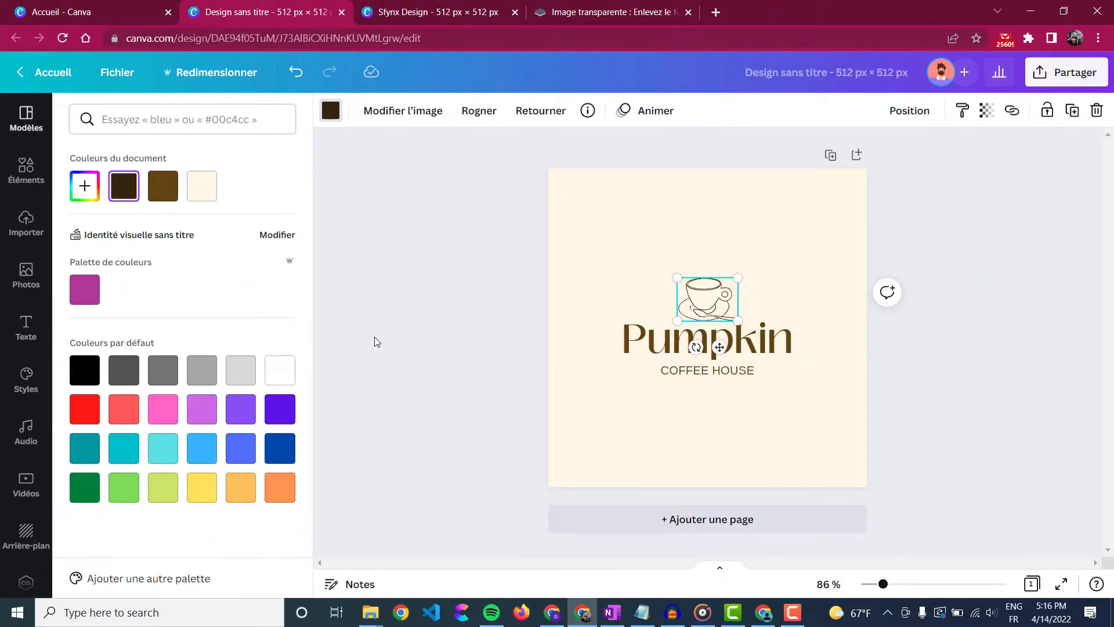
- Change the page background from cream to white
{"action": "left_click", "coordinate": [604, 243]}
{"action": "left_click", "coordinate": [600, 206]}
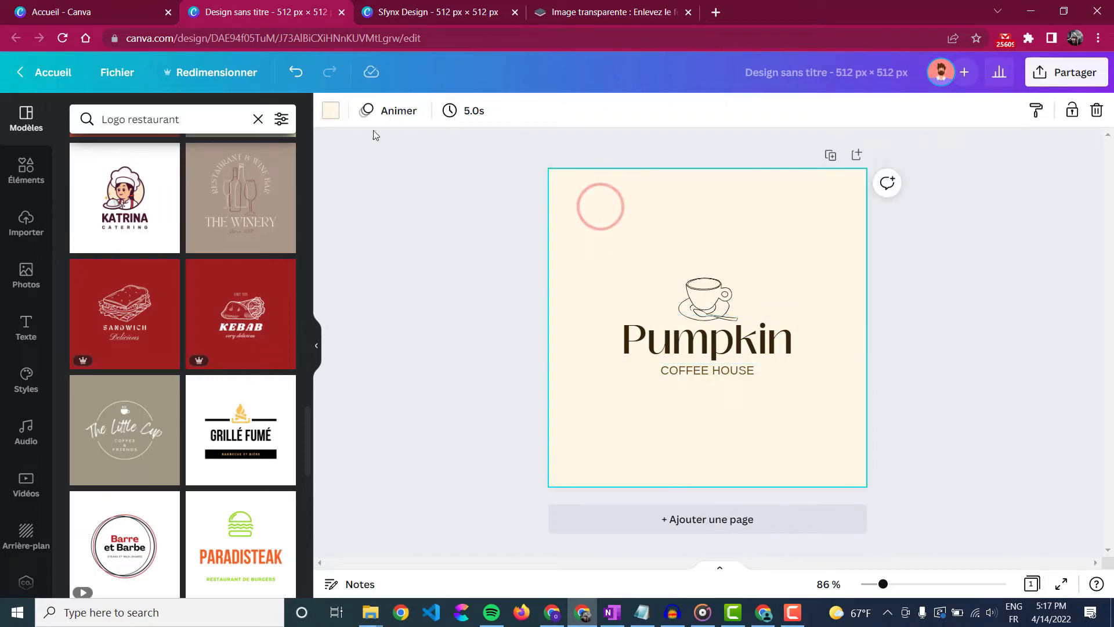
{"action": "left_click", "coordinate": [331, 110]}
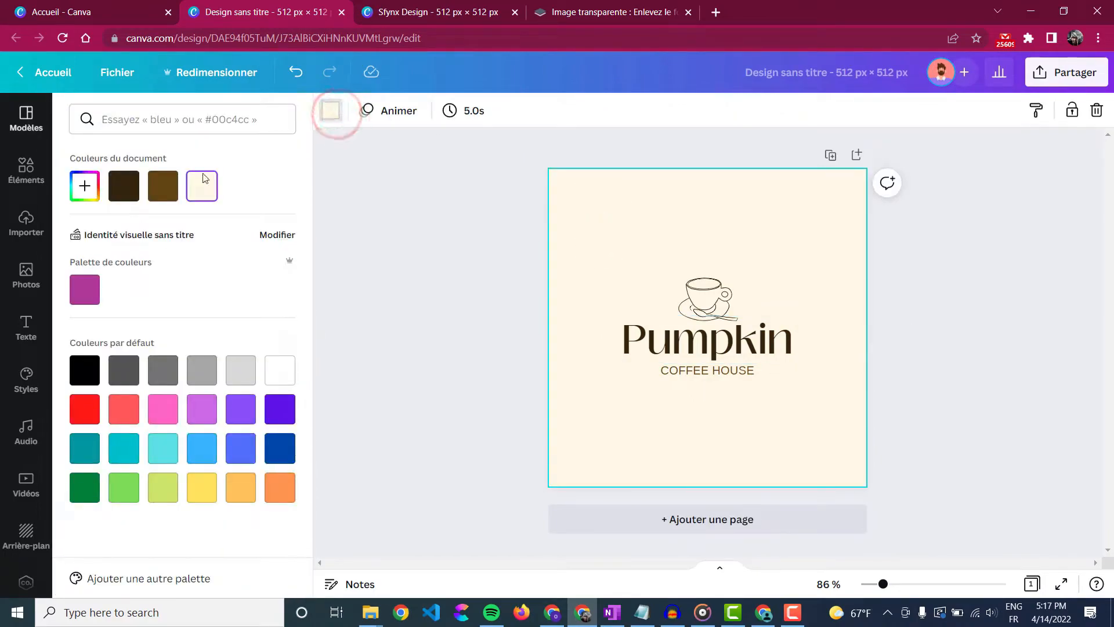
{"action": "left_click", "coordinate": [270, 374]}
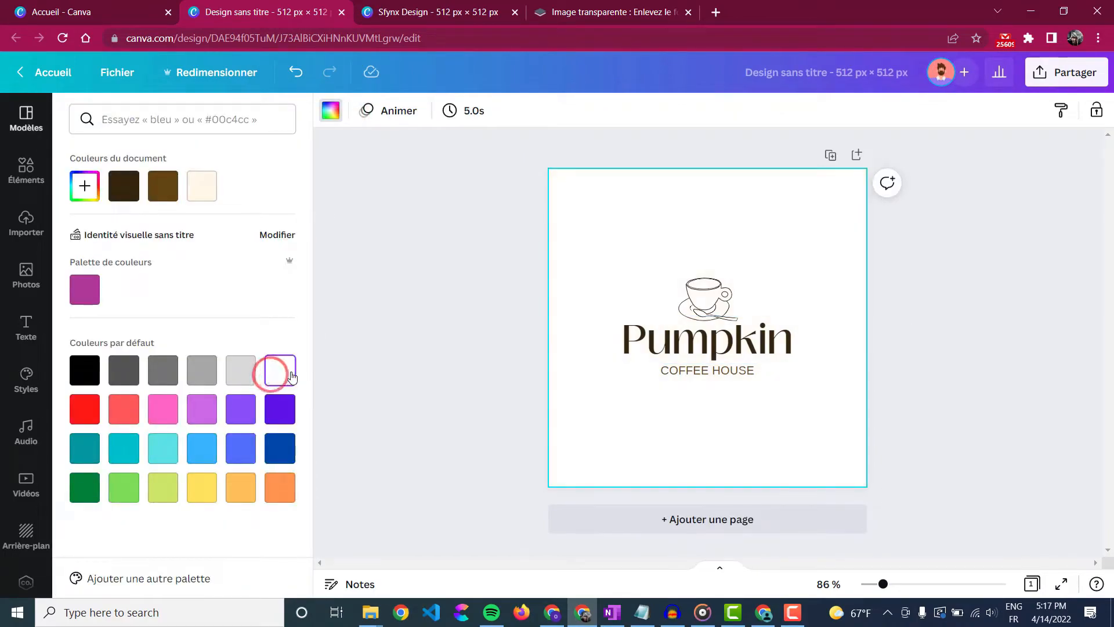
{"action": "left_click", "coordinate": [488, 353]}
- Enlarge the cup and move the whole logo lower on the page
{"action": "left_click", "coordinate": [705, 299]}
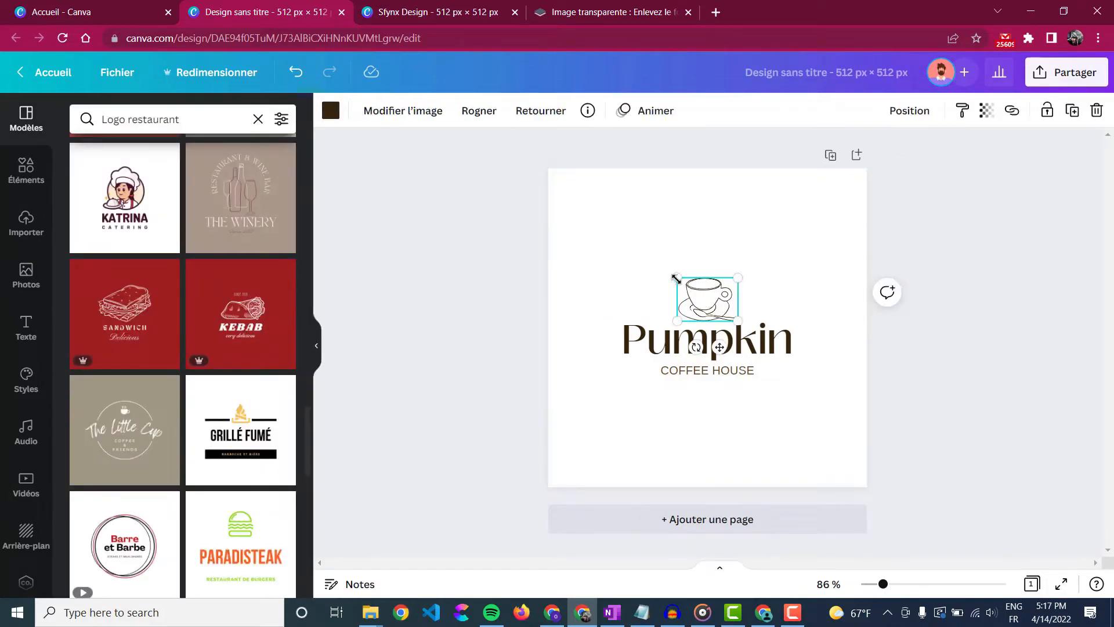
{"action": "left_click_drag", "start_coordinate": [676, 279], "coordinate": [708, 267]}
{"action": "key", "text": "ctrl+a"}
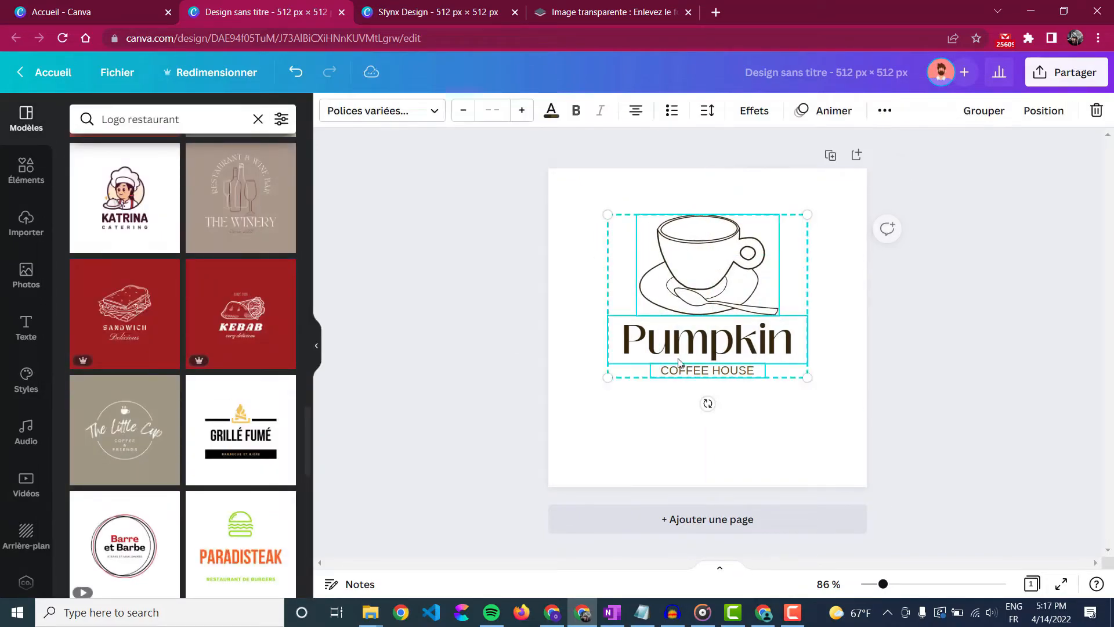
{"action": "left_click_drag", "start_coordinate": [679, 363], "coordinate": [679, 395]}
{"action": "left_click", "coordinate": [928, 337]}
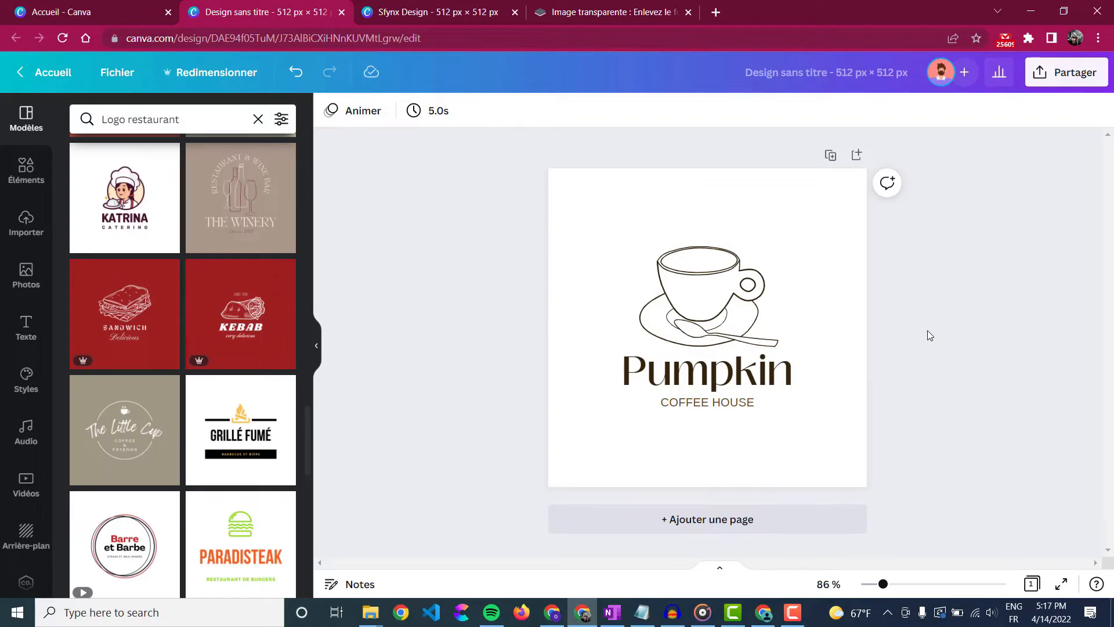
{"action": "left_click", "coordinate": [1066, 72]}
- Download the logo as a transparent-background PNG and check the file
{"action": "left_click", "coordinate": [847, 424]}
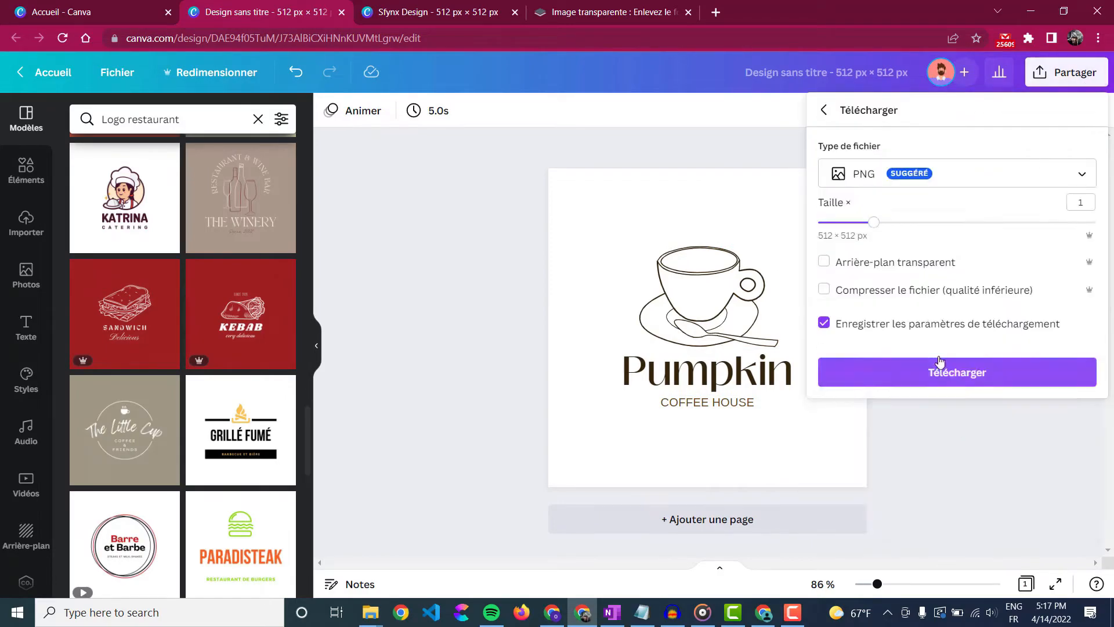
{"action": "left_click", "coordinate": [881, 265]}
{"action": "left_click", "coordinate": [928, 376]}
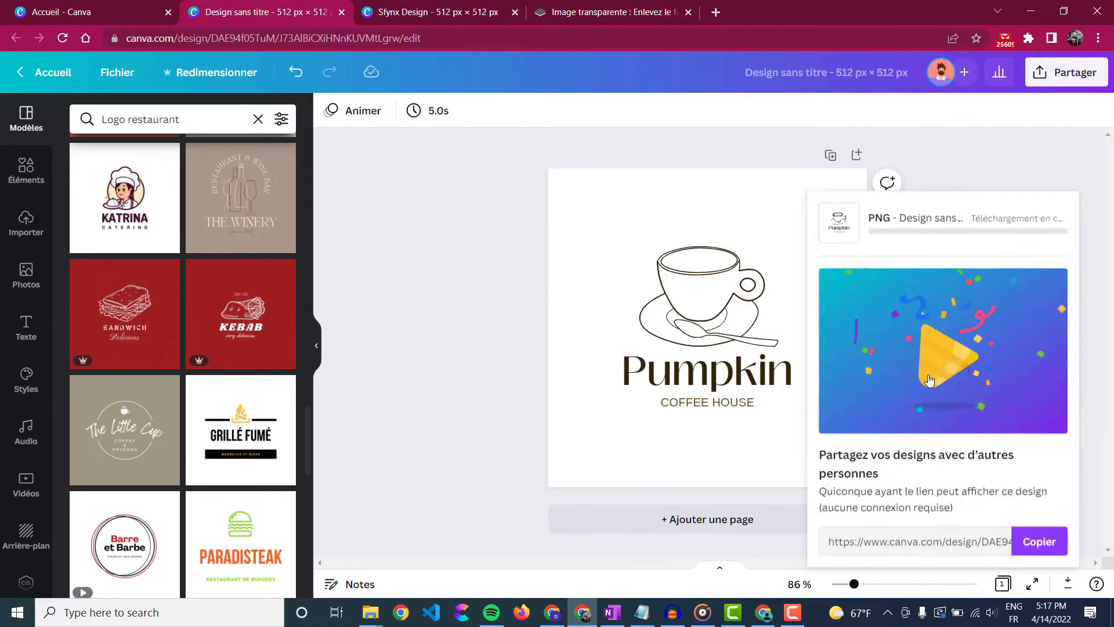
{"action": "left_click", "coordinate": [614, 346]}
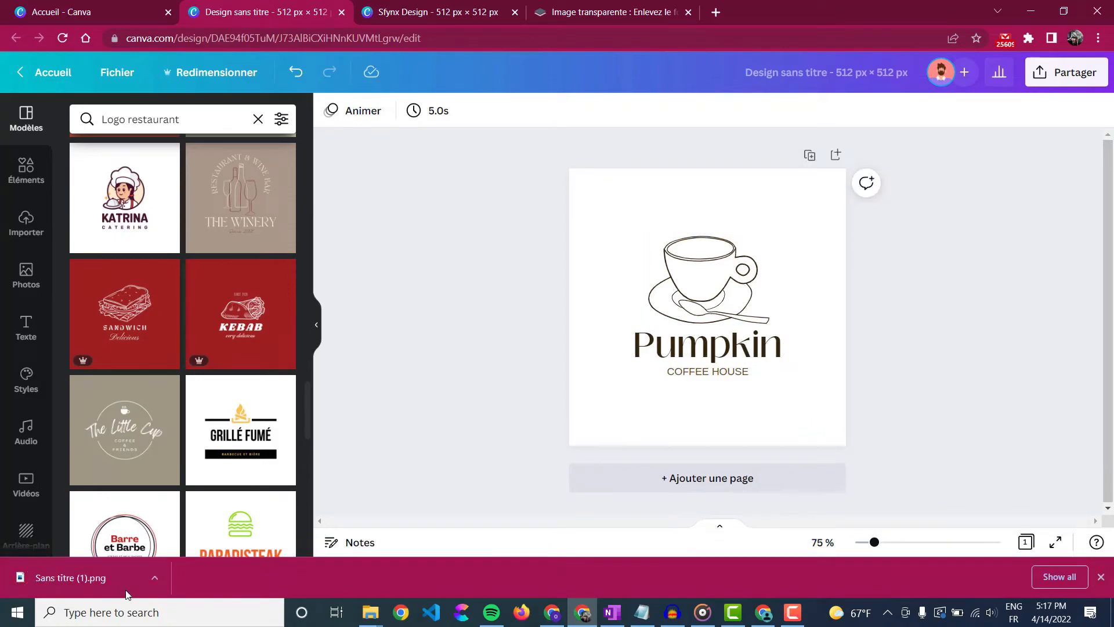
{"action": "left_click", "coordinate": [70, 577]}
{"action": "left_click", "coordinate": [1097, 12]}
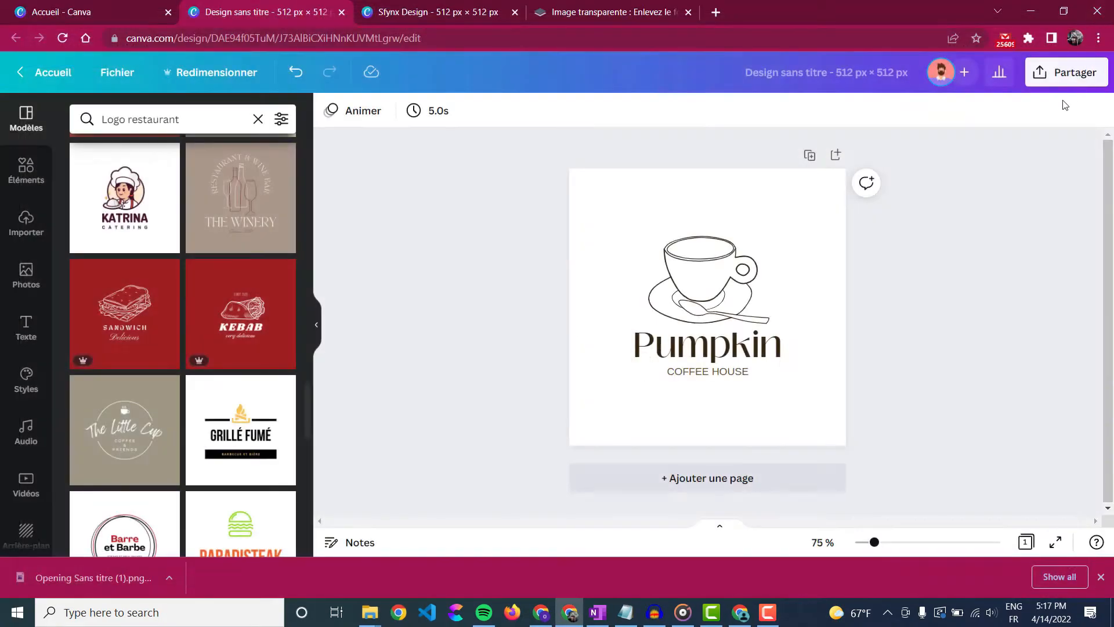
{"action": "left_click", "coordinate": [1101, 576]}
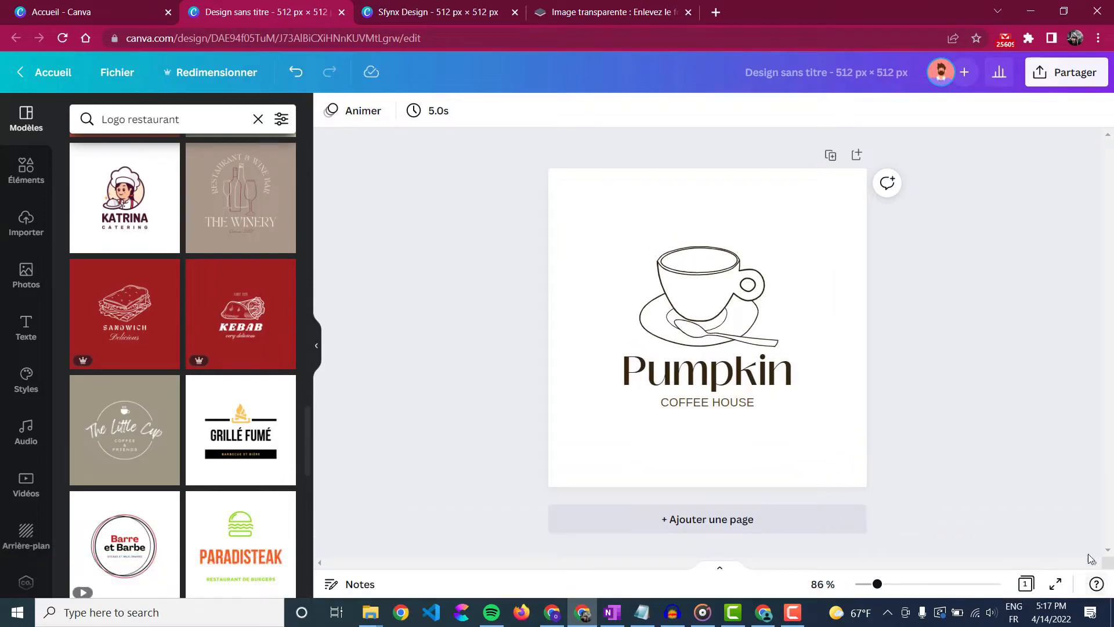
- Download the logo again as a 512 × 512 PNG keeping the white background
{"action": "left_click", "coordinate": [1050, 83]}
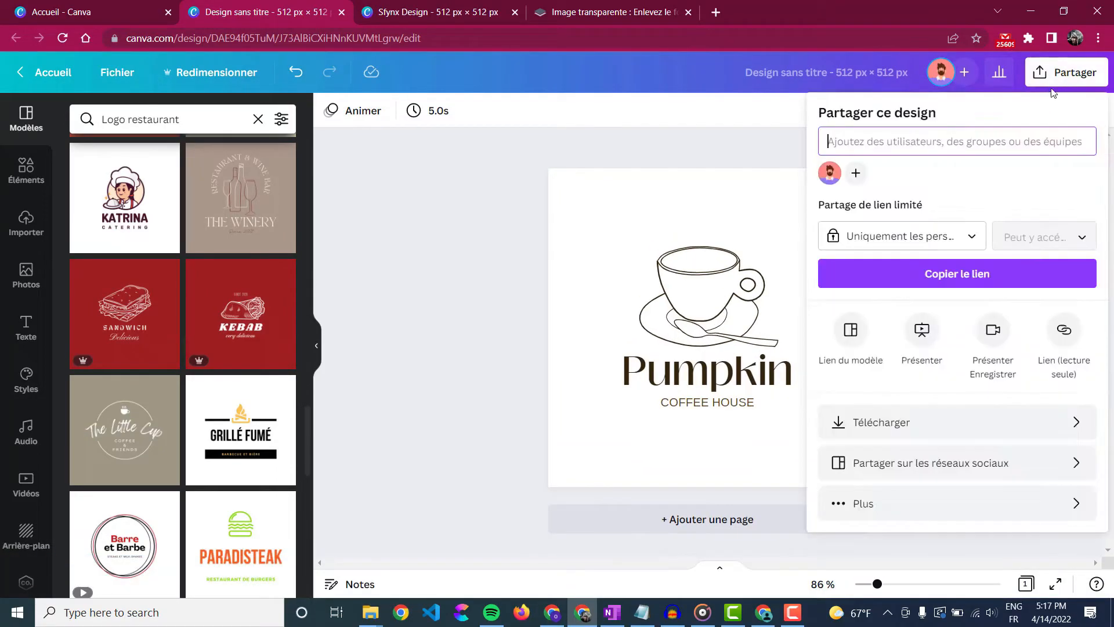
{"action": "left_click", "coordinate": [978, 425]}
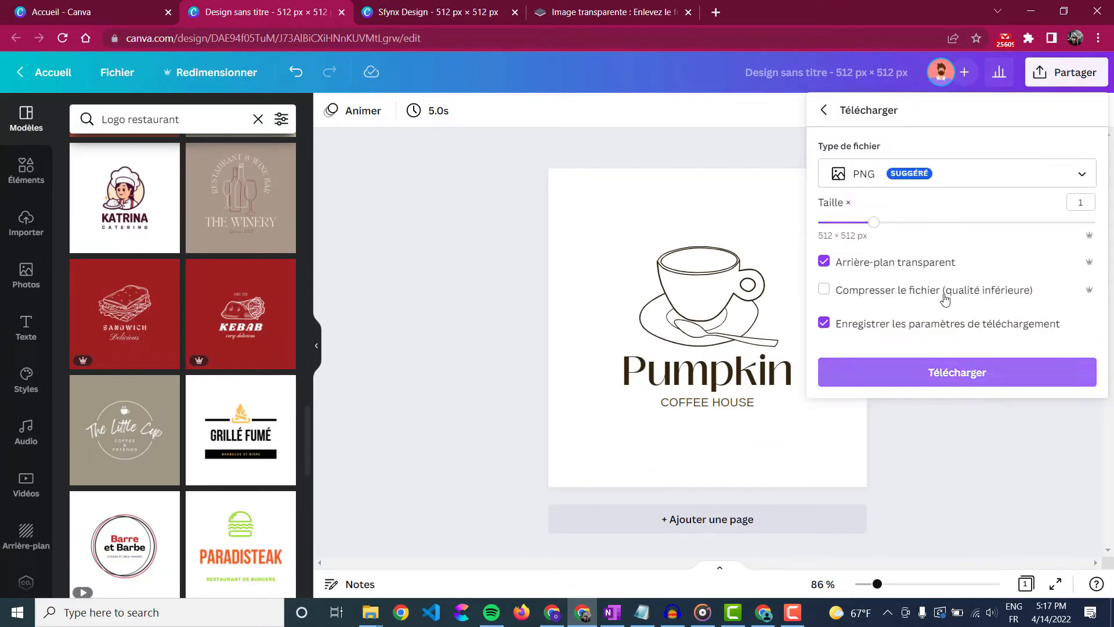
{"action": "left_click", "coordinate": [928, 266]}
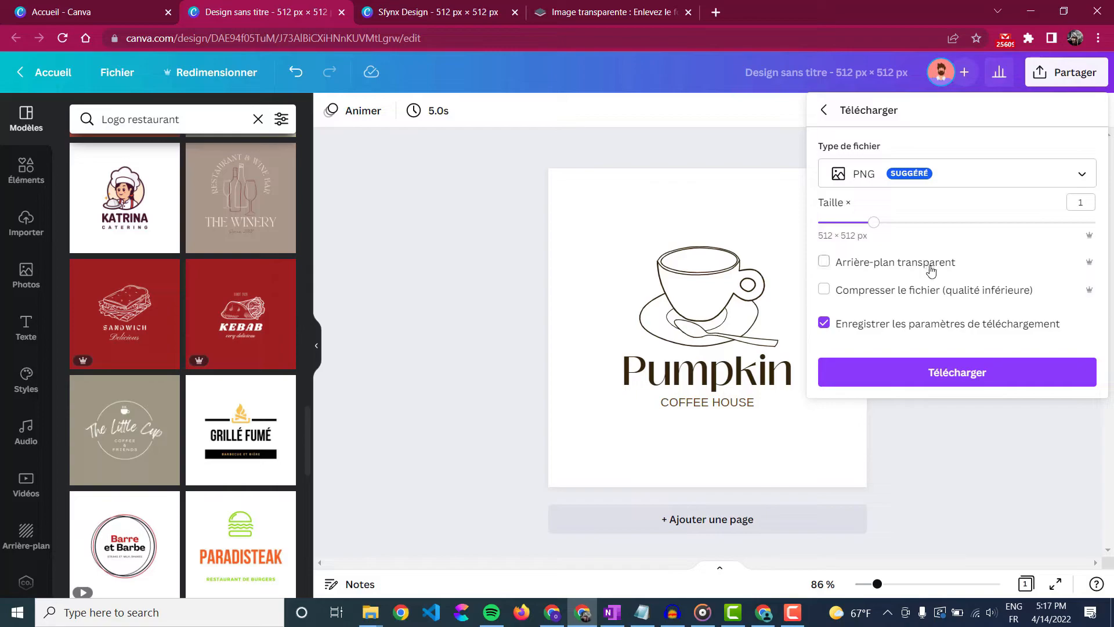
{"action": "left_click", "coordinate": [959, 375]}
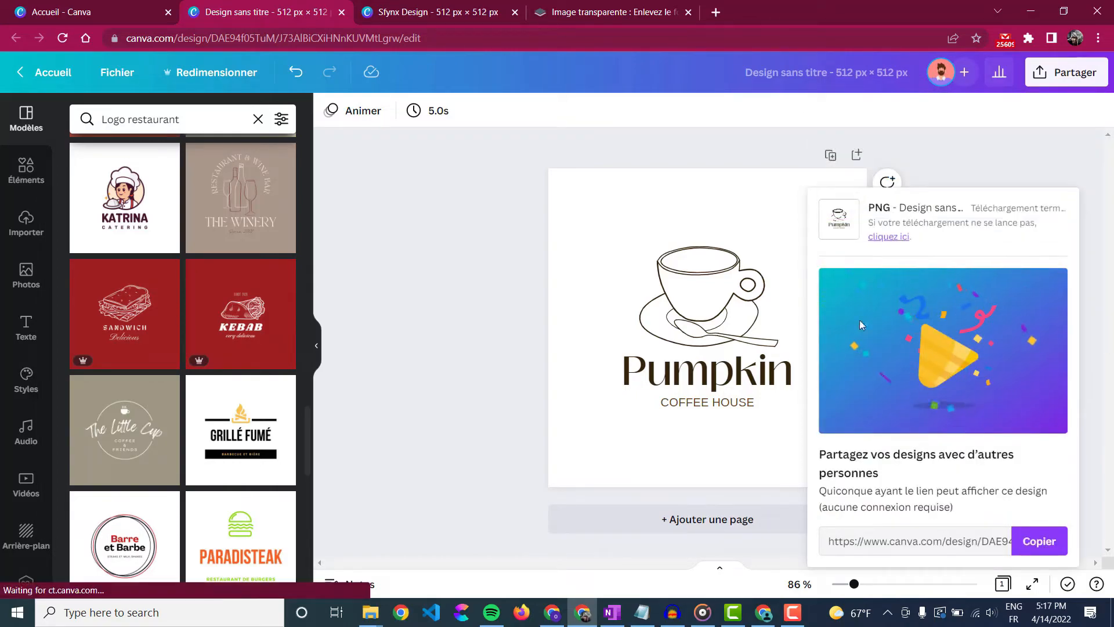
{"action": "left_click", "coordinate": [610, 11]}
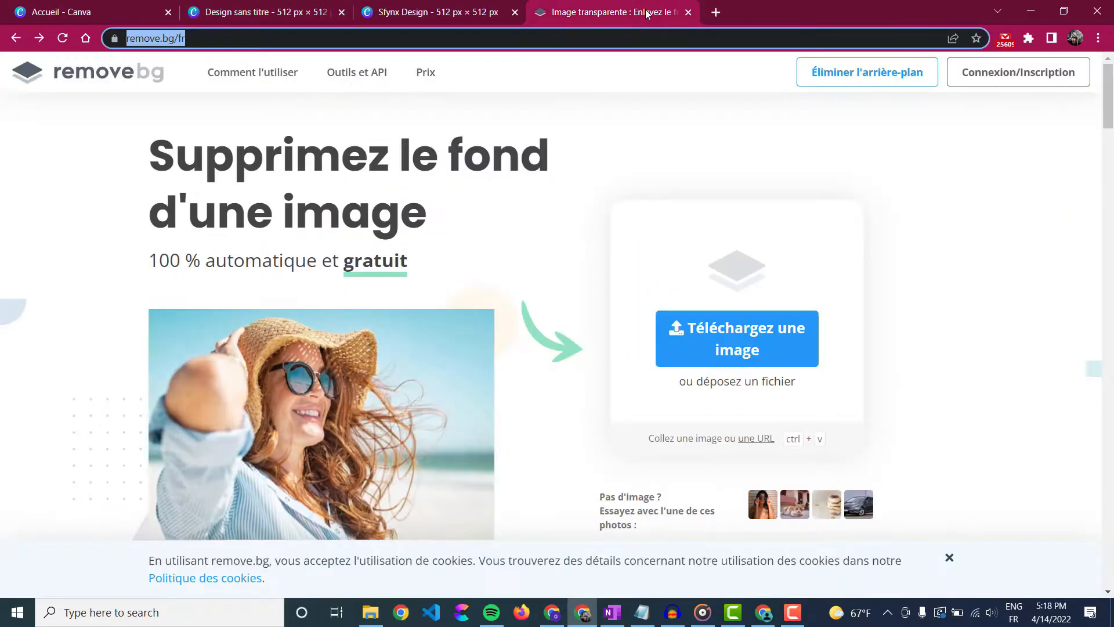
- Upload the Pumpkin logo PNG to remove.bg, download the background-free result, and close its preview
{"action": "left_click", "coordinate": [815, 364]}
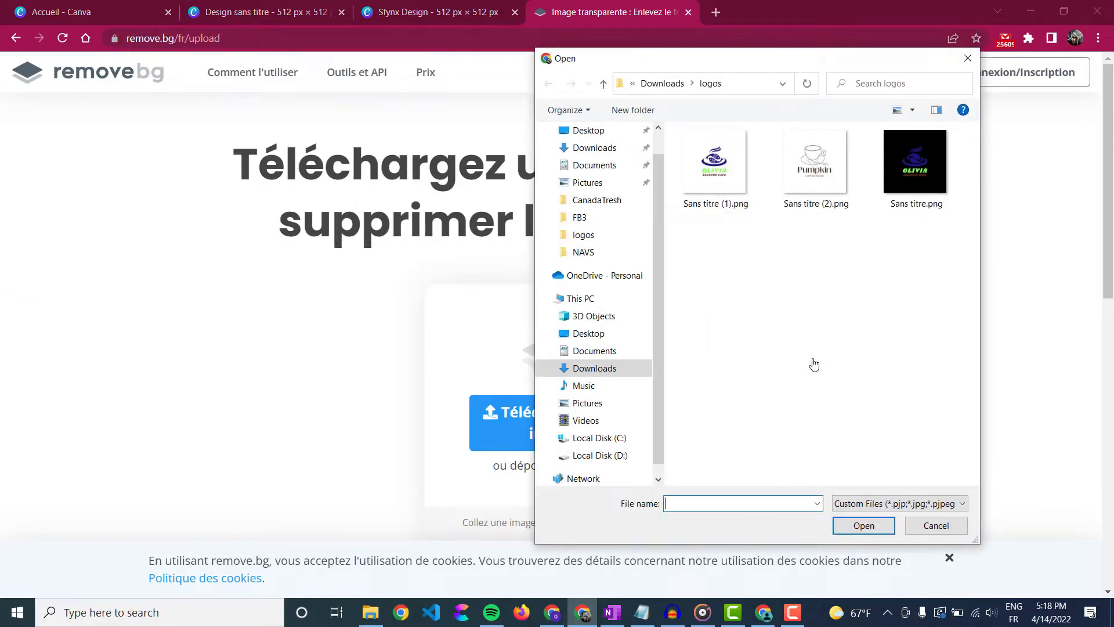
{"action": "double_click", "coordinate": [821, 186]}
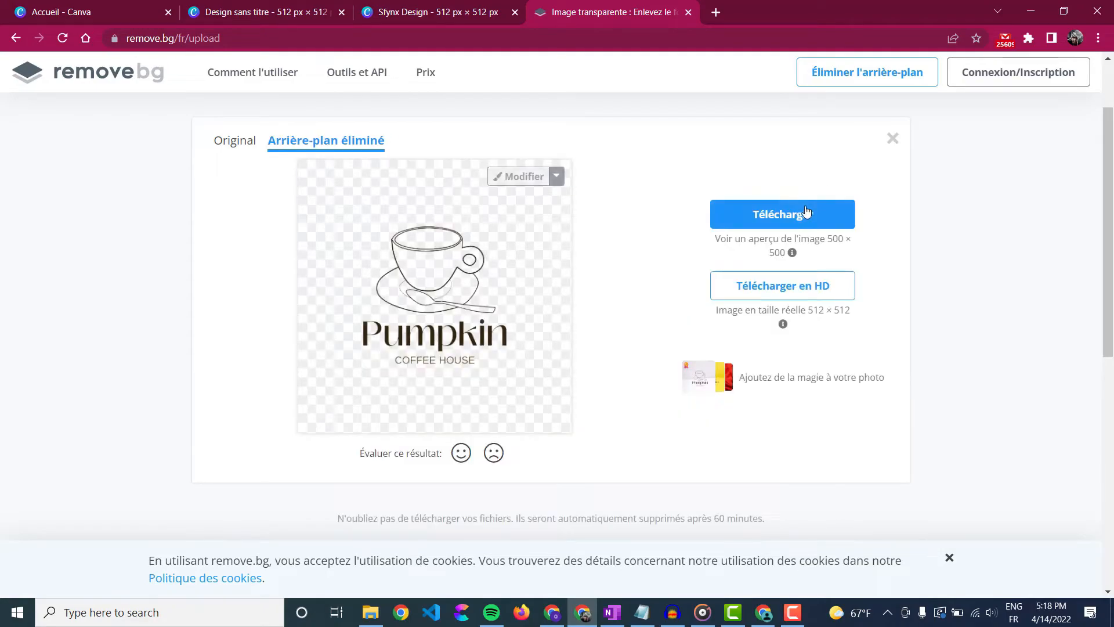
{"action": "left_click", "coordinate": [803, 213]}
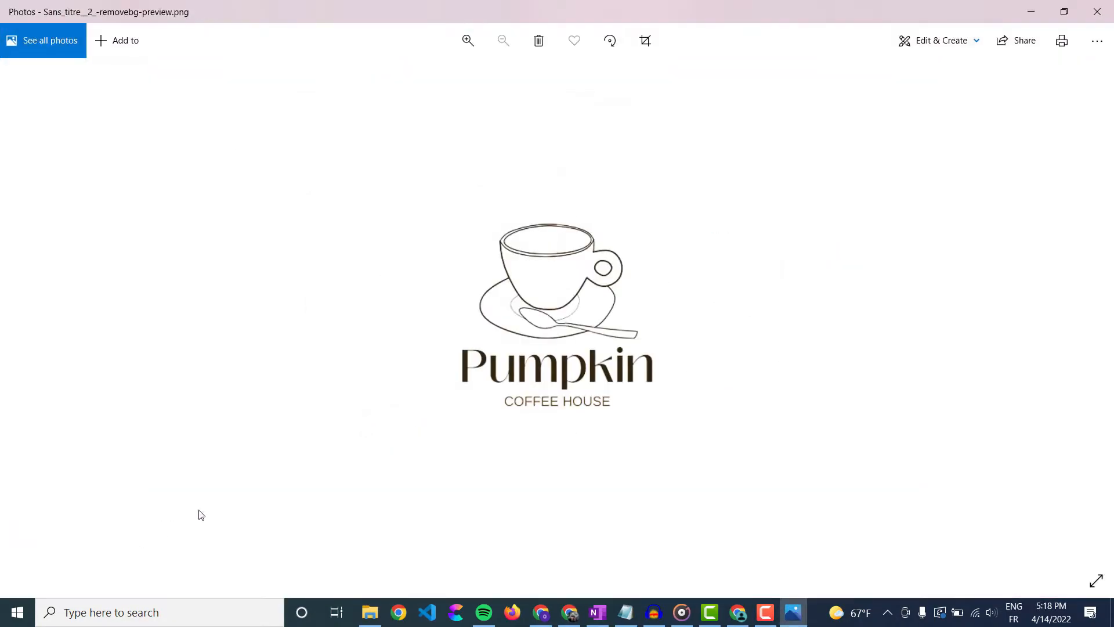
{"action": "left_click", "coordinate": [1097, 12]}
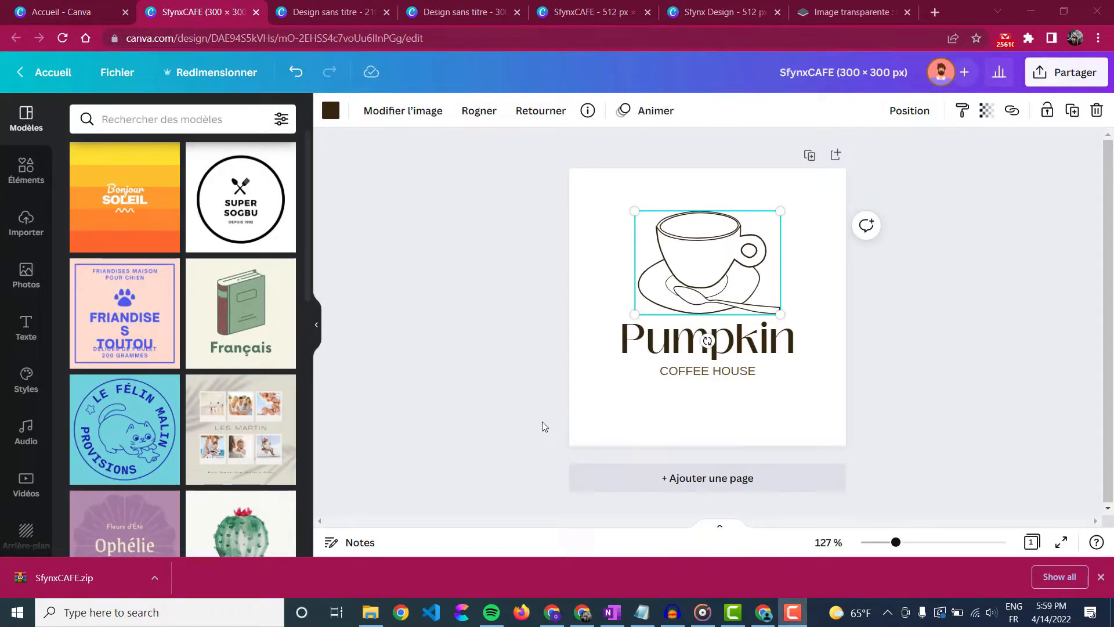
- Rename Pumpkin to SfynxCafe, trying Bukhari Script, Kollektif and HK Modular before reverting to Black Mango Medium
{"action": "left_click", "coordinate": [662, 348]}
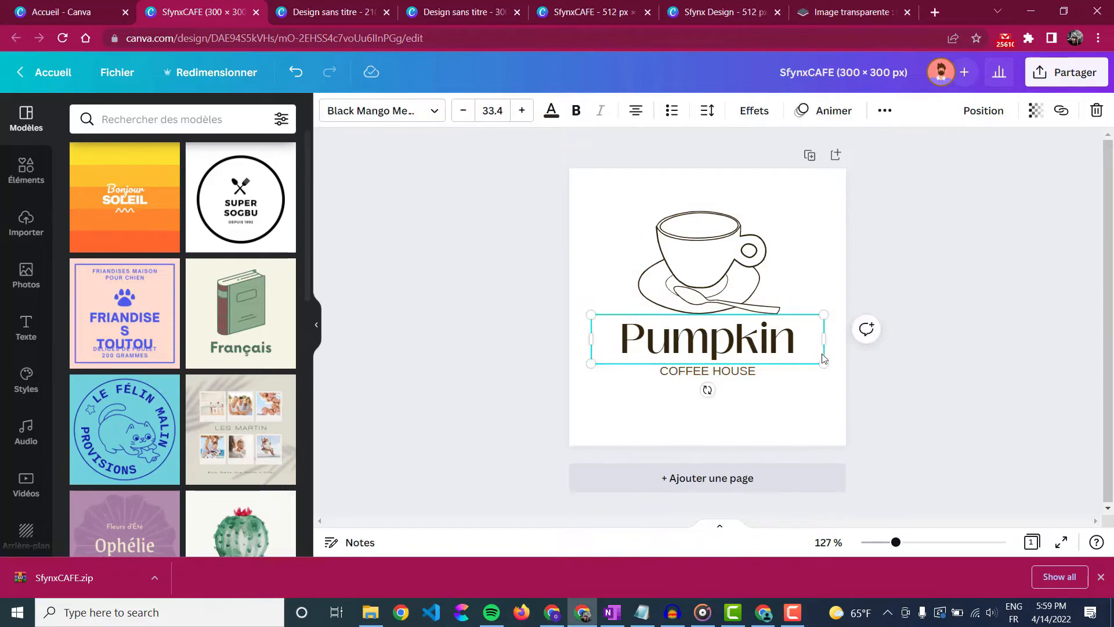
{"action": "double_click", "coordinate": [779, 346]}
{"action": "type", "text": "Sf"}
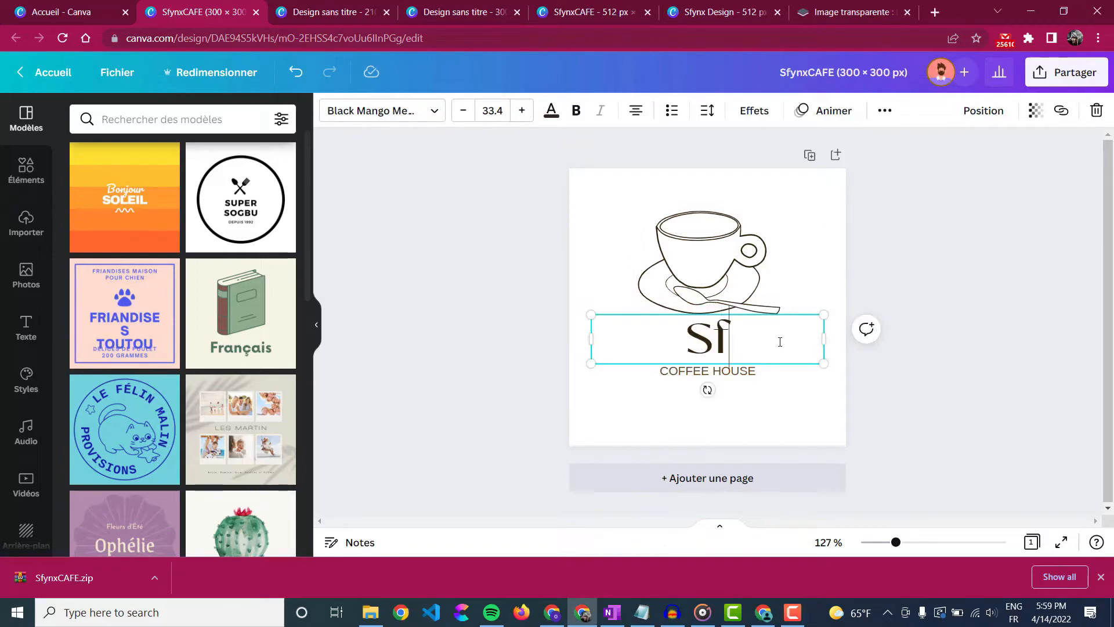
{"action": "type", "text": "ynxCa"}
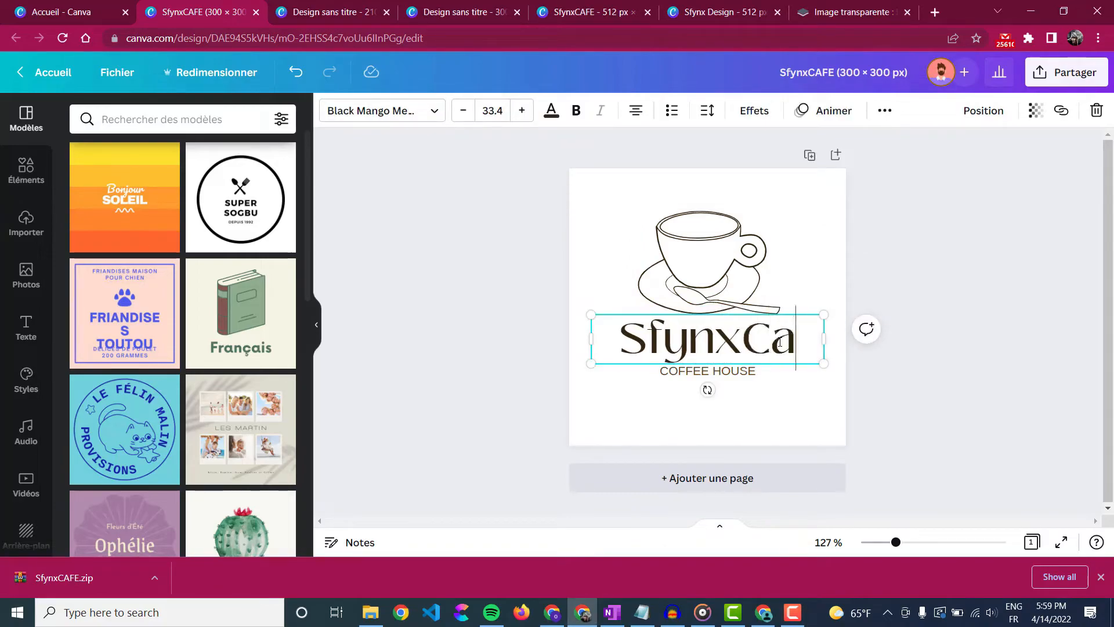
{"action": "type", "text": "fe"}
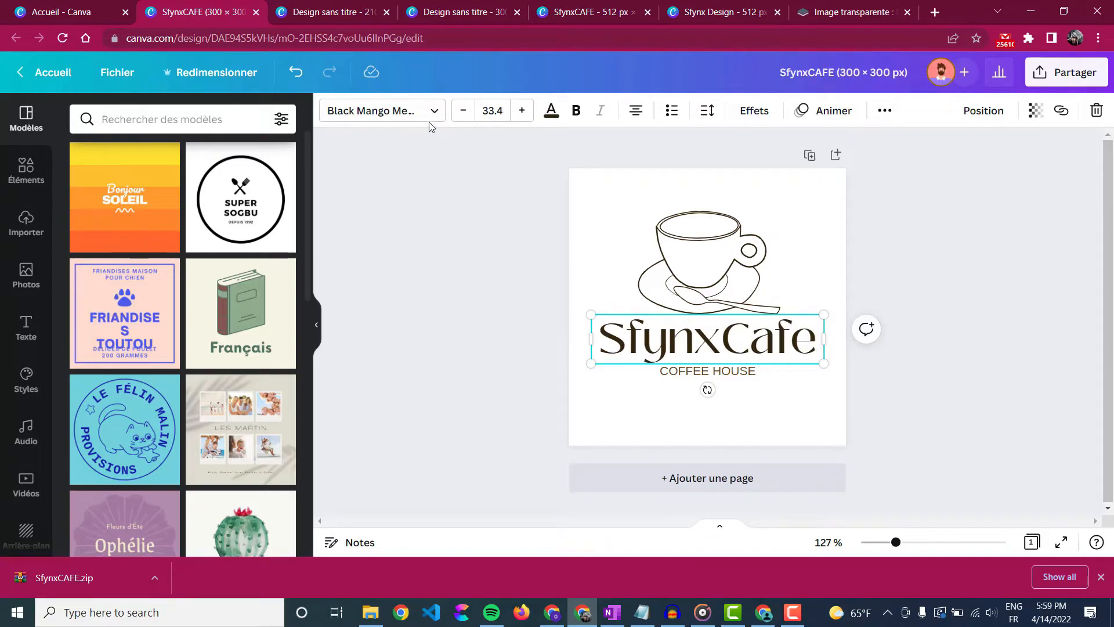
{"action": "left_click", "coordinate": [428, 120]}
{"action": "left_click", "coordinate": [168, 258]}
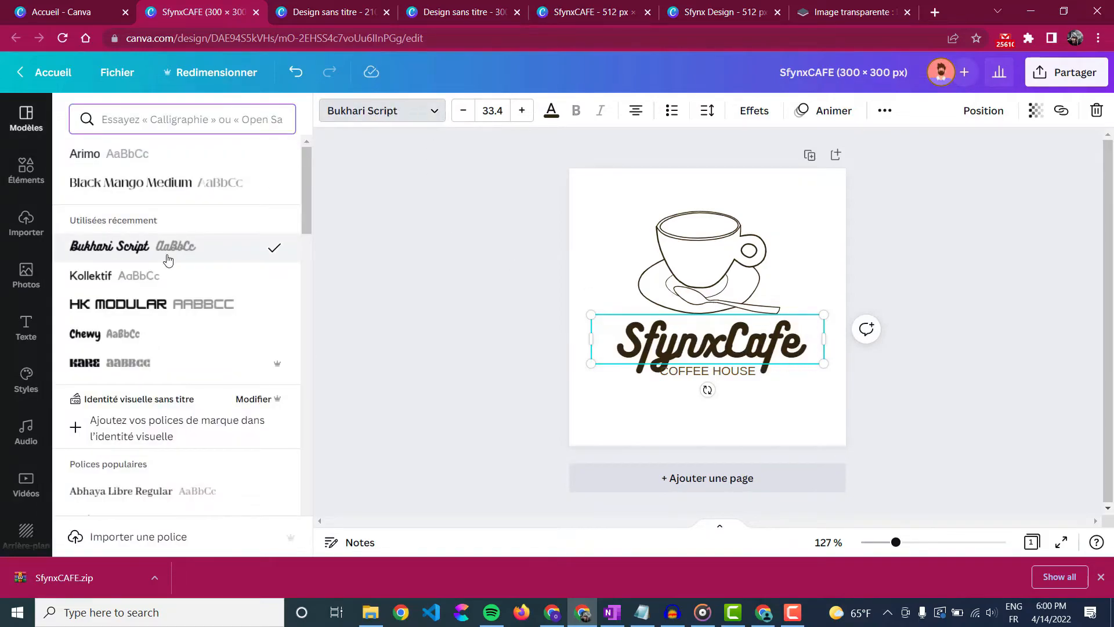
{"action": "left_click", "coordinate": [158, 280]}
{"action": "left_click", "coordinate": [195, 314]}
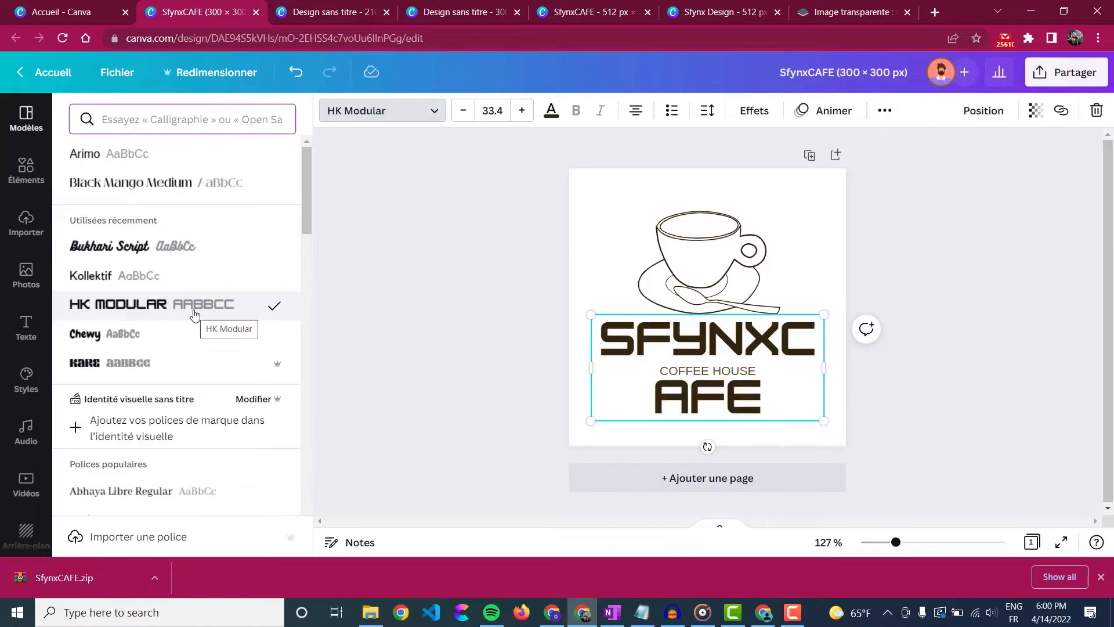
{"action": "key", "text": "ctrl+z"}
{"action": "key", "text": "ctrl+z"}
{"action": "key", "text": "ctrl+z"}
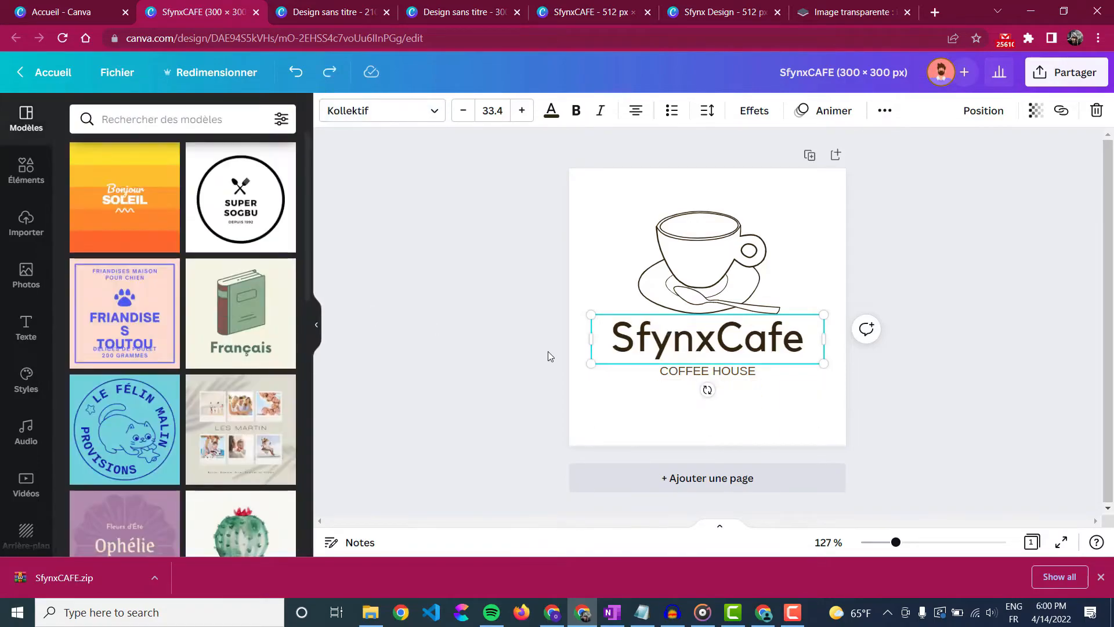
- Try Afrah, Aileron, Alice, Alegreya, Anton, Anonymous Pro and Advetime on the COFFEE HOUSE tagline
{"action": "left_click", "coordinate": [735, 376]}
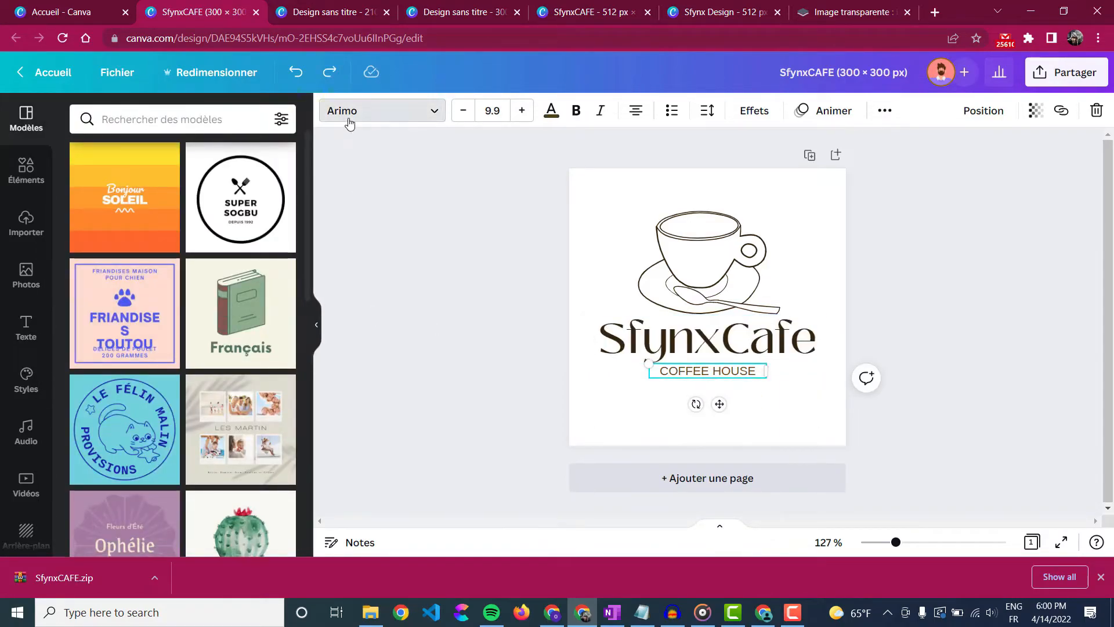
{"action": "left_click", "coordinate": [346, 116]}
{"action": "scroll", "coordinate": [168, 312], "scroll_direction": "down", "scroll_amount": 4}
{"action": "left_click", "coordinate": [145, 264]}
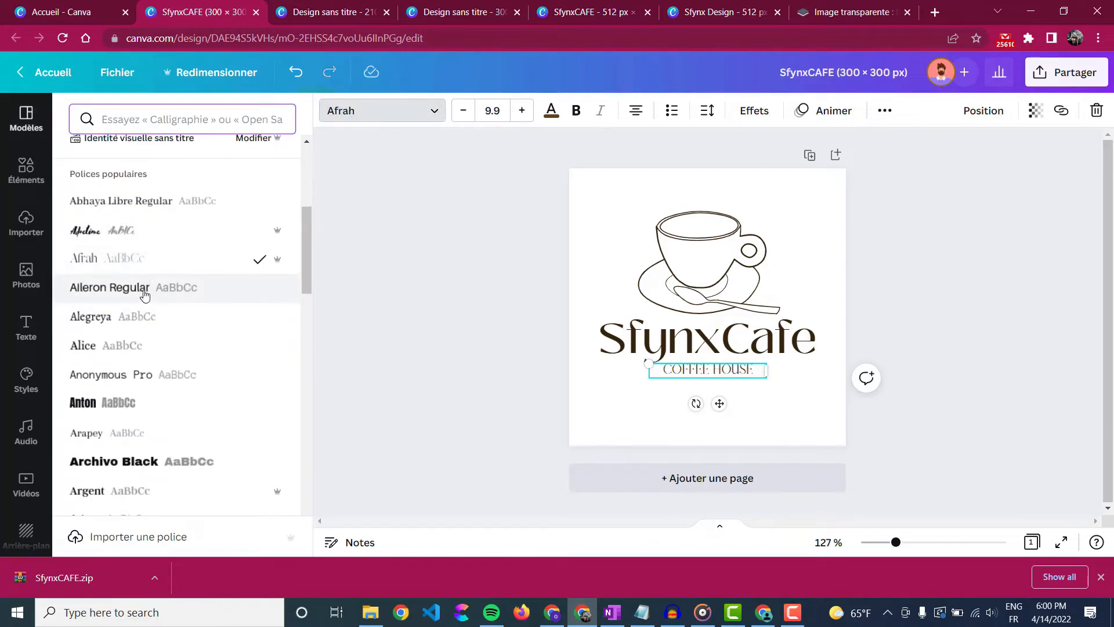
{"action": "left_click", "coordinate": [142, 289]}
{"action": "left_click", "coordinate": [140, 343]}
{"action": "left_click", "coordinate": [140, 324]}
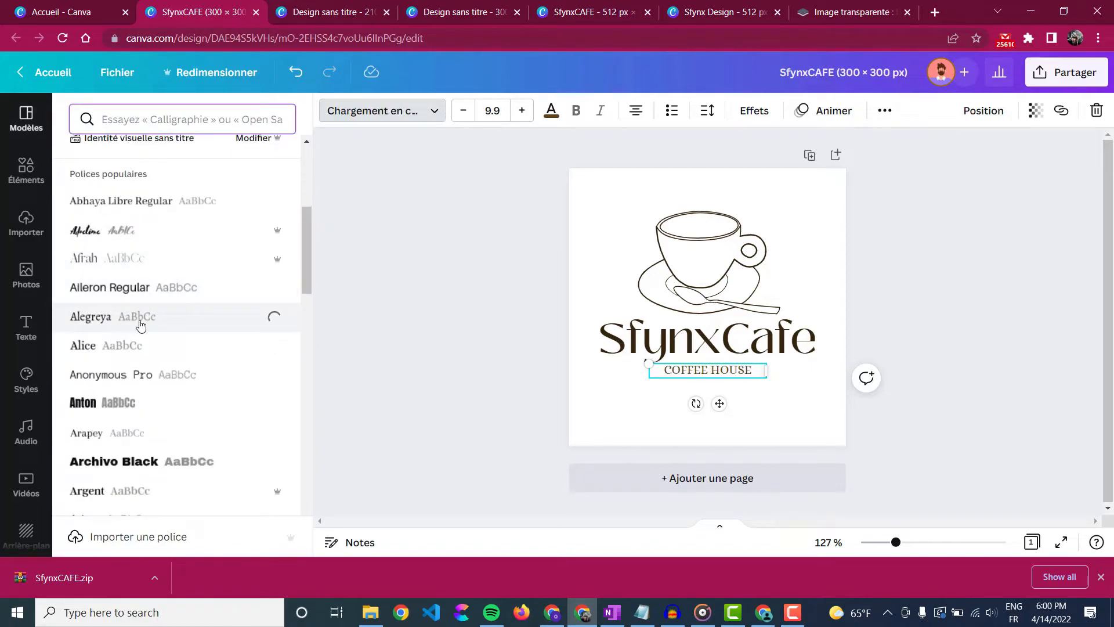
{"action": "left_click", "coordinate": [113, 402]}
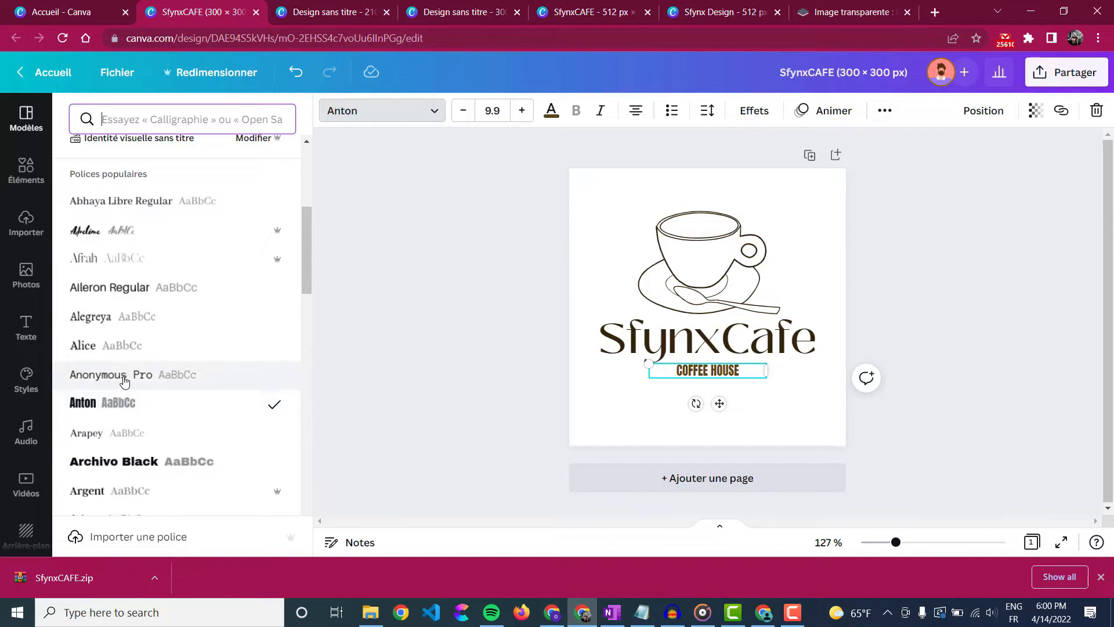
{"action": "left_click", "coordinate": [124, 379]}
{"action": "left_click", "coordinate": [125, 346]}
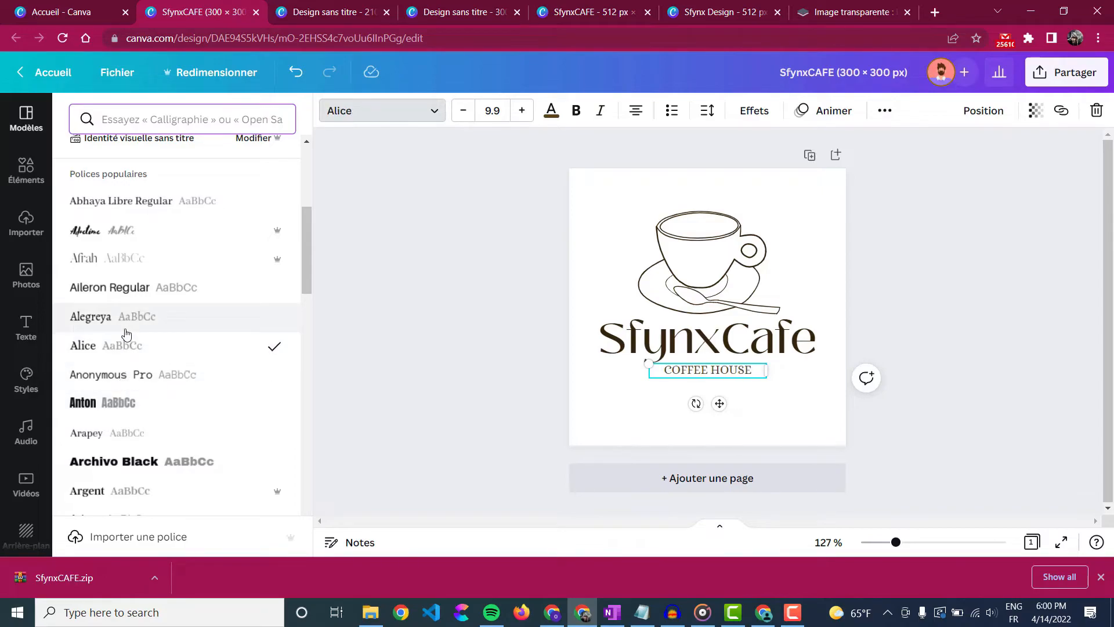
{"action": "left_click", "coordinate": [125, 329]}
{"action": "left_click", "coordinate": [124, 232]}
- Compare Argent with Arimo on COFFEE HOUSE and keep Arimo
{"action": "scroll", "coordinate": [114, 361], "scroll_direction": "down", "scroll_amount": 3}
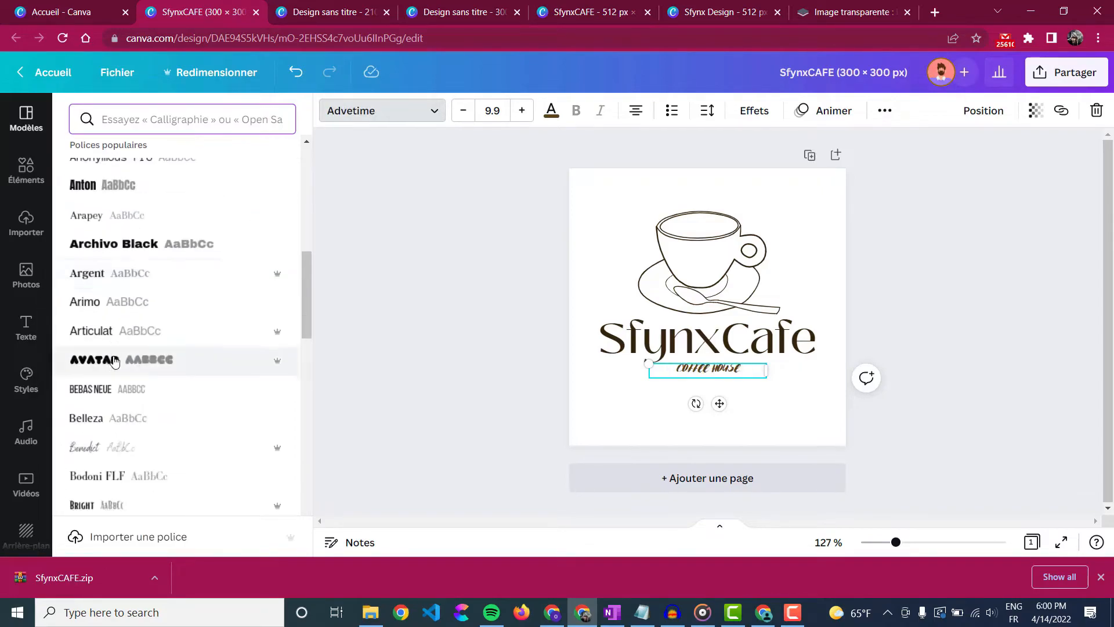
{"action": "left_click", "coordinate": [124, 275]}
{"action": "left_click", "coordinate": [128, 305]}
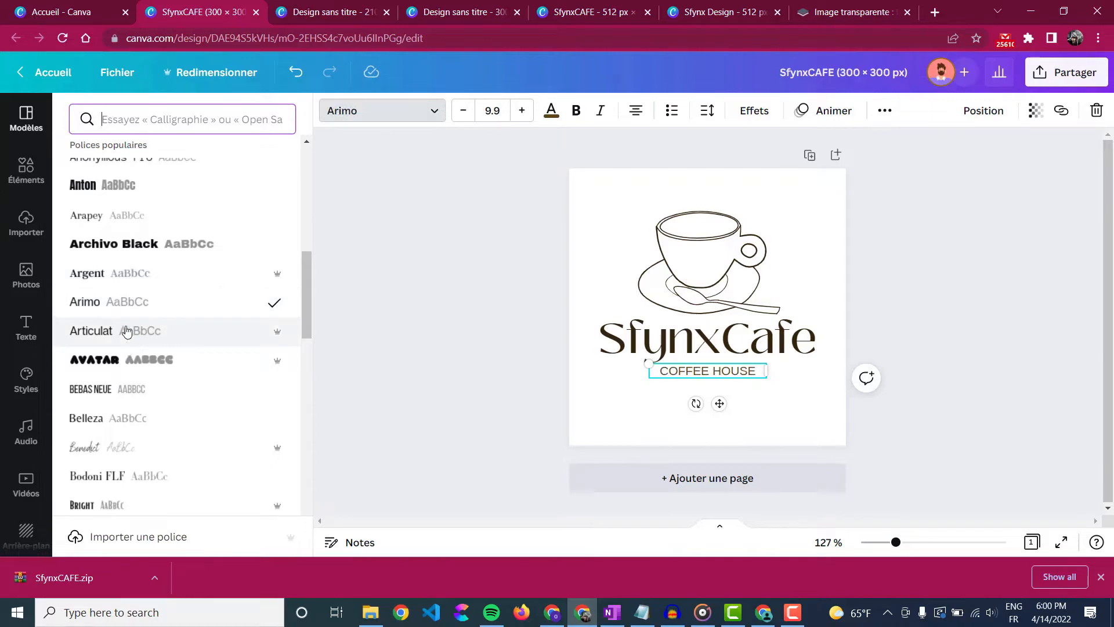
{"action": "left_click", "coordinate": [128, 274]}
{"action": "left_click", "coordinate": [128, 303]}
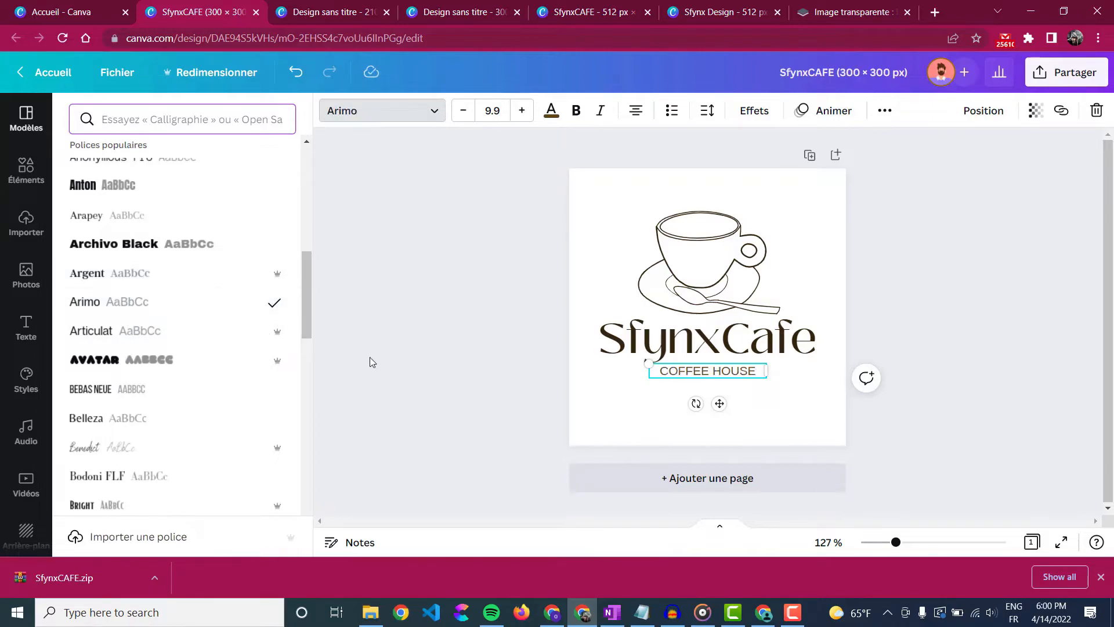
{"action": "left_click", "coordinate": [377, 360]}
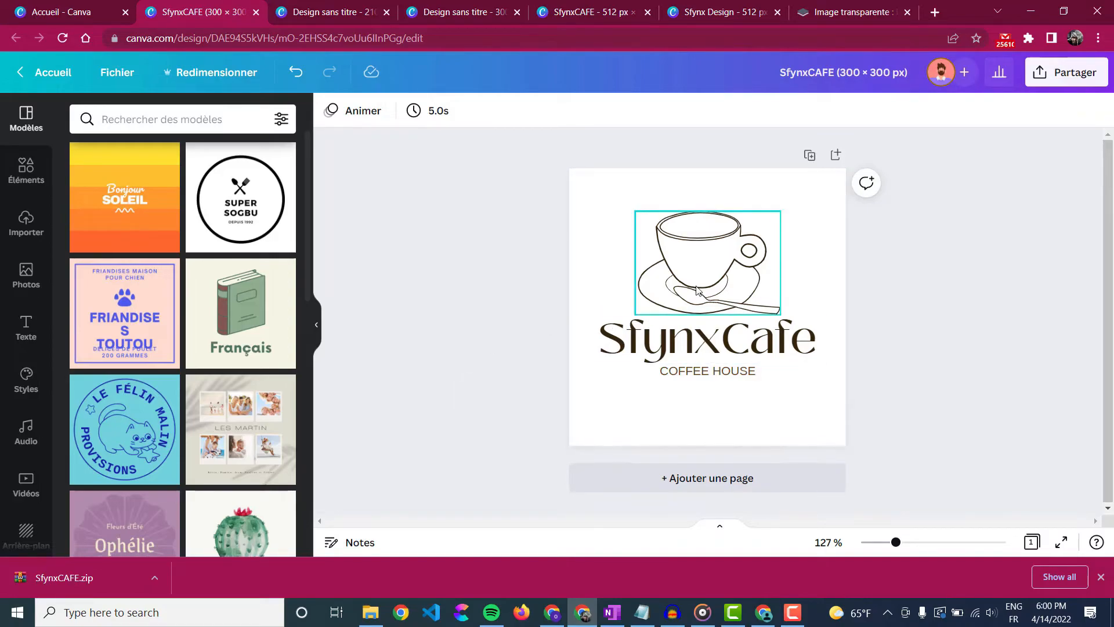
{"action": "left_click", "coordinate": [675, 279]}
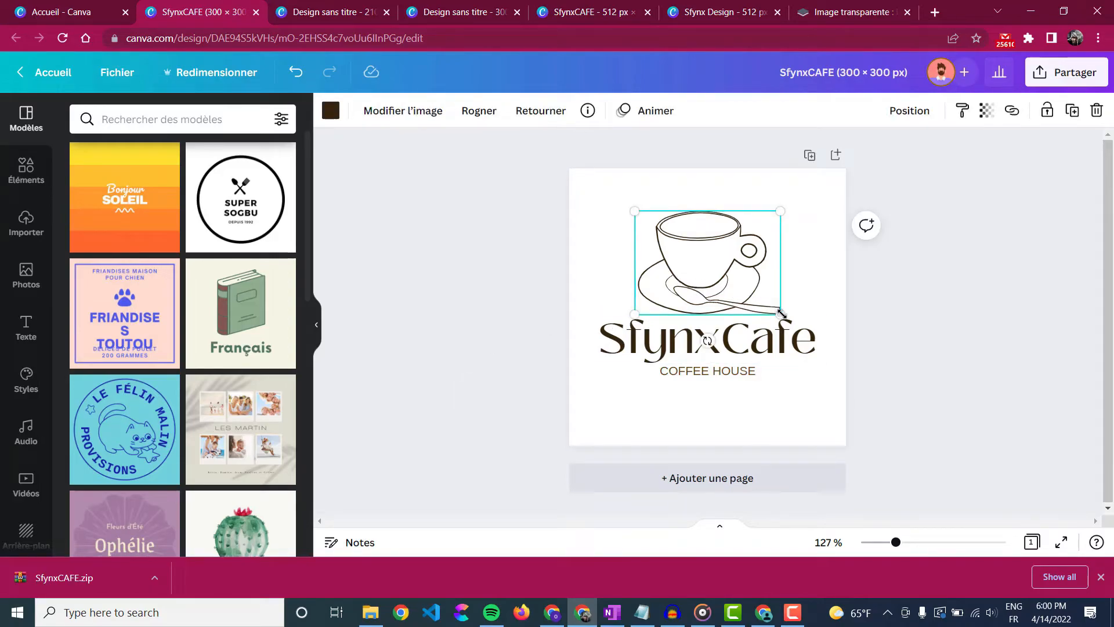
{"action": "left_click_drag", "start_coordinate": [782, 314], "coordinate": [796, 324]}
{"action": "left_click_drag", "start_coordinate": [731, 278], "coordinate": [724, 268]}
{"action": "left_click", "coordinate": [751, 323]}
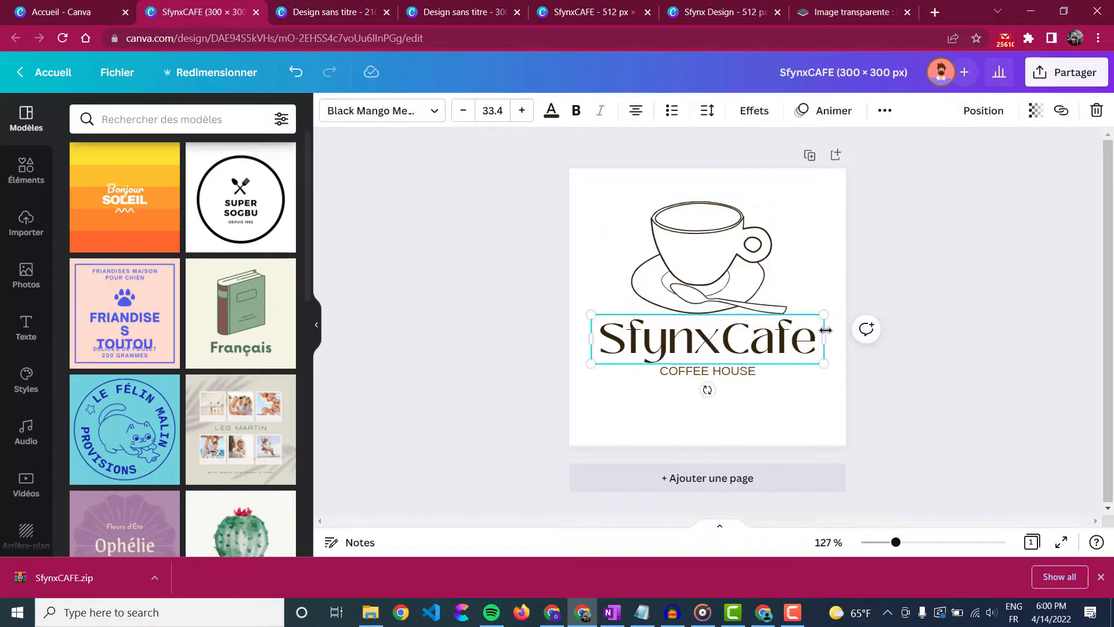
{"action": "left_click_drag", "start_coordinate": [825, 312], "coordinate": [782, 337]}
{"action": "left_click", "coordinate": [749, 371]}
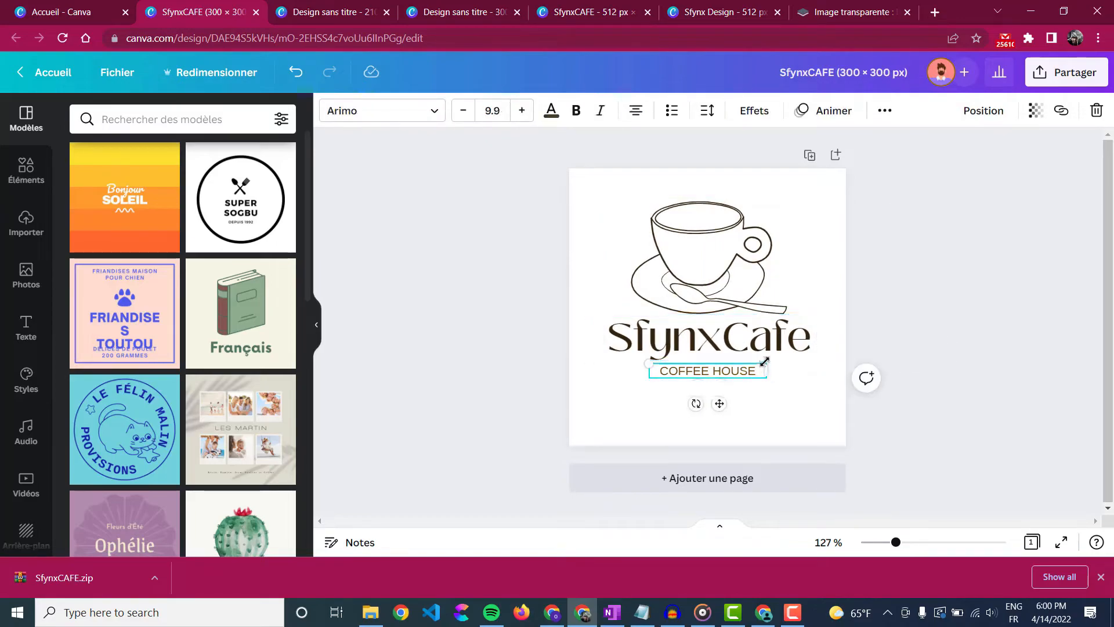
{"action": "left_click_drag", "start_coordinate": [648, 361], "coordinate": [627, 357]}
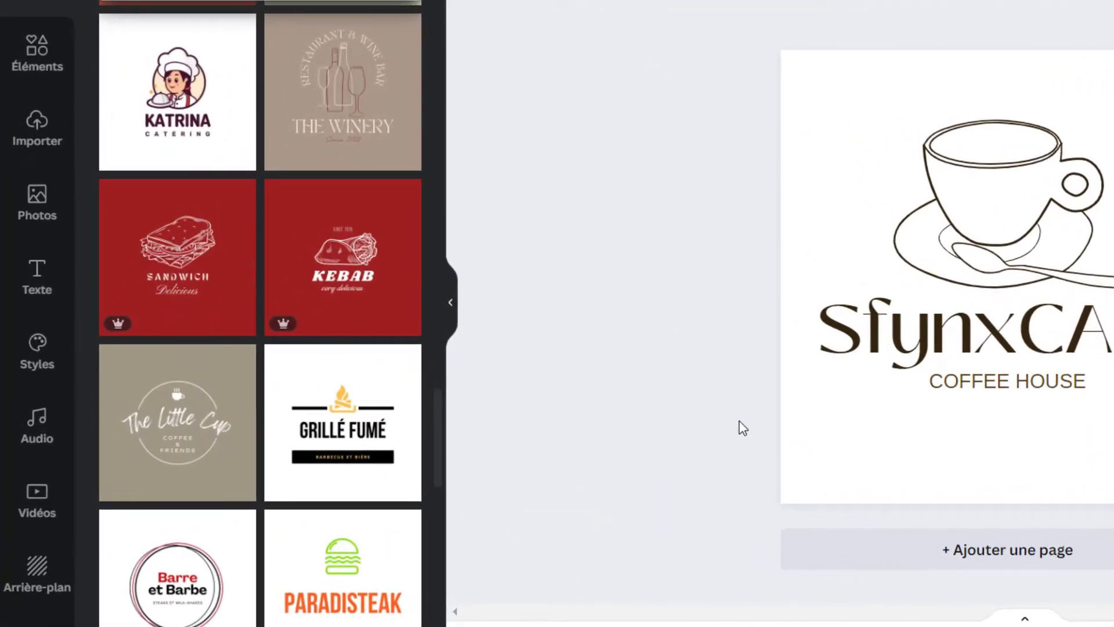
{"action": "left_click", "coordinate": [29, 68]}
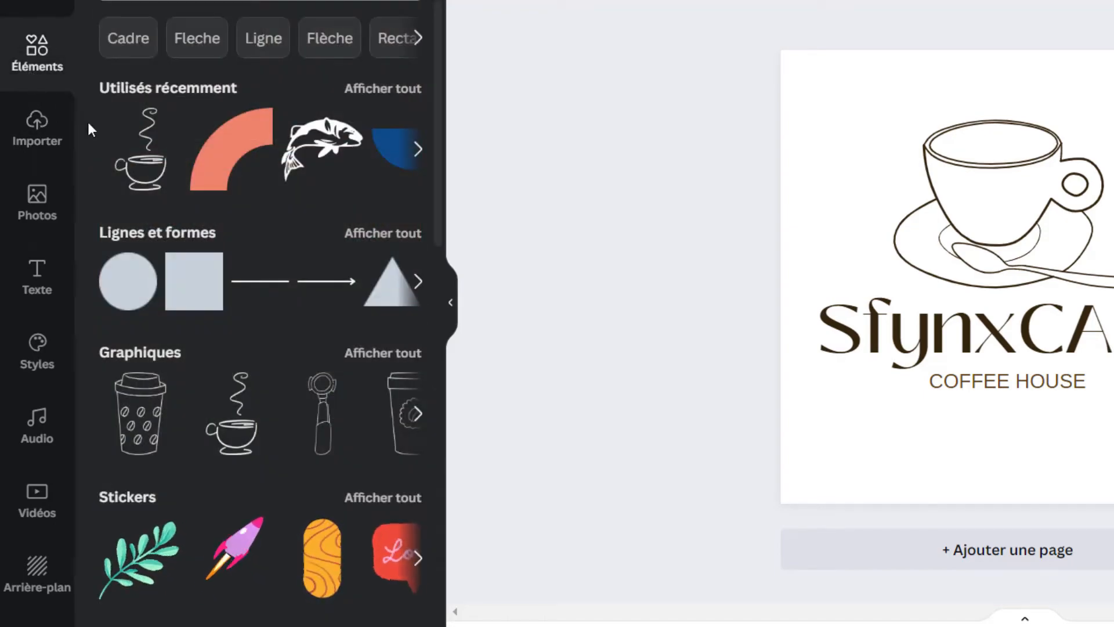
{"action": "left_click", "coordinate": [134, 354]}
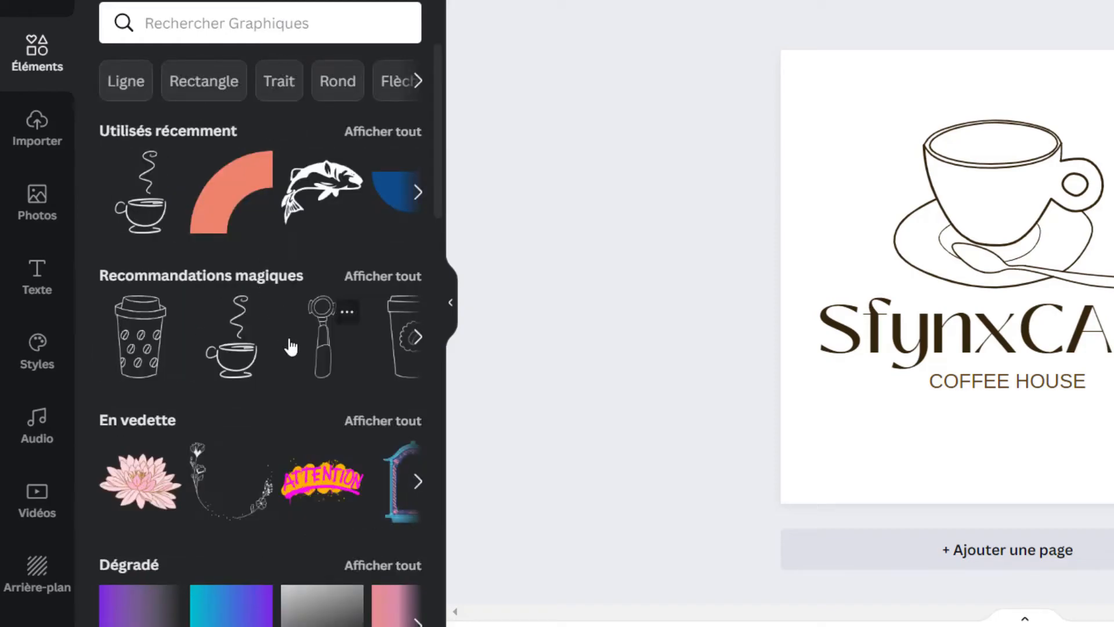
{"action": "left_click", "coordinate": [426, 341]}
{"action": "left_click", "coordinate": [425, 342]}
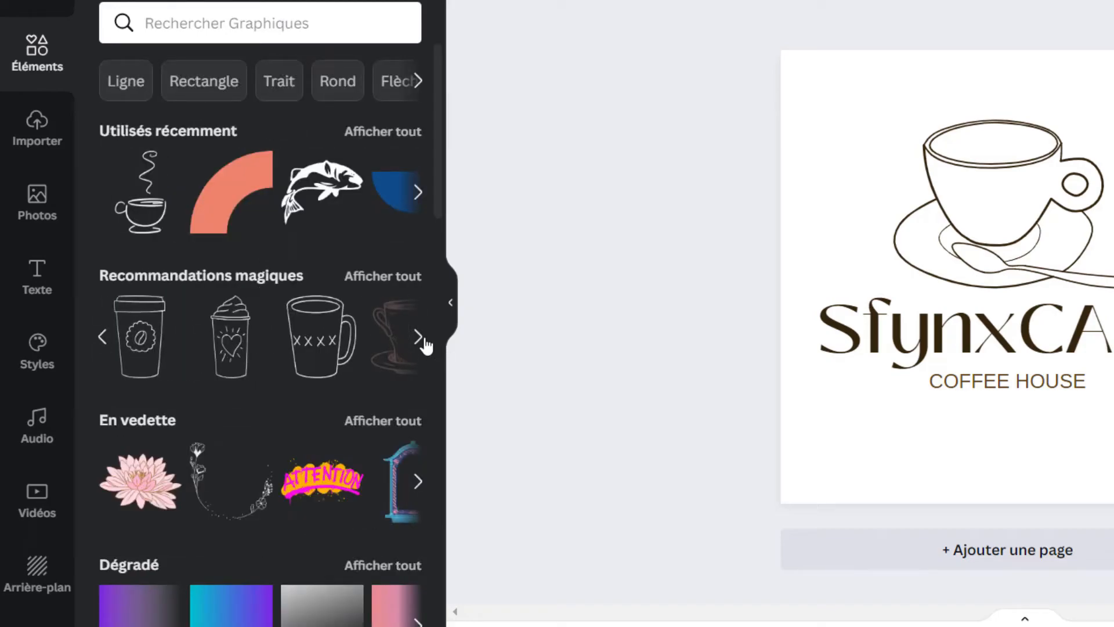
{"action": "left_click", "coordinate": [425, 341]}
{"action": "left_click", "coordinate": [426, 343]}
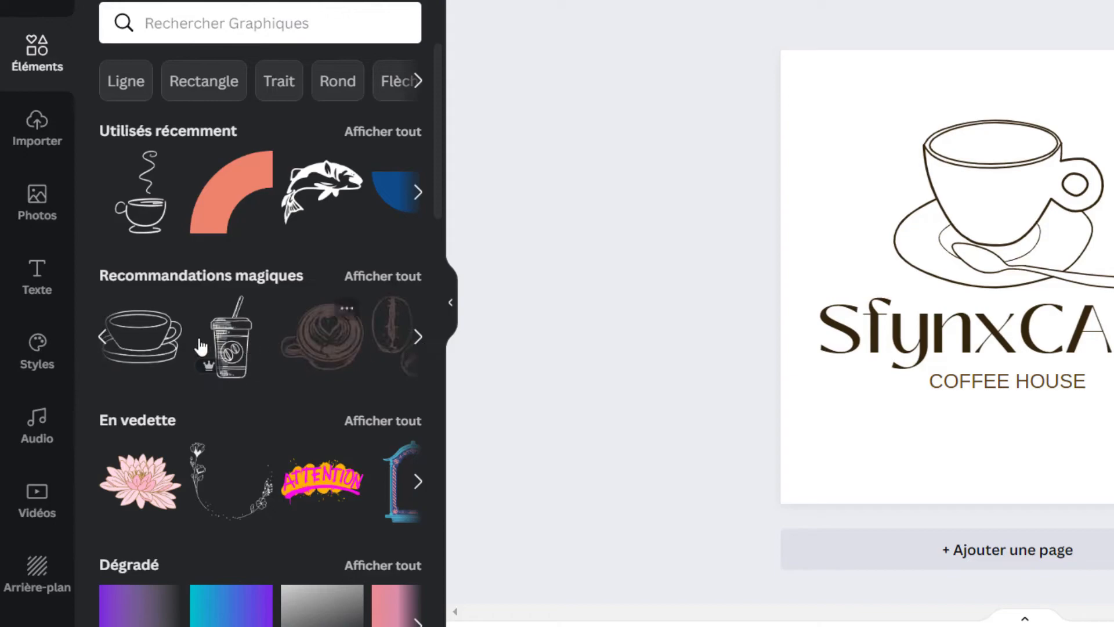
{"action": "left_click", "coordinate": [105, 347]}
{"action": "left_click", "coordinate": [323, 336]}
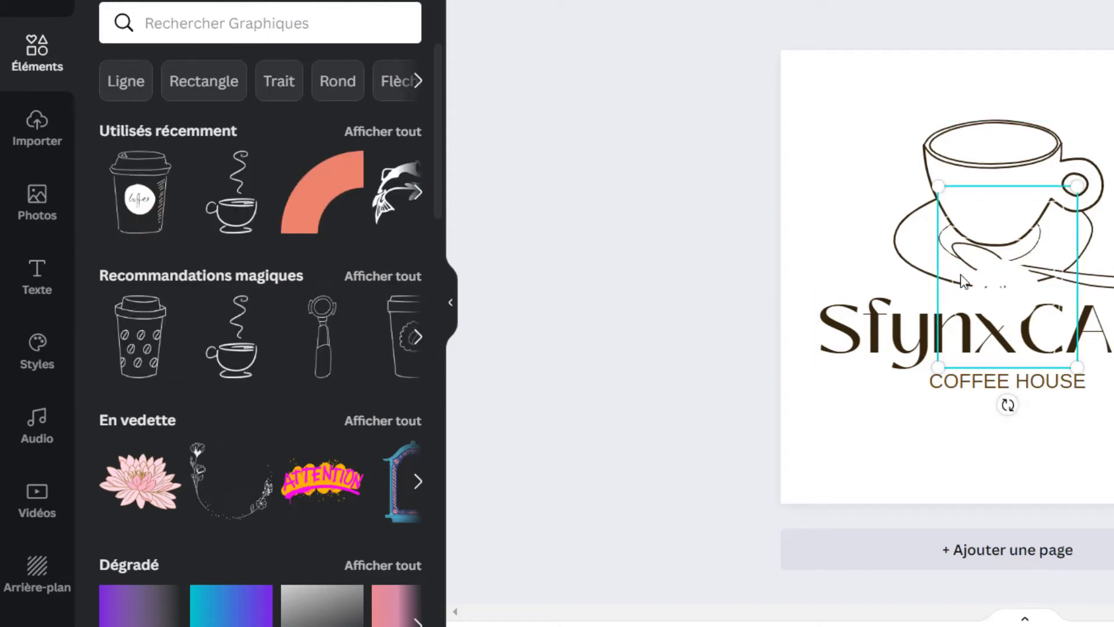
{"action": "left_click", "coordinate": [448, 2]}
{"action": "left_click", "coordinate": [213, 92]}
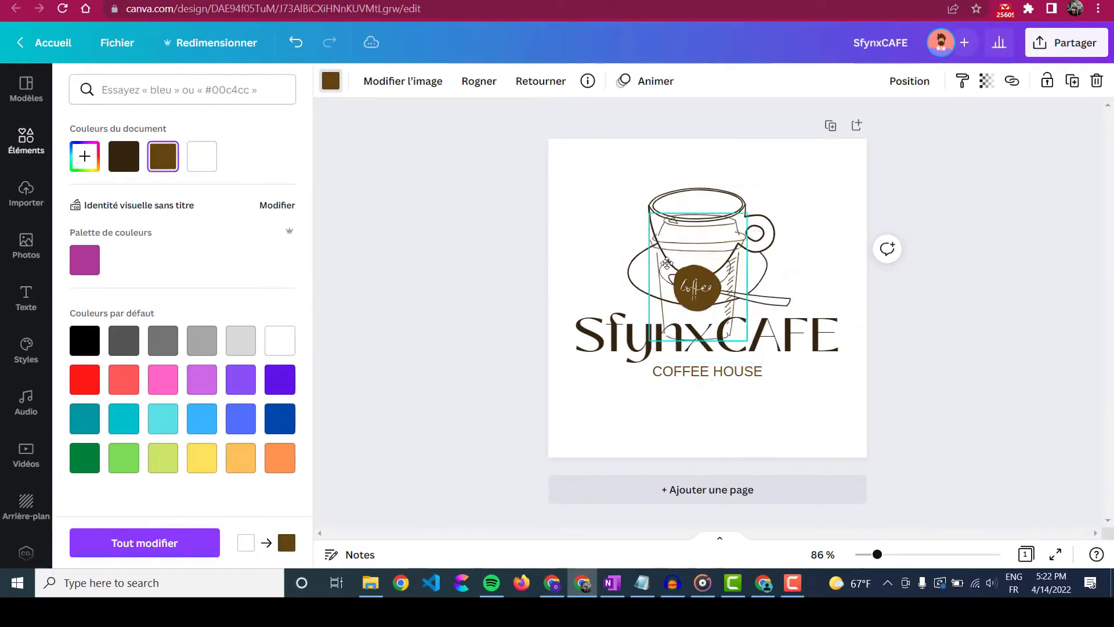
{"action": "key", "text": "Delete"}
{"action": "left_click", "coordinate": [704, 270]}
{"action": "left_click_drag", "start_coordinate": [723, 305], "coordinate": [778, 378]}
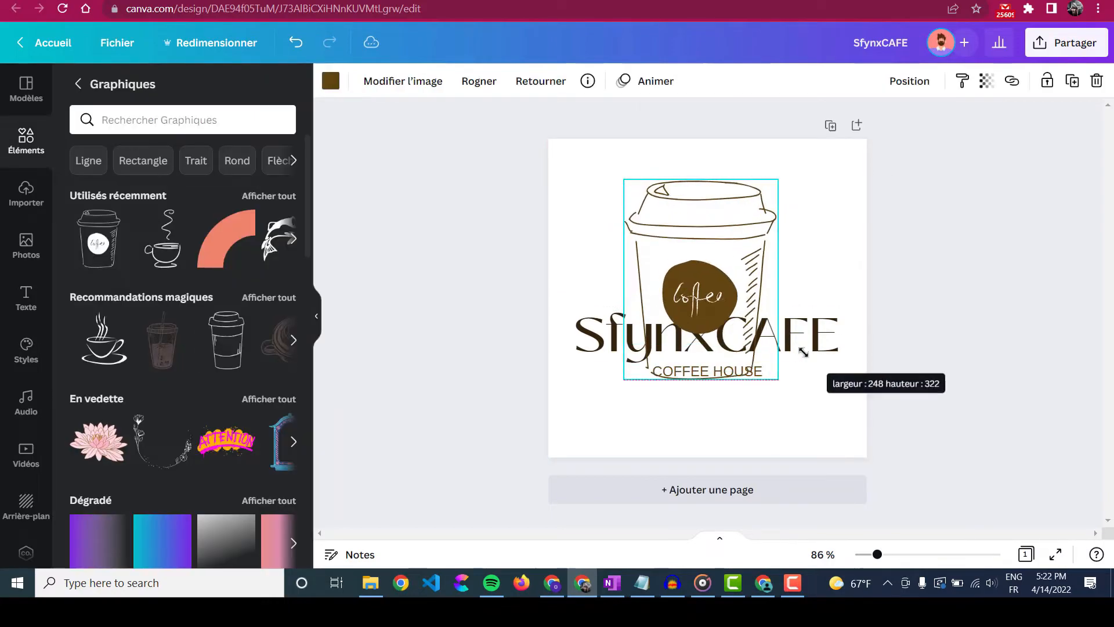
{"action": "left_click_drag", "start_coordinate": [741, 270], "coordinate": [745, 245]}
{"action": "left_click_drag", "start_coordinate": [781, 155], "coordinate": [757, 186]}
{"action": "left_click_drag", "start_coordinate": [723, 233], "coordinate": [732, 196]}
{"action": "left_click_drag", "start_coordinate": [900, 132], "coordinate": [517, 406]}
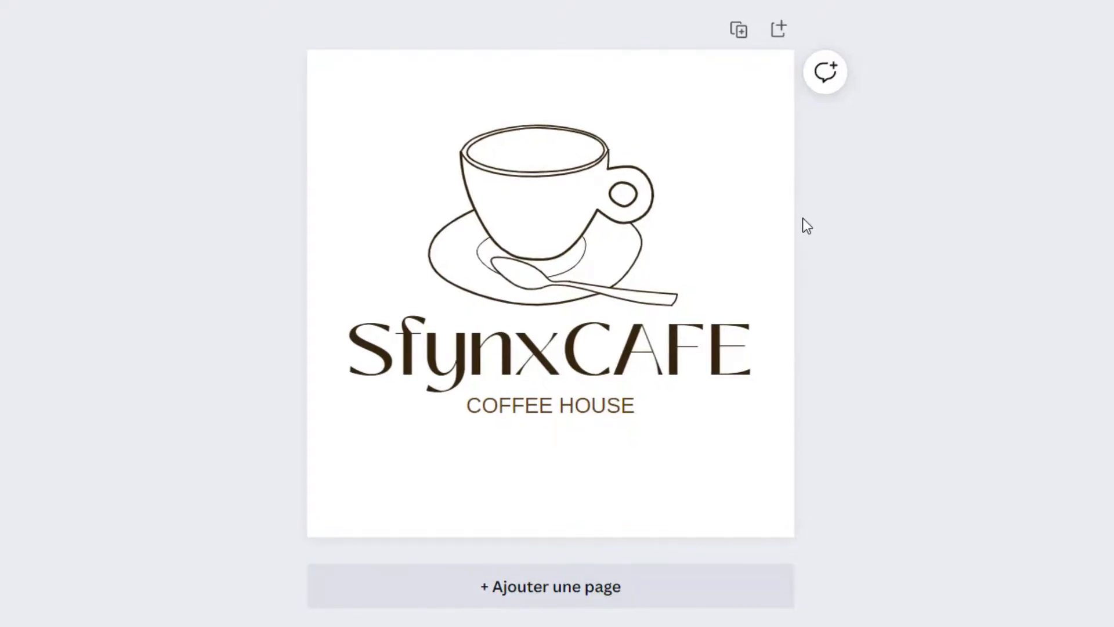
- Duplicate the logo page four times
{"action": "left_click", "coordinate": [739, 30]}
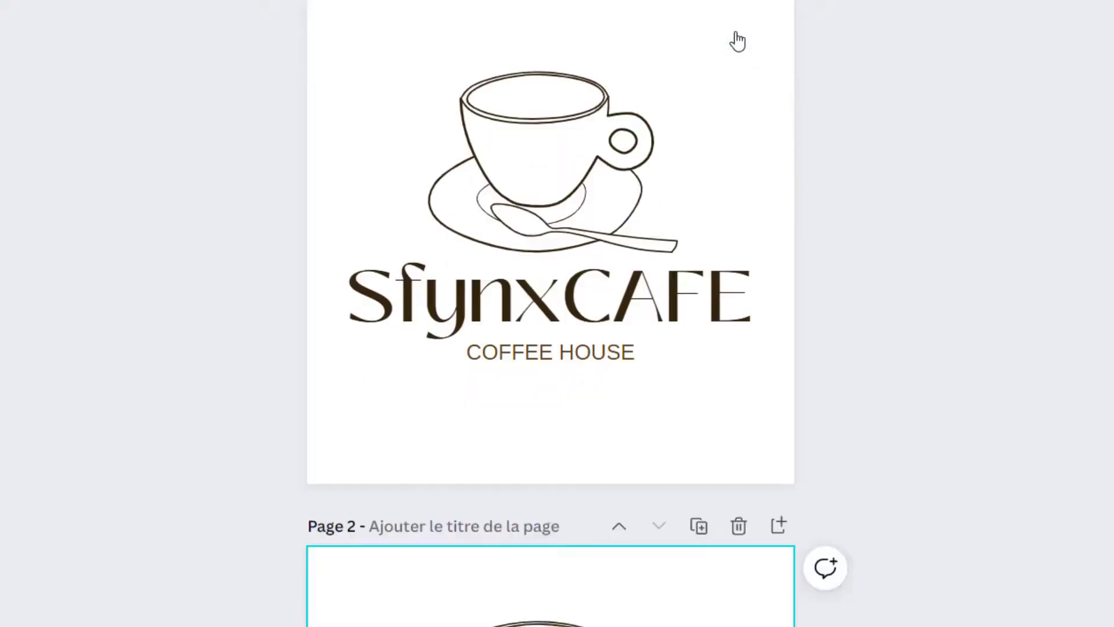
{"action": "left_click", "coordinate": [707, 39]}
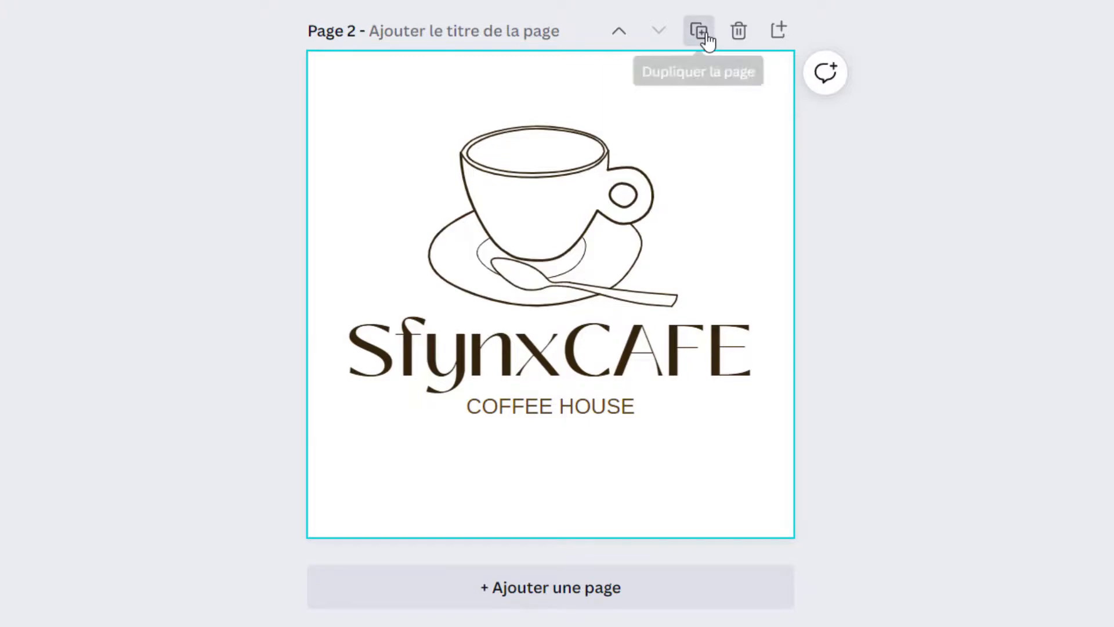
{"action": "left_click", "coordinate": [707, 40]}
{"action": "left_click", "coordinate": [704, 36]}
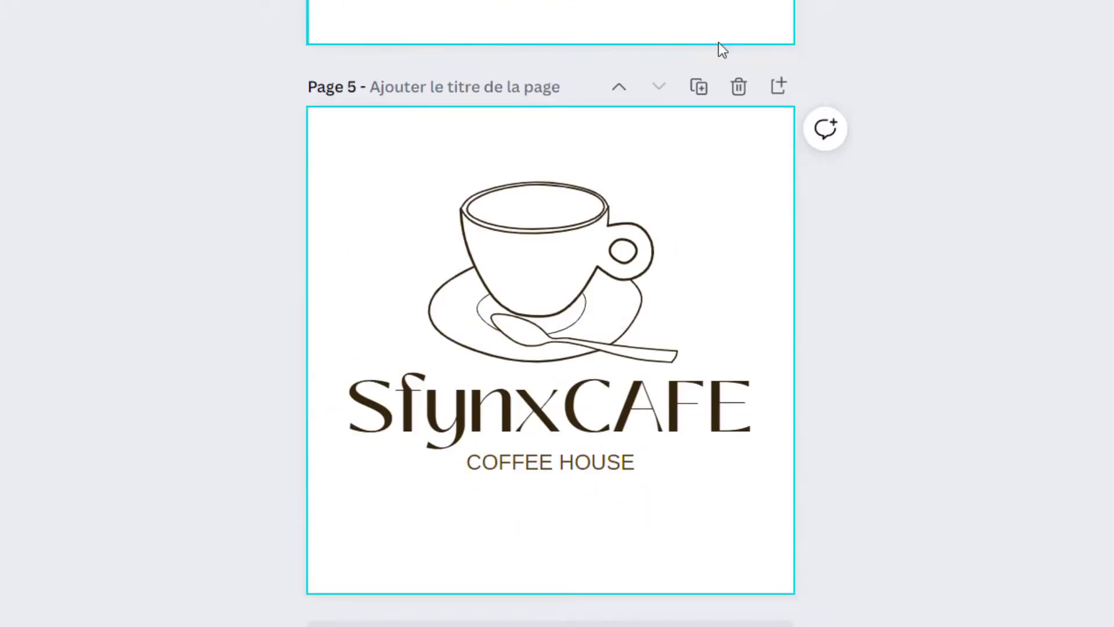
{"action": "scroll", "coordinate": [878, 264], "scroll_direction": "up", "scroll_amount": 20}
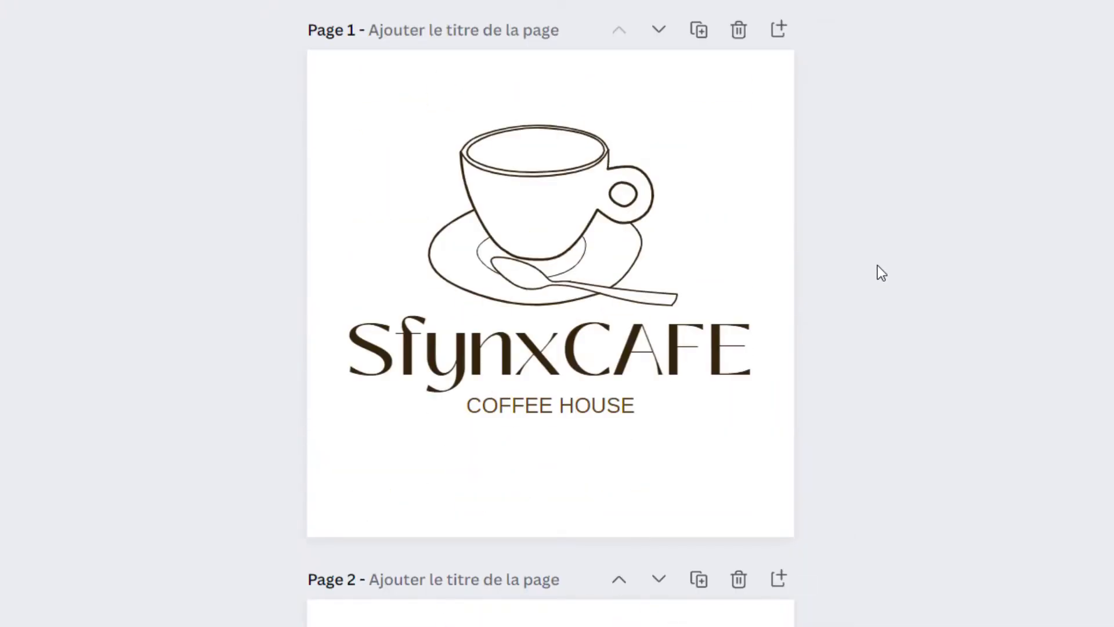
{"action": "scroll", "coordinate": [877, 266], "scroll_direction": "down", "scroll_amount": 6}
- Enlarge the whole grouped logo on page 2
{"action": "left_click_drag", "start_coordinate": [893, 206], "coordinate": [201, 578]}
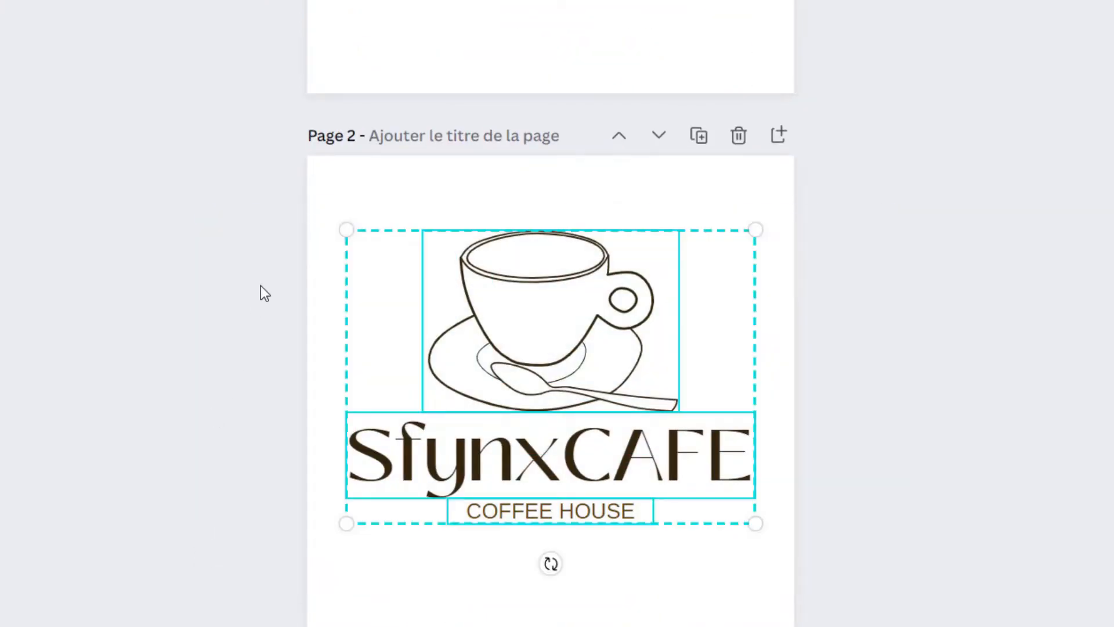
{"action": "left_click_drag", "start_coordinate": [342, 228], "coordinate": [306, 202]}
{"action": "left_click_drag", "start_coordinate": [477, 303], "coordinate": [497, 334]}
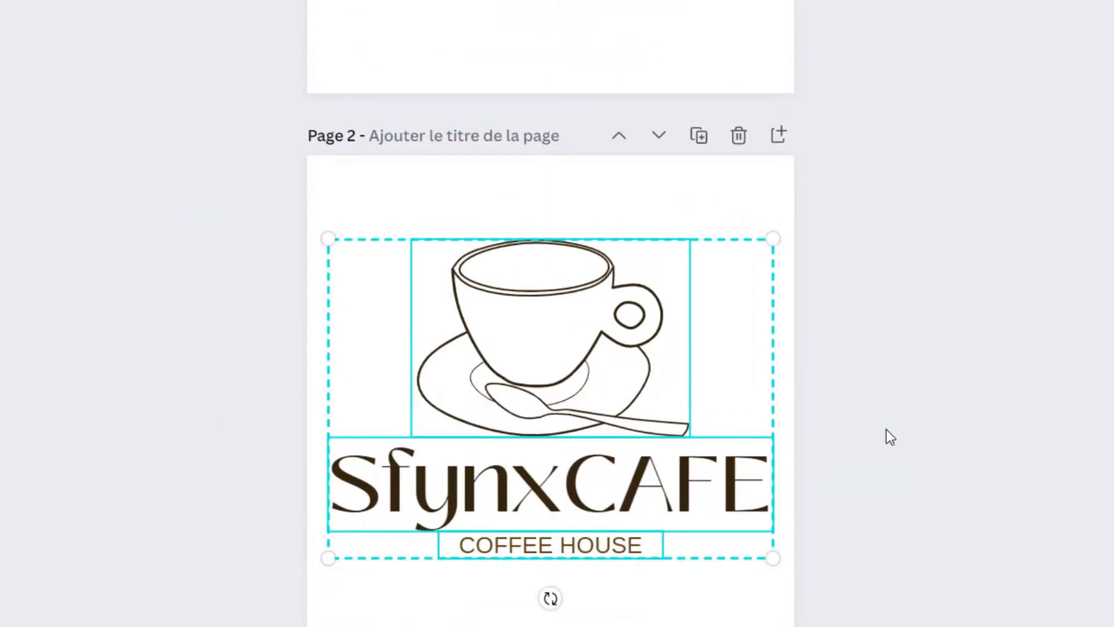
{"action": "left_click", "coordinate": [899, 435]}
{"action": "scroll", "coordinate": [900, 436], "scroll_direction": "down", "scroll_amount": 8}
- Delete both text lines on page 3, then enlarge and centre the cup
{"action": "left_click_drag", "start_coordinate": [841, 348], "coordinate": [343, 505]}
{"action": "key", "text": "Delete"}
{"action": "left_click", "coordinate": [628, 261]}
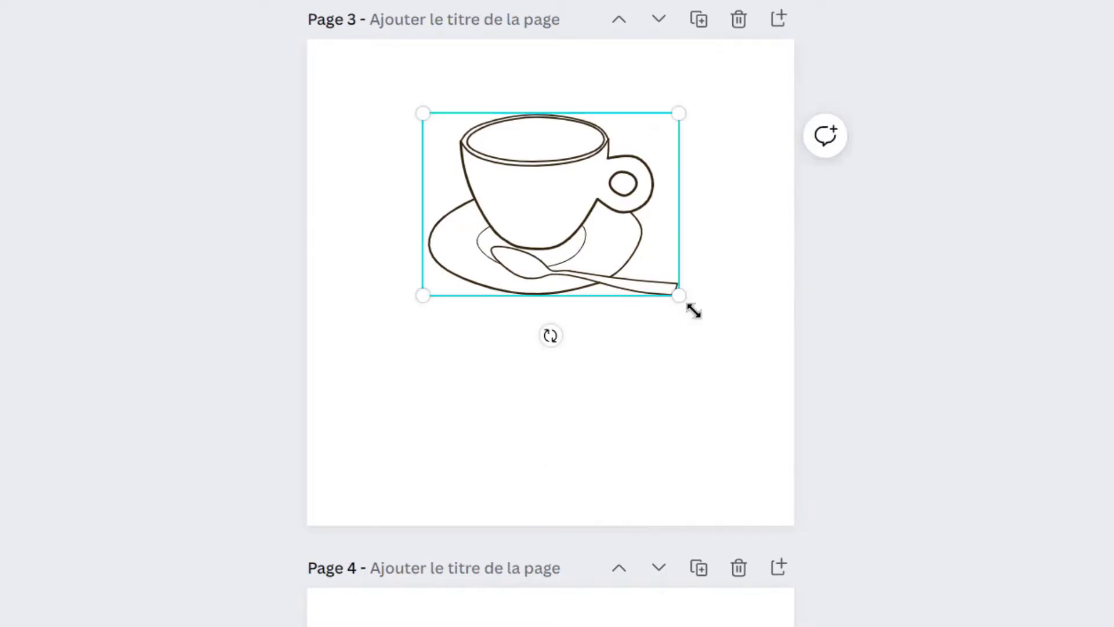
{"action": "left_click_drag", "start_coordinate": [682, 298], "coordinate": [819, 400]}
{"action": "left_click_drag", "start_coordinate": [681, 344], "coordinate": [607, 361]}
- Select the page 4 background and bring up its colour choices
{"action": "scroll", "coordinate": [895, 366], "scroll_direction": "down", "scroll_amount": 8}
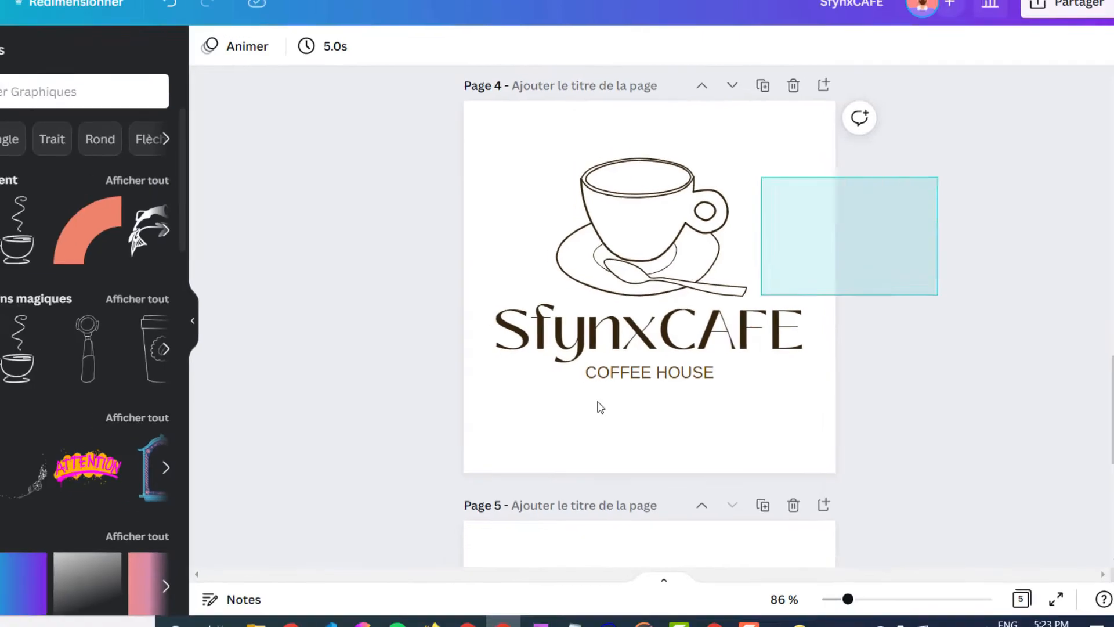
{"action": "left_click_drag", "start_coordinate": [598, 402], "coordinate": [511, 432]}
{"action": "left_click", "coordinate": [500, 173]}
{"action": "left_click", "coordinate": [261, 64]}
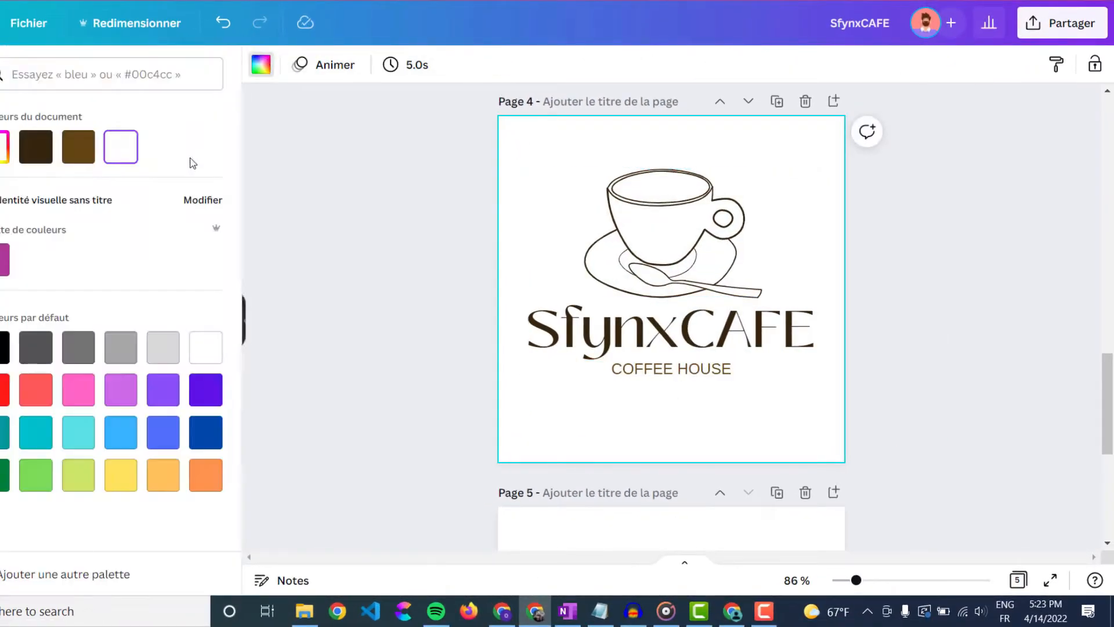
- Give page 4 a dark brown background with white texts and a white cup
{"action": "left_click", "coordinate": [36, 147]}
{"action": "left_click_drag", "start_coordinate": [419, 204], "coordinate": [877, 422]}
{"action": "left_click", "coordinate": [503, 65]}
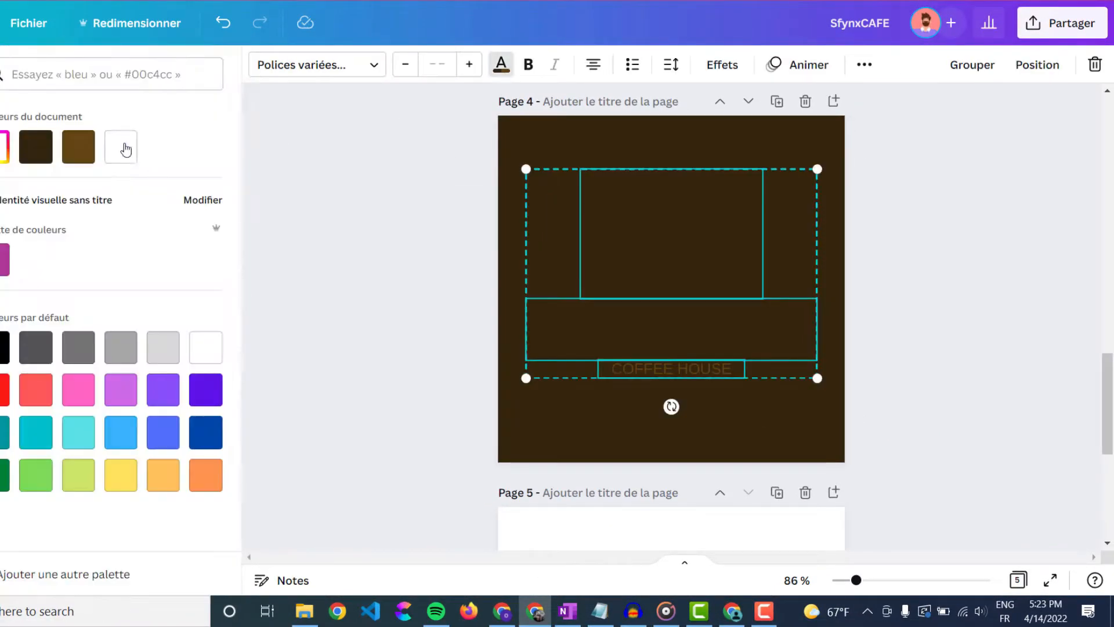
{"action": "left_click", "coordinate": [123, 148]}
{"action": "left_click", "coordinate": [736, 241]}
{"action": "left_click", "coordinate": [617, 223]}
{"action": "left_click", "coordinate": [267, 68]}
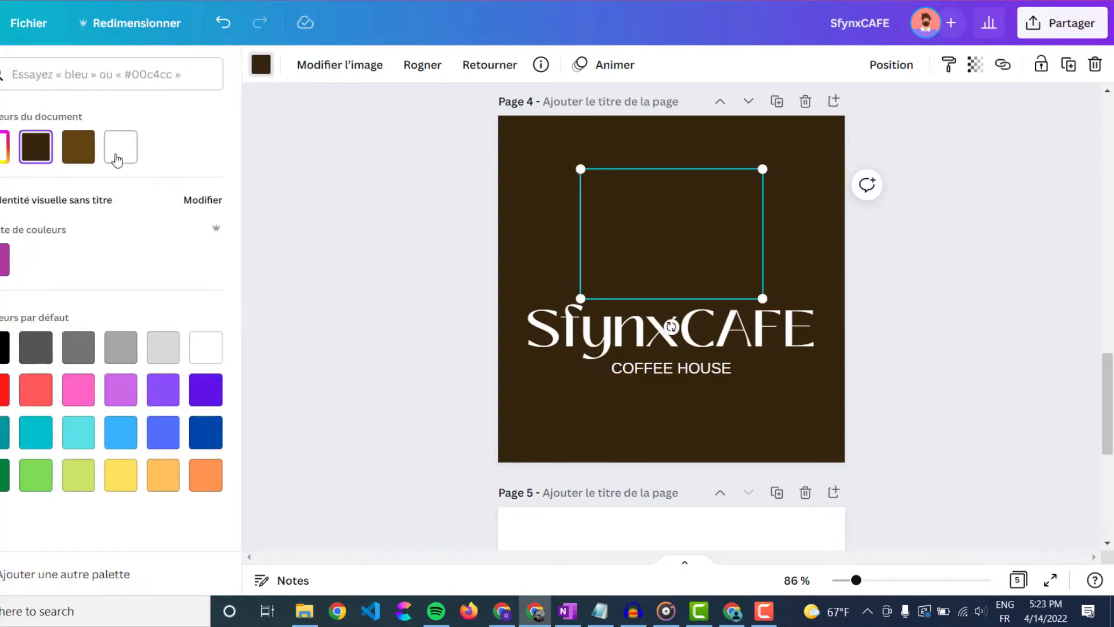
{"action": "left_click", "coordinate": [118, 154]}
{"action": "left_click", "coordinate": [409, 265]}
- Replace the white page 5 with a duplicate of the dark page 4
{"action": "scroll", "coordinate": [409, 264], "scroll_direction": "down", "scroll_amount": 5}
{"action": "left_click_drag", "start_coordinate": [480, 330], "coordinate": [690, 383]}
{"action": "left_click", "coordinate": [806, 114]}
{"action": "scroll", "coordinate": [821, 238], "scroll_direction": "up", "scroll_amount": 4}
{"action": "scroll", "coordinate": [808, 262], "scroll_direction": "down", "scroll_amount": 3}
{"action": "left_click", "coordinate": [776, 187]}
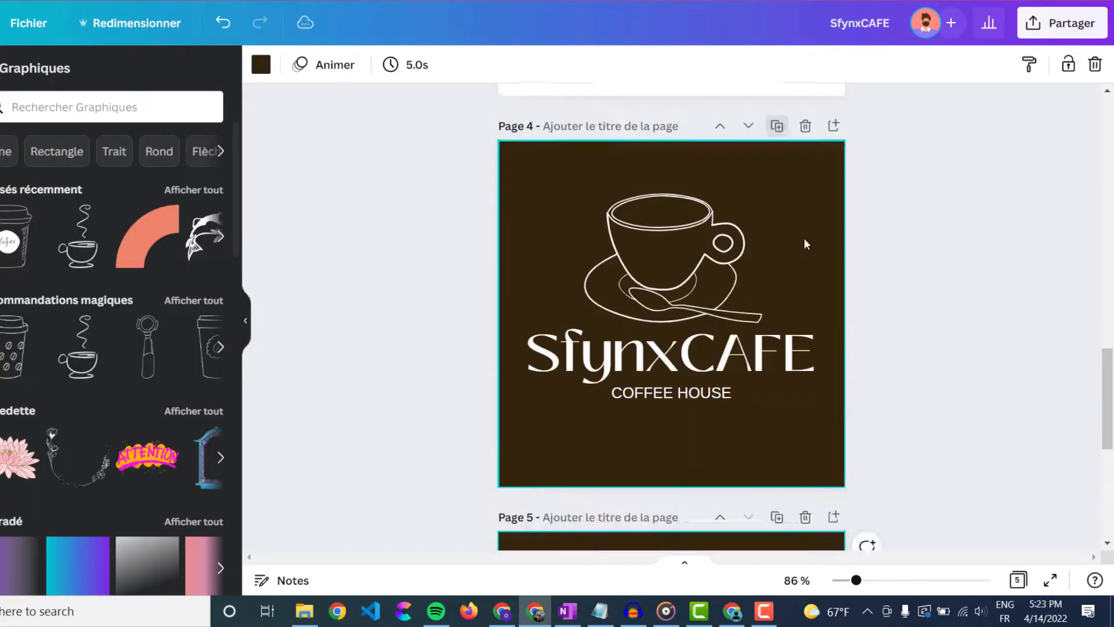
{"action": "left_click", "coordinate": [263, 65]}
{"action": "left_click", "coordinate": [428, 235]}
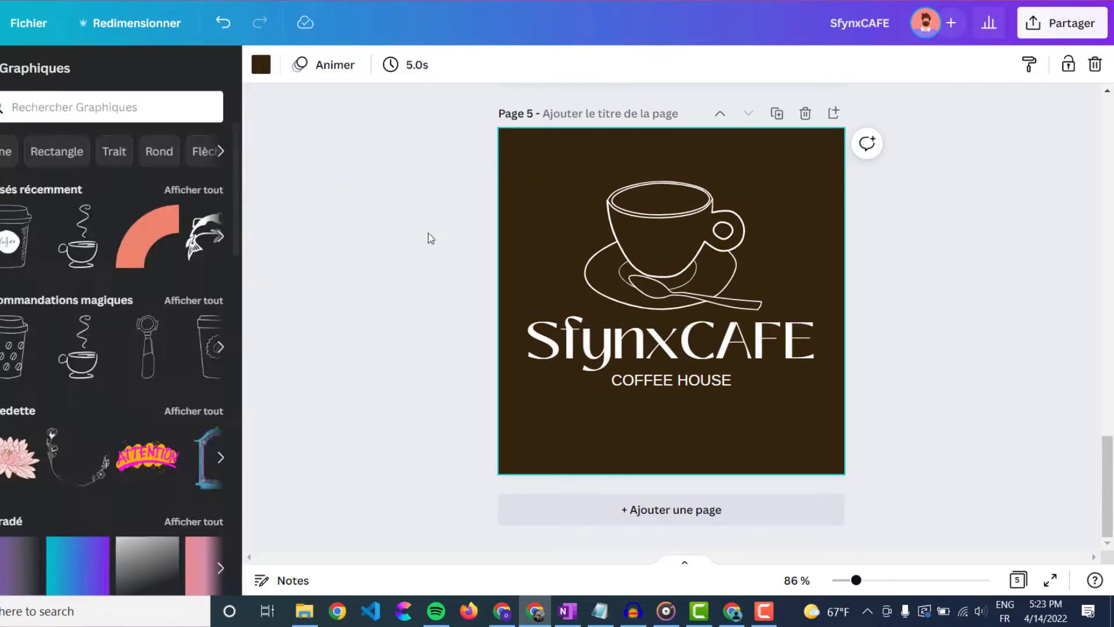
- Delete the texts on page 5, then enlarge and centre the white cup
{"action": "left_click_drag", "start_coordinate": [464, 316], "coordinate": [851, 374]}
{"action": "key", "text": "Delete"}
{"action": "left_click", "coordinate": [702, 232]}
{"action": "left_click_drag", "start_coordinate": [762, 311], "coordinate": [824, 379]}
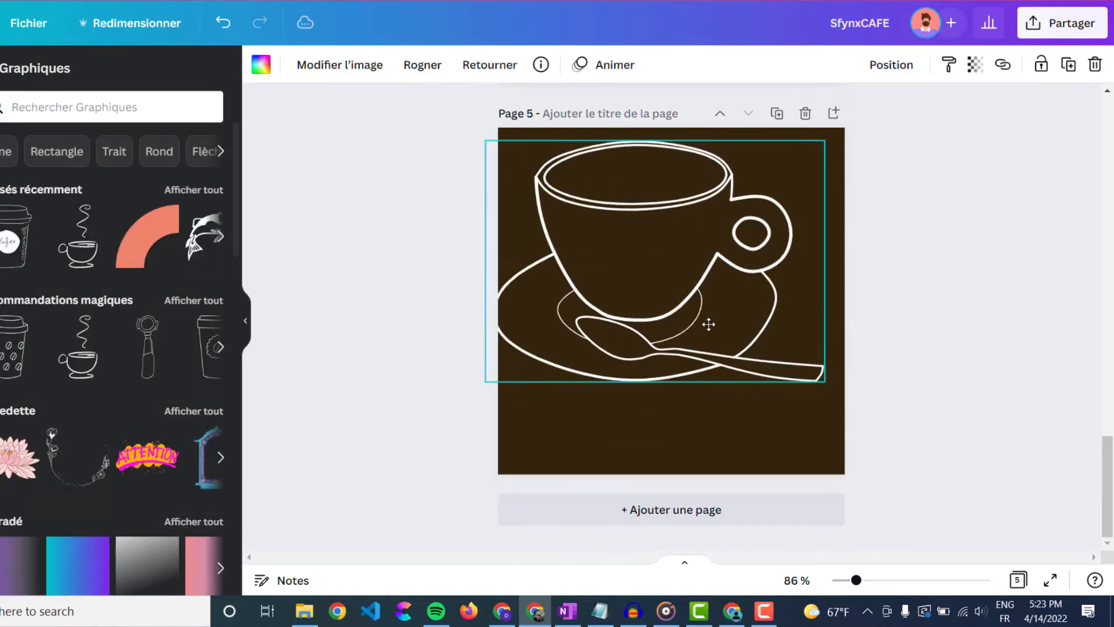
{"action": "left_click_drag", "start_coordinate": [707, 319], "coordinate": [726, 361]}
{"action": "left_click", "coordinate": [954, 370]}
{"action": "scroll", "coordinate": [954, 369], "scroll_direction": "up", "scroll_amount": 20}
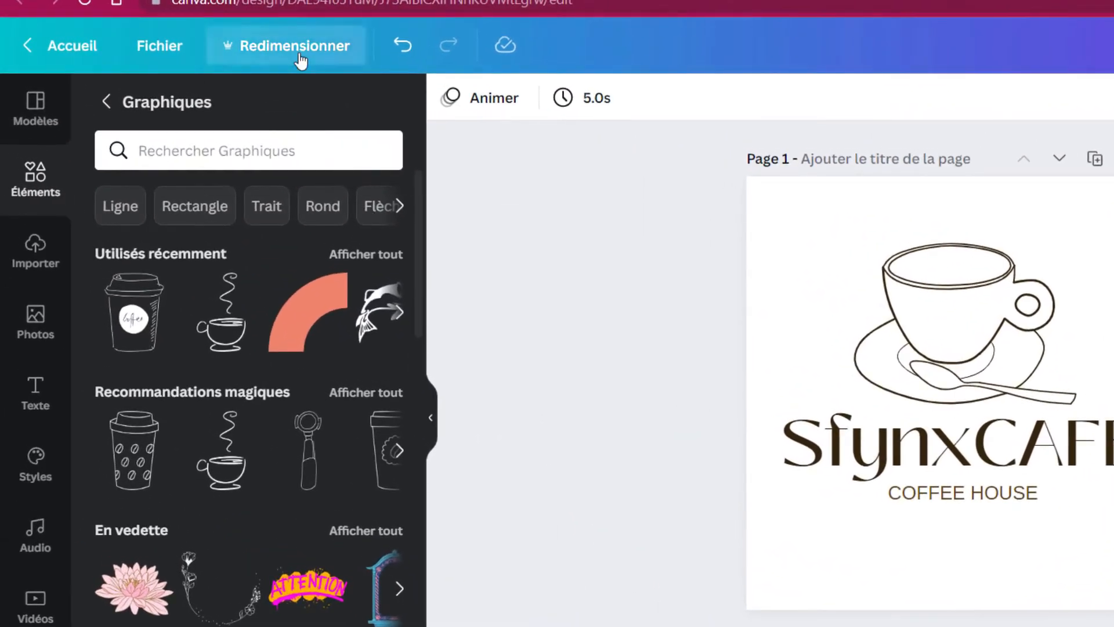
- Create resized copies of the design at 210 × 210 and 300 × 300 px, then close their tabs
{"action": "left_click", "coordinate": [191, 40]}
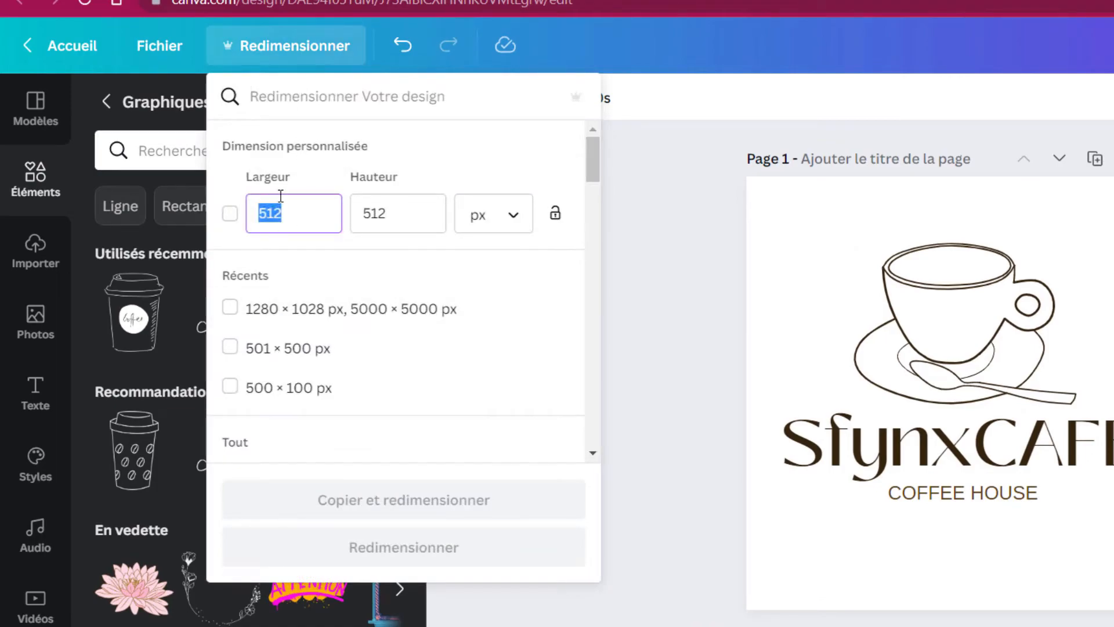
{"action": "type", "text": "210"}
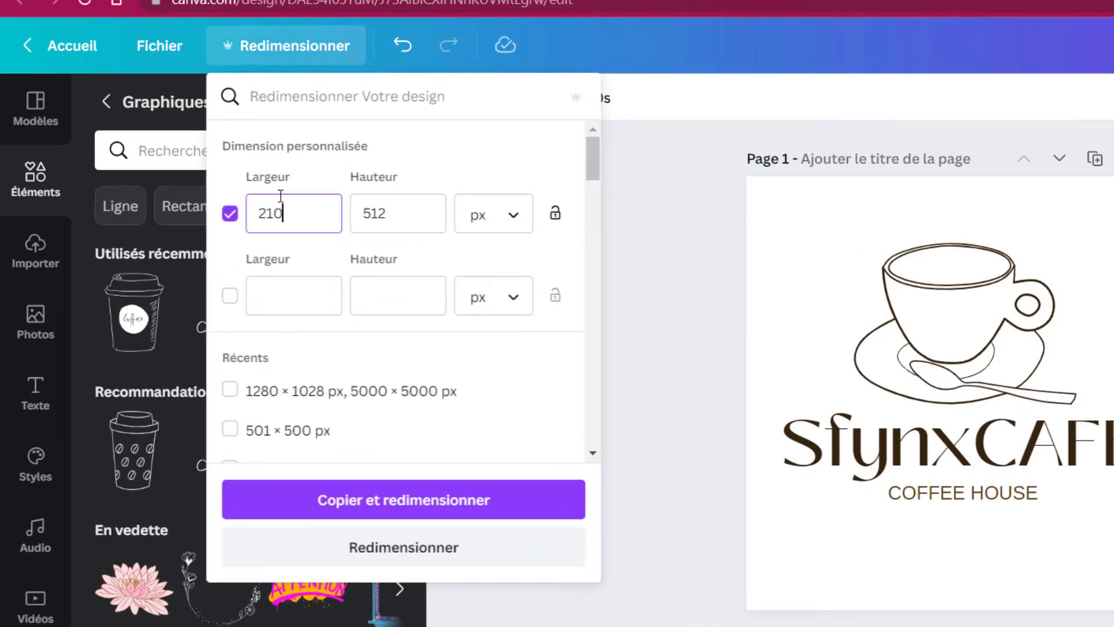
{"action": "key", "text": "Tab"}
{"action": "type", "text": "210"}
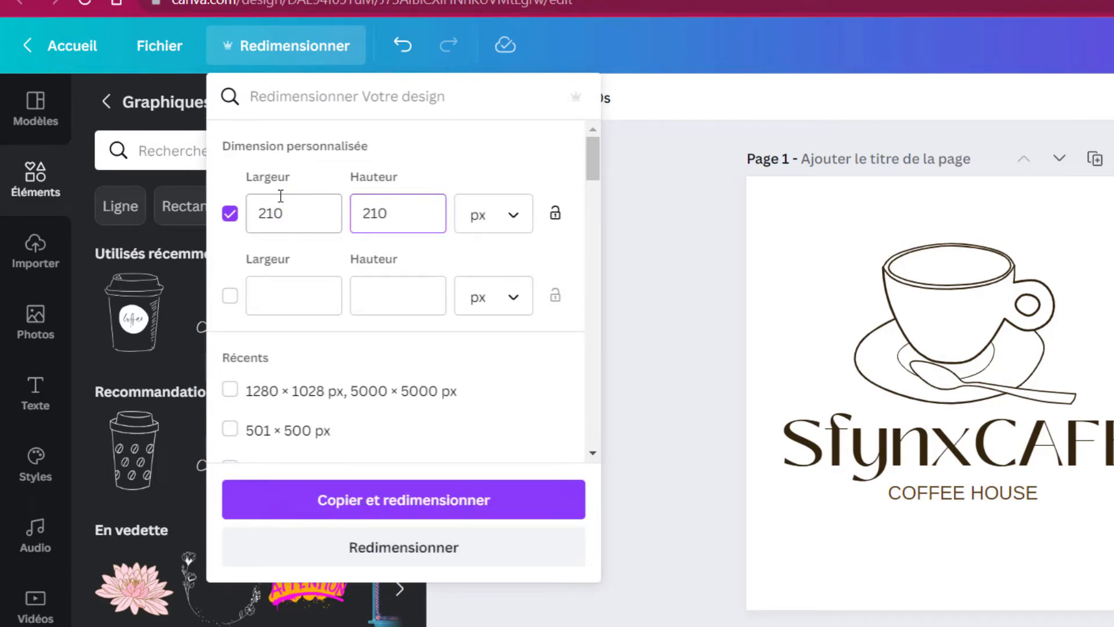
{"action": "left_click", "coordinate": [296, 280]}
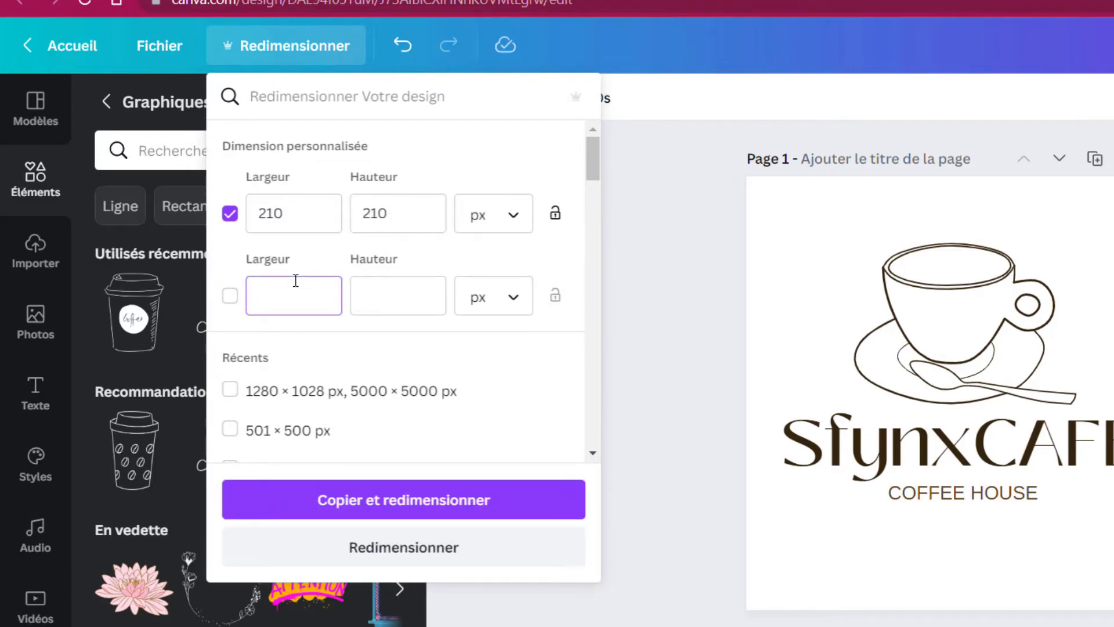
{"action": "type", "text": "300"}
{"action": "key", "text": "Tab"}
{"action": "type", "text": "300"}
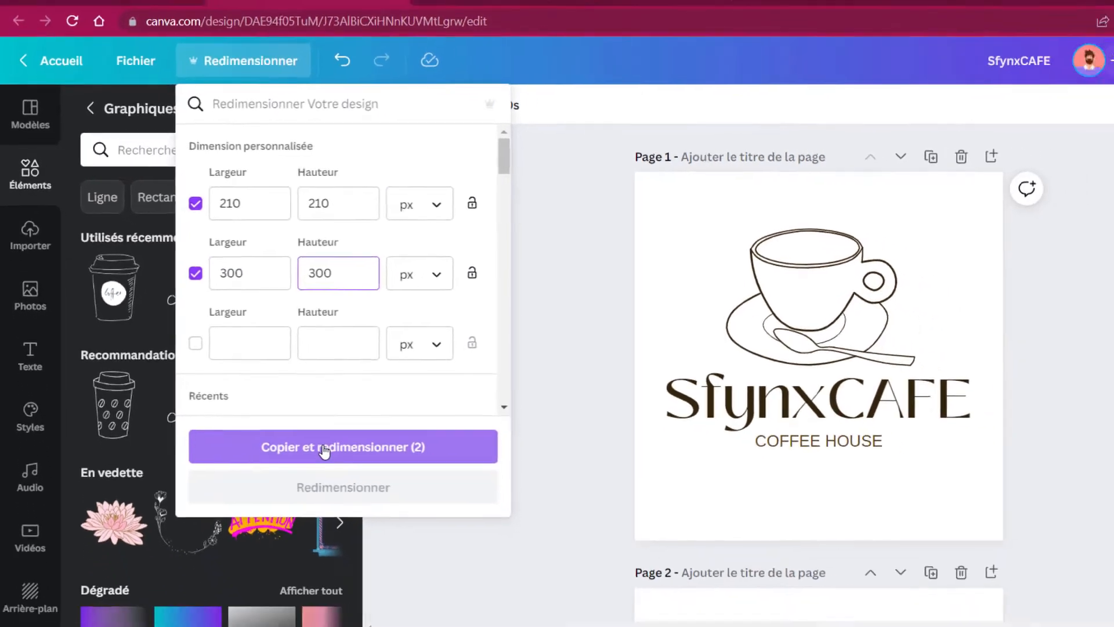
{"action": "left_click", "coordinate": [380, 501]}
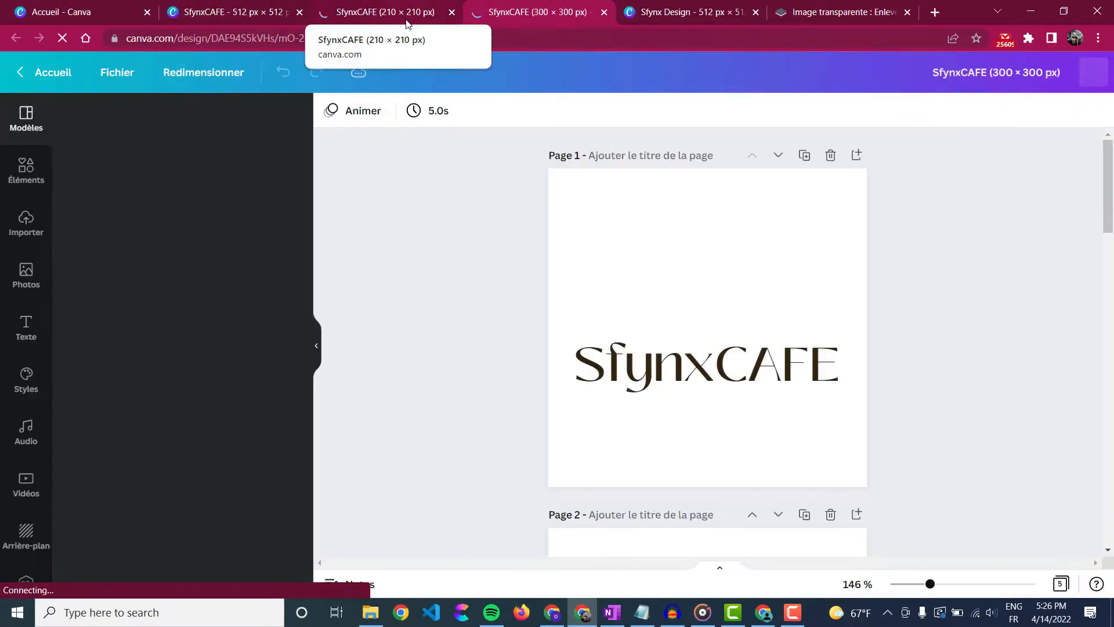
{"action": "key", "text": "ctrl+w"}
{"action": "key", "text": "ctrl+w"}
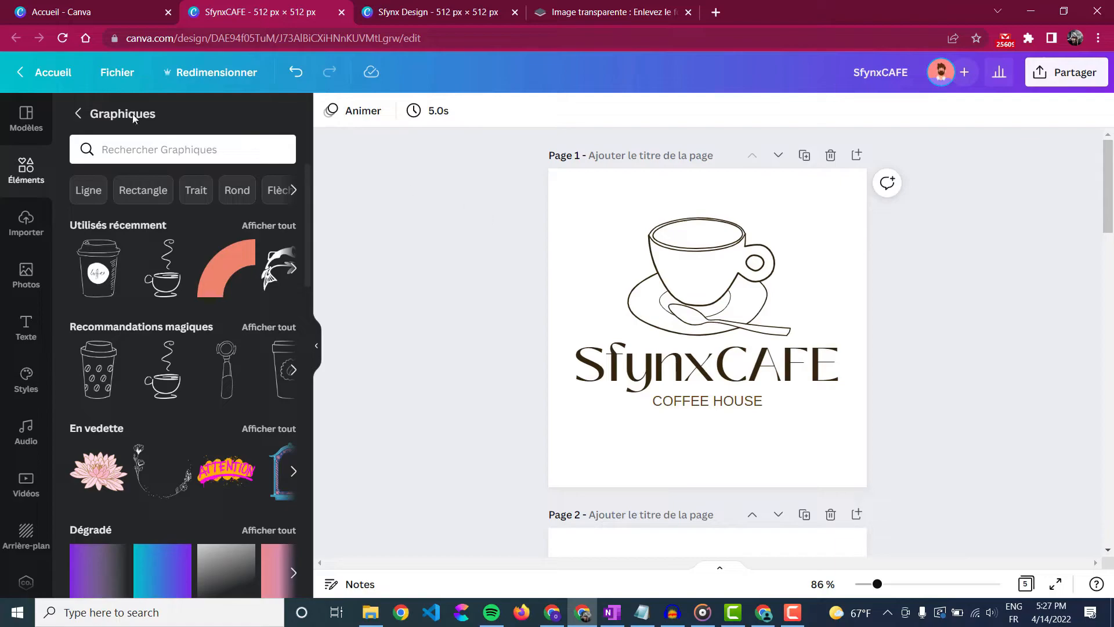
- Start a new blank custom-size design of 300 × 300 px from the Canva home page
{"action": "left_click", "coordinate": [75, 15]}
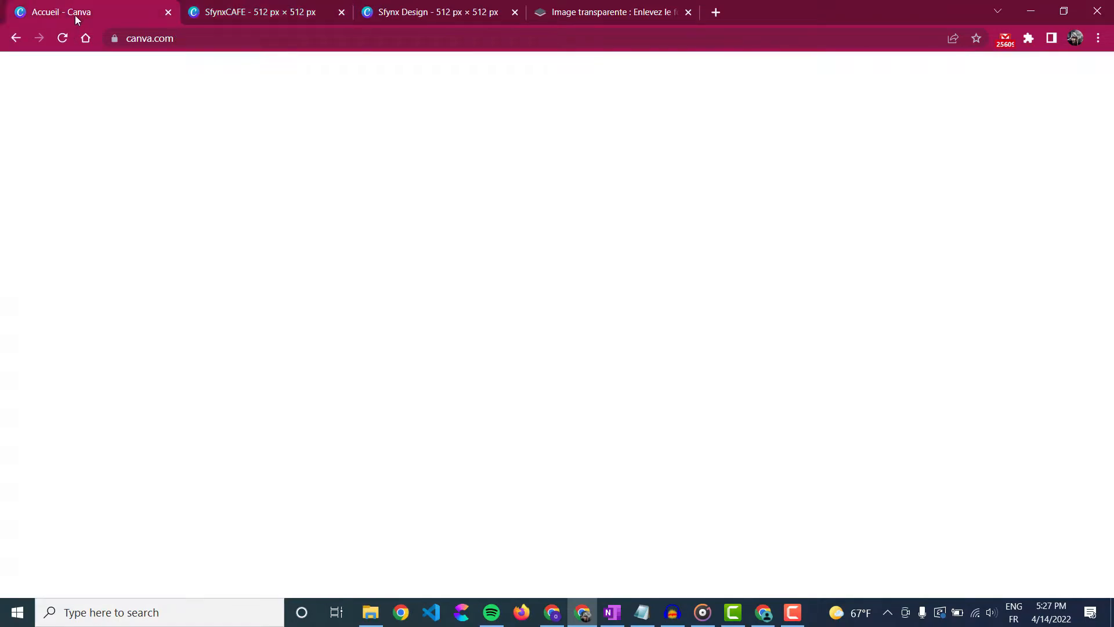
{"action": "left_click", "coordinate": [253, 164]}
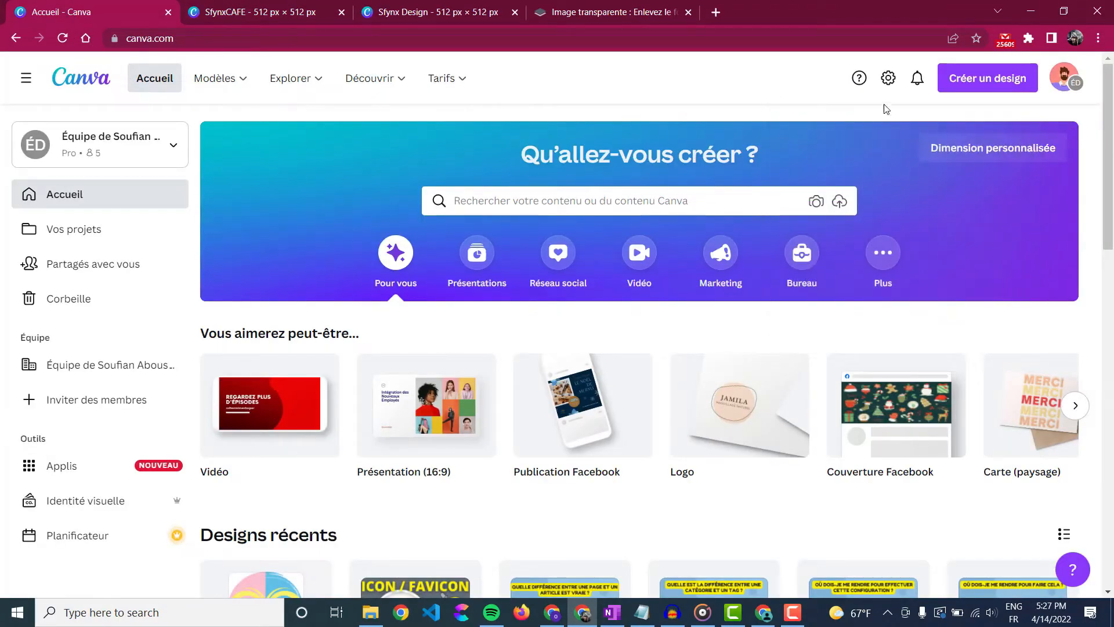
{"action": "left_click", "coordinate": [1007, 81]}
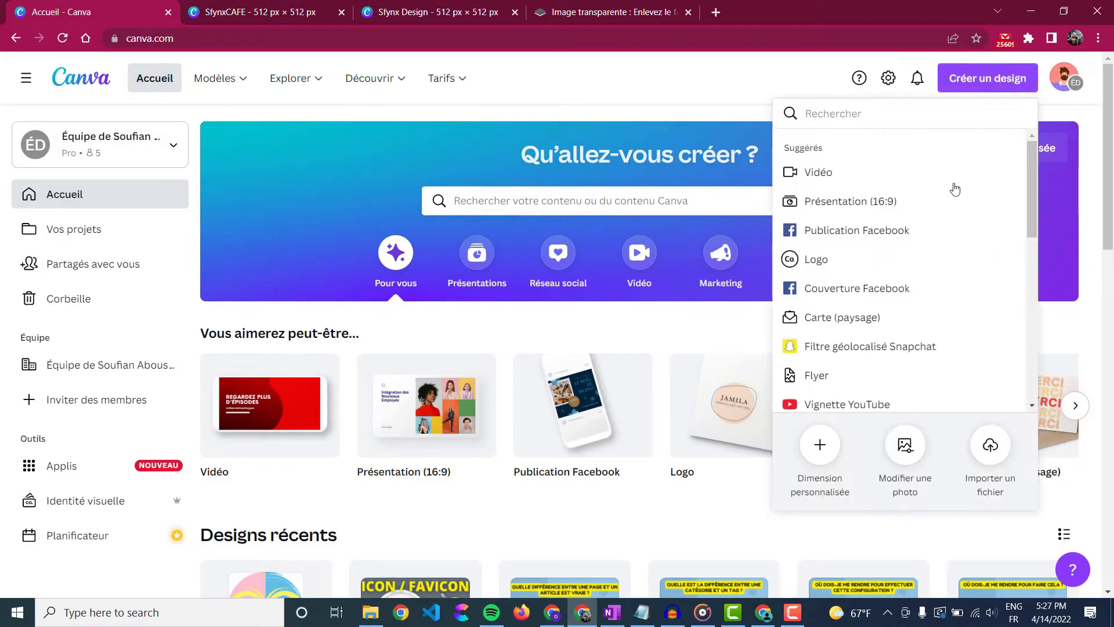
{"action": "left_click", "coordinate": [823, 448]}
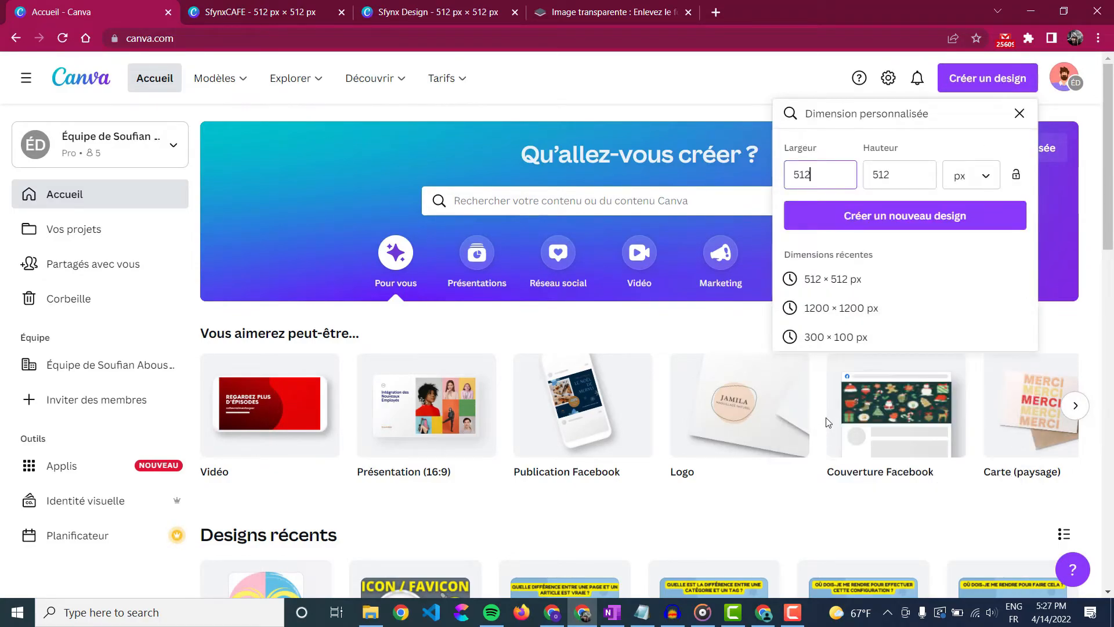
{"action": "key", "text": "BackSpace"}
{"action": "key", "text": "BackSpace"}
{"action": "key", "text": "BackSpace"}
{"action": "type", "text": "300300"}
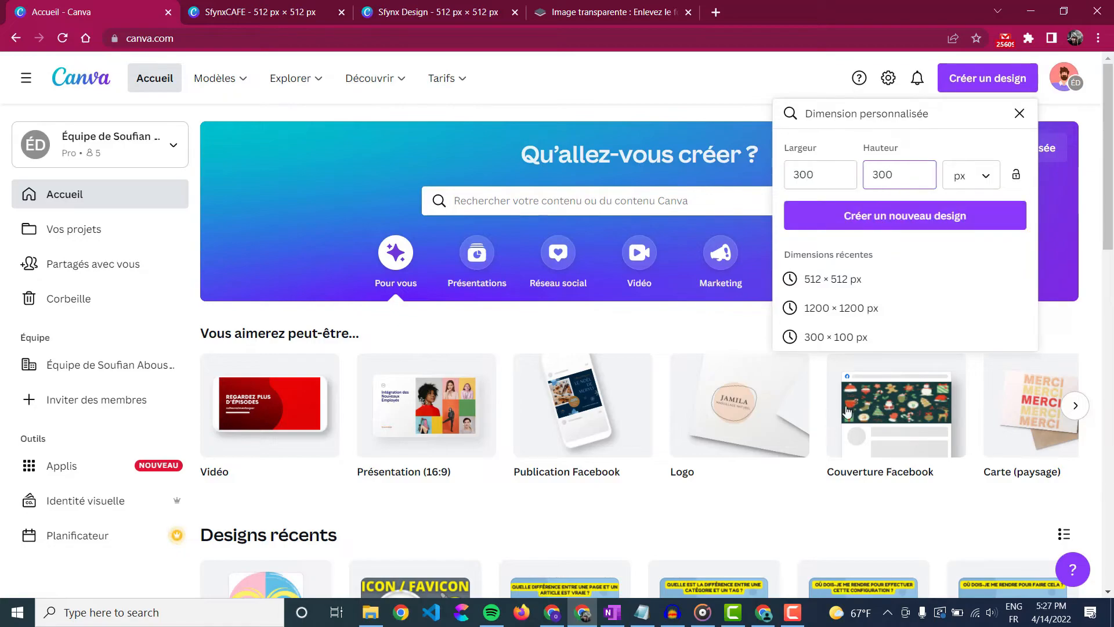
{"action": "left_click", "coordinate": [956, 226]}
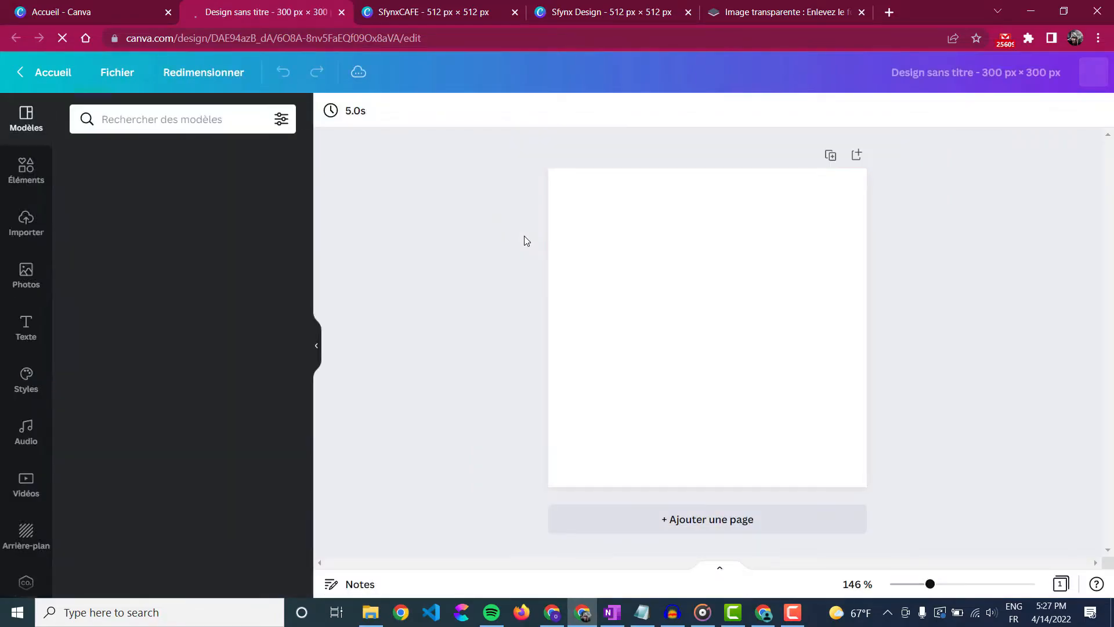
- Copy the full SfynxCAFE logo, cup and both text lines, from the original design
{"action": "left_click", "coordinate": [436, 14]}
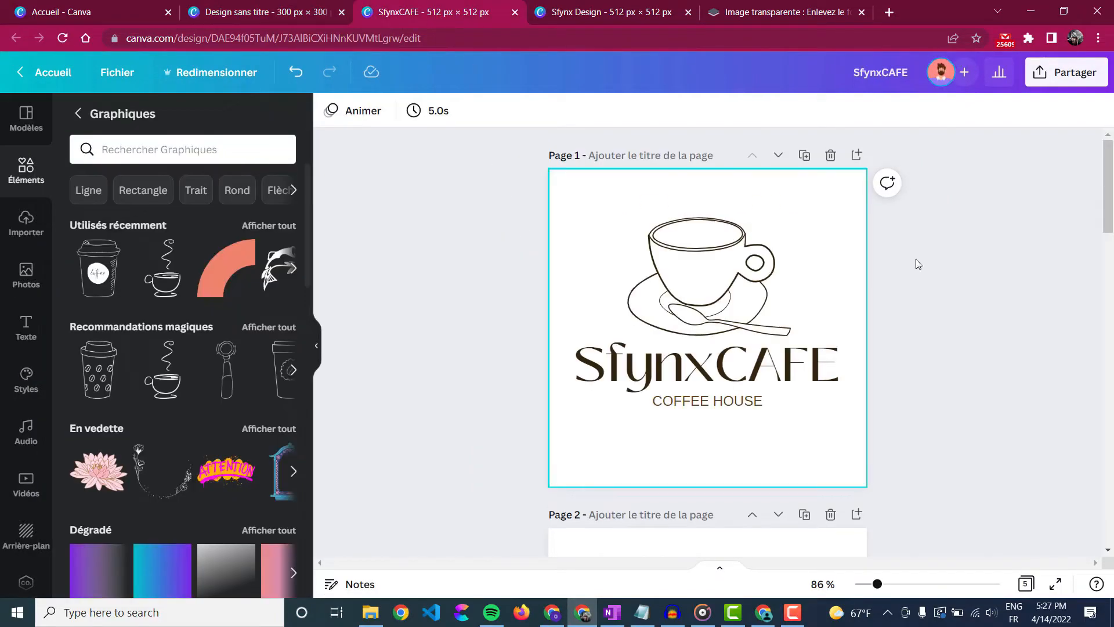
{"action": "left_click_drag", "start_coordinate": [991, 214], "coordinate": [561, 446]}
{"action": "right_click", "coordinate": [678, 313]}
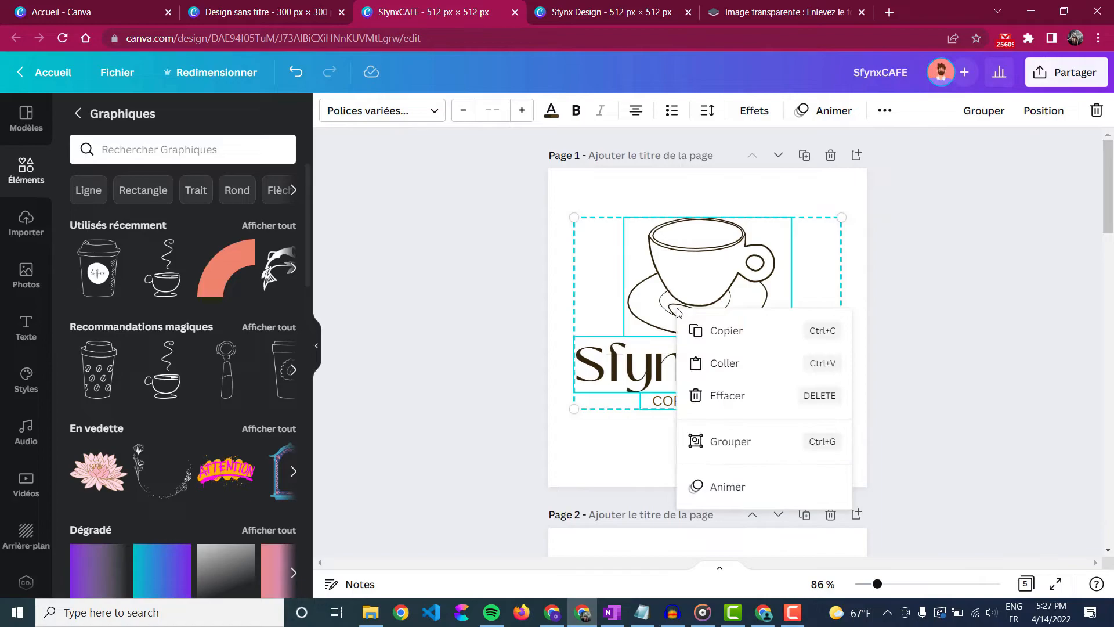
{"action": "left_click", "coordinate": [745, 342]}
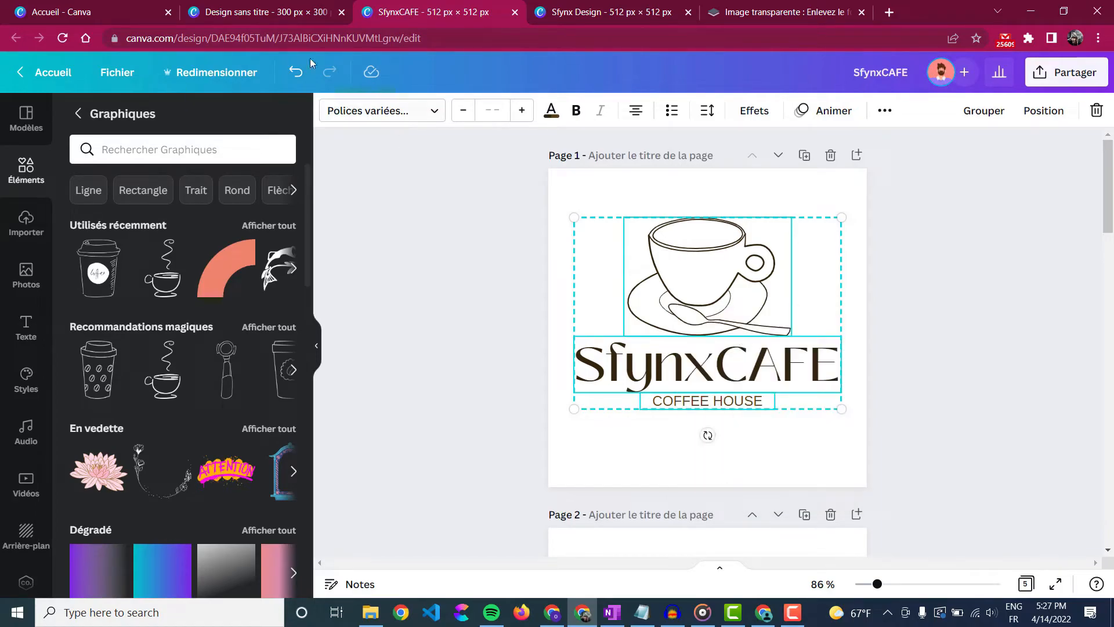
- Paste the logo into the 300 × 300 design, scaled down to fit and centred
{"action": "left_click", "coordinate": [264, 12]}
{"action": "right_click", "coordinate": [646, 280]}
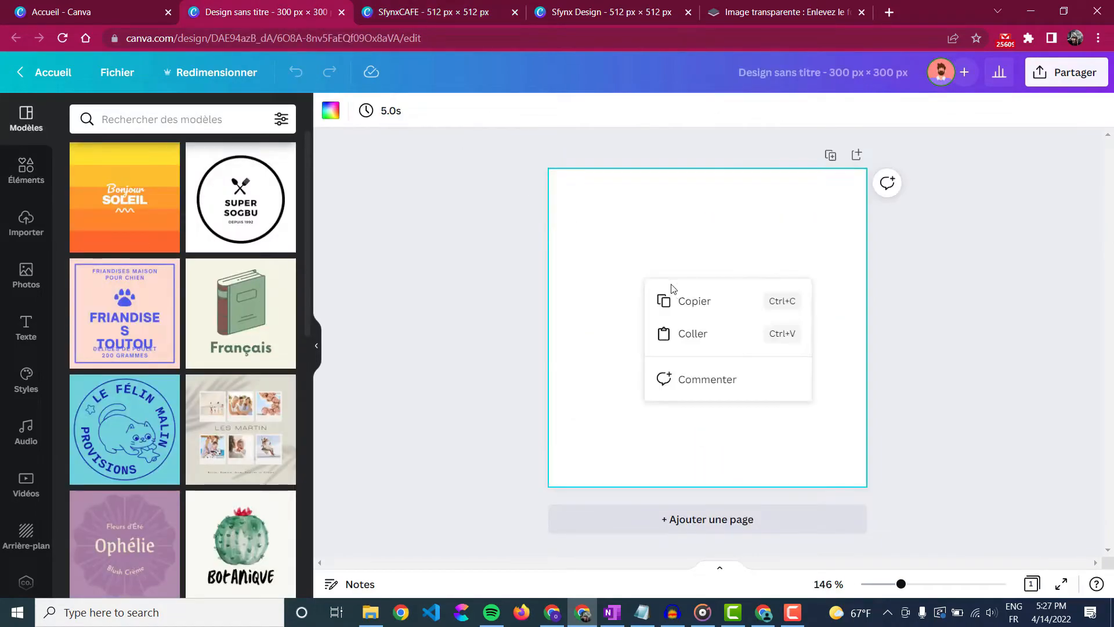
{"action": "left_click", "coordinate": [726, 332]}
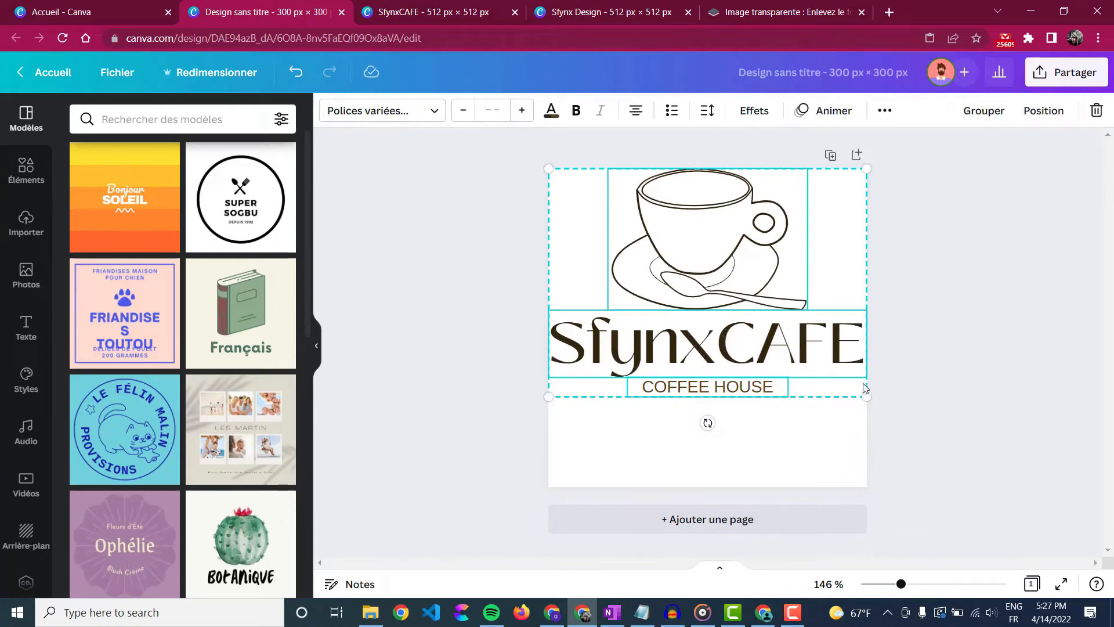
{"action": "left_click_drag", "start_coordinate": [865, 395], "coordinate": [847, 379]}
{"action": "left_click_drag", "start_coordinate": [774, 324], "coordinate": [784, 375]}
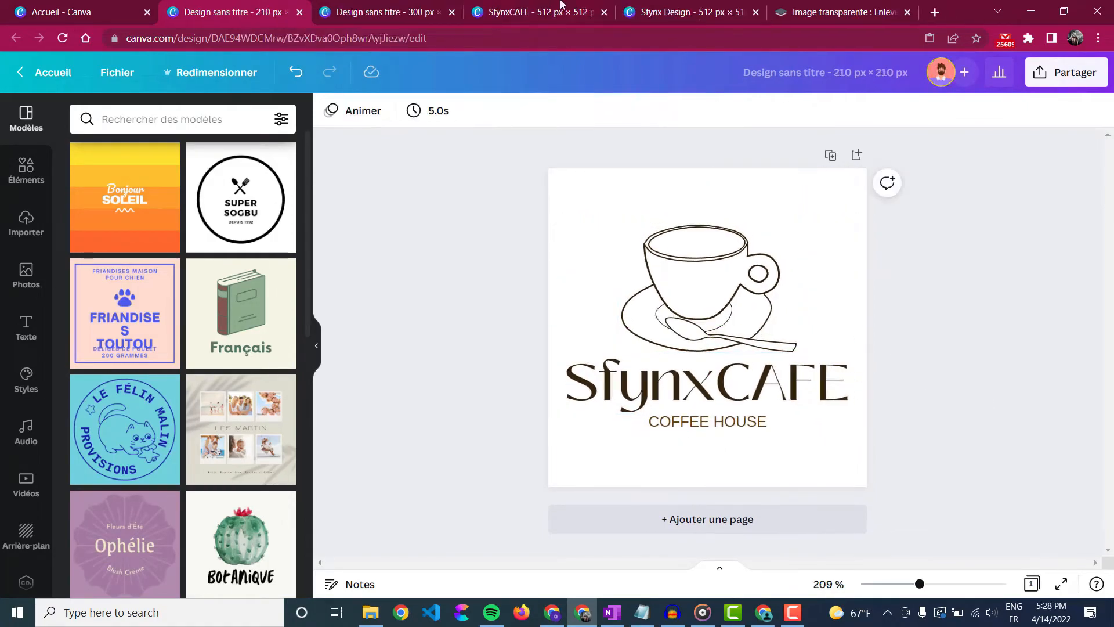
{"action": "left_click", "coordinate": [559, 6]}
{"action": "scroll", "coordinate": [857, 292], "scroll_direction": "up", "scroll_amount": 5}
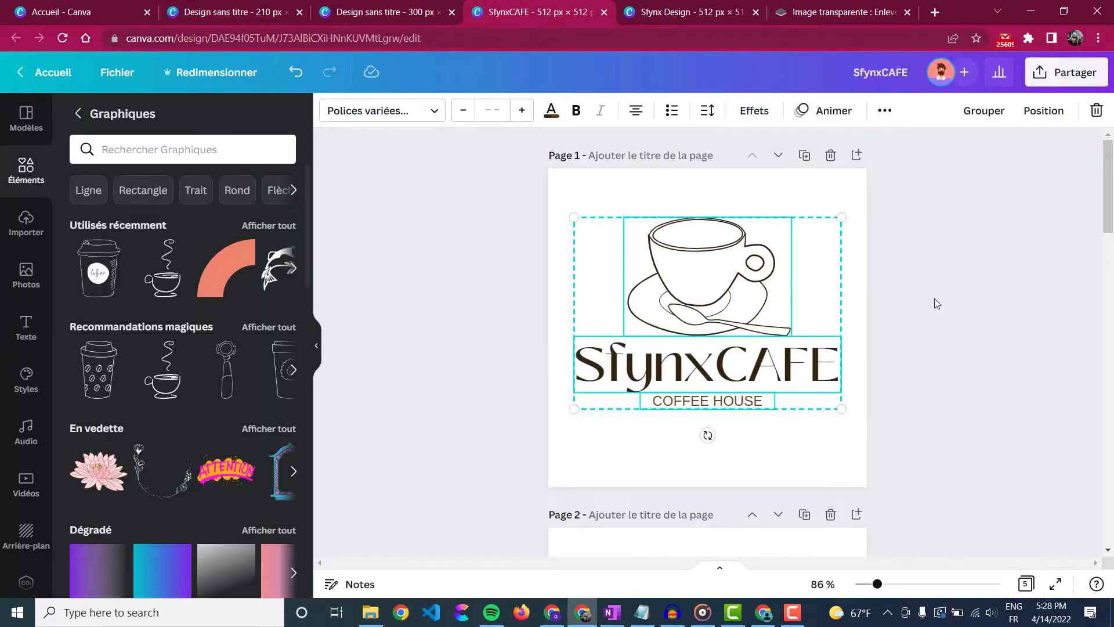
{"action": "left_click", "coordinate": [959, 300]}
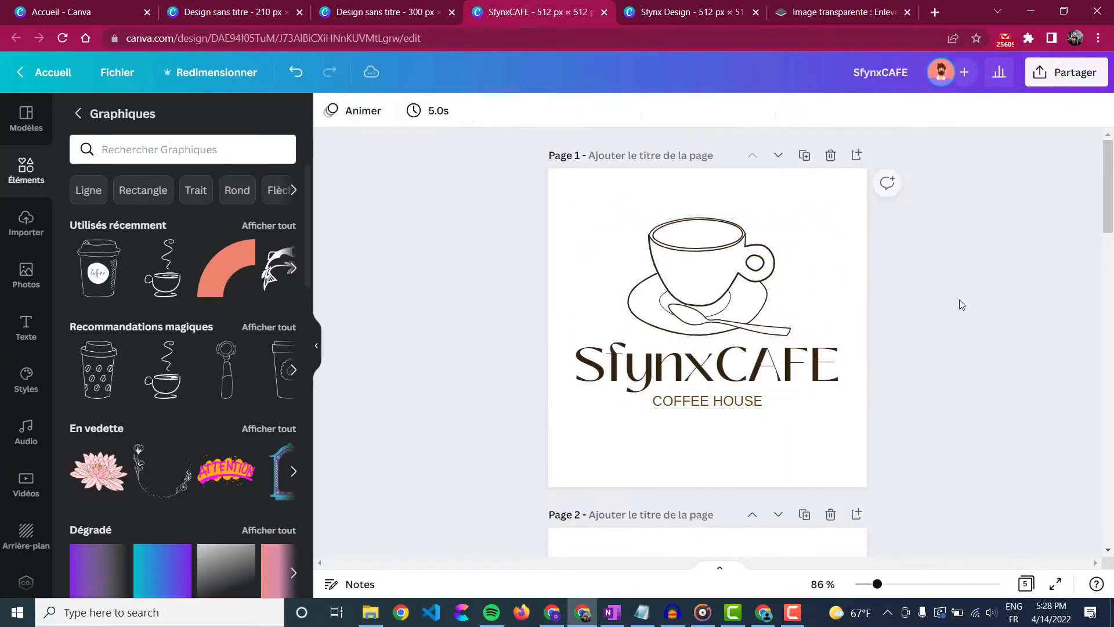
- Download all five SfynxCAFE pages as PNG images in SfynxCAFE.zip
{"action": "left_click", "coordinate": [1054, 81]}
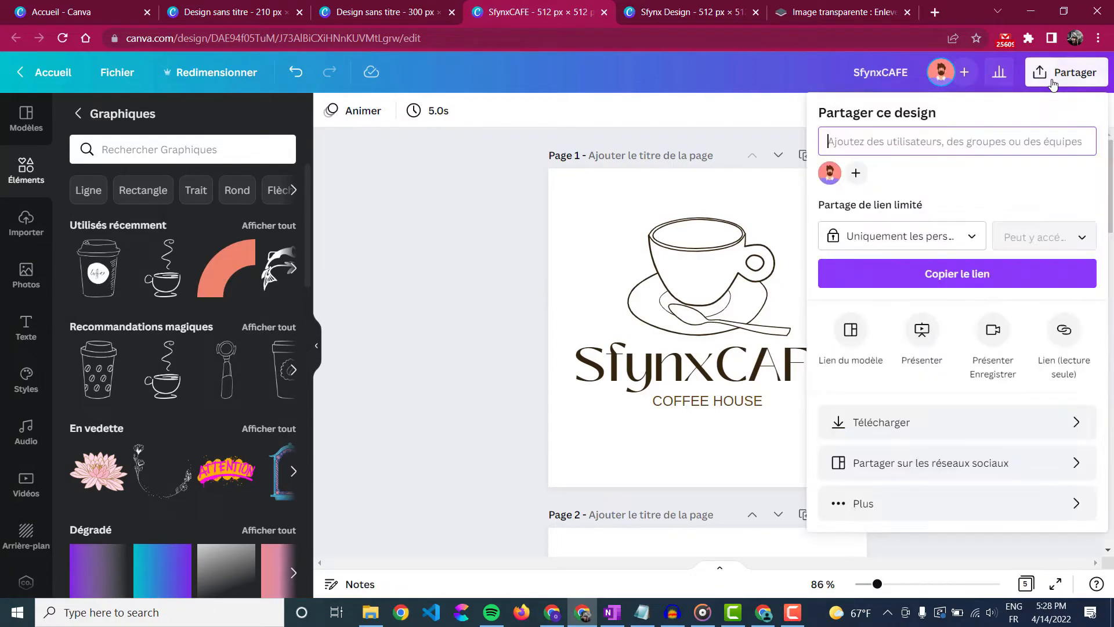
{"action": "left_click", "coordinate": [954, 431]}
{"action": "left_click", "coordinate": [957, 429]}
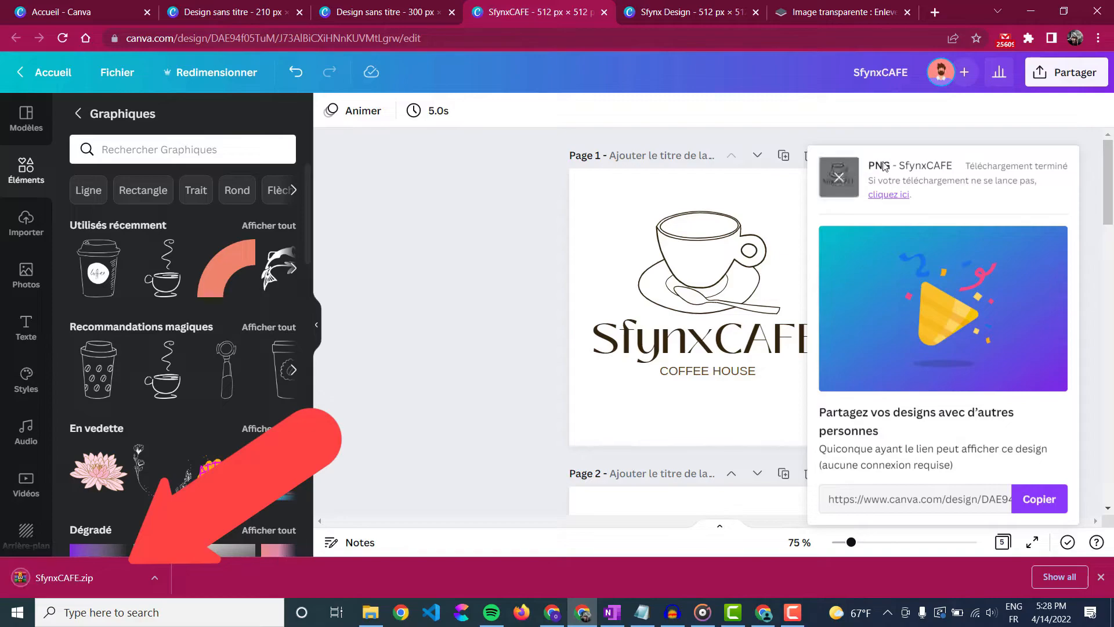
{"action": "left_click", "coordinate": [841, 177]}
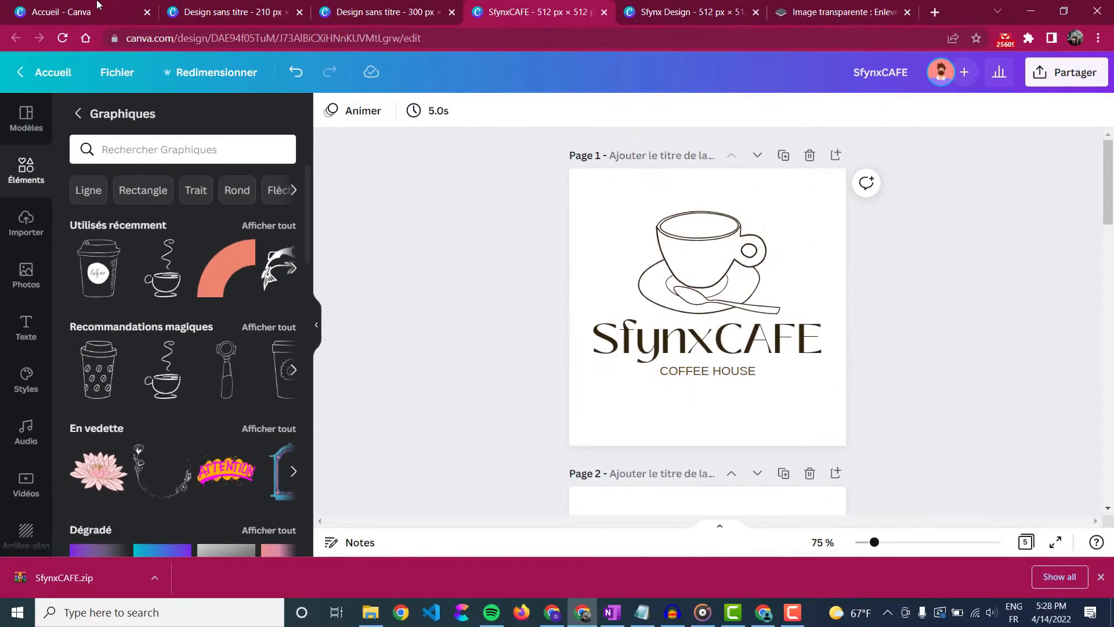
- From the Canva home page's recent designs, open the SfynxCAFE (300 × 300 px) design
{"action": "left_click", "coordinate": [97, 8]}
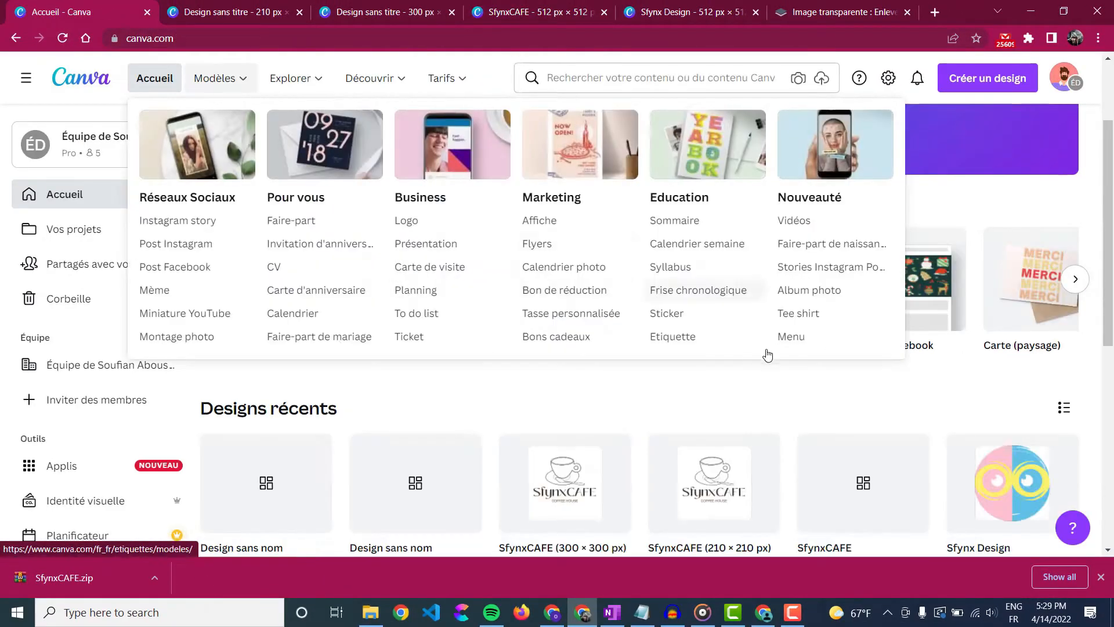
{"action": "scroll", "coordinate": [657, 355], "scroll_direction": "down", "scroll_amount": 4}
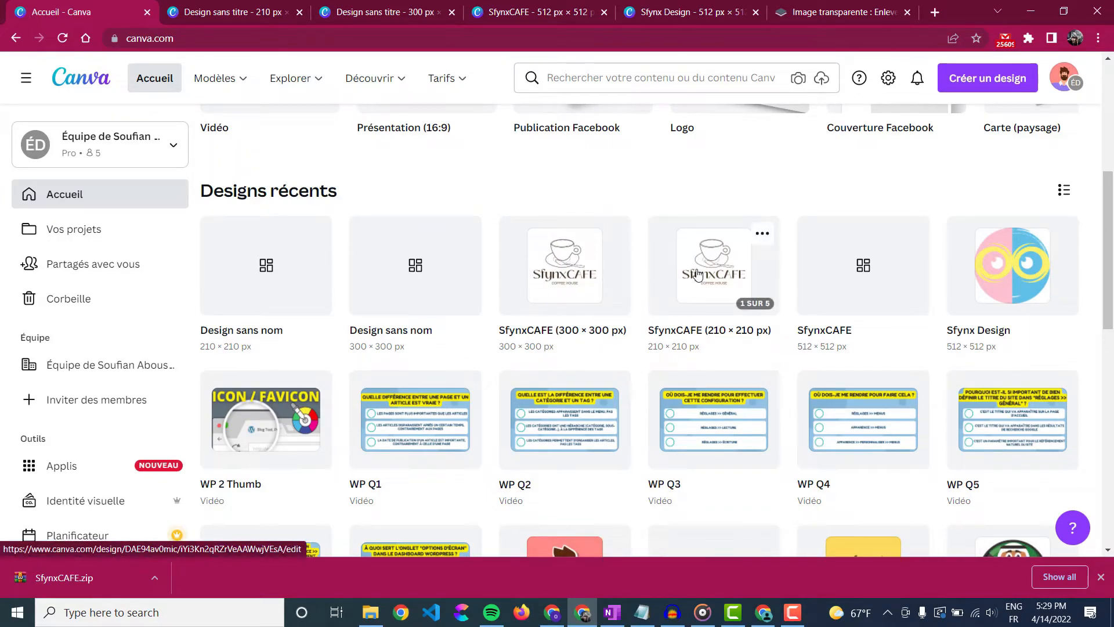
{"action": "left_click", "coordinate": [596, 275]}
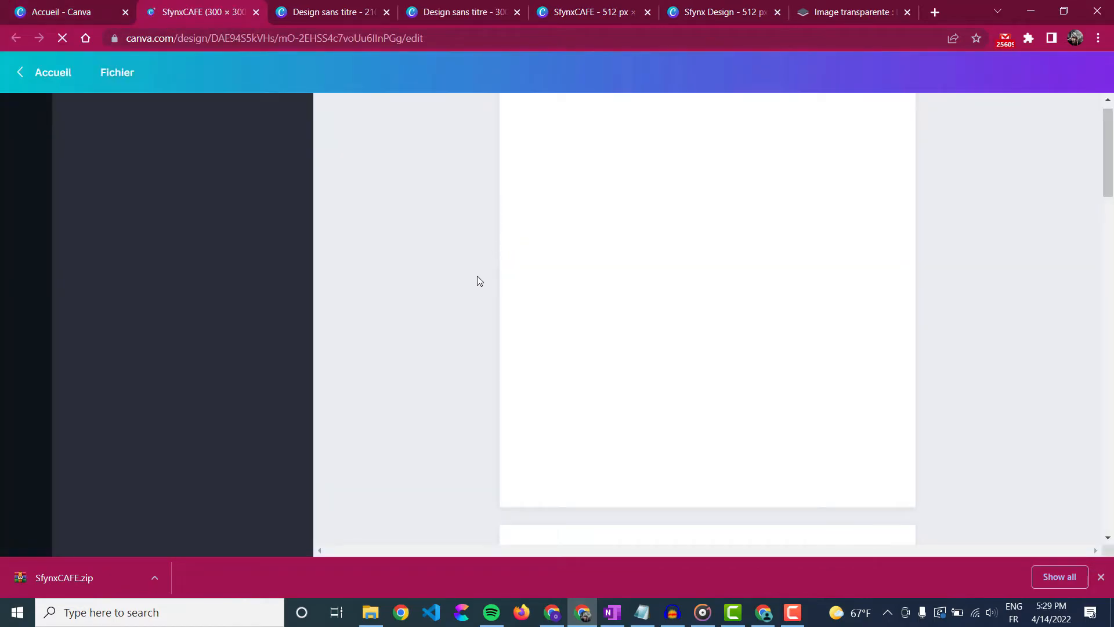